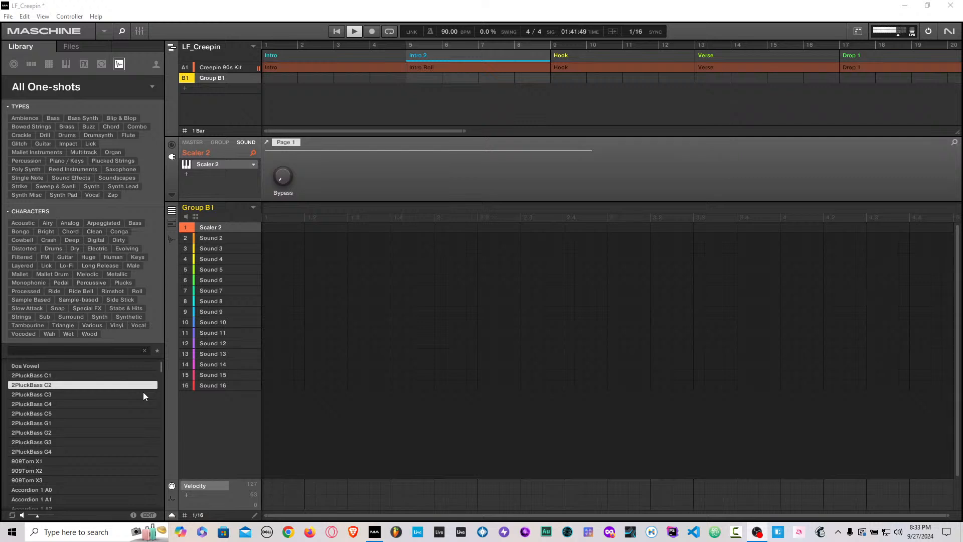
Step: Stop playback and start a new project, discarding the unsaved changes to LF_Creepin
{"action": "key", "text": "space"}
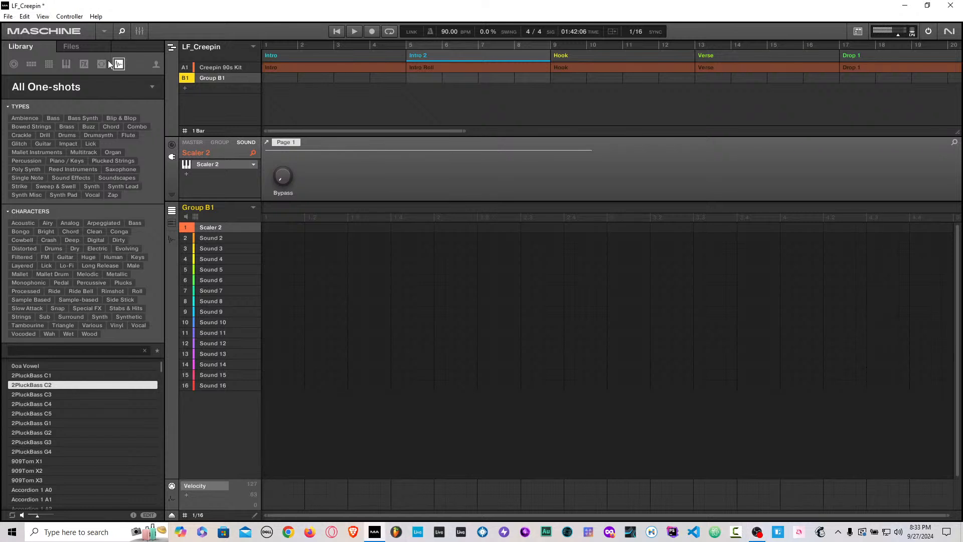
{"action": "left_click", "coordinate": [8, 16]}
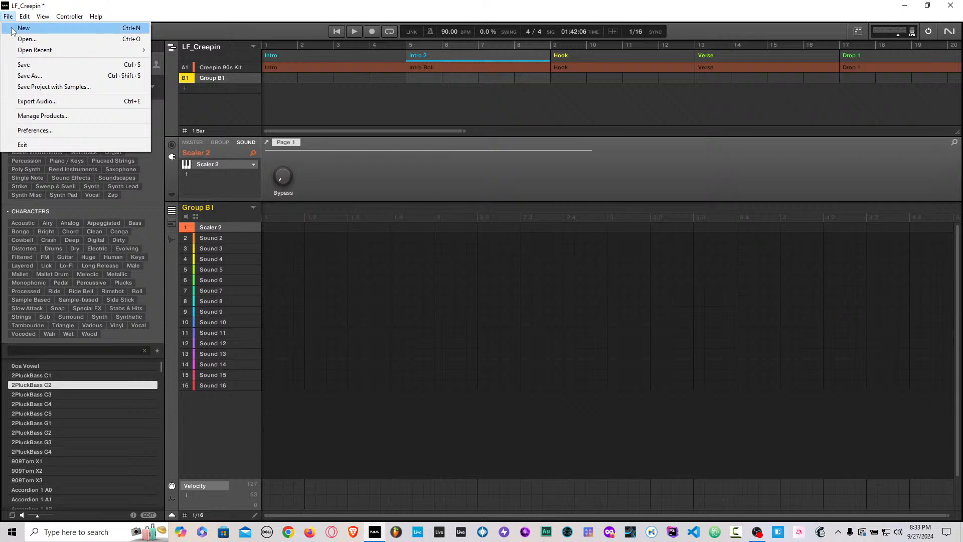
{"action": "left_click", "coordinate": [13, 31]}
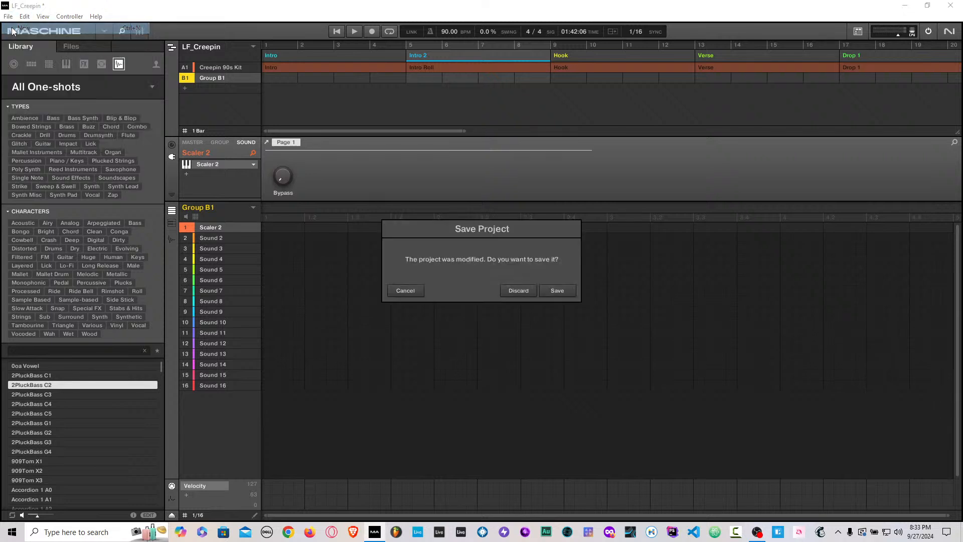
{"action": "left_click", "coordinate": [518, 290]}
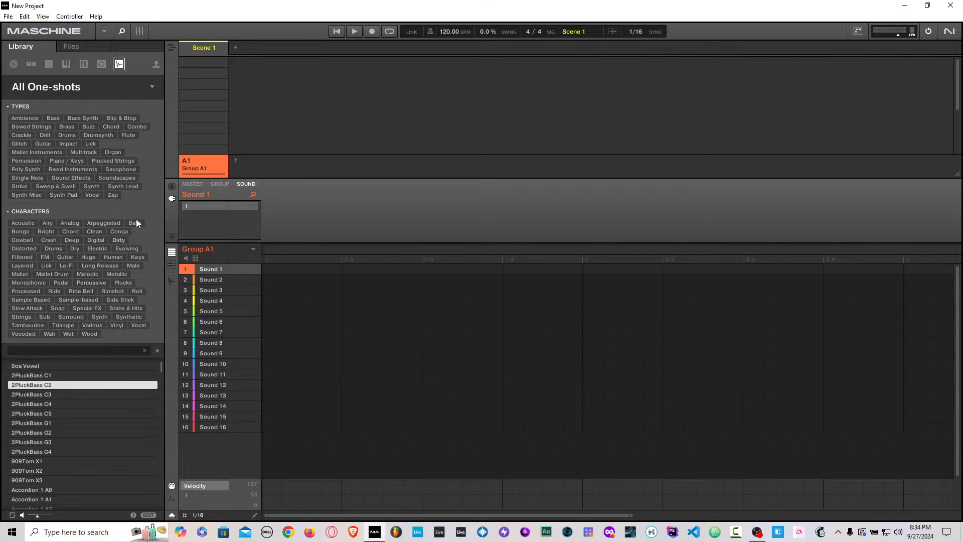
Step: Show all projects in the library and add an empty pattern to Group A1 in Scene 1
{"action": "left_click", "coordinate": [14, 63]}
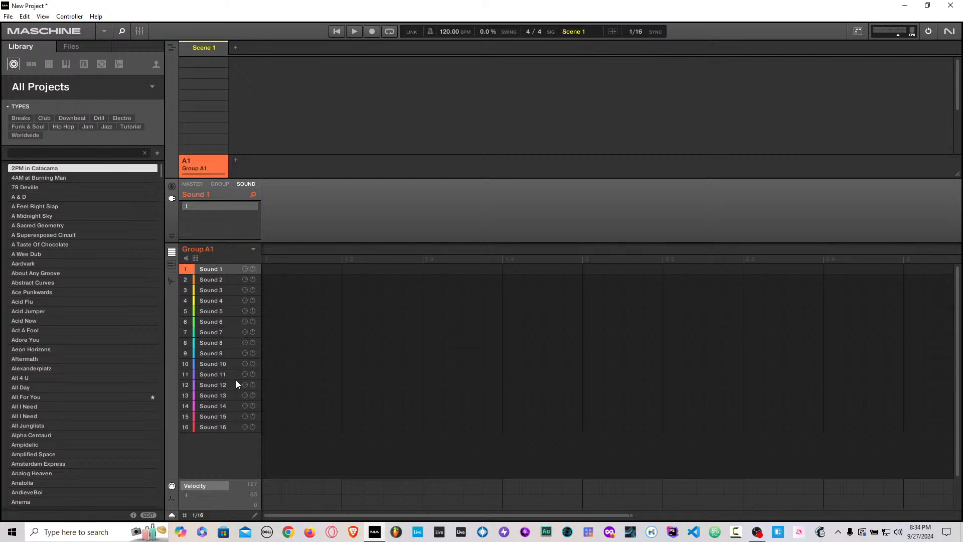
{"action": "left_click", "coordinate": [208, 67]}
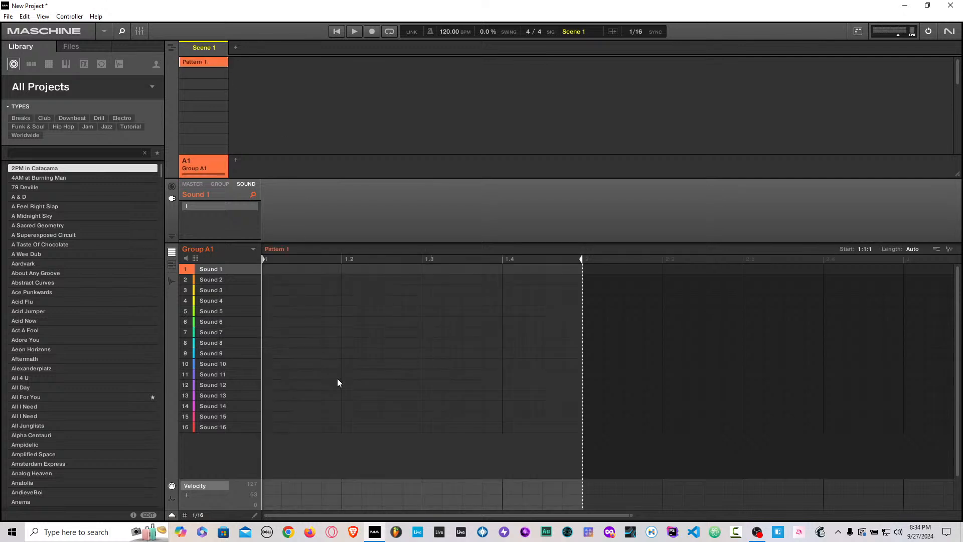
{"action": "double_click", "coordinate": [190, 159]}
Step: Look through the factory library categories for groups, sounds, effects, loops and one-shots
{"action": "left_click", "coordinate": [30, 64]}
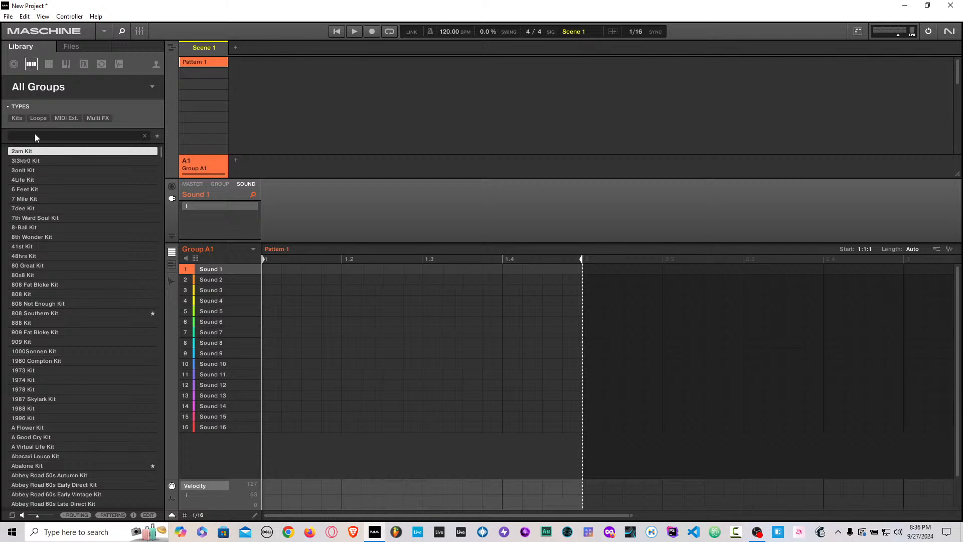
{"action": "left_click", "coordinate": [48, 64]}
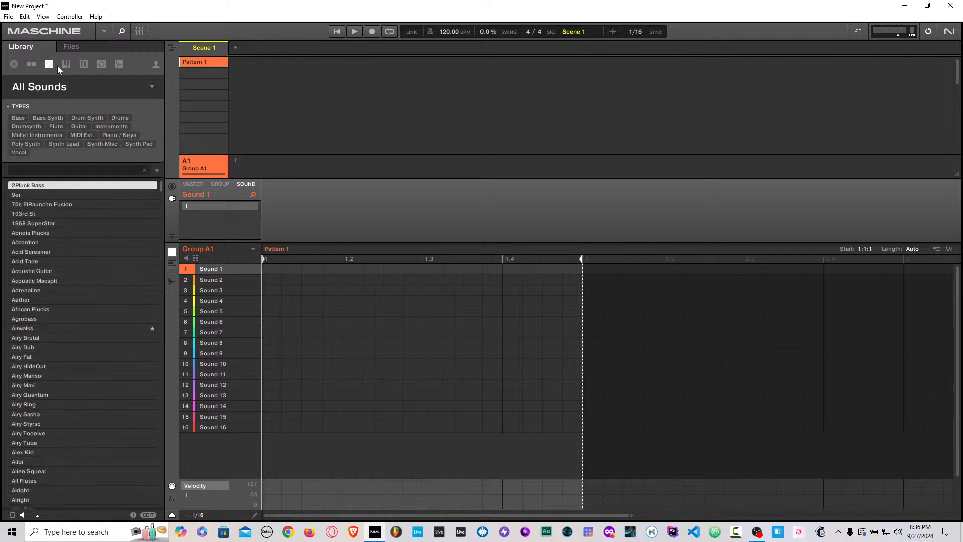
{"action": "left_click", "coordinate": [81, 64]}
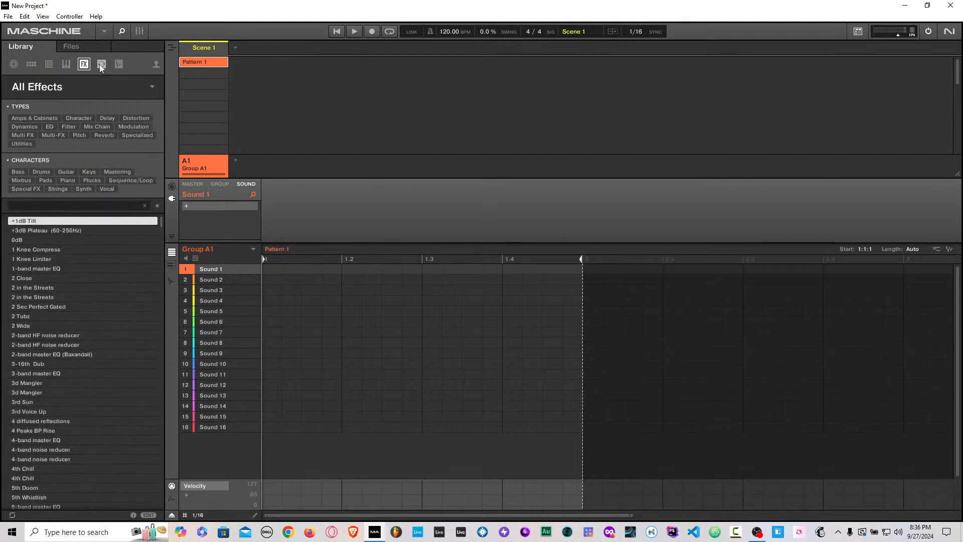
{"action": "left_click", "coordinate": [101, 65]}
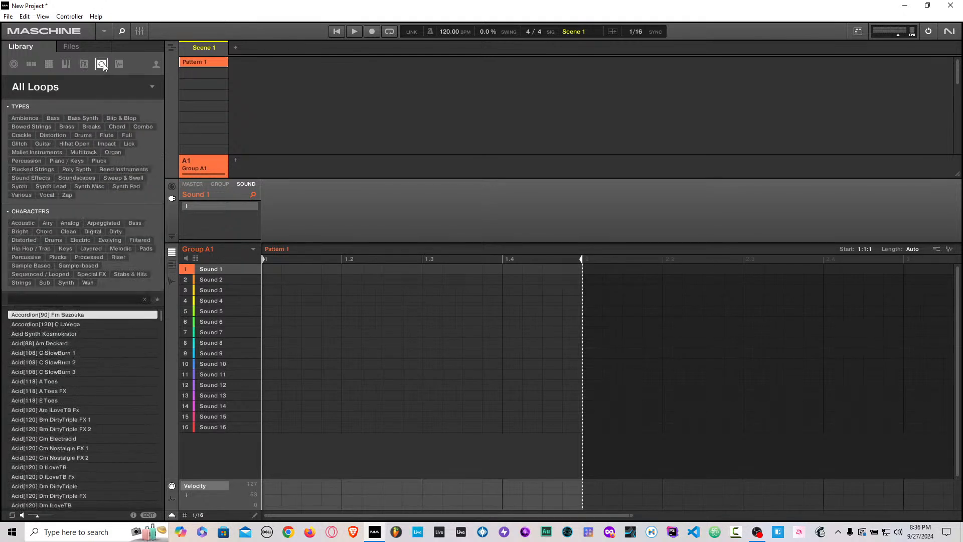
{"action": "left_click", "coordinate": [118, 65]}
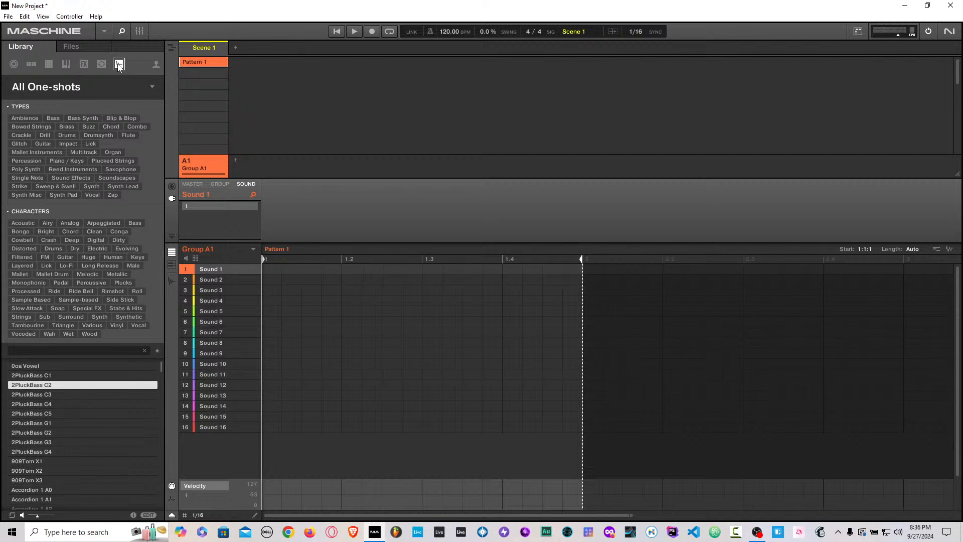
Step: Filter the factory groups to the Maschine product, check its available banks and keep all banks included
{"action": "left_click", "coordinate": [35, 66]}
{"action": "left_click", "coordinate": [149, 87]}
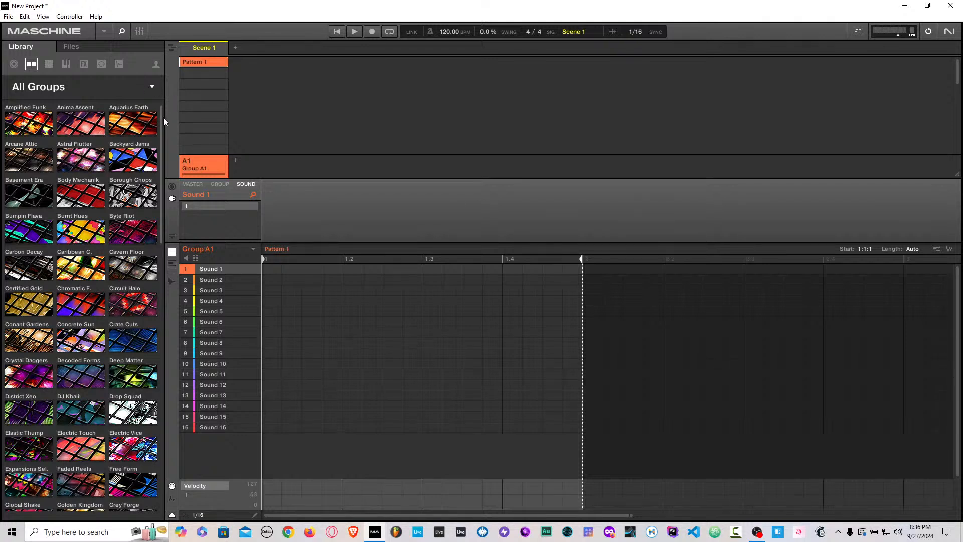
{"action": "left_click_drag", "start_coordinate": [163, 118], "coordinate": [167, 211]}
{"action": "left_click_drag", "start_coordinate": [166, 210], "coordinate": [166, 315]}
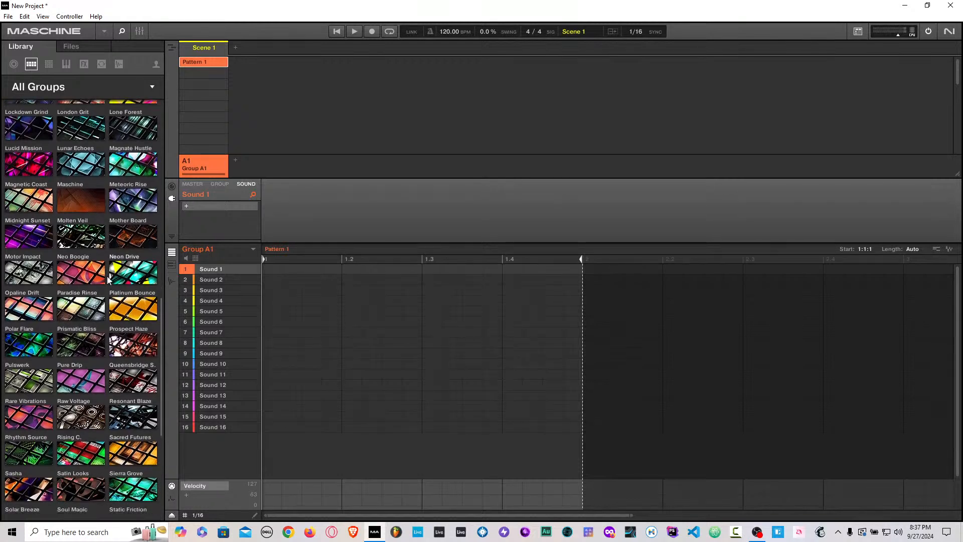
{"action": "left_click", "coordinate": [77, 207]}
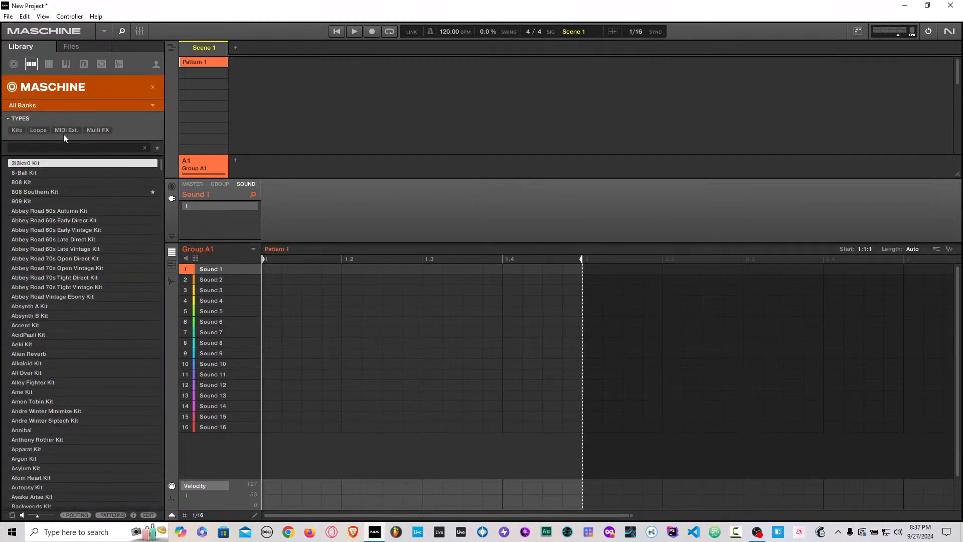
{"action": "left_click", "coordinate": [85, 101]}
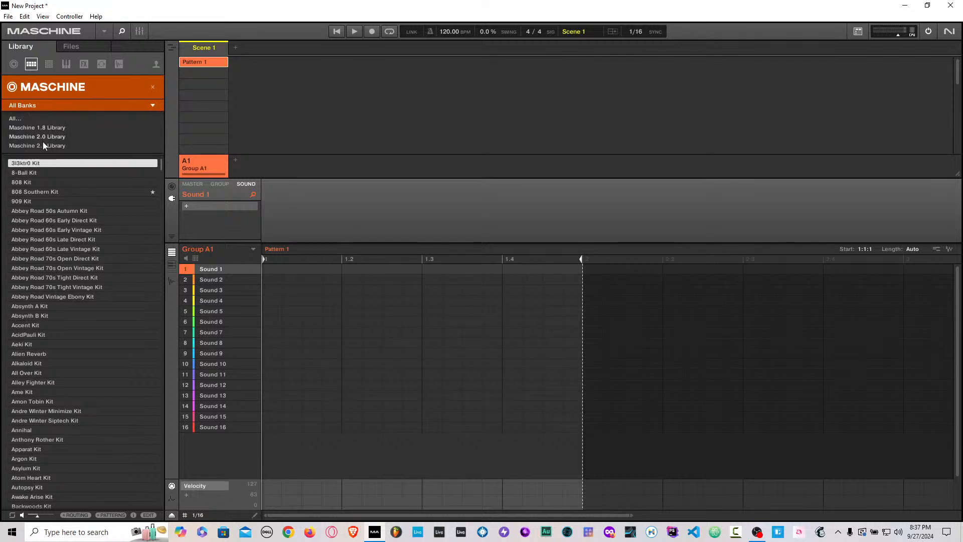
{"action": "left_click", "coordinate": [22, 117]}
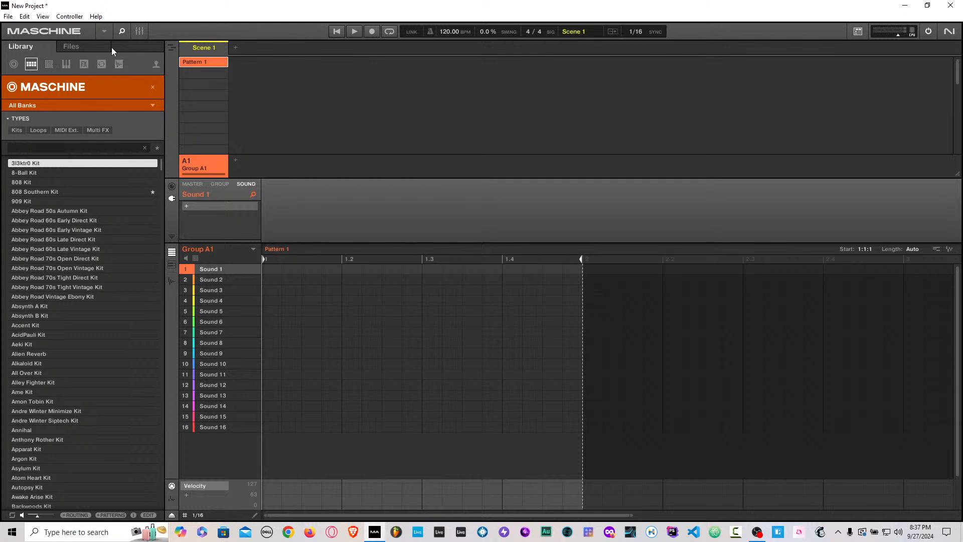
Step: View the Samples folder in the file browser, check the options for Diginoiz_-_TCB_Drums, and return to the library
{"action": "left_click", "coordinate": [80, 44]}
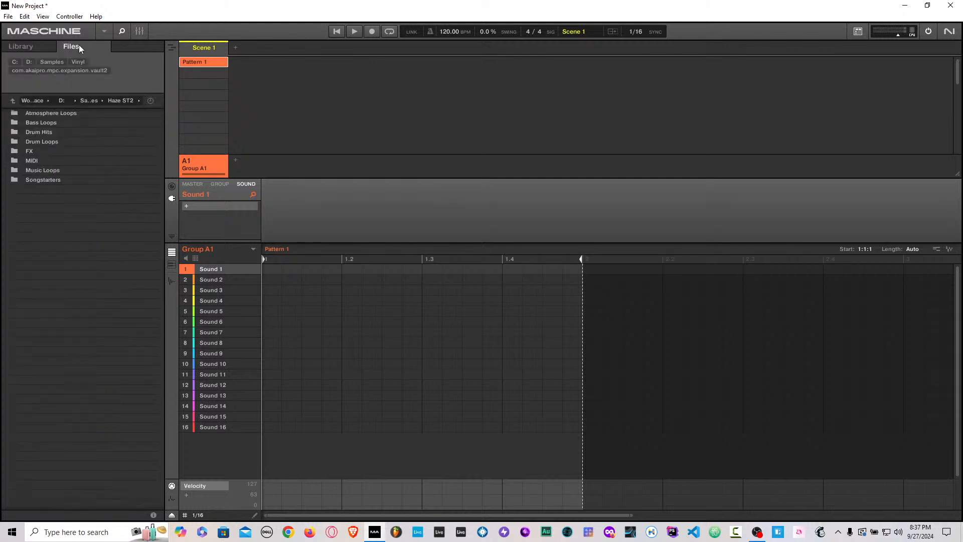
{"action": "left_click", "coordinate": [50, 61]}
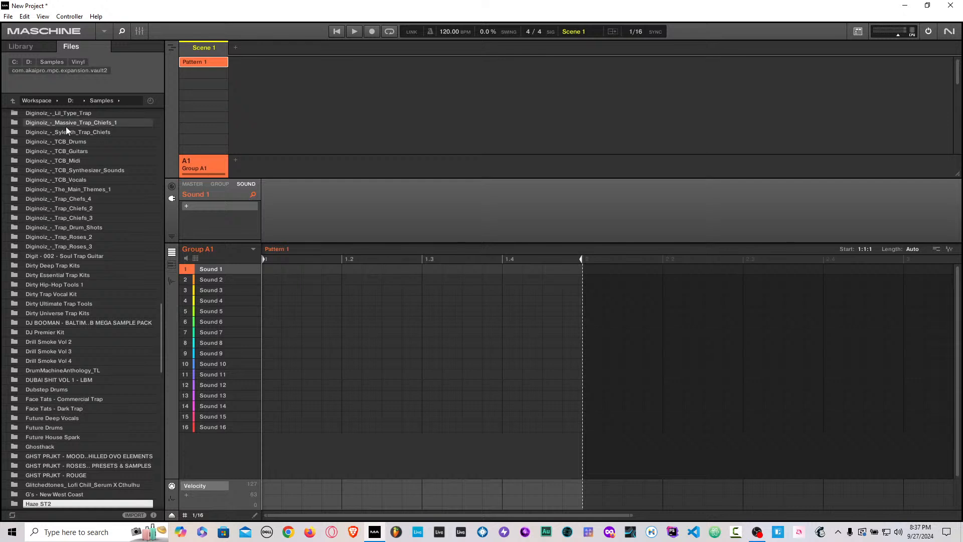
{"action": "right_click", "coordinate": [47, 141]}
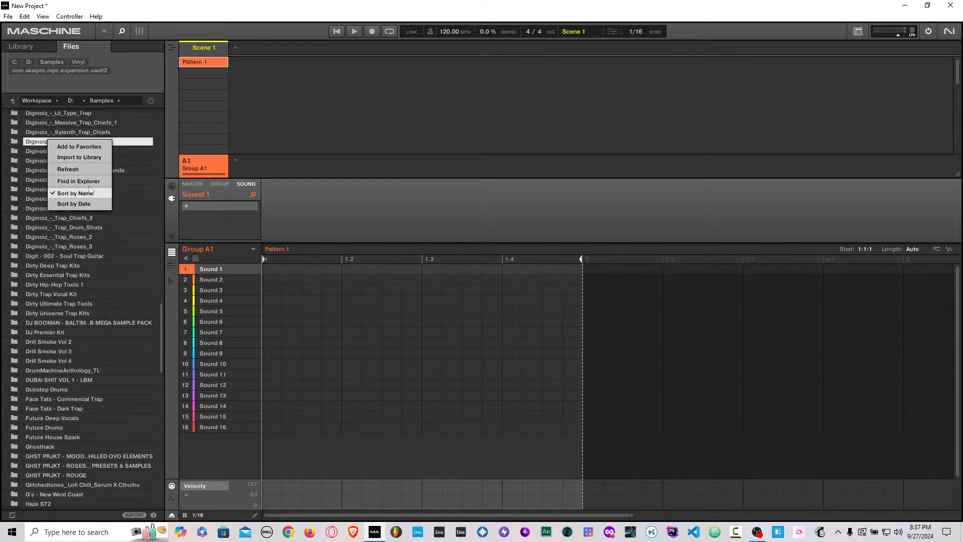
{"action": "left_click", "coordinate": [36, 48]}
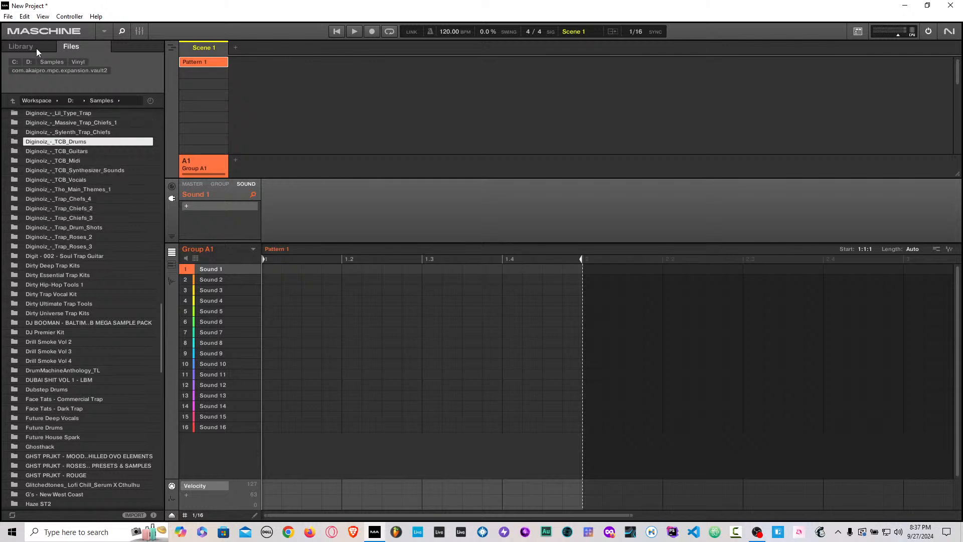
{"action": "left_click", "coordinate": [36, 48]}
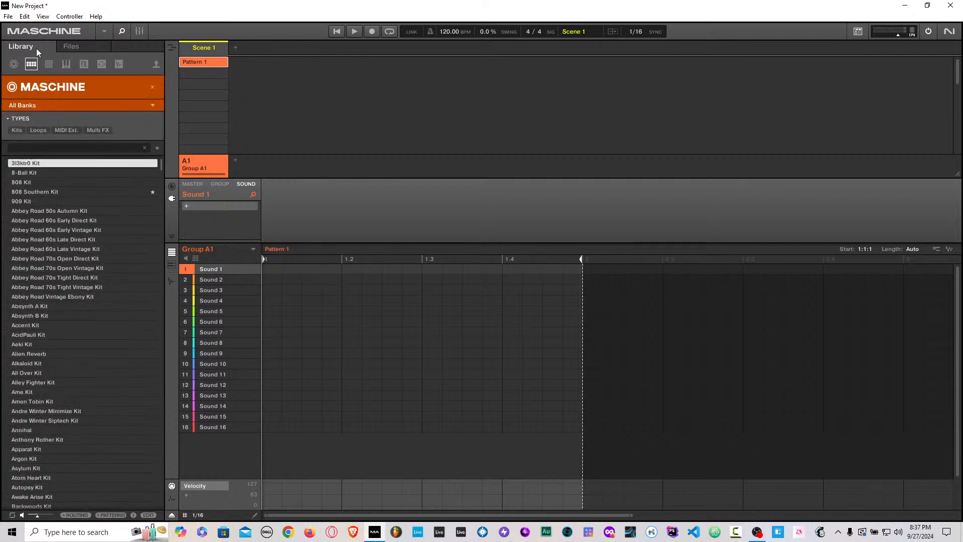
Step: Switch the library to user content and look through the list of user group kits
{"action": "left_click", "coordinate": [156, 64]}
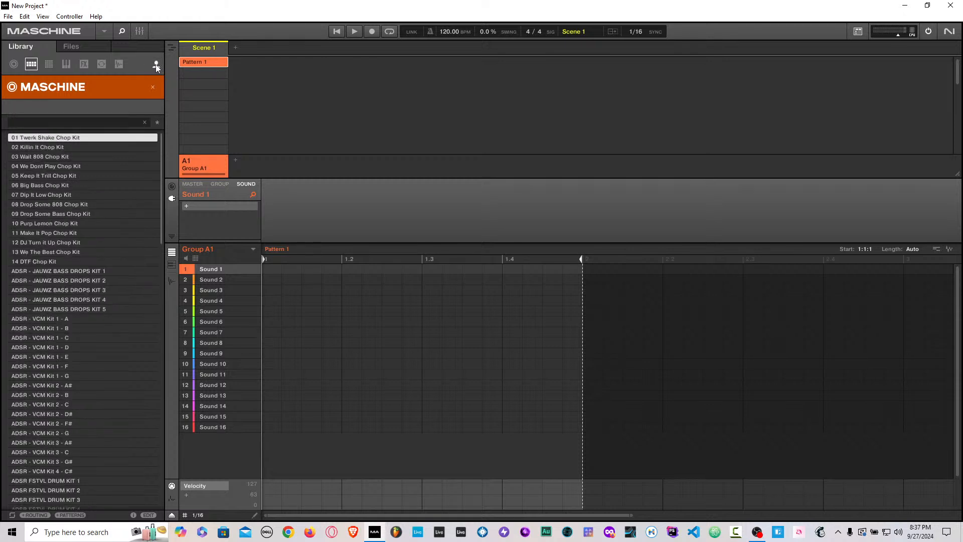
{"action": "scroll", "coordinate": [82, 258], "scroll_direction": "down", "scroll_amount": 3}
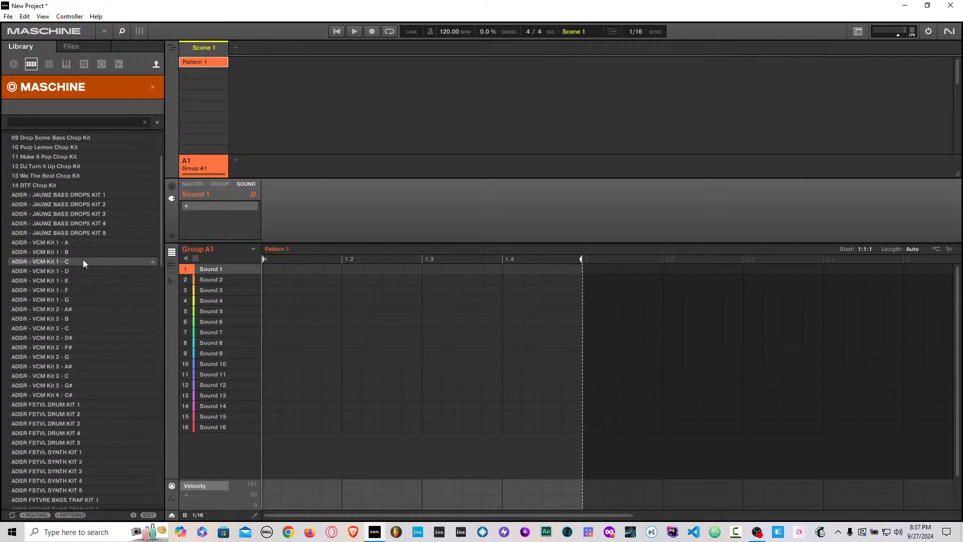
{"action": "scroll", "coordinate": [83, 260], "scroll_direction": "down", "scroll_amount": 15}
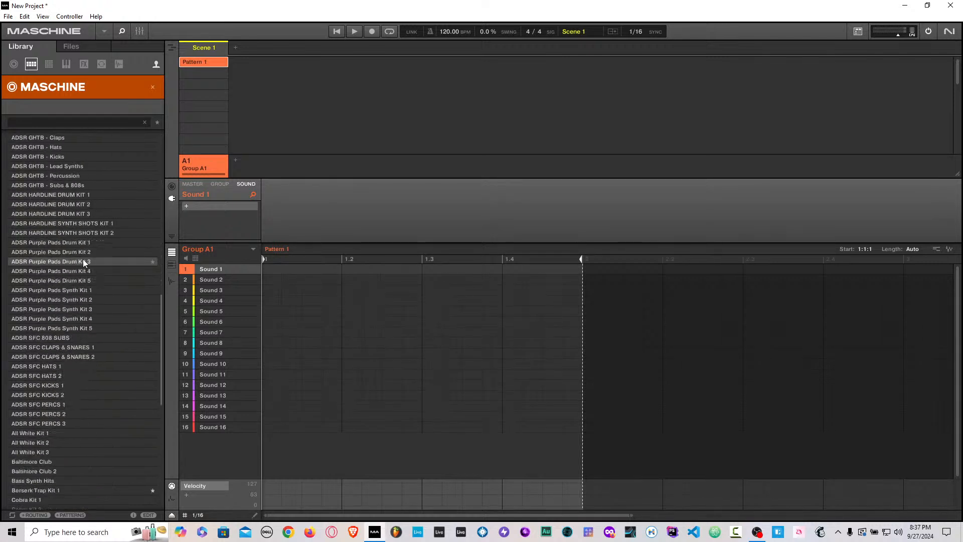
{"action": "scroll", "coordinate": [83, 259], "scroll_direction": "down", "scroll_amount": 4}
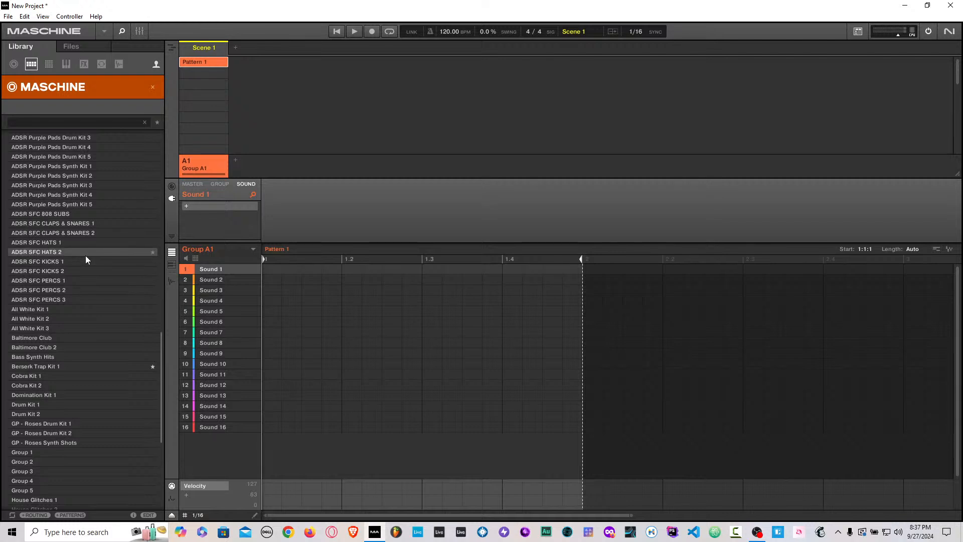
{"action": "scroll", "coordinate": [85, 255], "scroll_direction": "down", "scroll_amount": 7}
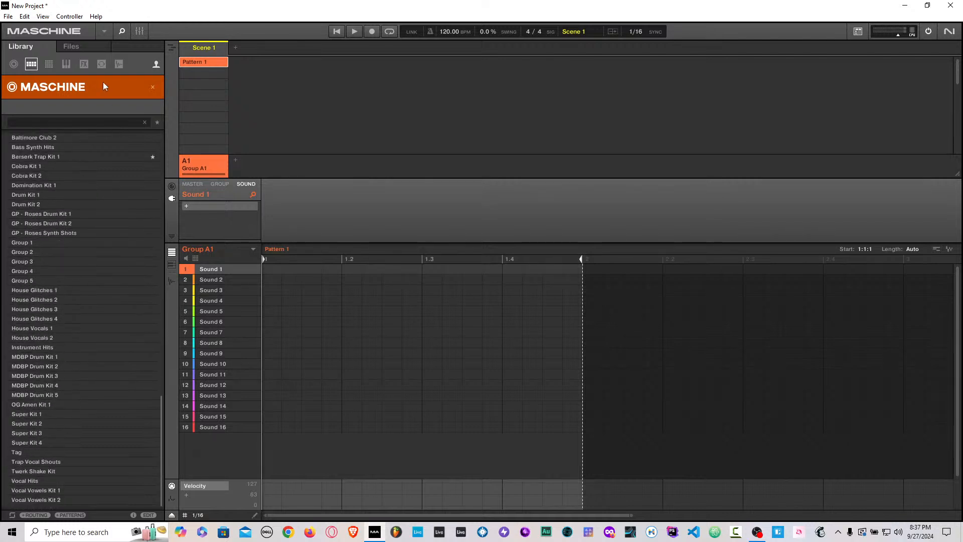
Step: Look through the user library's sounds, instruments, effects and loops
{"action": "left_click", "coordinate": [49, 64]}
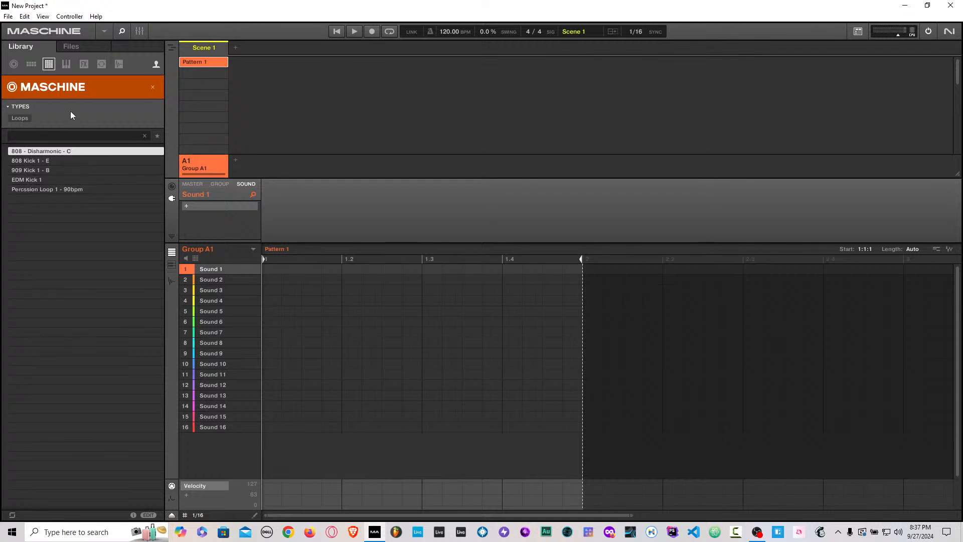
{"action": "left_click", "coordinate": [68, 62]}
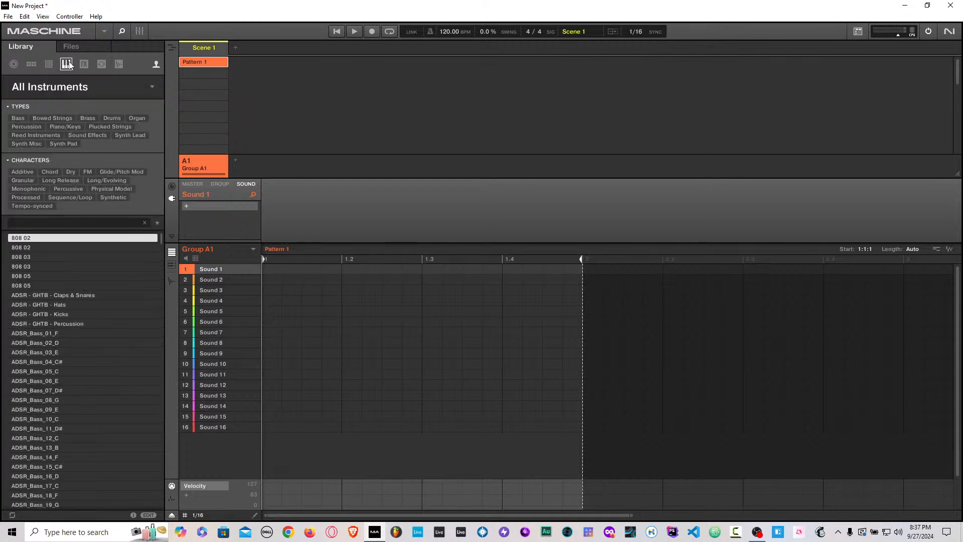
{"action": "scroll", "coordinate": [100, 354], "scroll_direction": "down", "scroll_amount": 9}
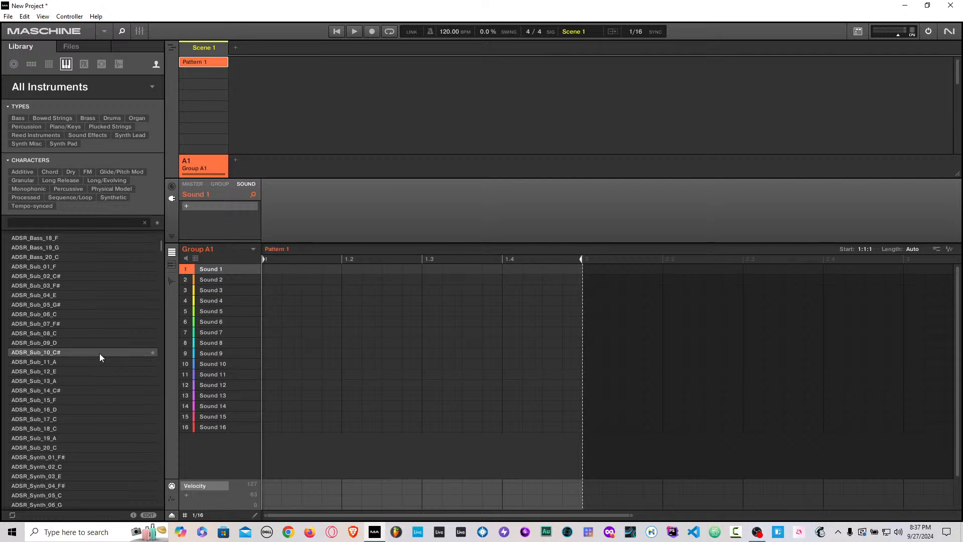
{"action": "scroll", "coordinate": [99, 353], "scroll_direction": "down", "scroll_amount": 8}
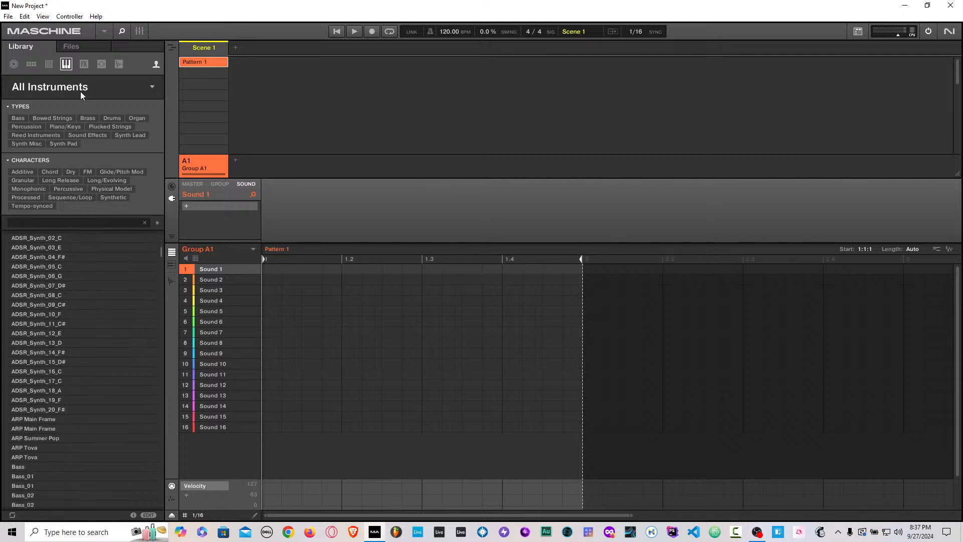
{"action": "left_click", "coordinate": [84, 64]}
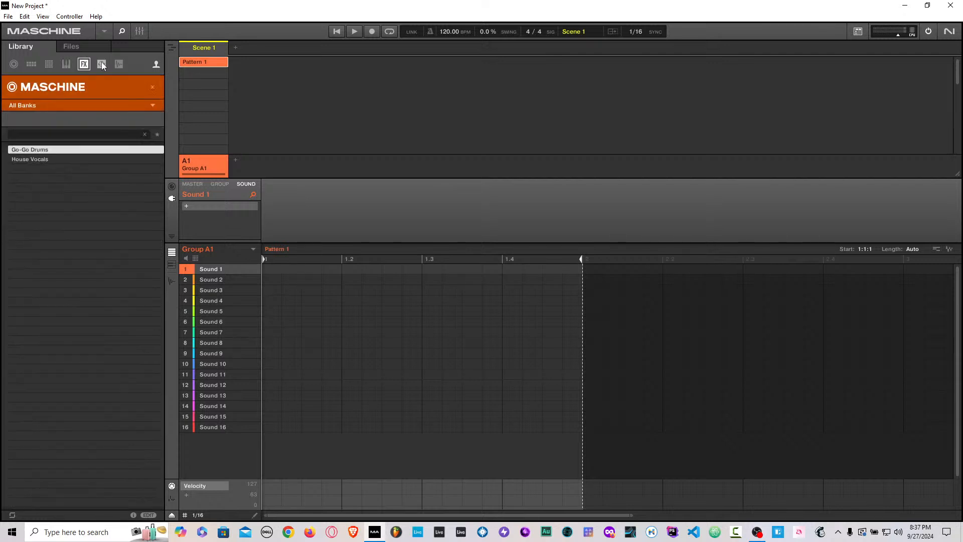
{"action": "left_click", "coordinate": [101, 63]}
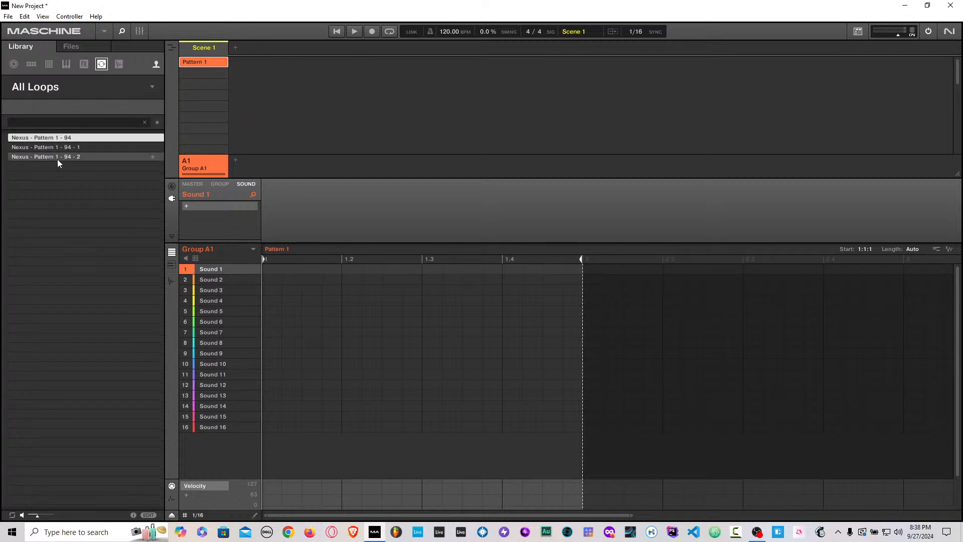
Step: Browse the user one-shots and open the options for the sample ADSR PP KIT_5 TOMS 85
{"action": "left_click", "coordinate": [117, 65]}
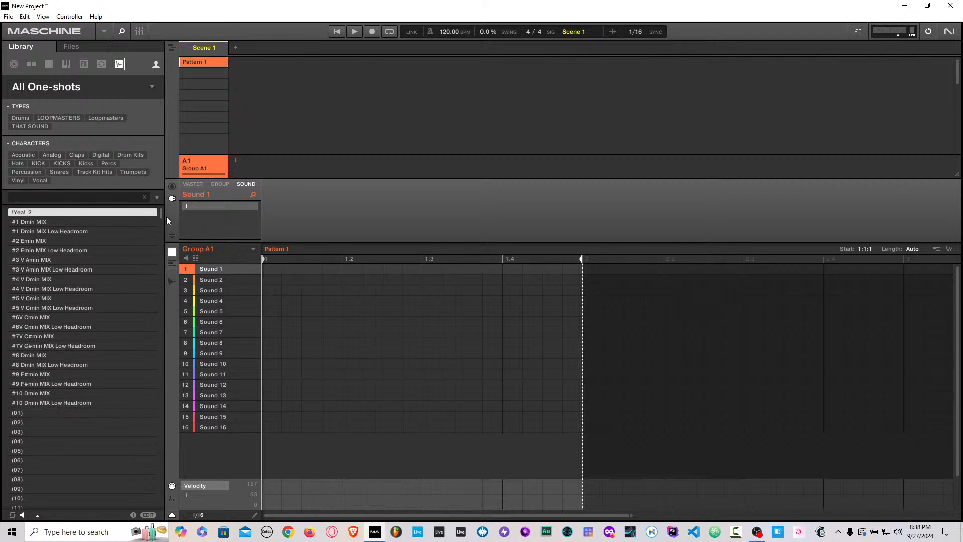
{"action": "left_click_drag", "start_coordinate": [159, 215], "coordinate": [168, 243]}
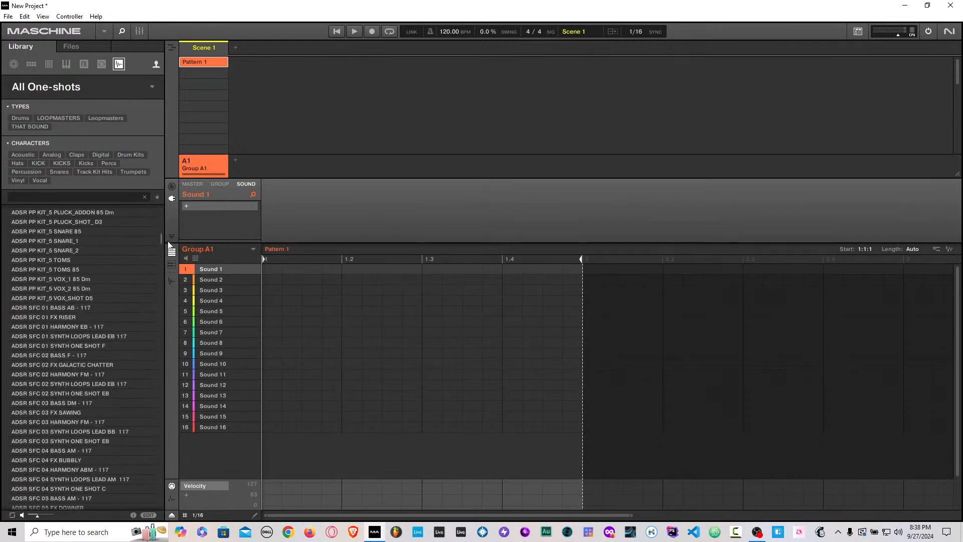
{"action": "right_click", "coordinate": [53, 272]}
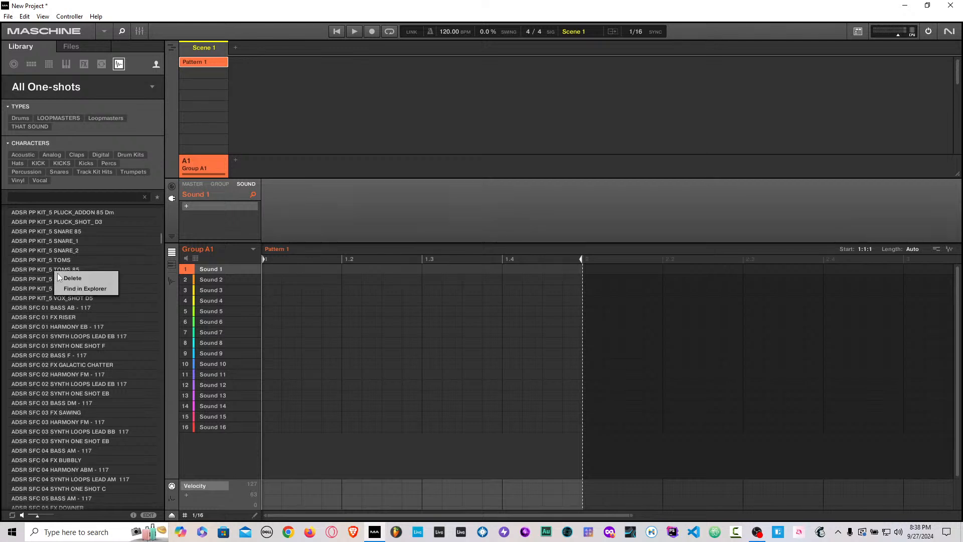
Step: View the file information for the one-shot sample and open the browser's tag editor
{"action": "left_click", "coordinate": [108, 519]}
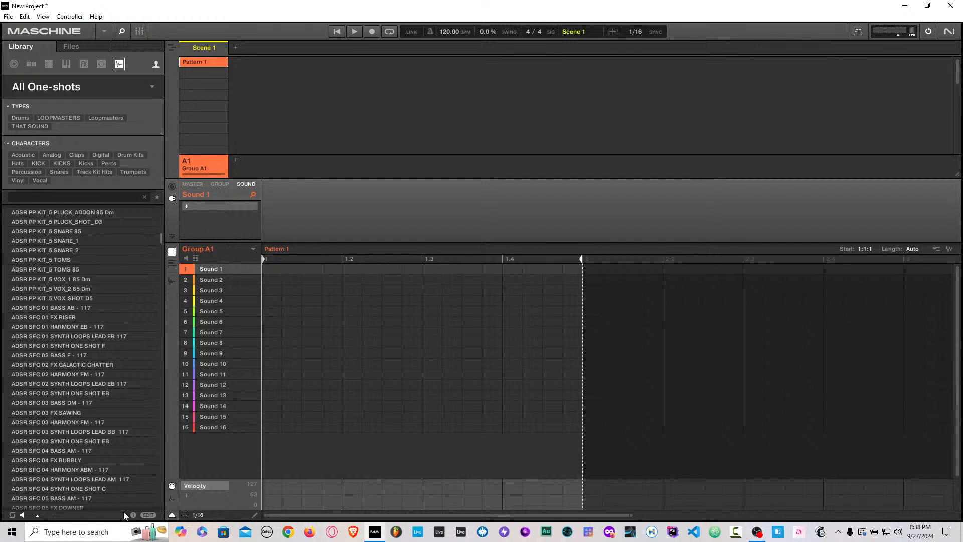
{"action": "left_click", "coordinate": [134, 515]}
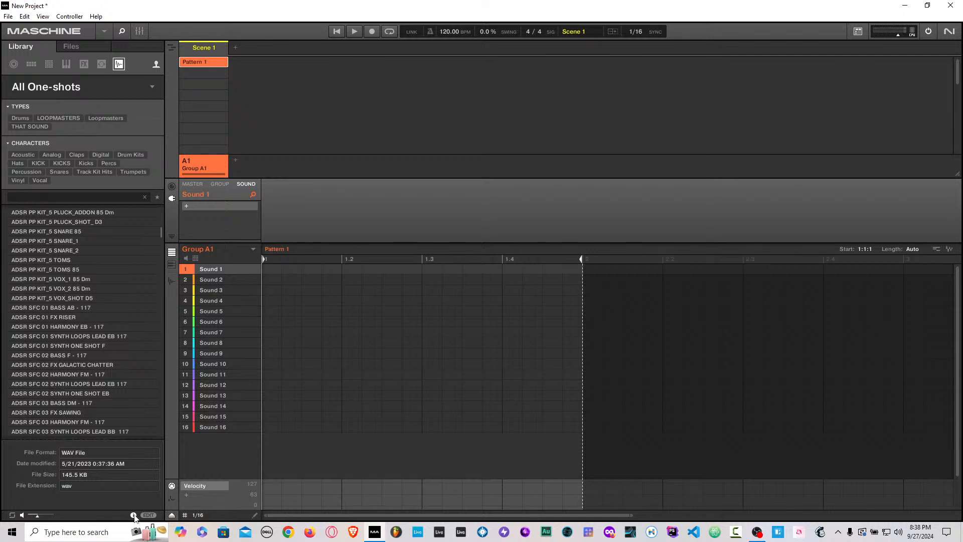
{"action": "left_click", "coordinate": [150, 515]}
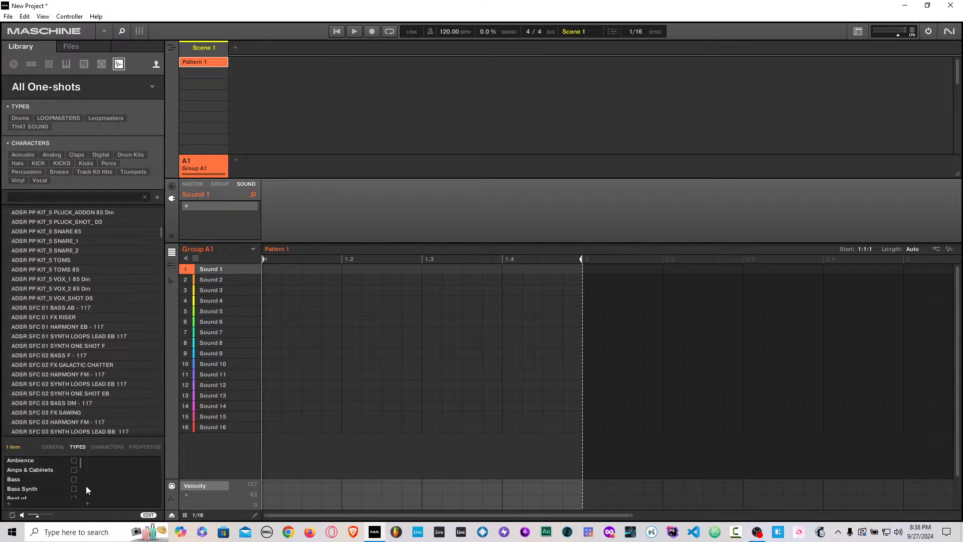
Step: Tag the one-shot ADSR SFC 01 BASS AB - 117 with the type Loops, and check it with the Loops filter before clearing the filter
{"action": "left_click", "coordinate": [82, 308]}
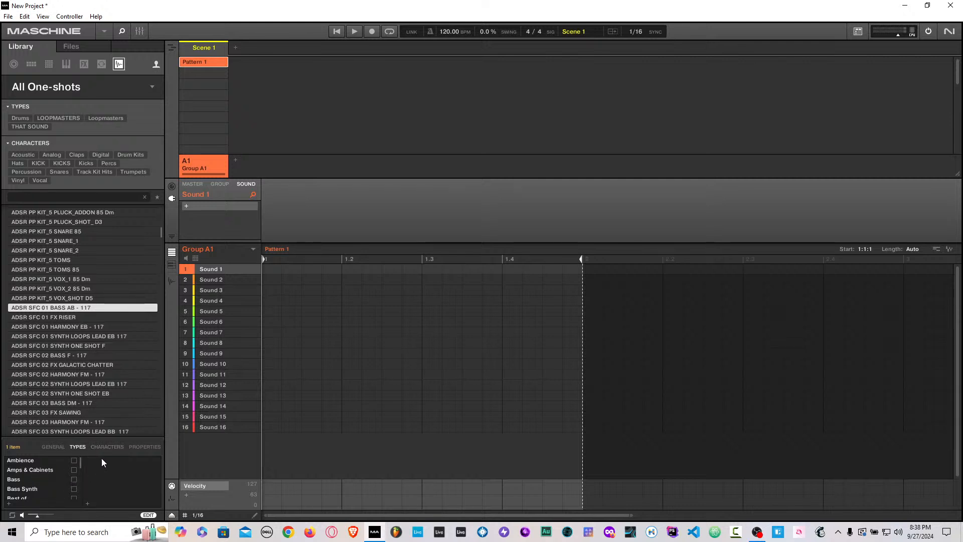
{"action": "scroll", "coordinate": [80, 462], "scroll_direction": "down", "scroll_amount": 3}
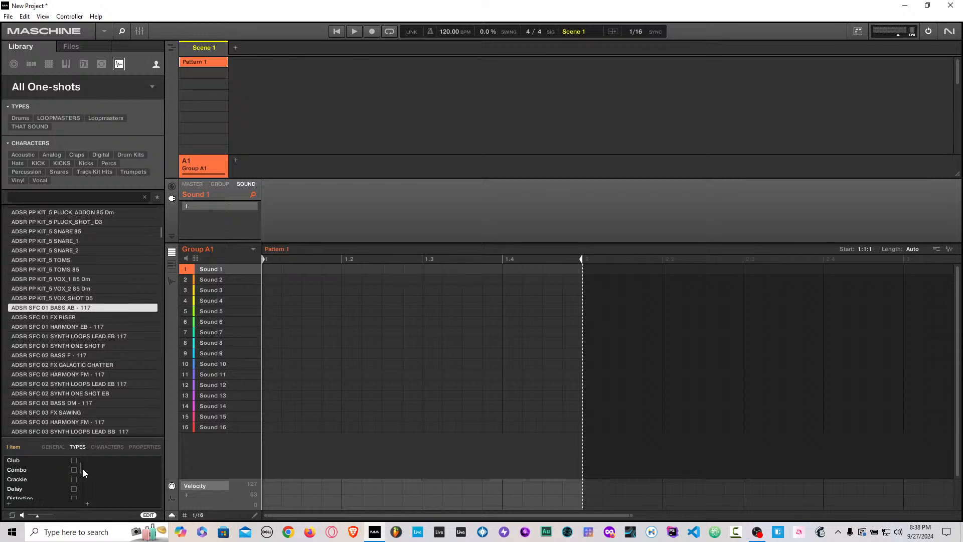
{"action": "scroll", "coordinate": [83, 468], "scroll_direction": "down", "scroll_amount": 4}
{"action": "scroll", "coordinate": [89, 477], "scroll_direction": "down", "scroll_amount": 3}
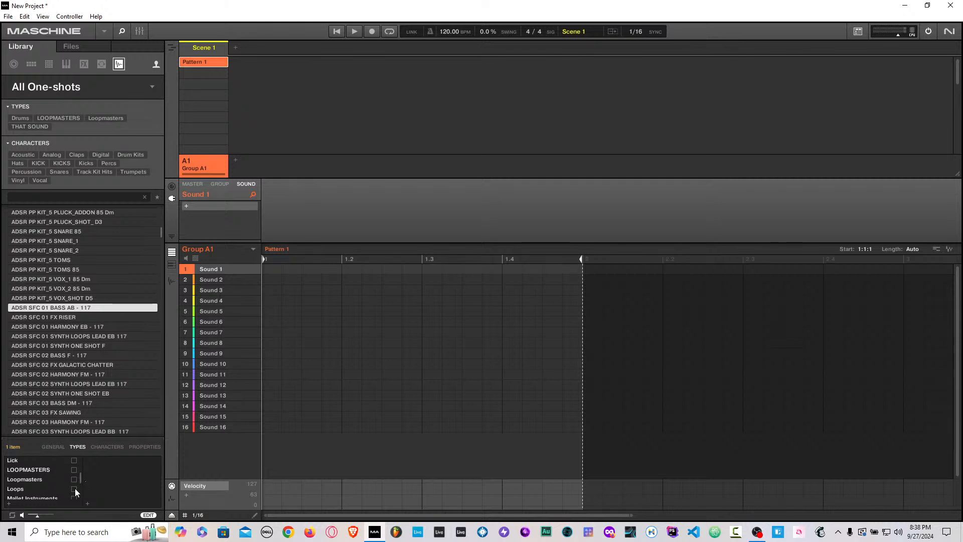
{"action": "left_click", "coordinate": [73, 488]}
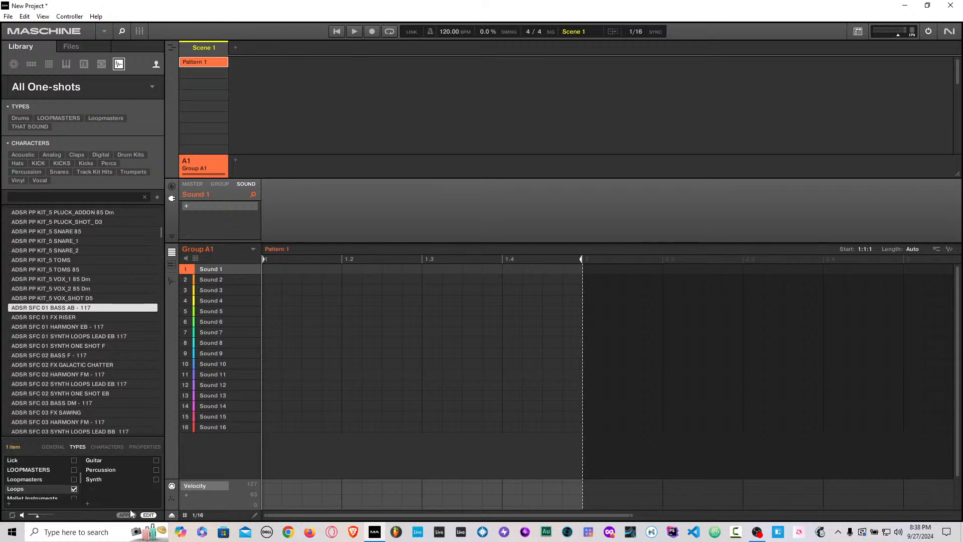
{"action": "left_click", "coordinate": [127, 513]}
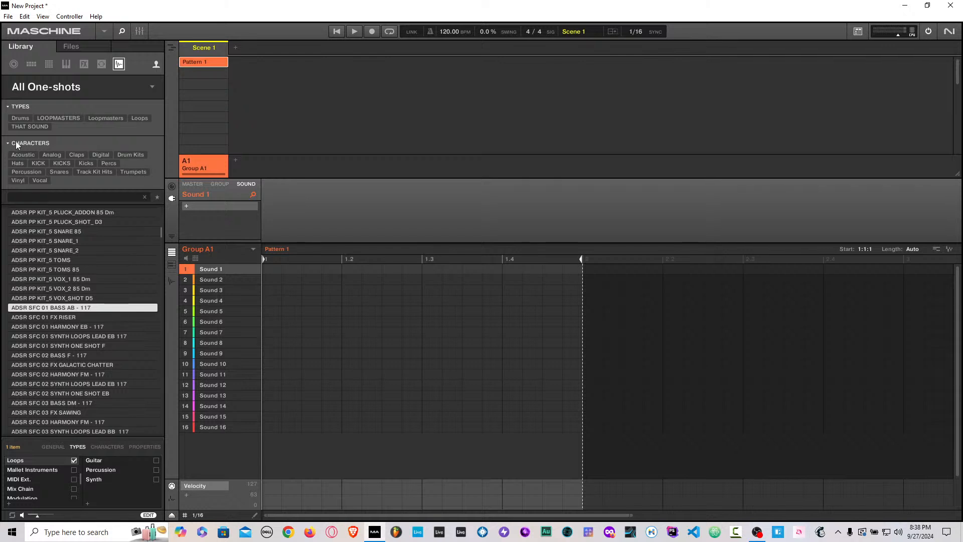
{"action": "left_click", "coordinate": [135, 119]}
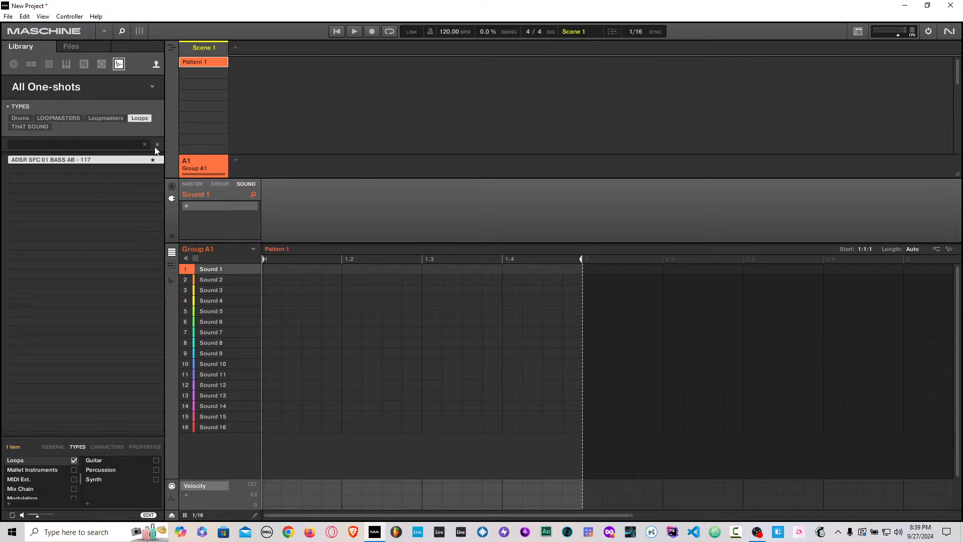
{"action": "left_click", "coordinate": [139, 119]}
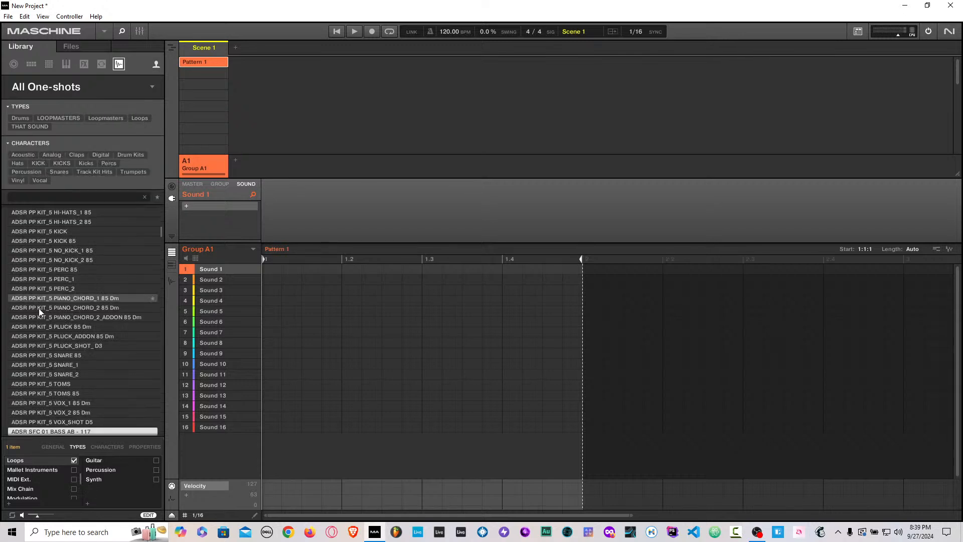
Step: Tag the one-shot AGEP - OneShot_Clean_C with the type Guitar and the subtype Acoustic, and apply the tags
{"action": "left_click_drag", "start_coordinate": [162, 233], "coordinate": [160, 237]}
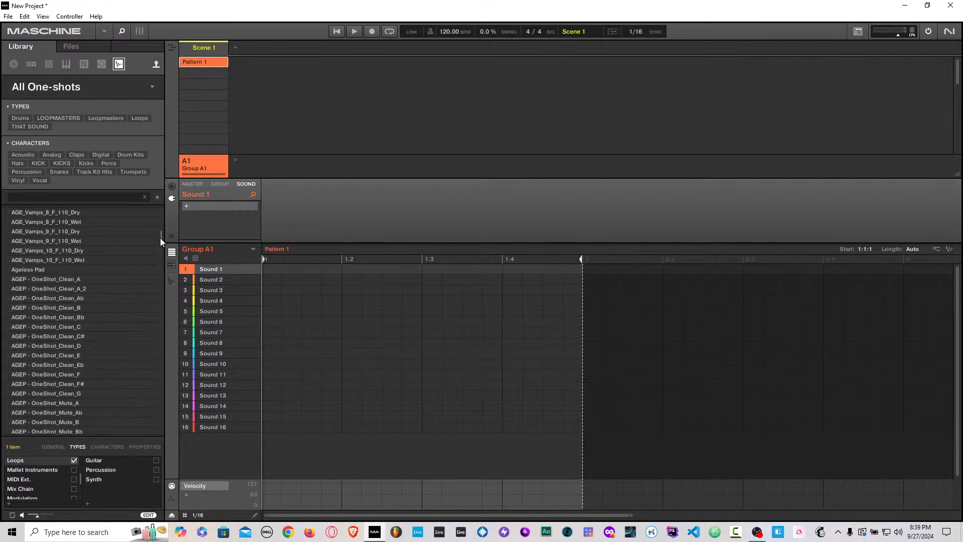
{"action": "left_click", "coordinate": [71, 316]}
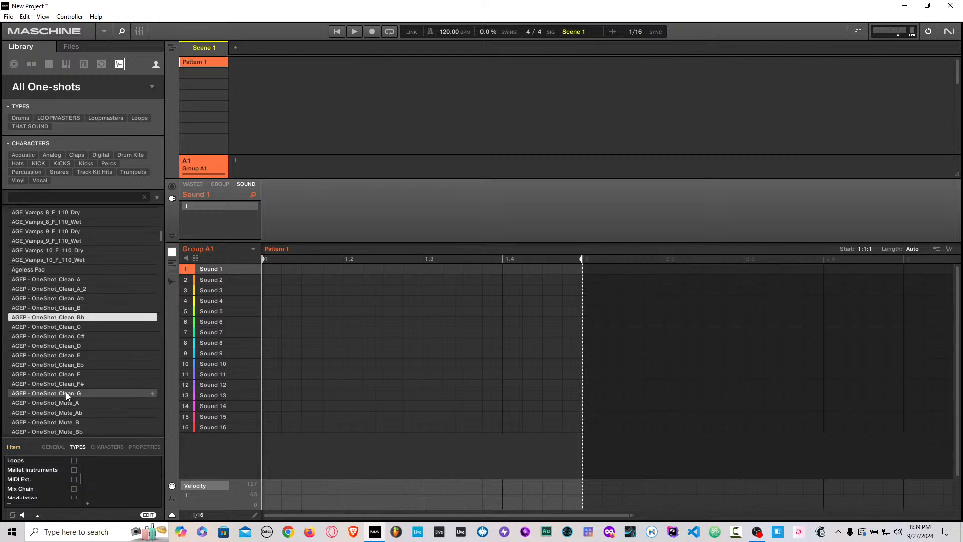
{"action": "left_click", "coordinate": [51, 329]}
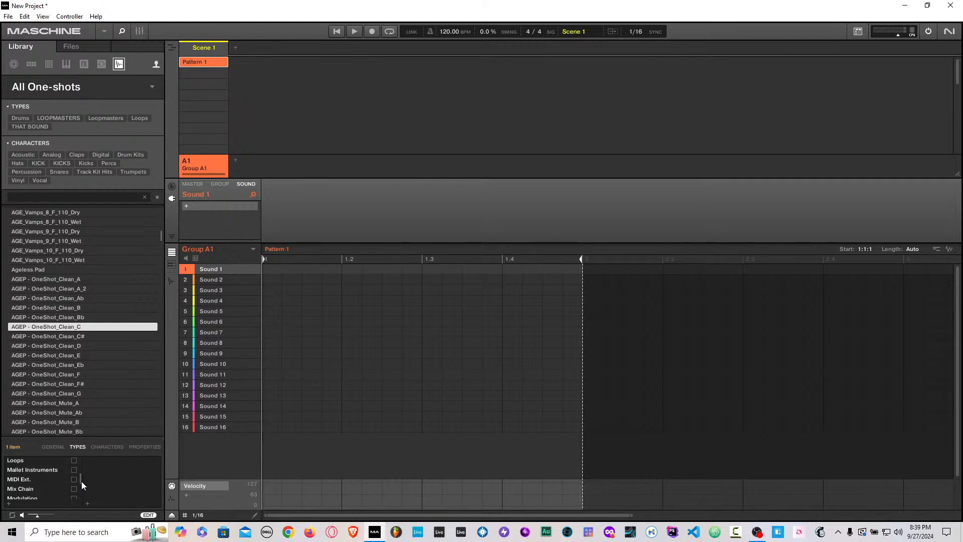
{"action": "scroll", "coordinate": [82, 480], "scroll_direction": "up", "scroll_amount": 5}
{"action": "scroll", "coordinate": [82, 477], "scroll_direction": "up", "scroll_amount": 4}
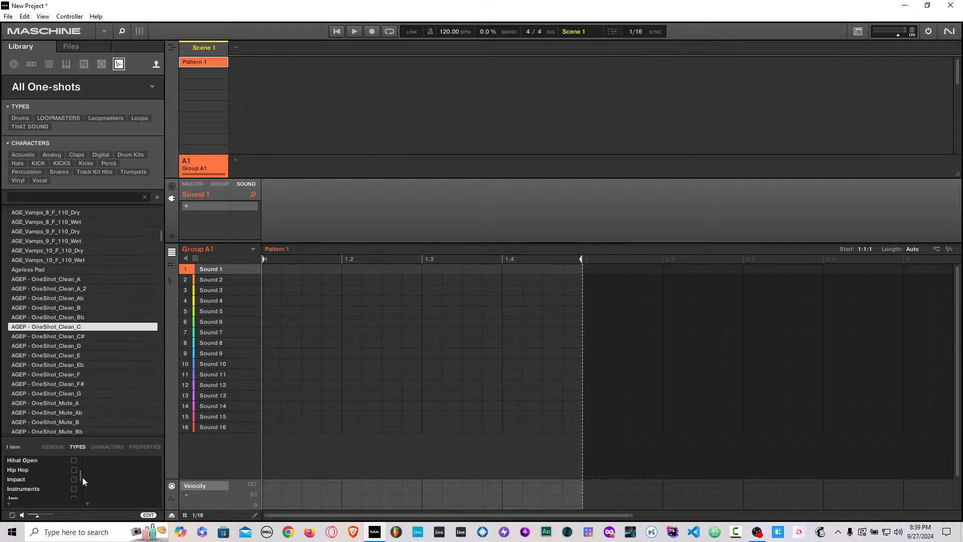
{"action": "scroll", "coordinate": [85, 480], "scroll_direction": "down", "scroll_amount": 1}
{"action": "left_click", "coordinate": [73, 488]}
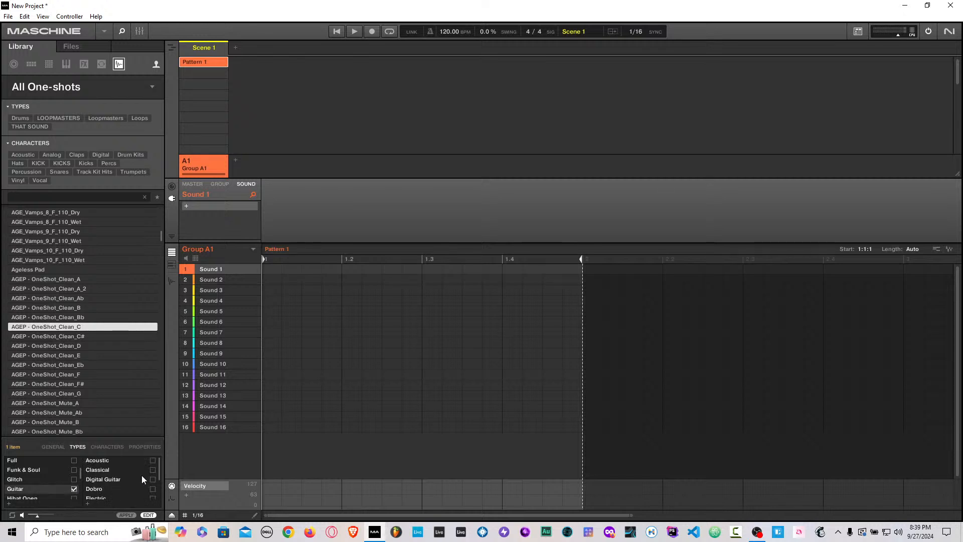
{"action": "left_click_drag", "start_coordinate": [159, 474], "coordinate": [161, 453]}
{"action": "left_click", "coordinate": [152, 459]}
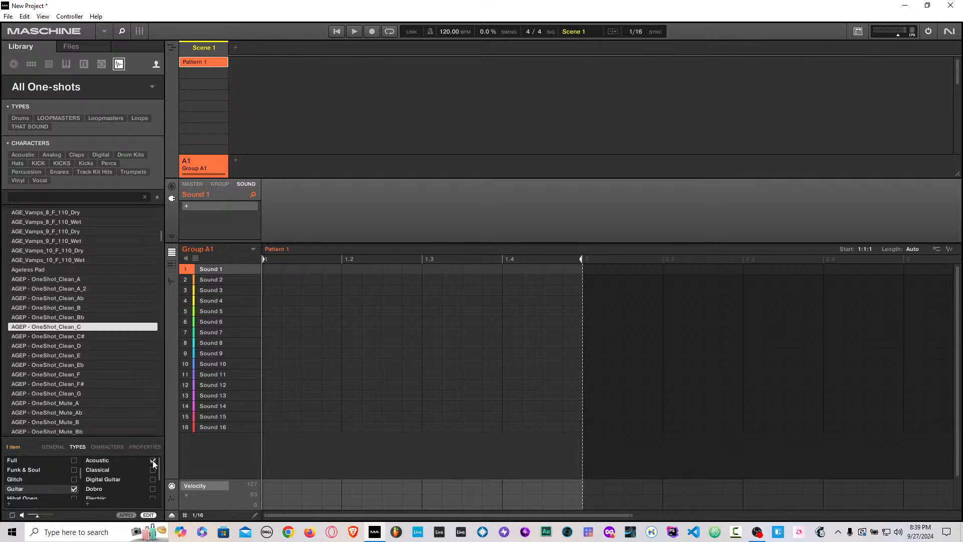
{"action": "left_click", "coordinate": [126, 515]}
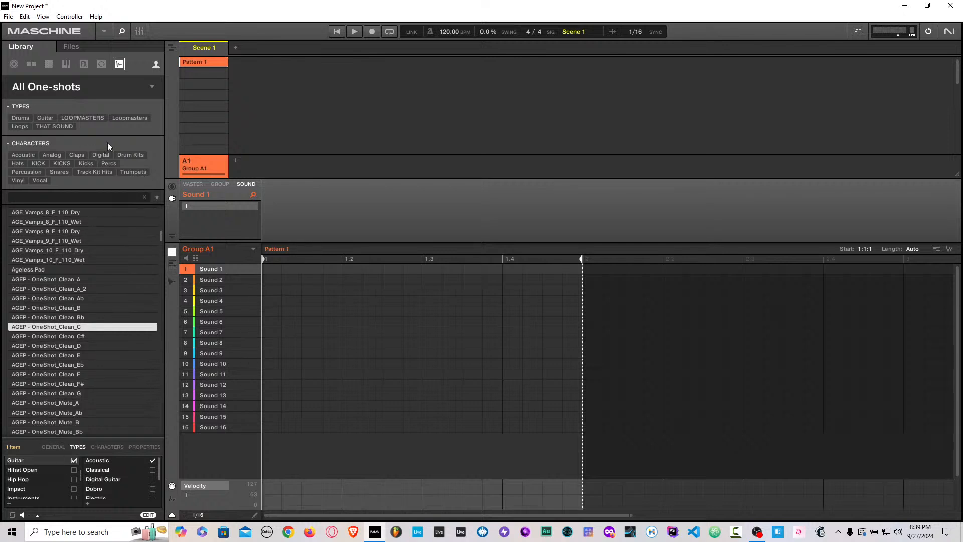
Step: Filter the one-shots by the Claps character and load Snare & Claps 14 into the first sound slot
{"action": "left_click", "coordinate": [75, 156]}
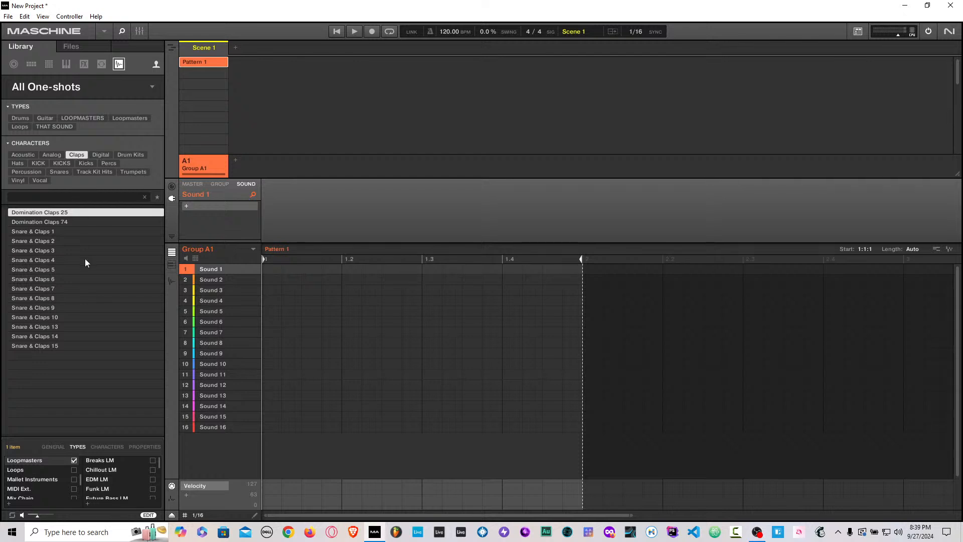
{"action": "left_click", "coordinate": [47, 279]}
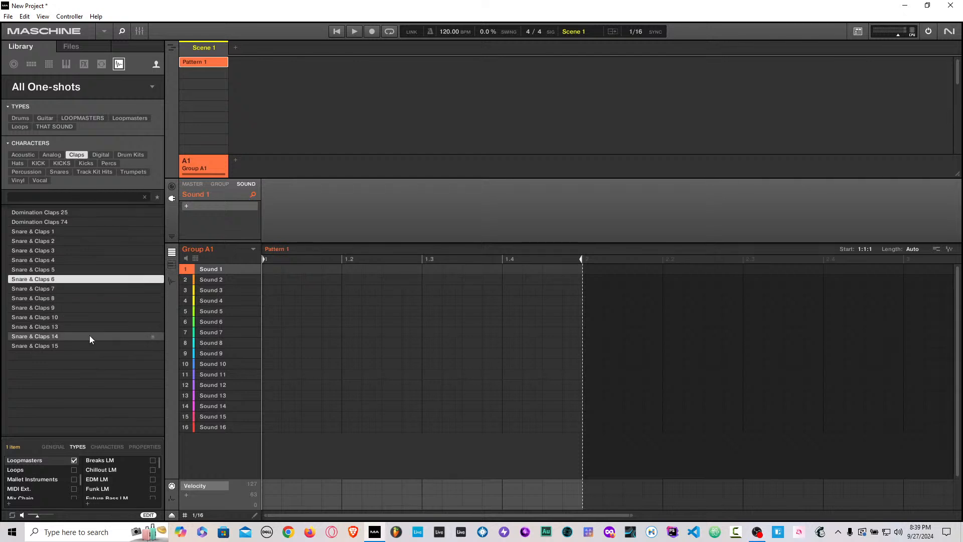
{"action": "left_click_drag", "start_coordinate": [89, 336], "coordinate": [211, 272]}
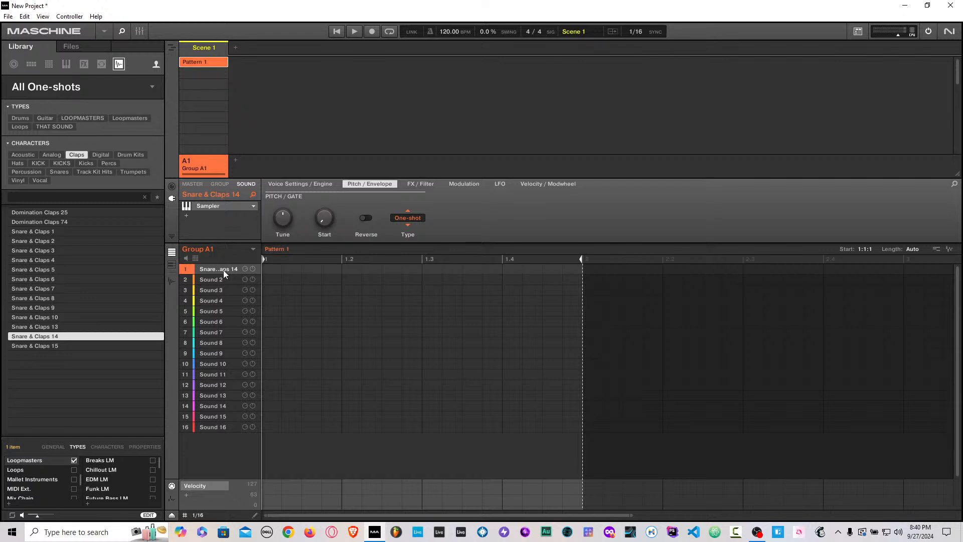
Step: Check where Snare & Claps 14 is stored by finding it in Explorer, and close that window
{"action": "right_click", "coordinate": [28, 340]}
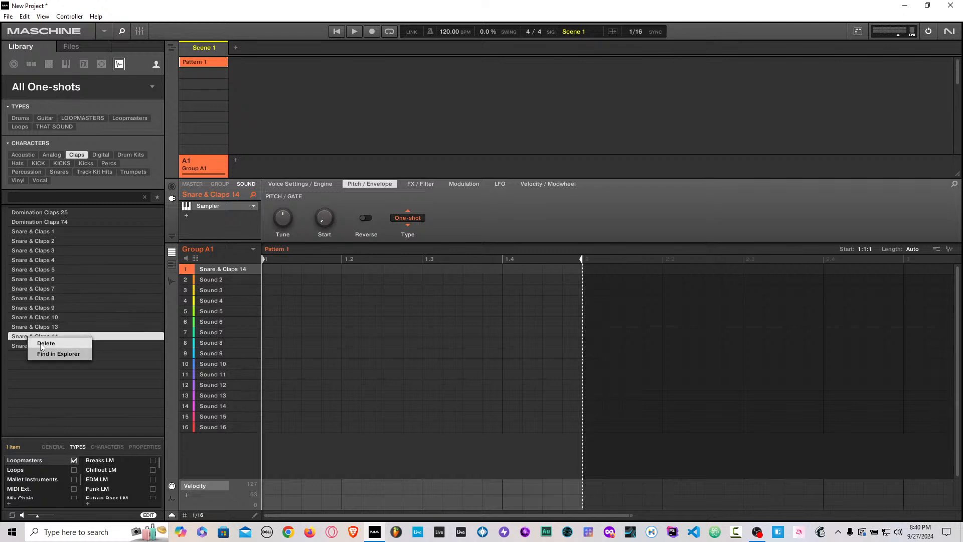
{"action": "left_click", "coordinate": [48, 352]}
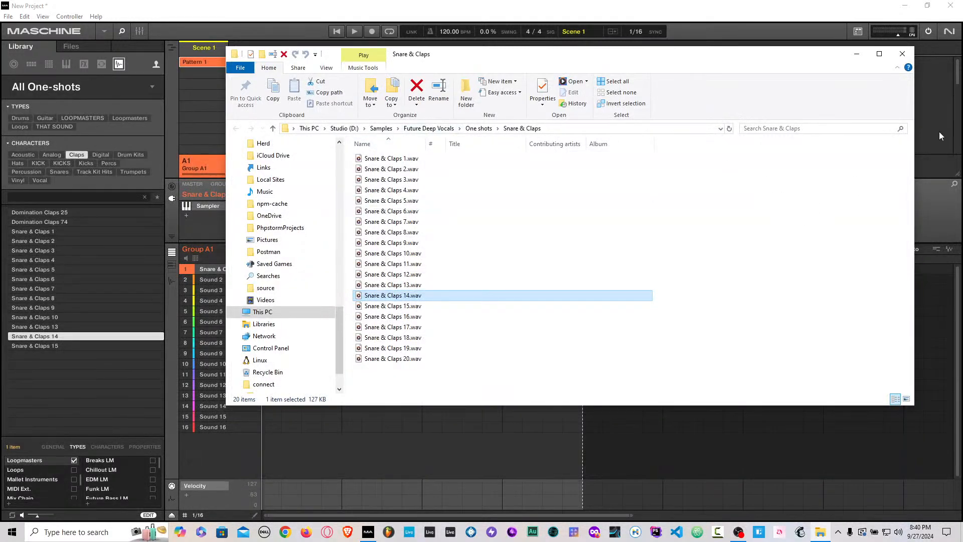
{"action": "left_click", "coordinate": [902, 53]}
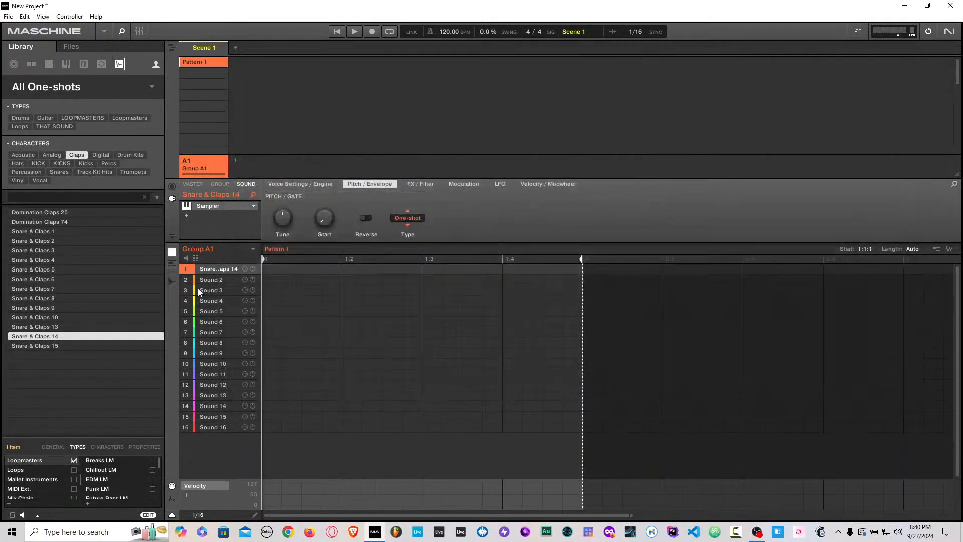
Step: Rename the first sound in Group A1 to FDV - Clap 14
{"action": "right_click", "coordinate": [216, 270]}
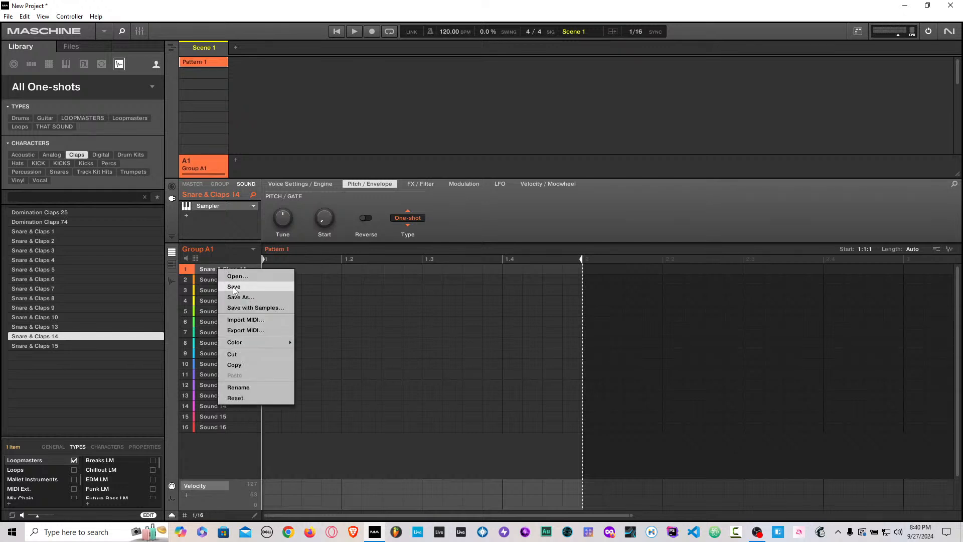
{"action": "double_click", "coordinate": [213, 269]}
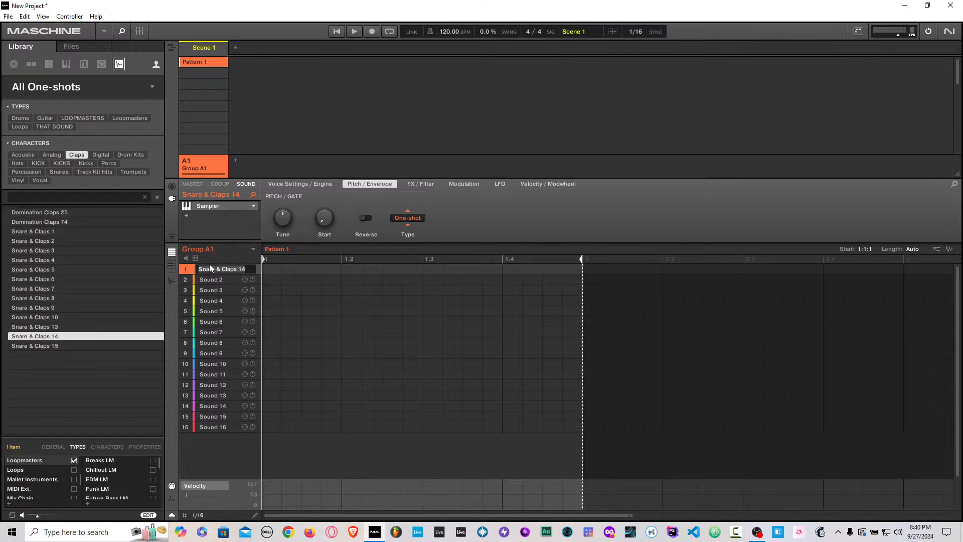
{"action": "type", "text": "FDV"}
{"action": "key", "text": "Return"}
Step: Save the first sound as FDV - Clap 14.mxsnd in the Sounds folder and load it from the user sounds into the second slot
{"action": "right_click", "coordinate": [226, 269]}
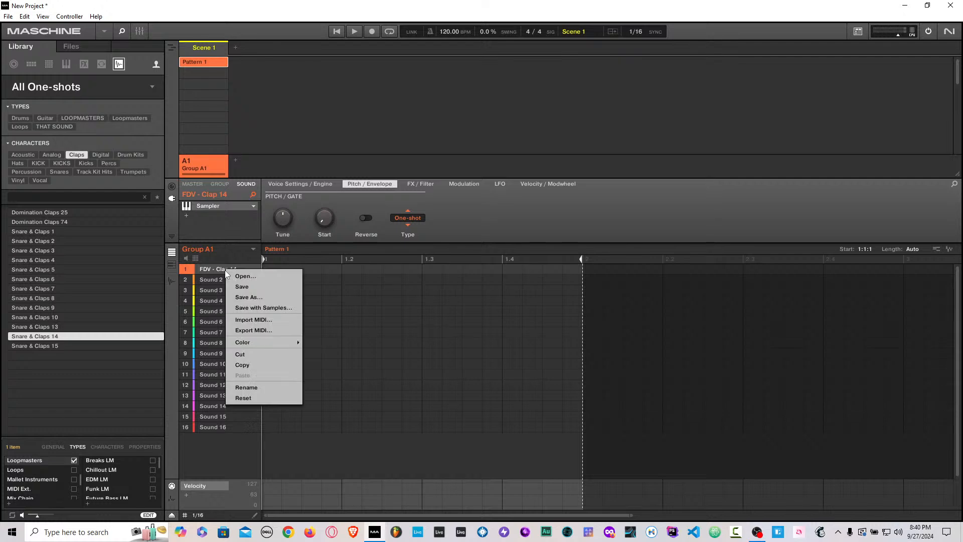
{"action": "left_click", "coordinate": [244, 289]}
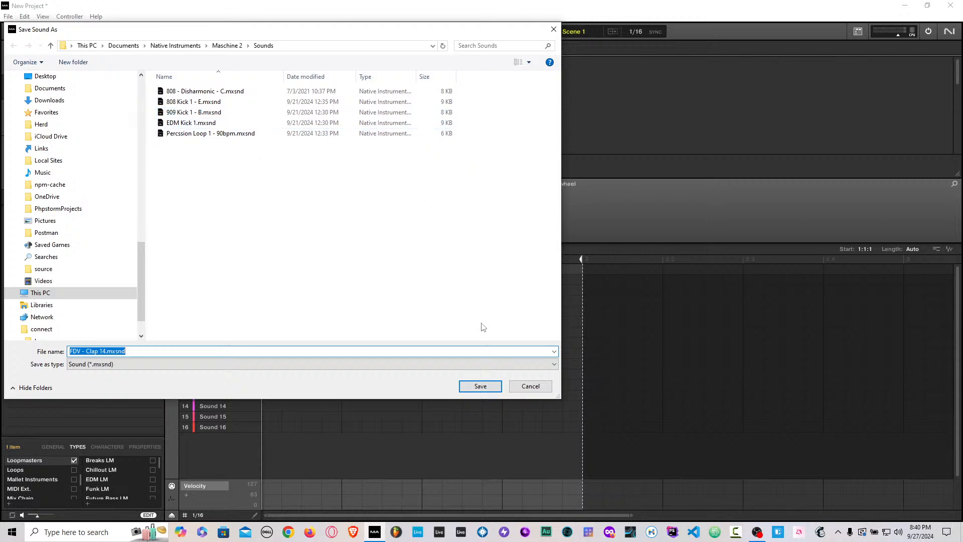
{"action": "left_click", "coordinate": [484, 385]}
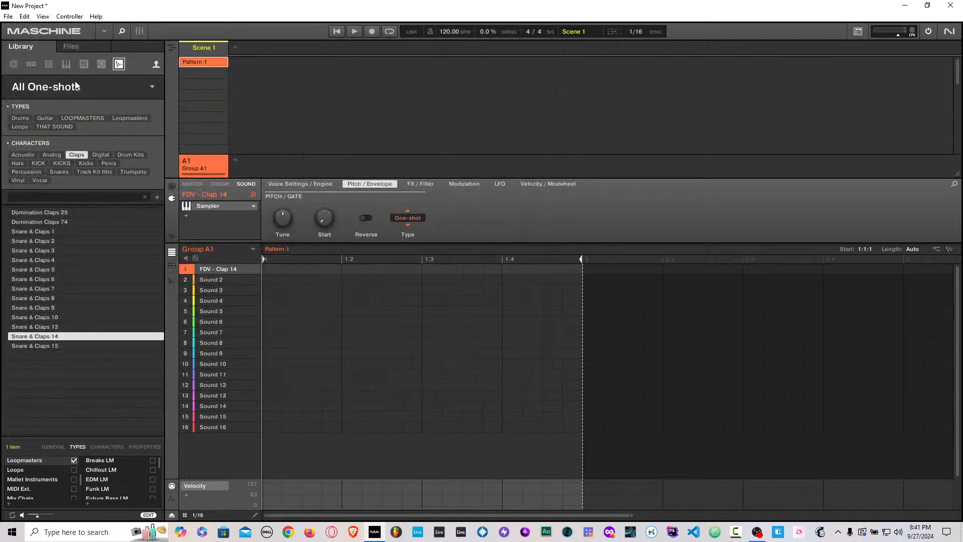
{"action": "left_click", "coordinate": [52, 67]}
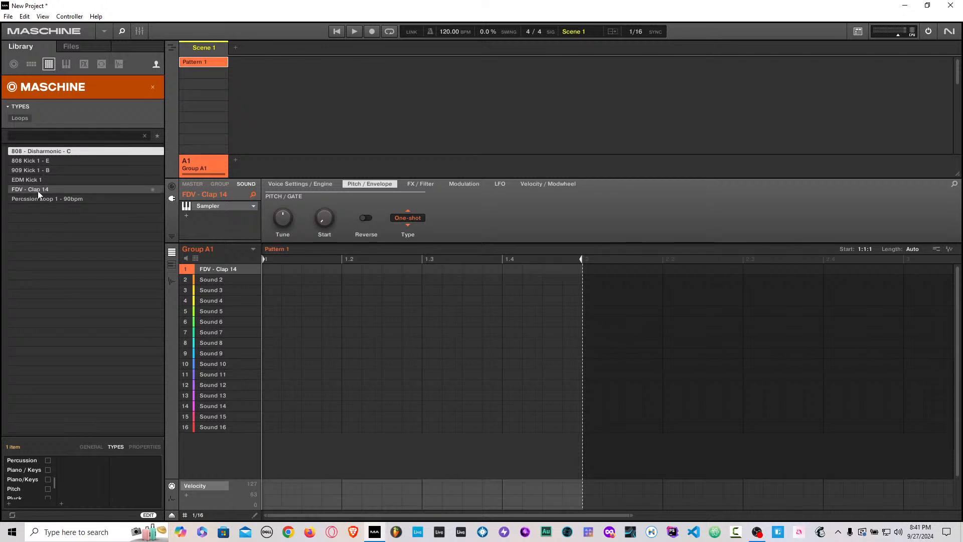
{"action": "left_click_drag", "start_coordinate": [37, 190], "coordinate": [209, 279]}
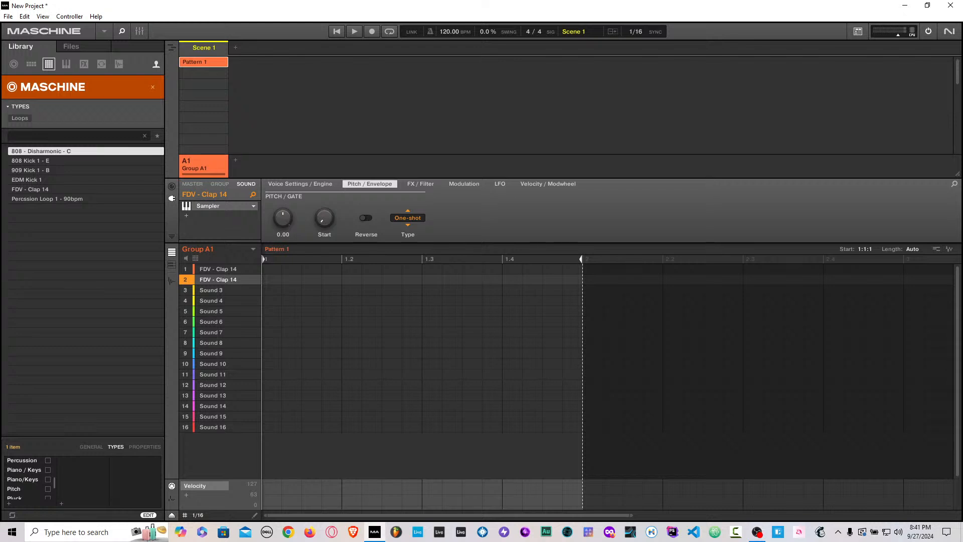
Step: In the second sound's Sampler voice settings, try a polyphony of 1 and set it to Legato
{"action": "left_click", "coordinate": [300, 185]}
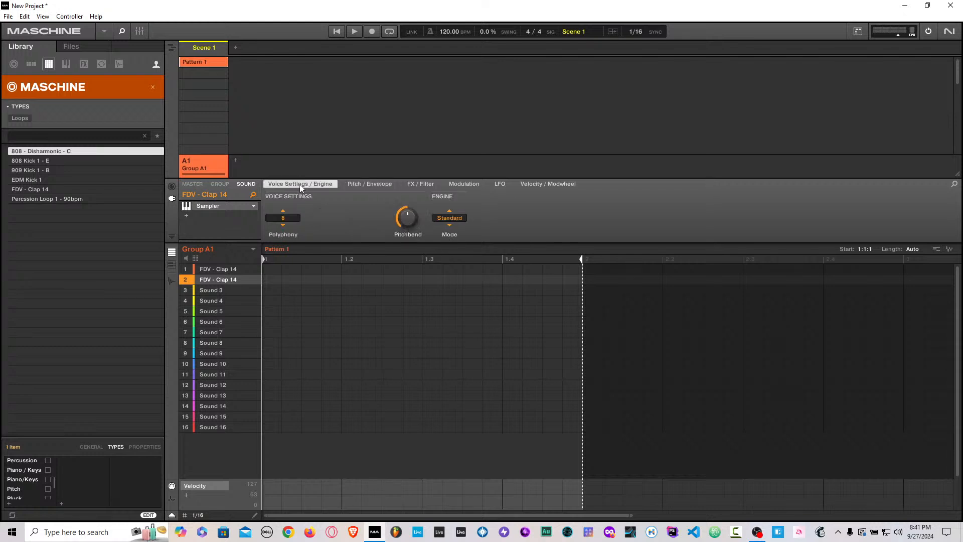
{"action": "left_click", "coordinate": [284, 215]}
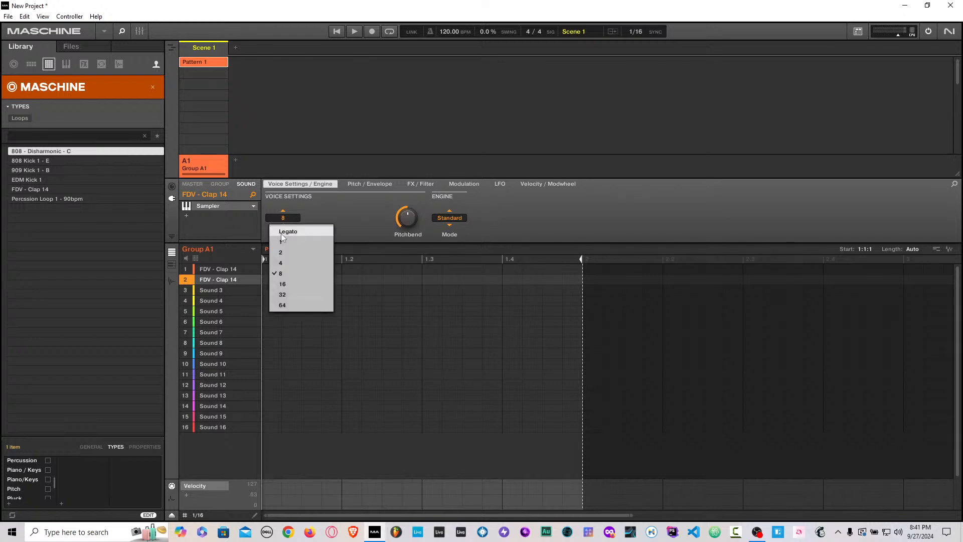
{"action": "left_click", "coordinate": [282, 239]}
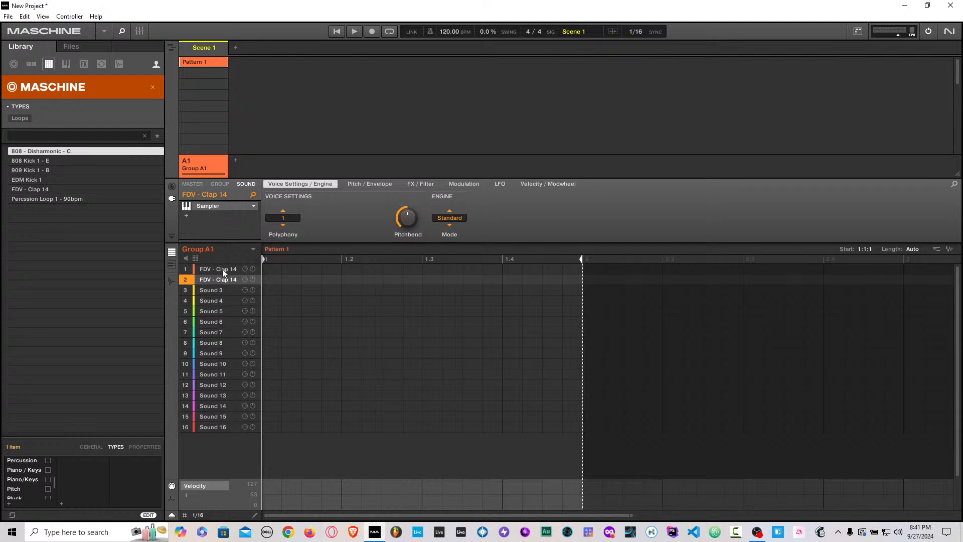
{"action": "left_click", "coordinate": [283, 219]}
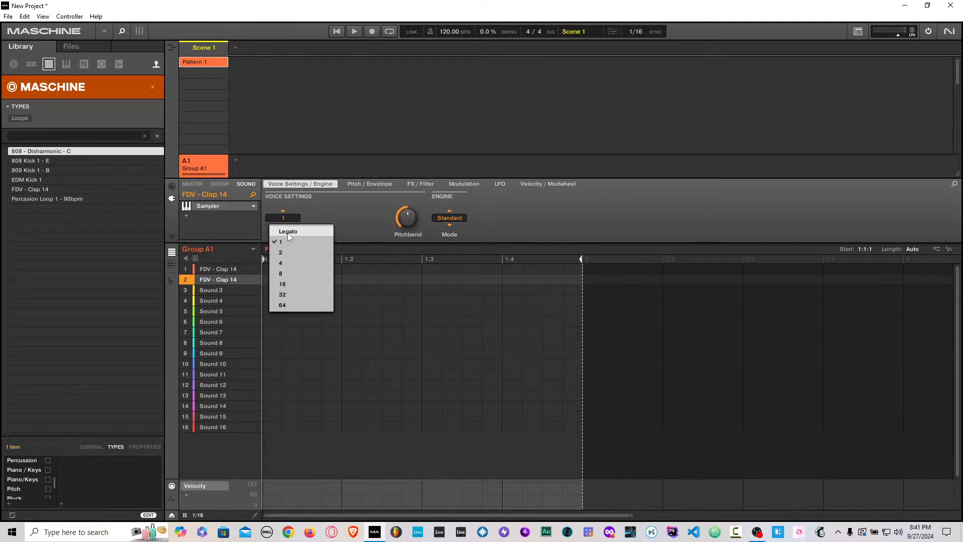
{"action": "left_click", "coordinate": [288, 231]}
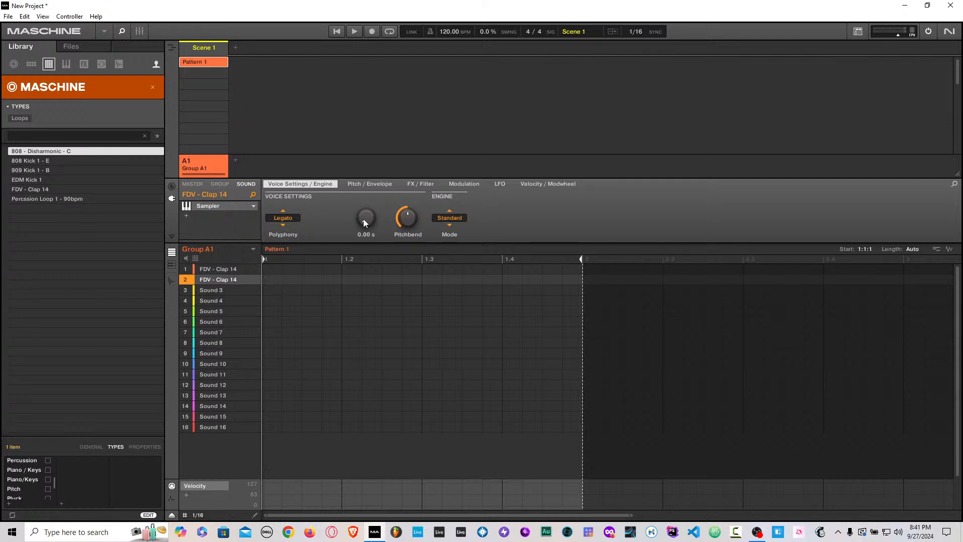
Step: Set the second sound's polyphony to 1 and its engine mode to MP60, and audition it against the first sound
{"action": "left_click", "coordinate": [280, 218]}
{"action": "left_click", "coordinate": [287, 243]}
{"action": "left_click", "coordinate": [450, 219]}
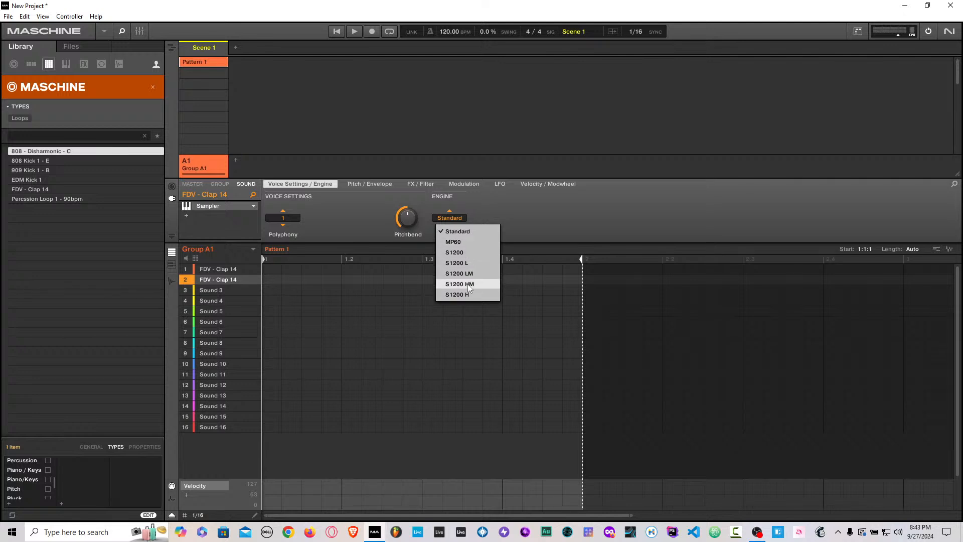
{"action": "left_click", "coordinate": [450, 242]}
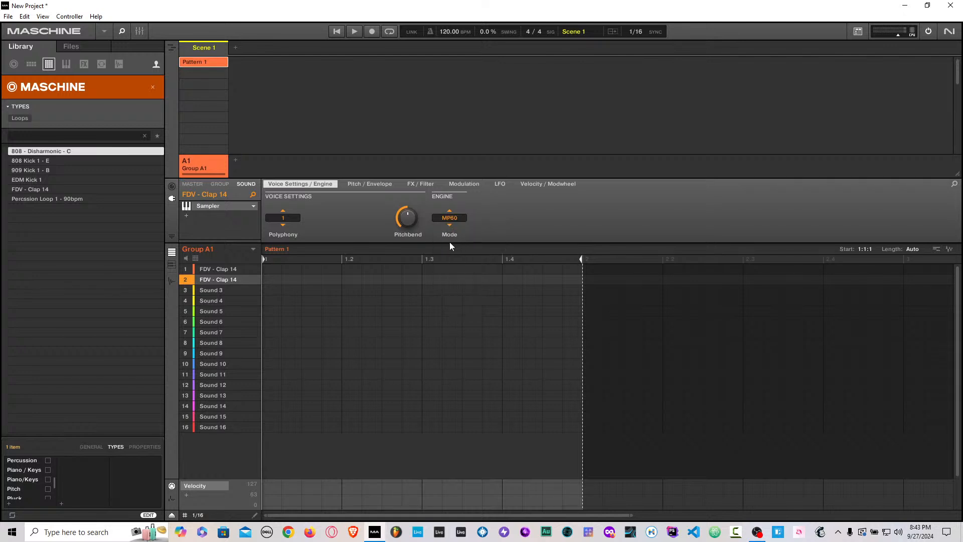
{"action": "key", "text": "z"}
{"action": "key", "text": "z"}
{"action": "key", "text": "s"}
{"action": "key", "text": "z"}
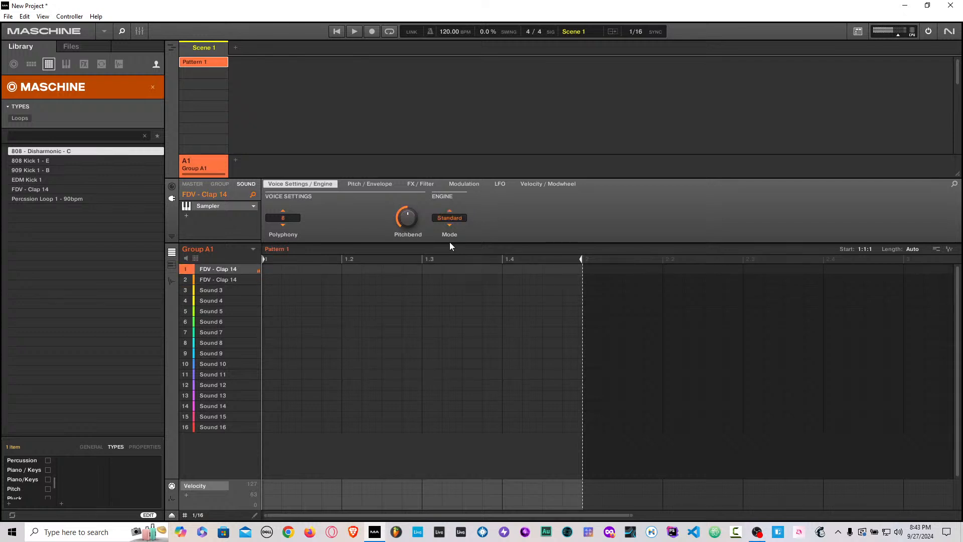
{"action": "key", "text": "x"}
{"action": "key", "text": "z"}
Step: Switch the second sound's engine mode to S1200 and compare it by ear with the first sound
{"action": "left_click", "coordinate": [212, 282]}
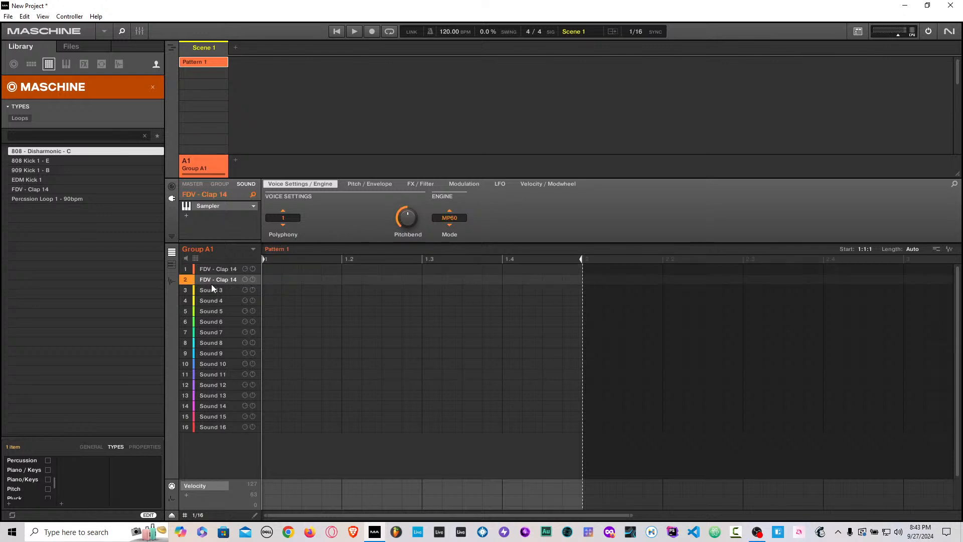
{"action": "left_click", "coordinate": [459, 217]}
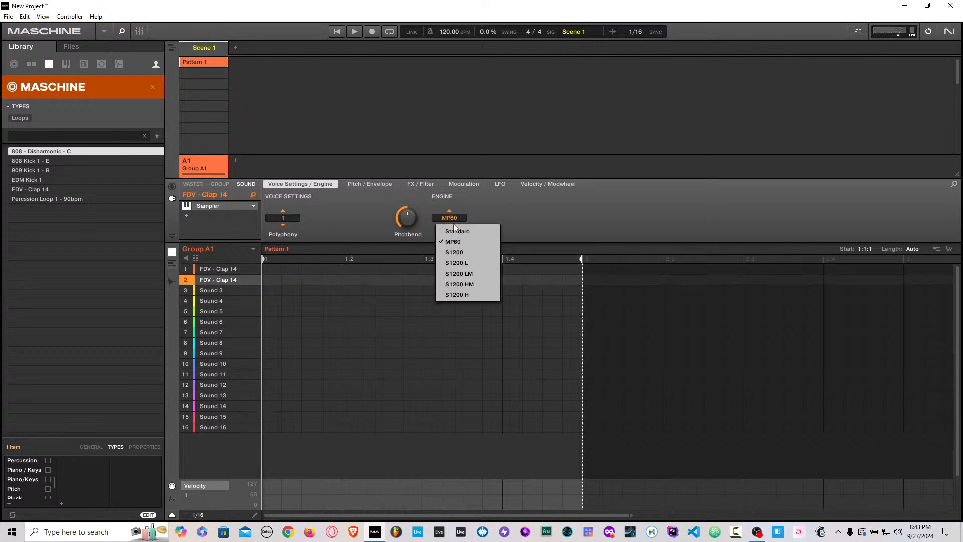
{"action": "left_click", "coordinate": [450, 255]}
{"action": "key", "text": "Up"}
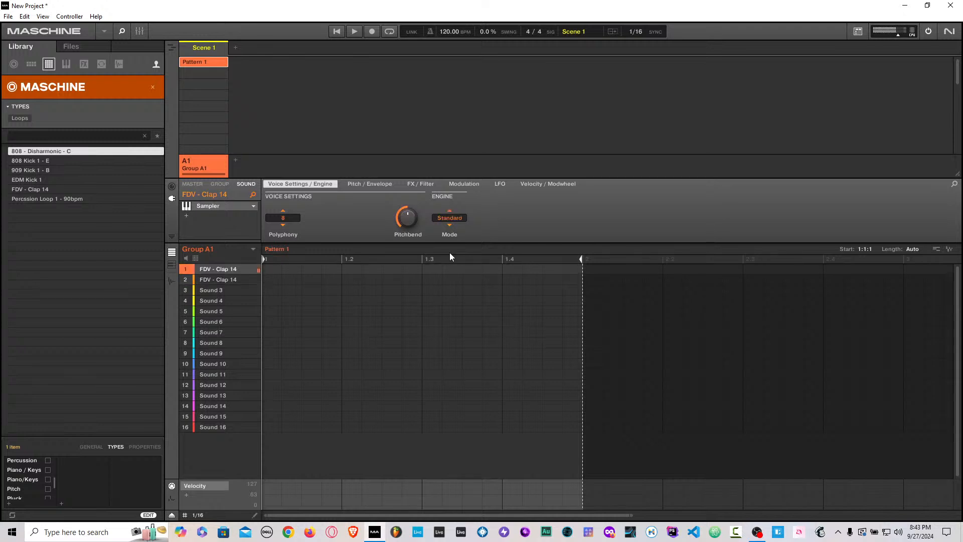
{"action": "key", "text": "Down"}
{"action": "key", "text": "Up"}
{"action": "key", "text": "Down"}
Step: Change the second sound's engine mode to S1200 L and audition it
{"action": "left_click", "coordinate": [207, 281]}
{"action": "left_click", "coordinate": [446, 219]}
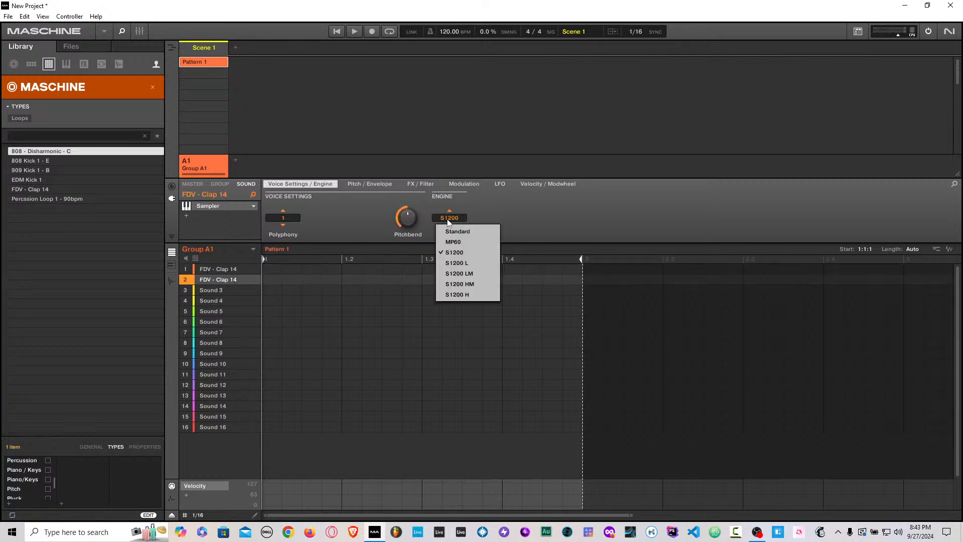
{"action": "left_click", "coordinate": [444, 261]}
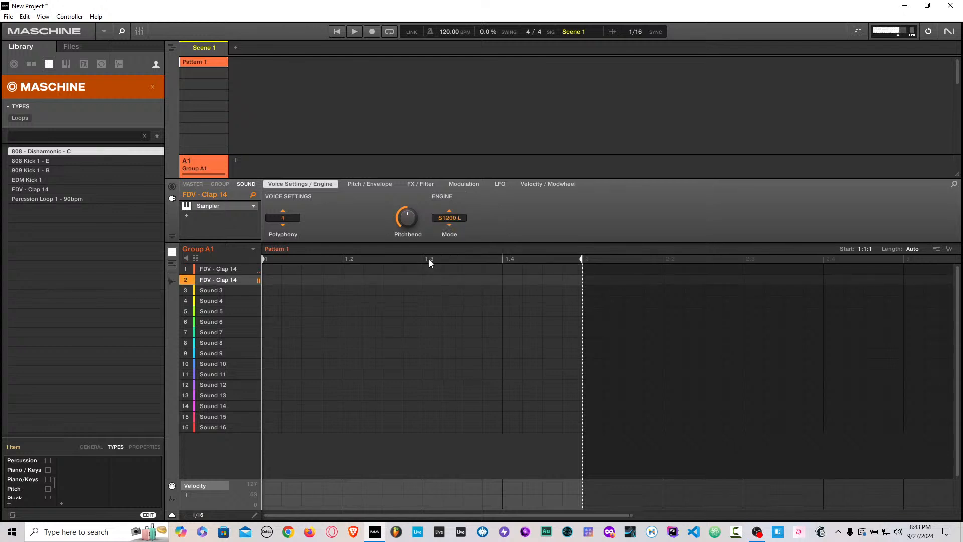
Step: Set the first sound's engine mode to S1200 H and review the list of engine modes without changing it
{"action": "left_click", "coordinate": [456, 218]}
{"action": "left_click", "coordinate": [456, 294]}
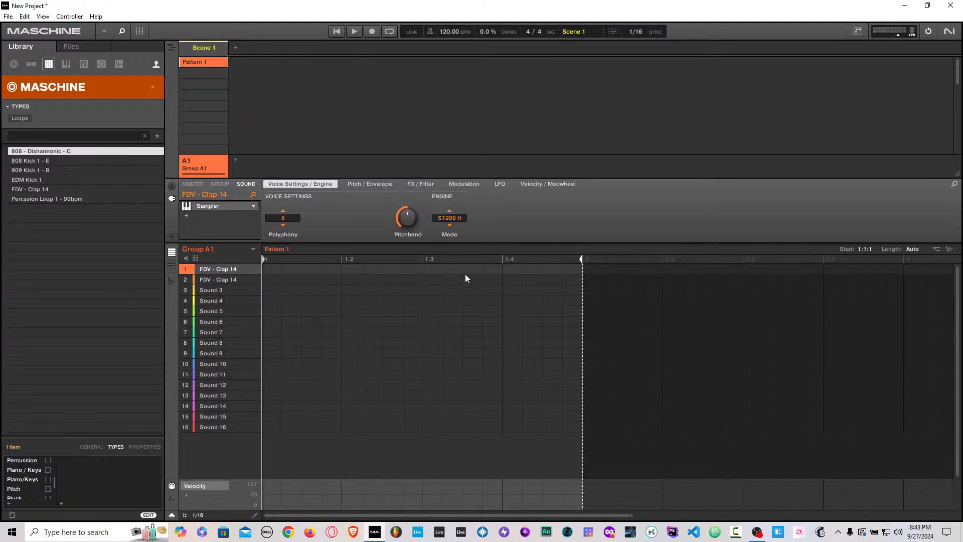
{"action": "left_click", "coordinate": [456, 220]}
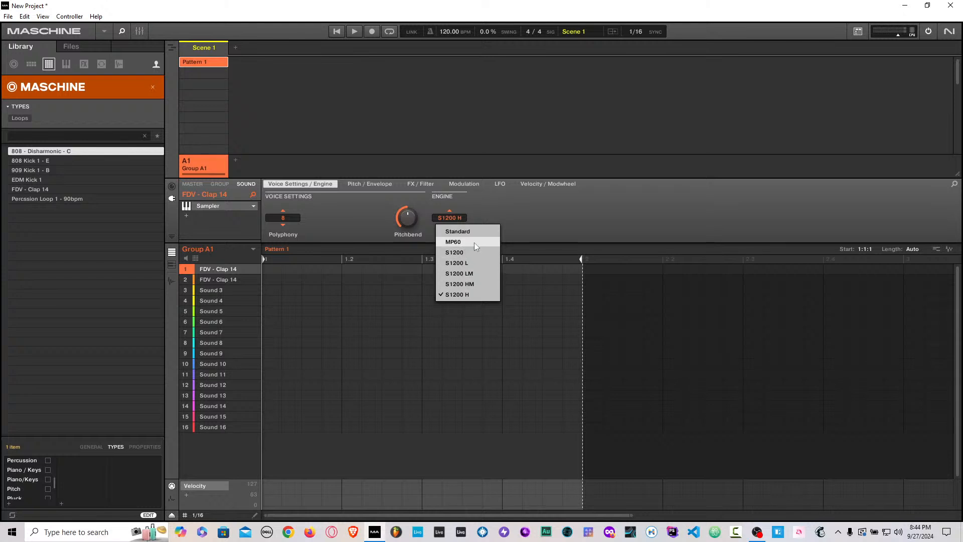
{"action": "left_click", "coordinate": [508, 219]}
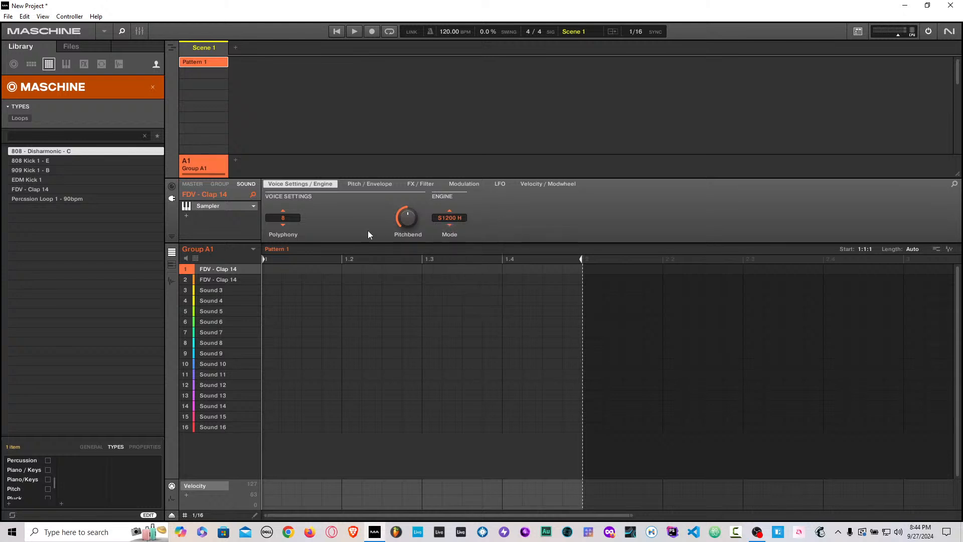
Step: Show the second sound's Pitch / Envelope settings, adjust its Tune slightly and audition the result
{"action": "left_click", "coordinate": [366, 185]}
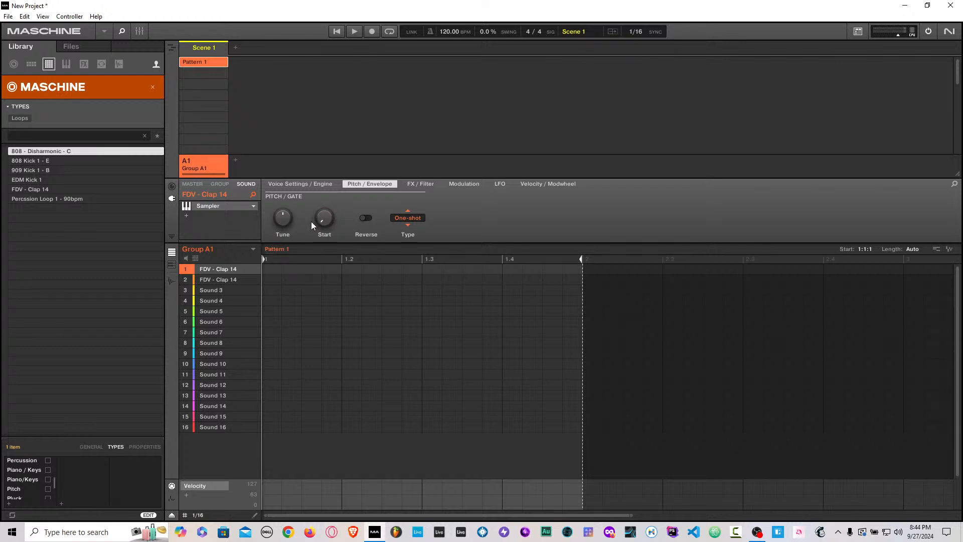
{"action": "left_click", "coordinate": [232, 279]}
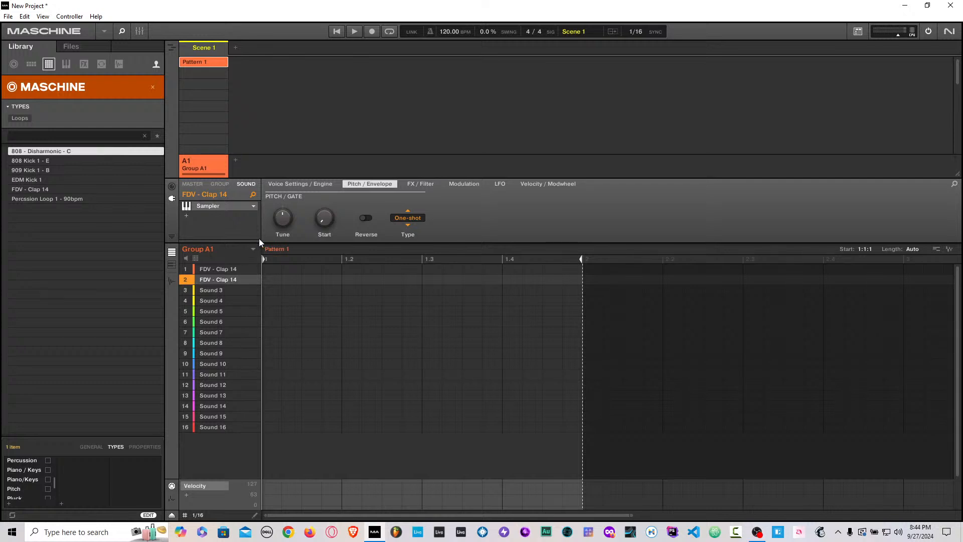
{"action": "key", "text": "z"}
{"action": "key", "text": "z"}
{"action": "key", "text": "s"}
{"action": "key", "text": "s"}
{"action": "key", "text": "s"}
Step: Keep the second sound's Start at its minimum and display its waveform in the sample editor's Edit view
{"action": "left_click_drag", "start_coordinate": [323, 217], "coordinate": [324, 236]}
{"action": "left_click", "coordinate": [171, 280]}
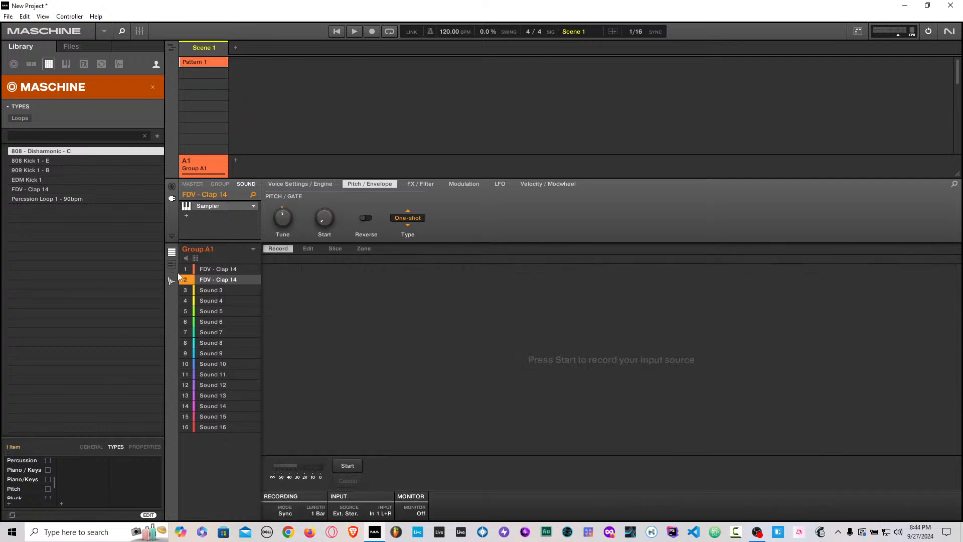
{"action": "left_click", "coordinate": [307, 249]}
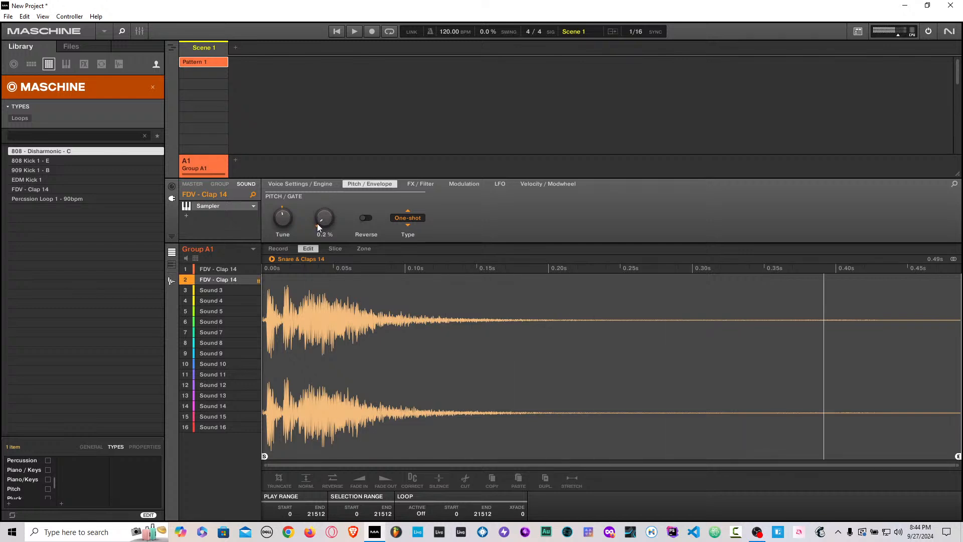
Step: Try different Start positions and the Reverse option on the second sound, returning Start to its minimum
{"action": "left_click_drag", "start_coordinate": [318, 224], "coordinate": [318, 216]}
{"action": "left_click_drag", "start_coordinate": [324, 225], "coordinate": [325, 216]}
{"action": "left_click_drag", "start_coordinate": [325, 225], "coordinate": [325, 236]}
{"action": "left_click", "coordinate": [370, 218]}
Step: Keep the second sound's envelope type on One-shot and audition it
{"action": "left_click", "coordinate": [407, 219]}
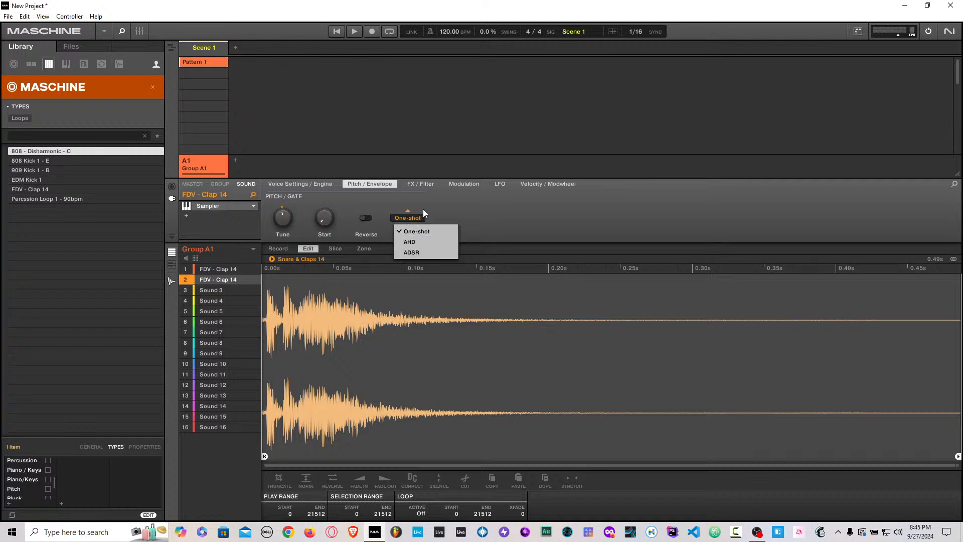
{"action": "left_click", "coordinate": [425, 232]}
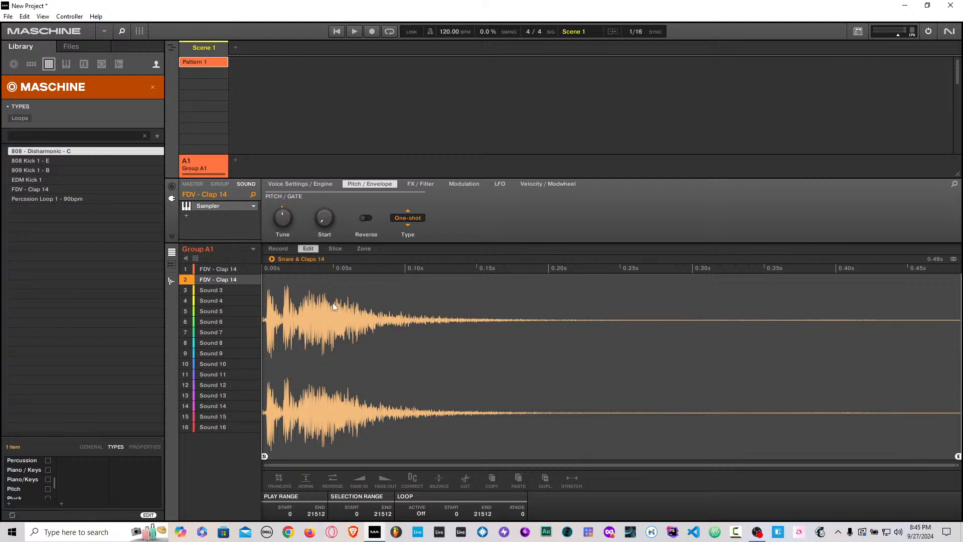
{"action": "key", "text": "s"}
Step: Switch the second sound's envelope type to AHD and try shorter and longer Hold and Decay times
{"action": "left_click", "coordinate": [414, 228]}
{"action": "left_click", "coordinate": [408, 243]}
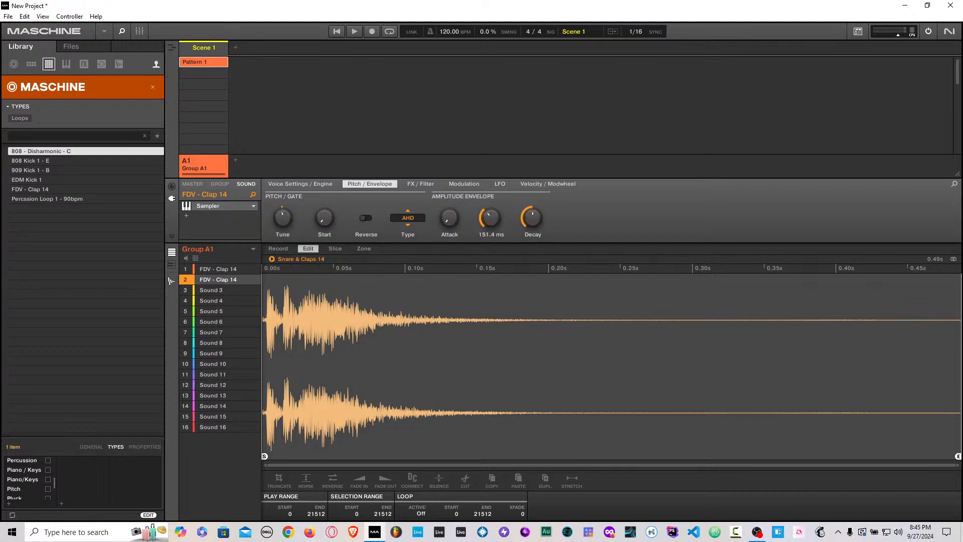
{"action": "mouse_move", "coordinate": [491, 218]}
{"action": "left_mouse_down"}
{"action": "mouse_move", "coordinate": [491, 245]}
{"action": "mouse_move", "coordinate": [491, 229]}
{"action": "left_mouse_up"}
{"action": "left_click_drag", "start_coordinate": [533, 218], "coordinate": [533, 251]}
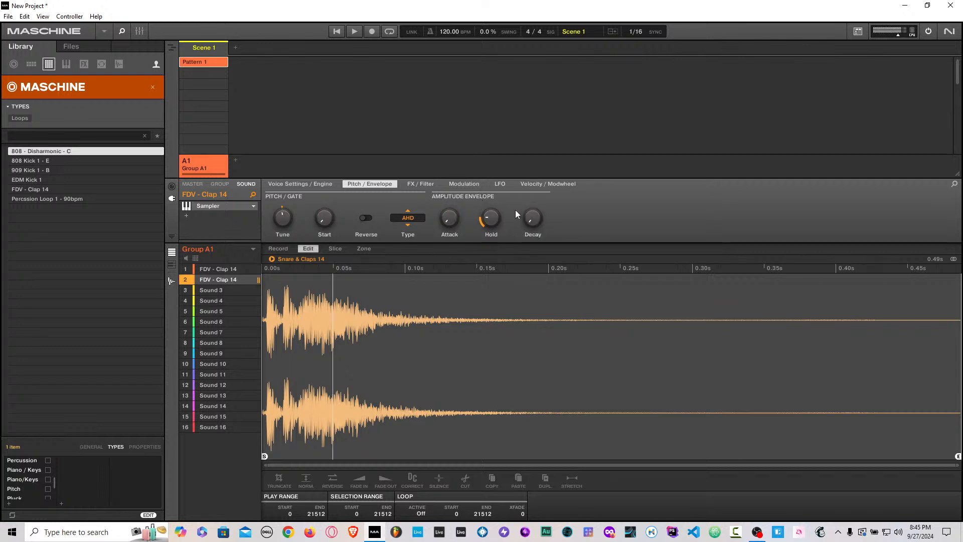
{"action": "mouse_move", "coordinate": [492, 216]}
{"action": "left_mouse_down"}
{"action": "mouse_move", "coordinate": [492, 198]}
{"action": "mouse_move", "coordinate": [492, 219]}
{"action": "left_mouse_up"}
{"action": "left_click_drag", "start_coordinate": [491, 218], "coordinate": [486, 217]}
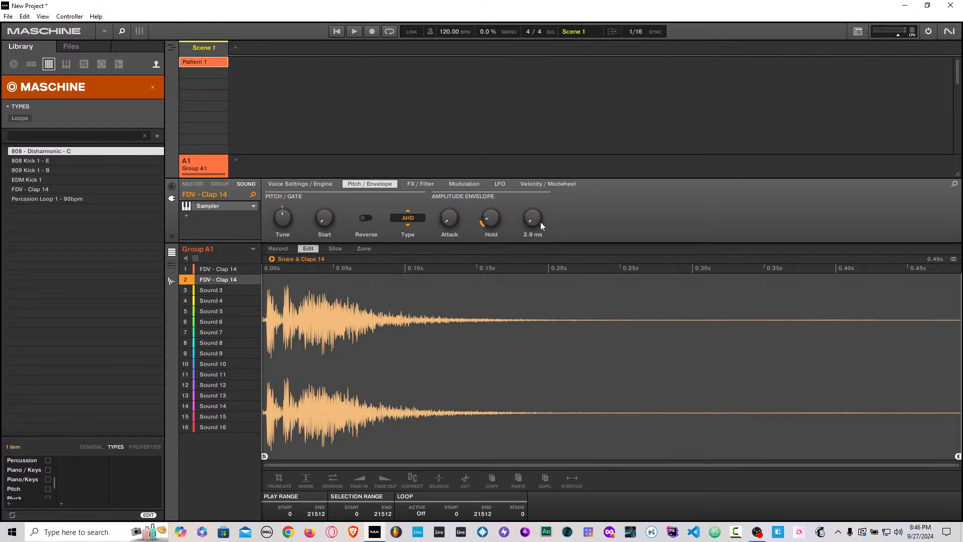
{"action": "left_click_drag", "start_coordinate": [540, 222], "coordinate": [536, 219]}
{"action": "left_click_drag", "start_coordinate": [490, 218], "coordinate": [491, 211]}
Step: Set the second sound's envelope type to ADSR, try a longer Attack and reset it, and shorten the Decay
{"action": "left_click", "coordinate": [418, 219]}
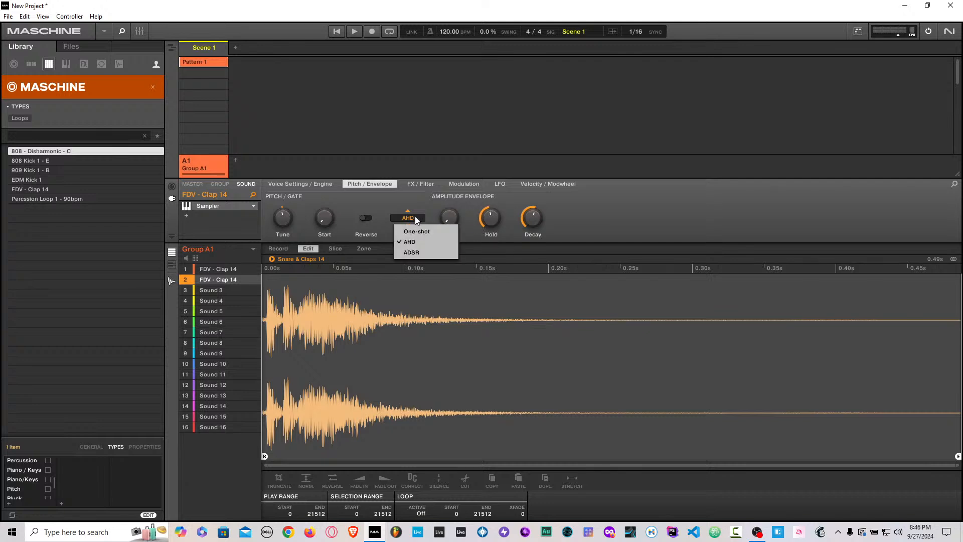
{"action": "left_click", "coordinate": [409, 253]}
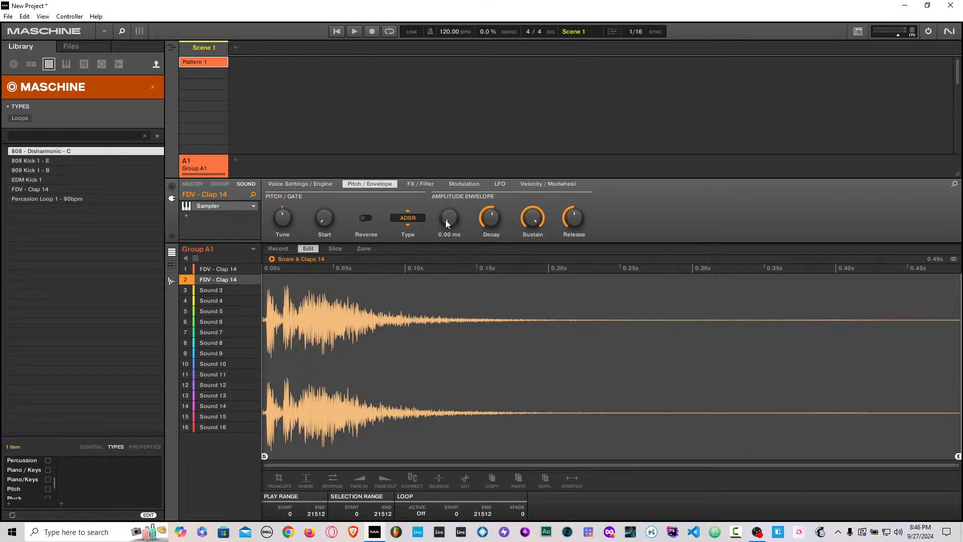
{"action": "left_click_drag", "start_coordinate": [450, 220], "coordinate": [450, 209]}
{"action": "double_click", "coordinate": [450, 219]}
{"action": "left_click_drag", "start_coordinate": [491, 218], "coordinate": [491, 230]}
{"action": "mouse_move", "coordinate": [533, 222]}
{"action": "mouse_move", "coordinate": [534, 223]}
{"action": "mouse_move", "coordinate": [573, 219]}
Step: Browse the factory one-shots in the library and return to the user one-shots
{"action": "left_click", "coordinate": [156, 66]}
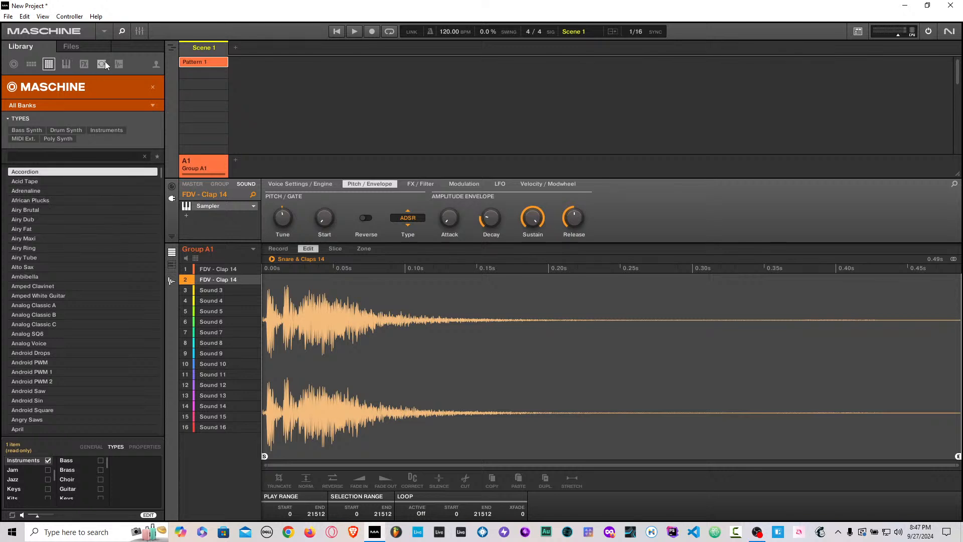
{"action": "left_click", "coordinate": [118, 64]}
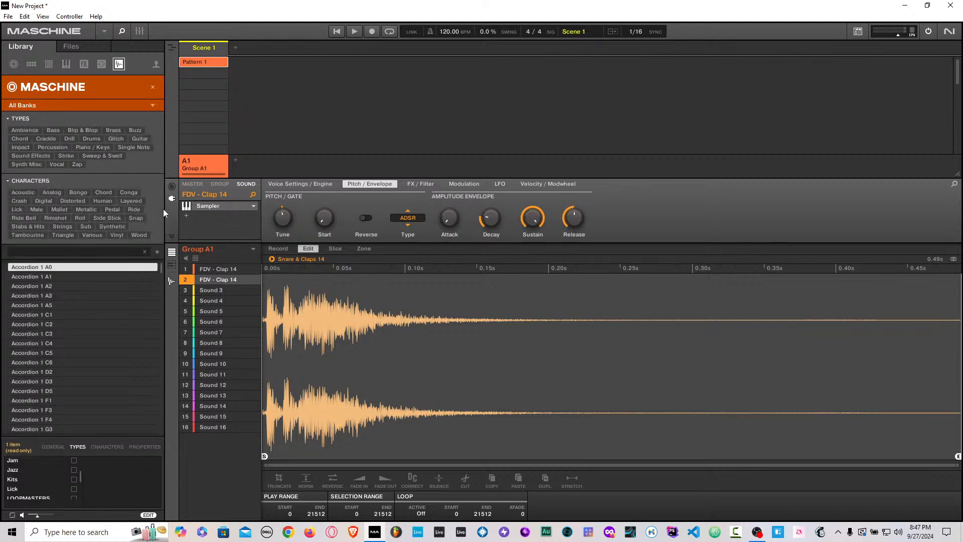
{"action": "left_click_drag", "start_coordinate": [161, 271], "coordinate": [163, 248]}
{"action": "left_click", "coordinate": [155, 64]}
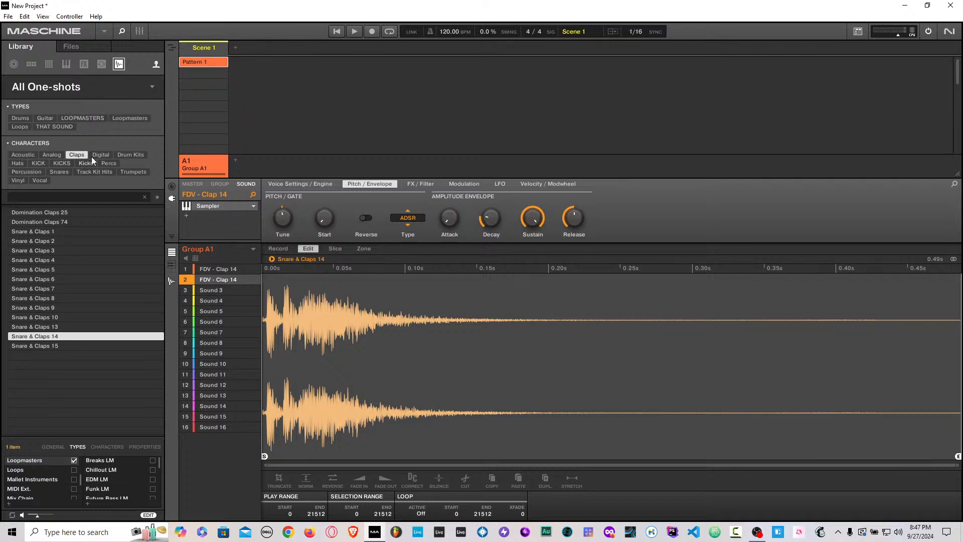
Step: Clear the Claps character filter and search all user one-shots for "piano"
{"action": "left_click", "coordinate": [76, 155]}
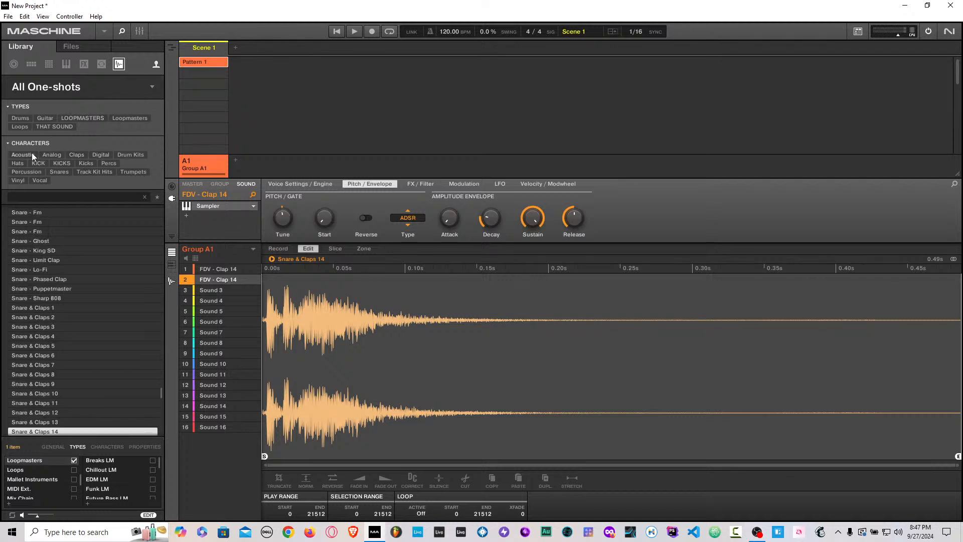
{"action": "left_click", "coordinate": [31, 154]}
{"action": "left_click", "coordinate": [31, 155]}
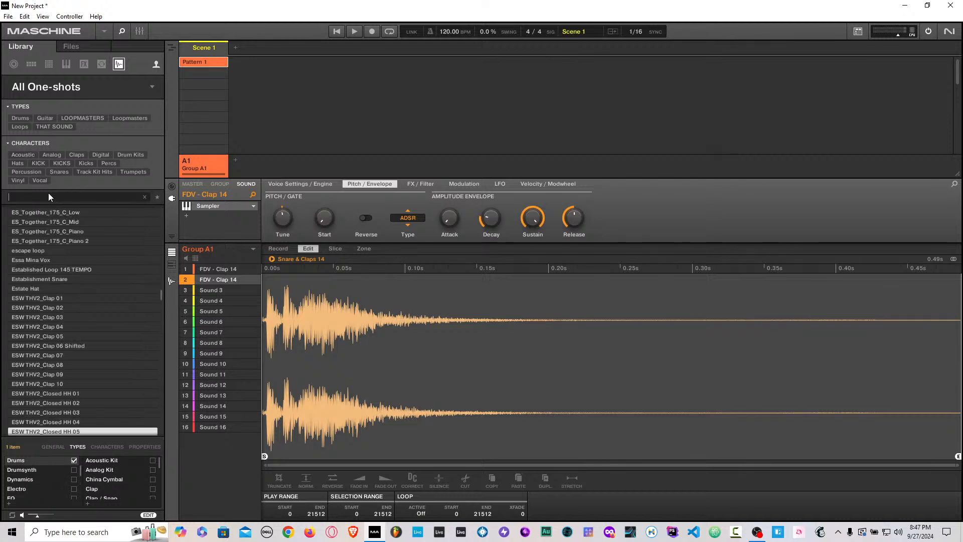
{"action": "type", "text": "pi"}
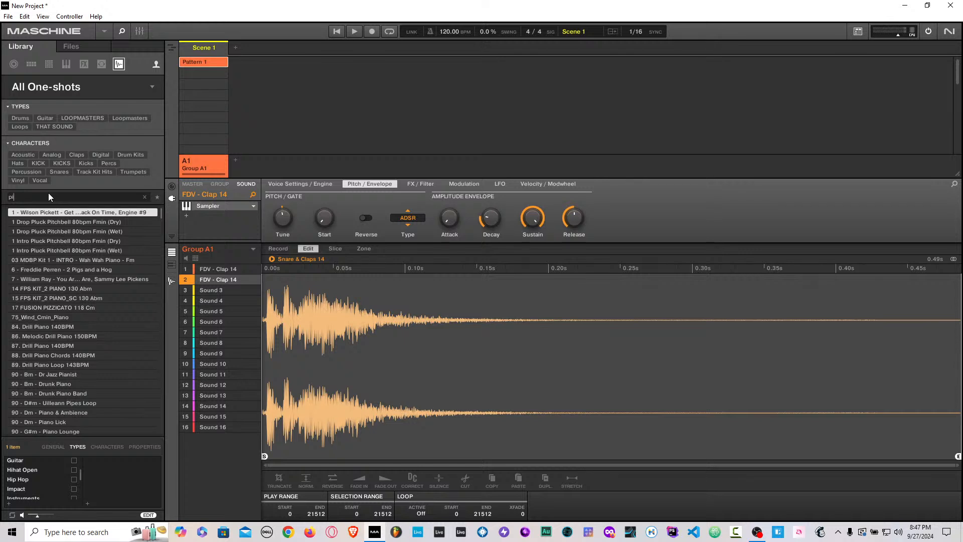
{"action": "type", "text": "a"}
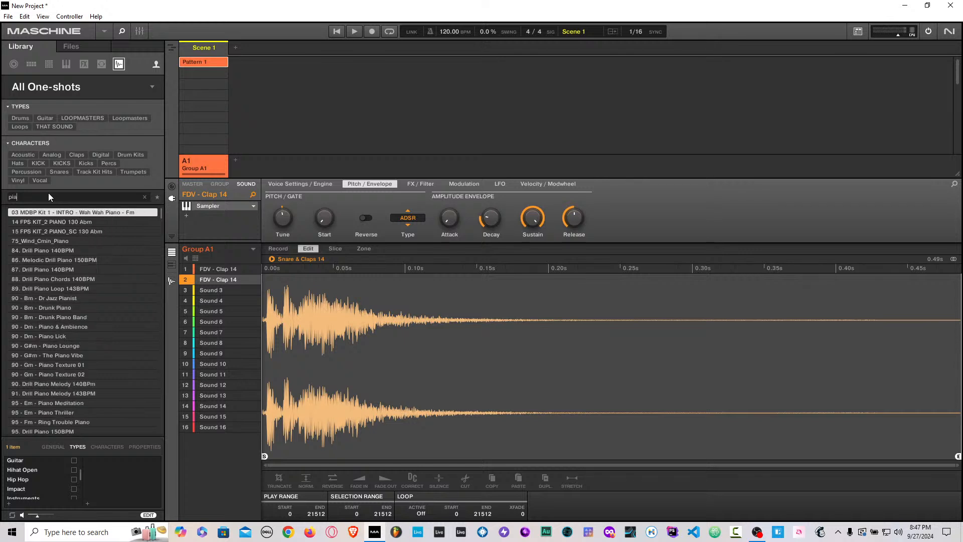
{"action": "type", "text": "no"}
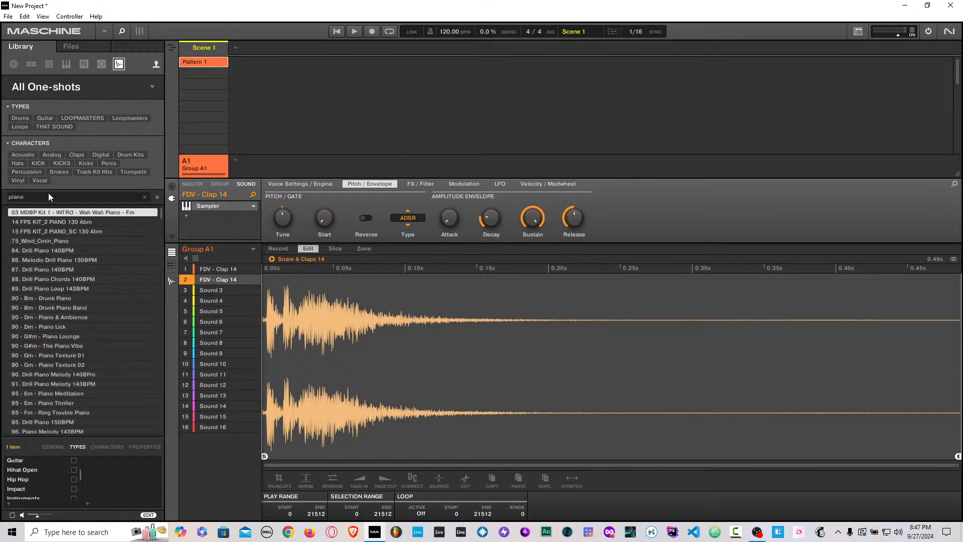
Step: Look through the first piano one-shots and audition Audentity_piano
{"action": "scroll", "coordinate": [94, 275], "scroll_direction": "down", "scroll_amount": 2}
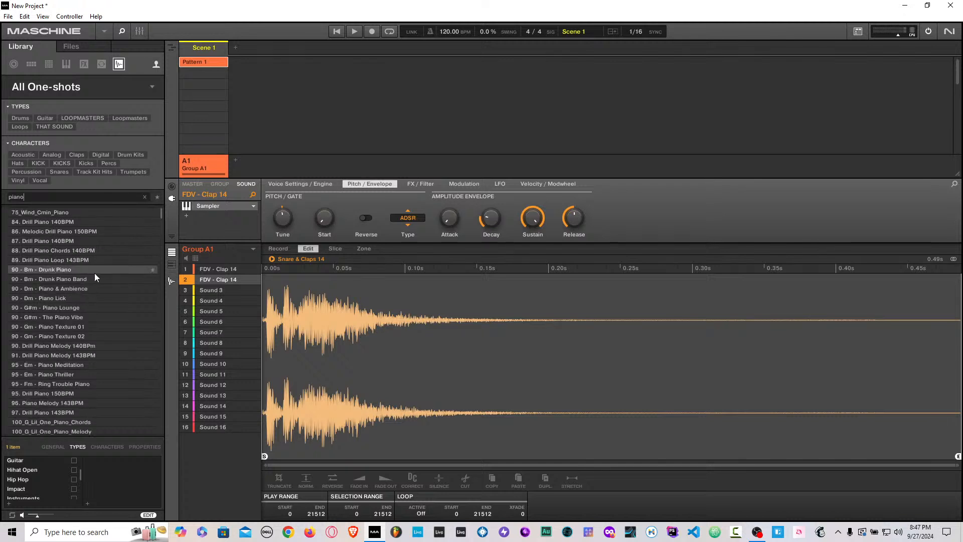
{"action": "scroll", "coordinate": [95, 277], "scroll_direction": "down", "scroll_amount": 3}
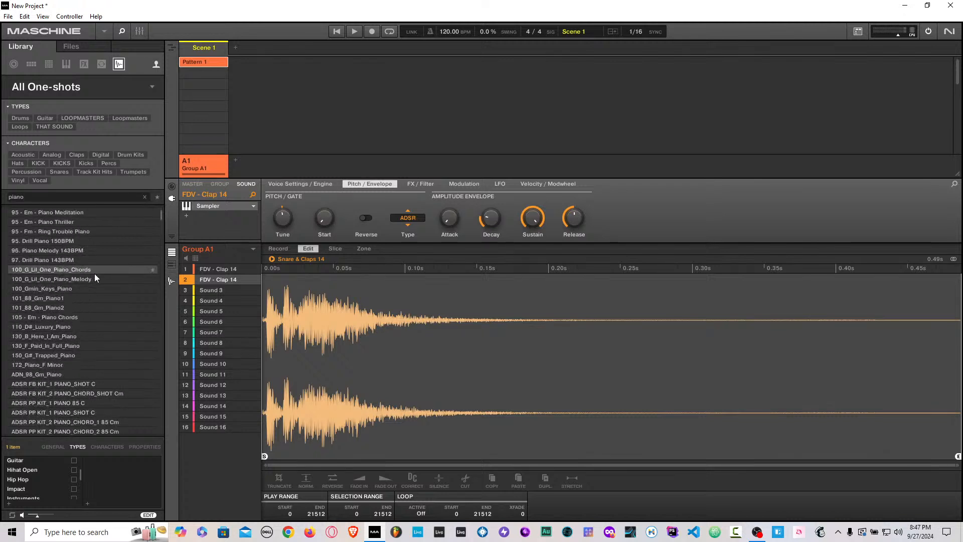
{"action": "scroll", "coordinate": [95, 275], "scroll_direction": "down", "scroll_amount": 1}
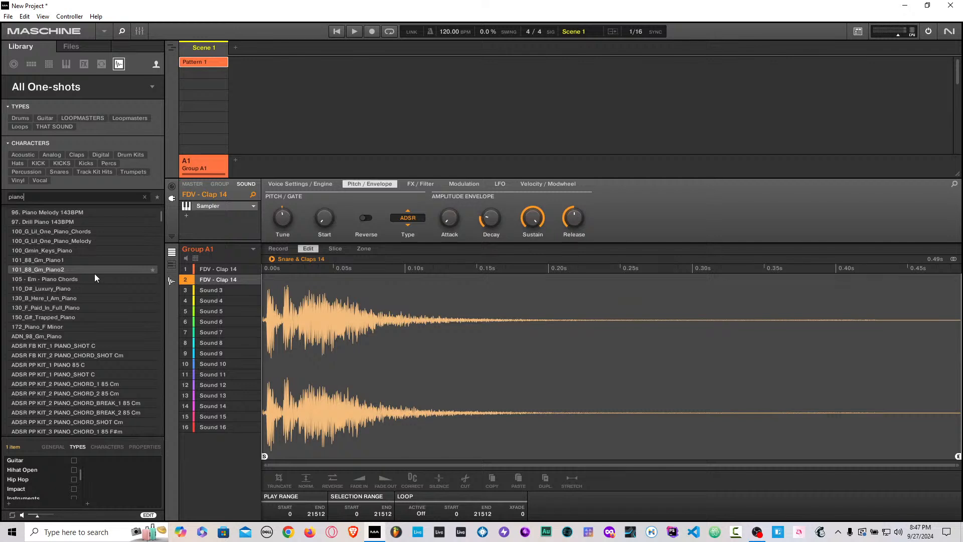
{"action": "scroll", "coordinate": [95, 276], "scroll_direction": "down", "scroll_amount": 8}
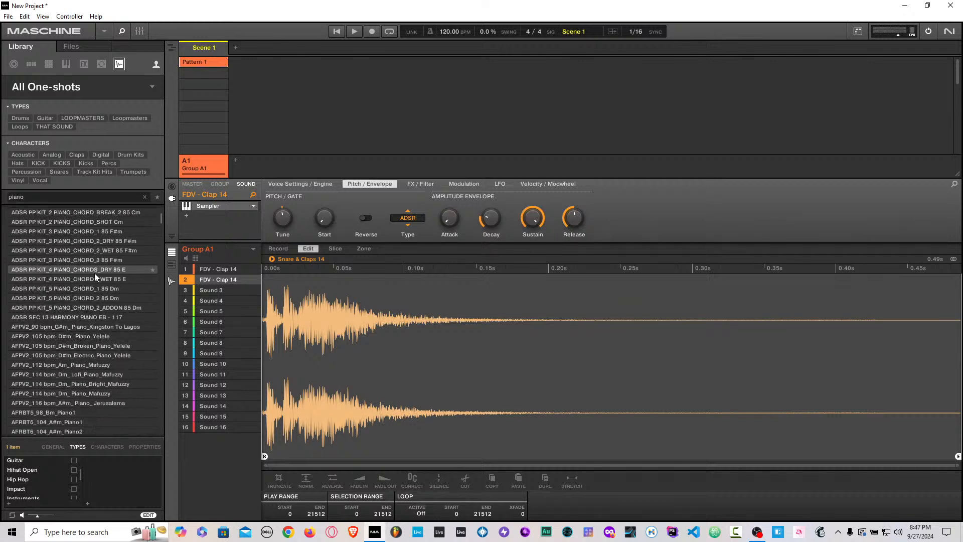
{"action": "scroll", "coordinate": [95, 275], "scroll_direction": "down", "scroll_amount": 3}
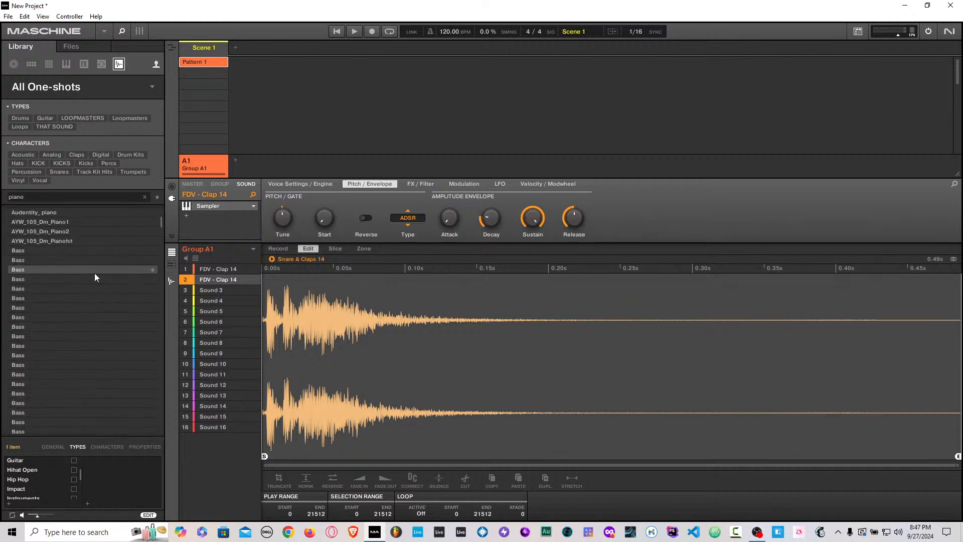
{"action": "scroll", "coordinate": [94, 273], "scroll_direction": "up", "scroll_amount": 1}
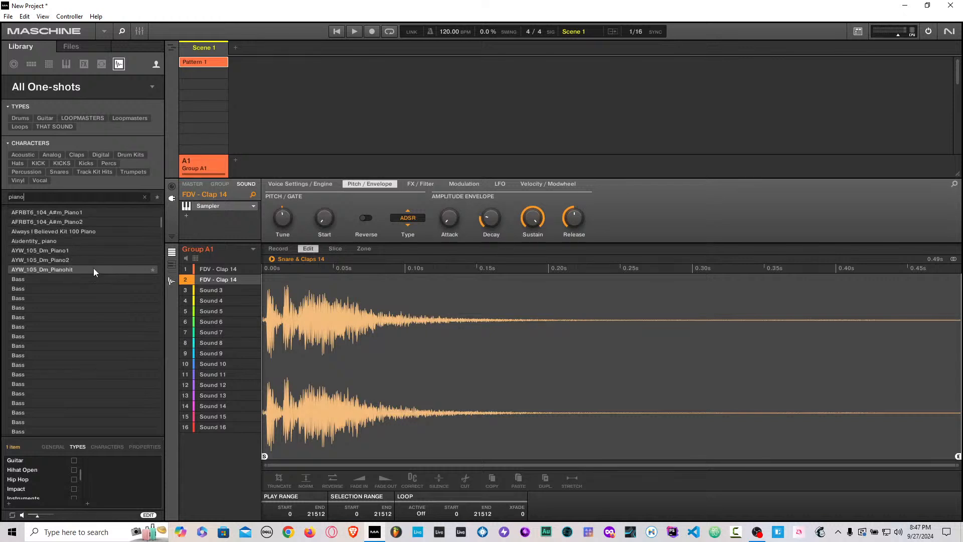
{"action": "left_click", "coordinate": [73, 242]}
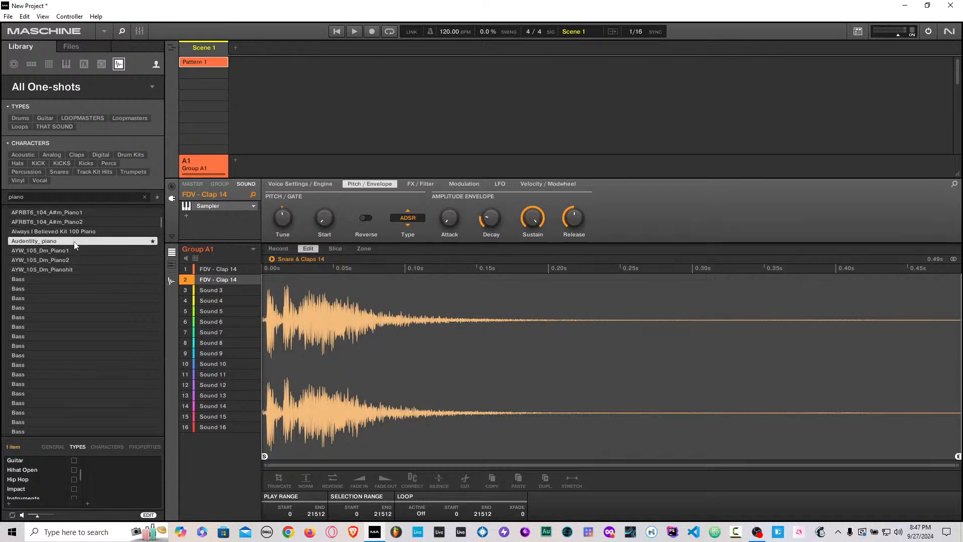
Step: Audition CRP_92-650_C_Piano1, CRP_92-650_C_Piano2, Clout_110_Dm_Suitcase Piano and ES_Piano_175_11_A from the piano results
{"action": "scroll", "coordinate": [80, 273], "scroll_direction": "down", "scroll_amount": 3}
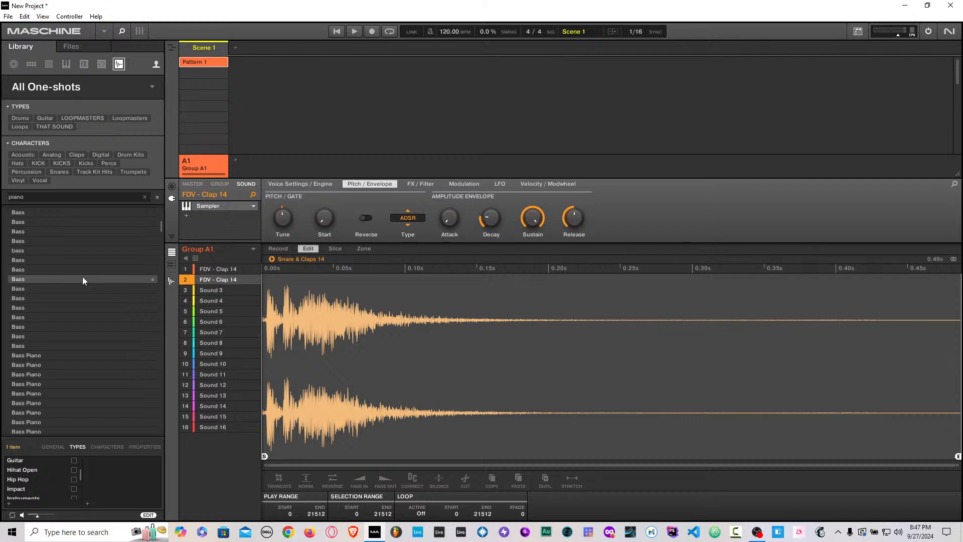
{"action": "left_click_drag", "start_coordinate": [161, 230], "coordinate": [161, 243]}
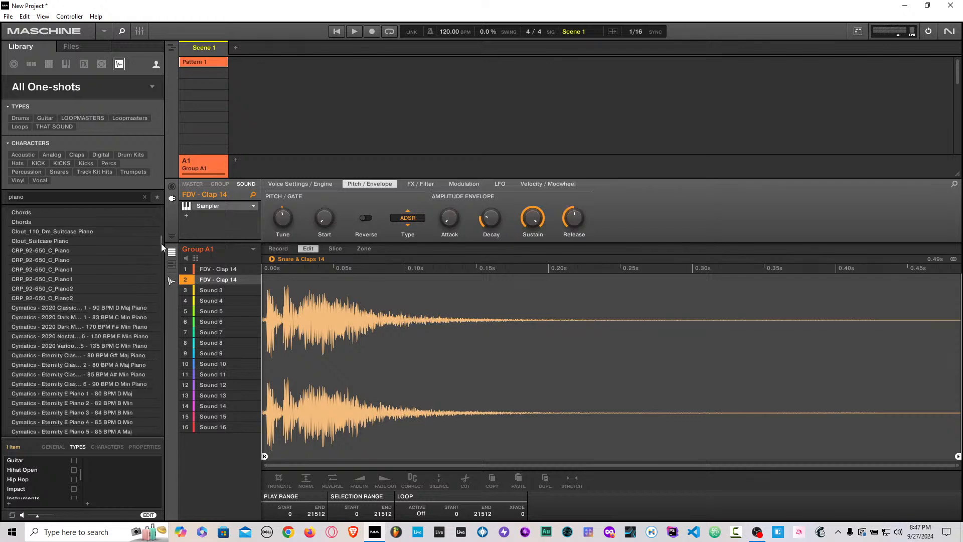
{"action": "left_click", "coordinate": [56, 269]}
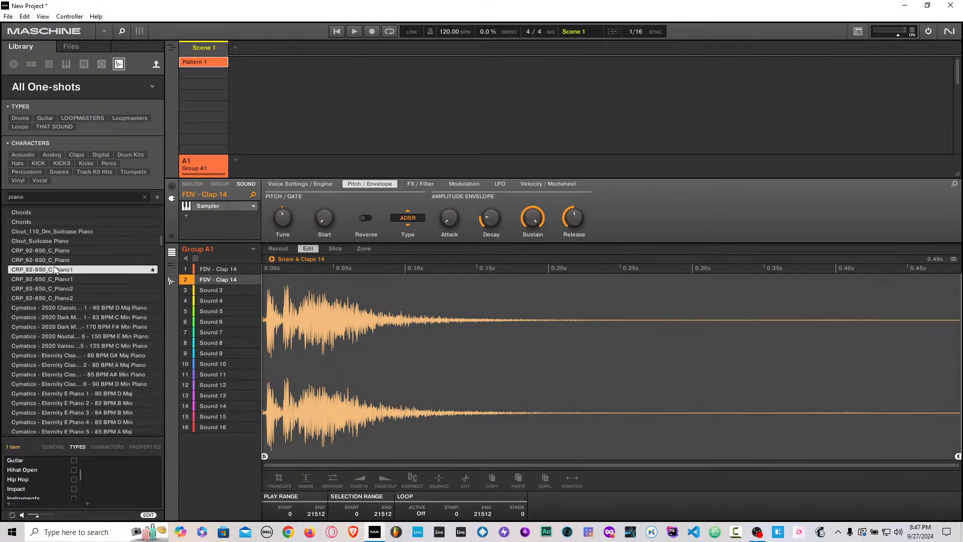
{"action": "left_click", "coordinate": [56, 290]}
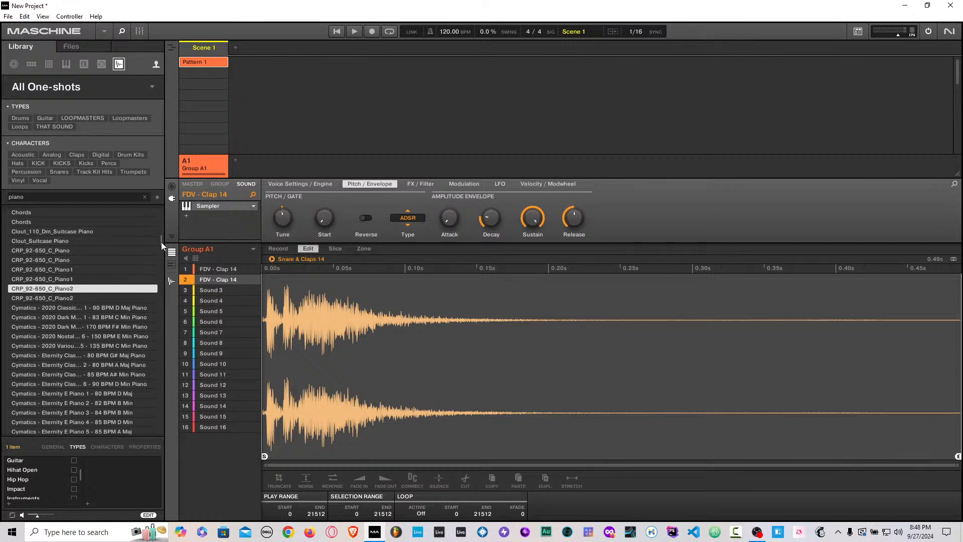
{"action": "left_click", "coordinate": [81, 231]}
{"action": "left_click_drag", "start_coordinate": [160, 240], "coordinate": [163, 255]}
{"action": "left_click", "coordinate": [107, 278]}
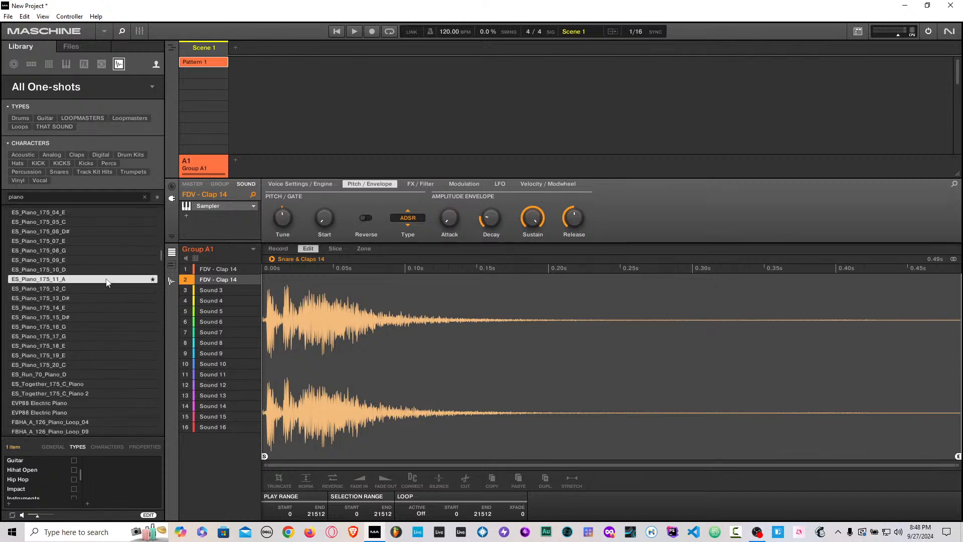
Step: Audition more piano samples further down the results and load ZON_95_G#m_Piano1 into the third sound slot
{"action": "left_click_drag", "start_coordinate": [161, 255], "coordinate": [170, 359]}
{"action": "left_click", "coordinate": [95, 288]}
{"action": "left_click", "coordinate": [118, 299]}
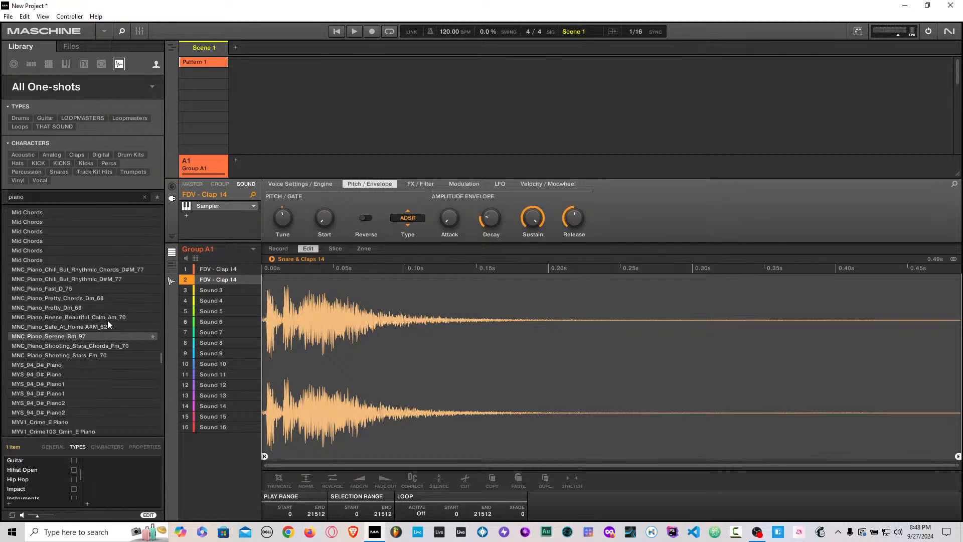
{"action": "scroll", "coordinate": [86, 305], "scroll_direction": "down", "scroll_amount": 5}
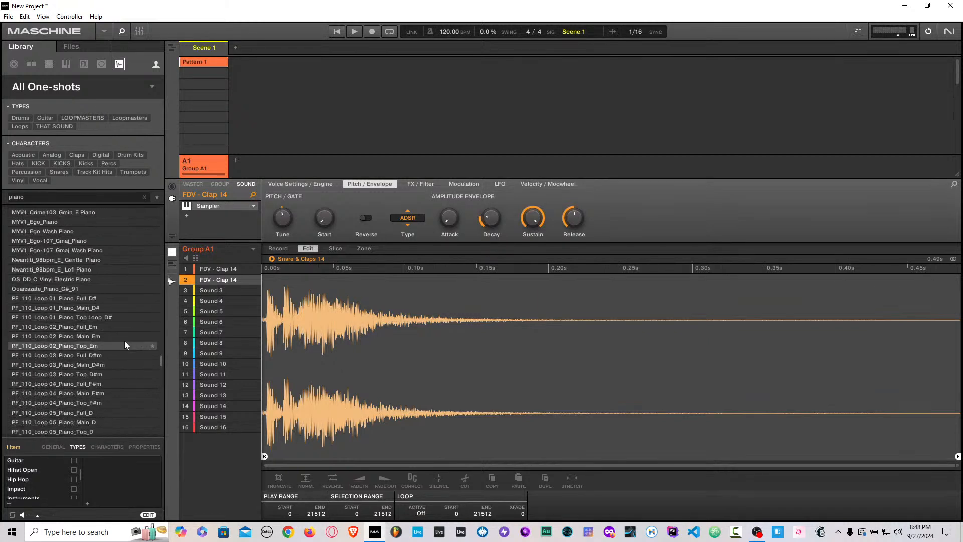
{"action": "left_click_drag", "start_coordinate": [161, 359], "coordinate": [165, 430]}
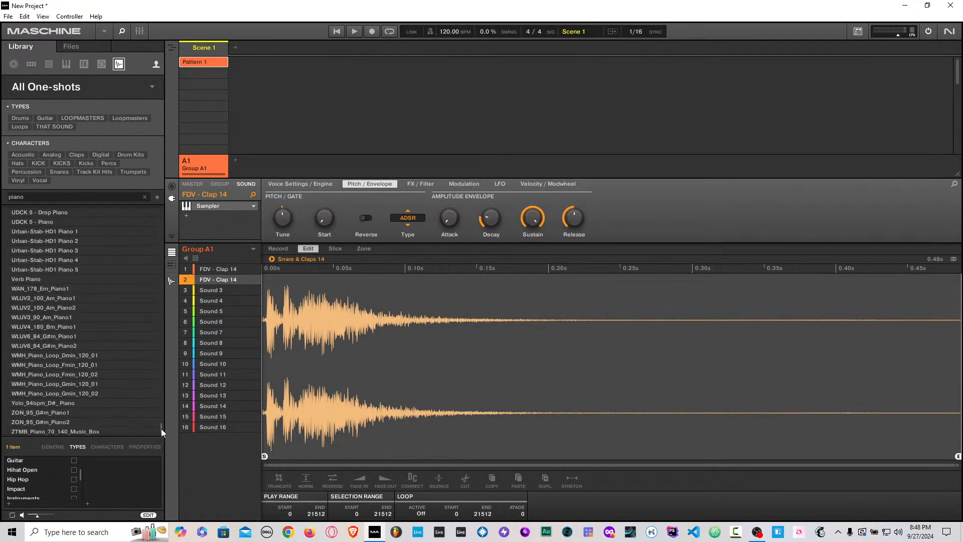
{"action": "left_click", "coordinate": [91, 411]}
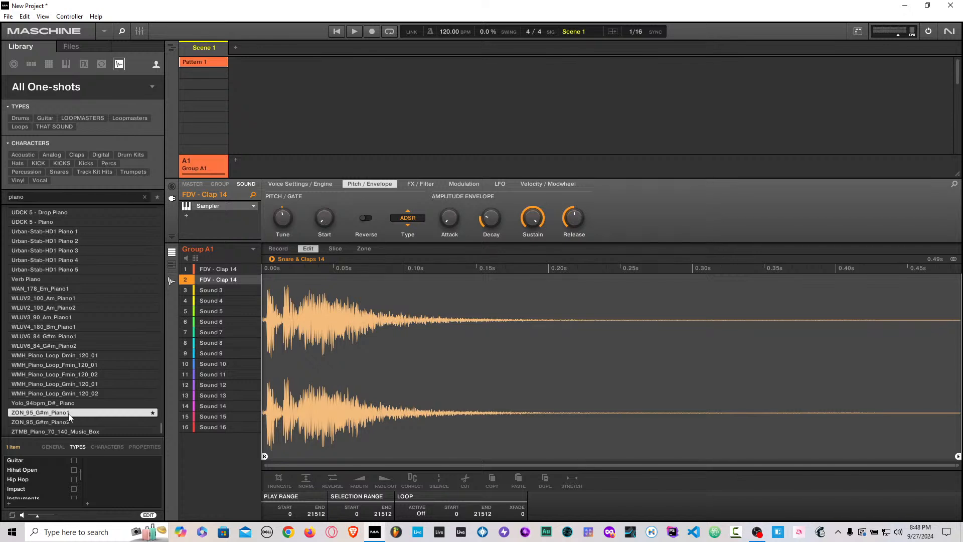
{"action": "left_click_drag", "start_coordinate": [69, 415], "coordinate": [206, 291]}
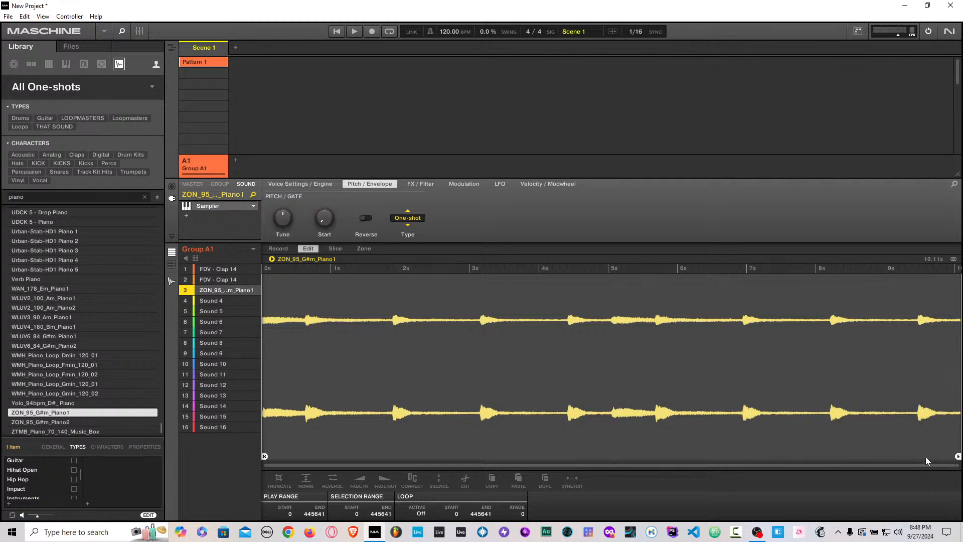
Step: Shorten the piano sample's play range to its first note, with the end at about 26815
{"action": "left_click_drag", "start_coordinate": [956, 457], "coordinate": [305, 467]}
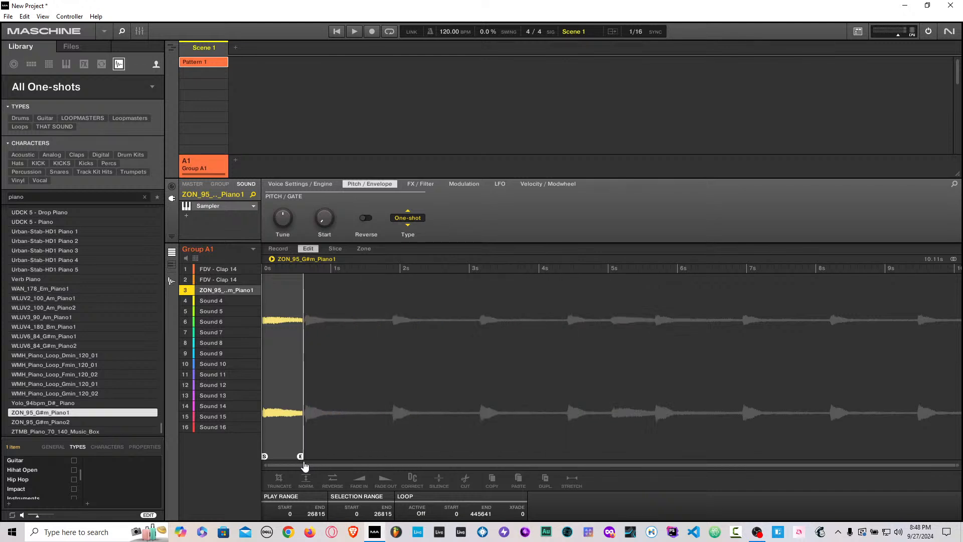
{"action": "scroll", "coordinate": [333, 431], "scroll_direction": "up", "scroll_amount": 4}
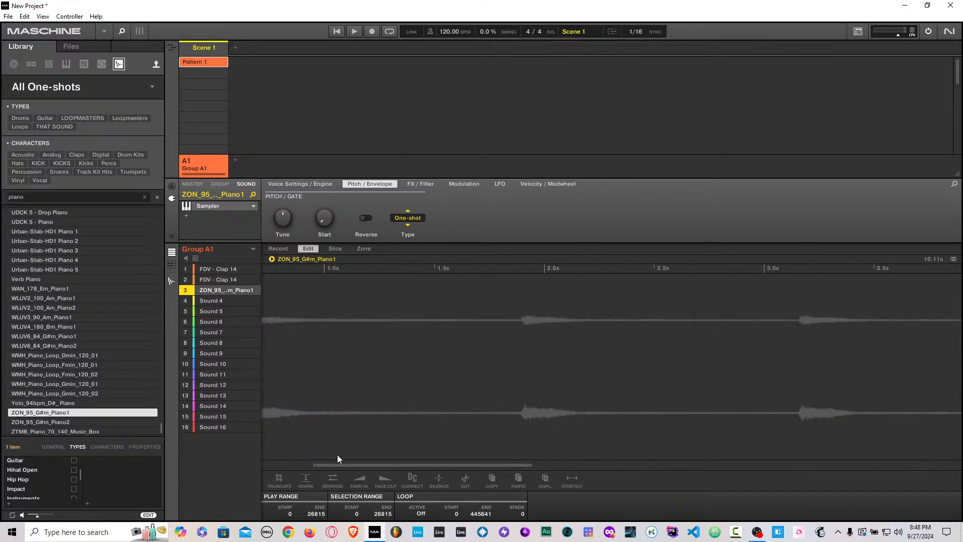
{"action": "left_click", "coordinate": [171, 266]}
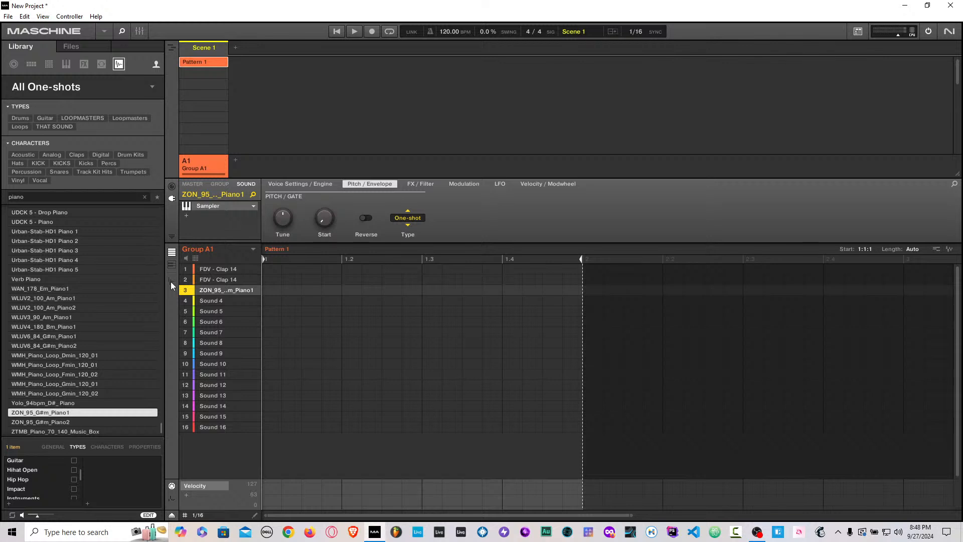
{"action": "left_click", "coordinate": [171, 282]}
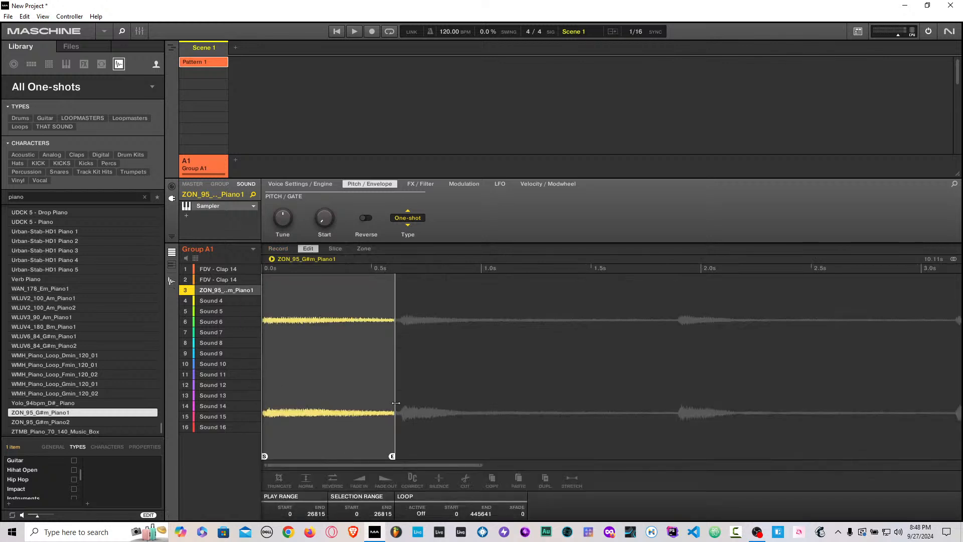
Step: Extend the piano sample's play range end to the start of the second note, at about 28002
{"action": "scroll", "coordinate": [395, 402], "scroll_direction": "up", "scroll_amount": 5}
{"action": "left_click_drag", "start_coordinate": [390, 457], "coordinate": [421, 458]}
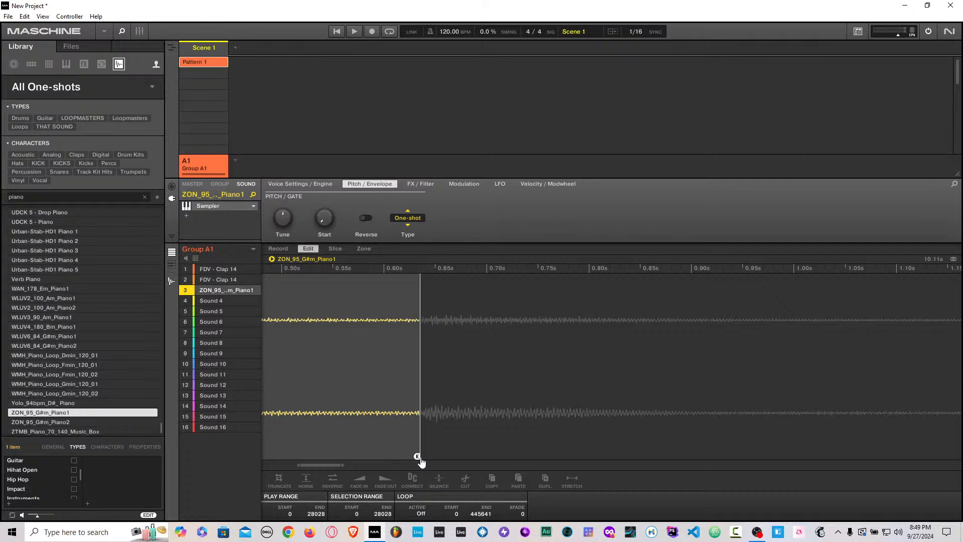
{"action": "scroll", "coordinate": [419, 445], "scroll_direction": "up", "scroll_amount": 5}
{"action": "scroll", "coordinate": [419, 446], "scroll_direction": "up", "scroll_amount": 3}
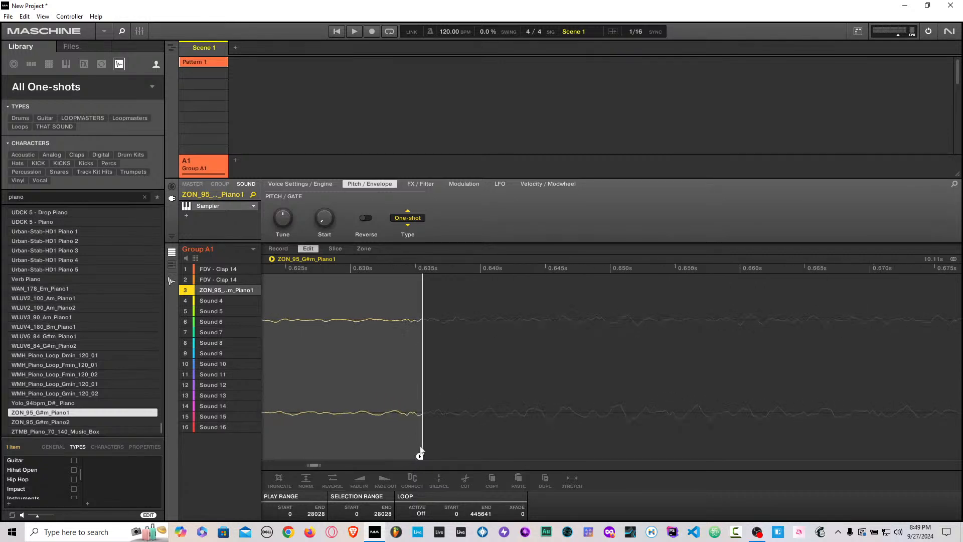
{"action": "left_click_drag", "start_coordinate": [422, 459], "coordinate": [415, 462]}
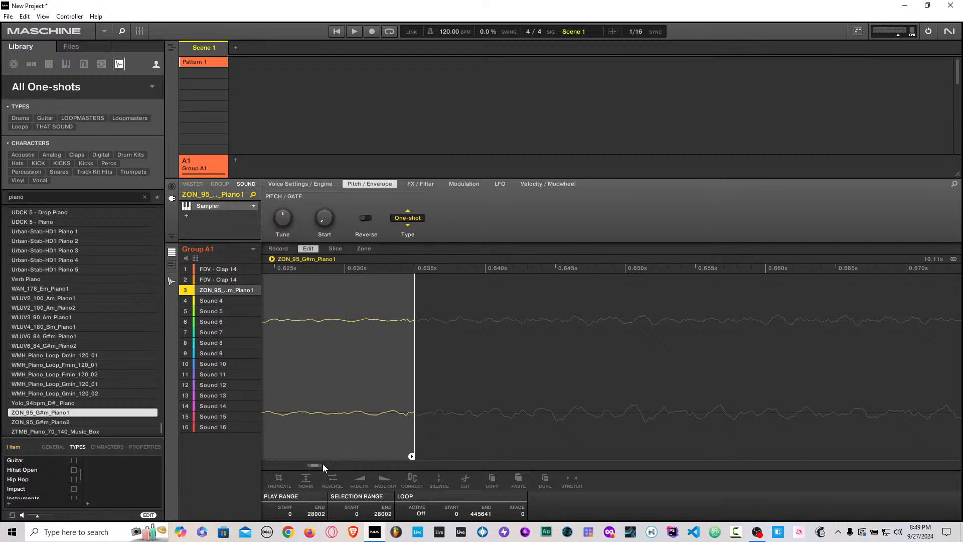
Step: Shorten the piano sample's play range so it ends just before the second note, at about 26942
{"action": "left_click_drag", "start_coordinate": [313, 465], "coordinate": [221, 466]}
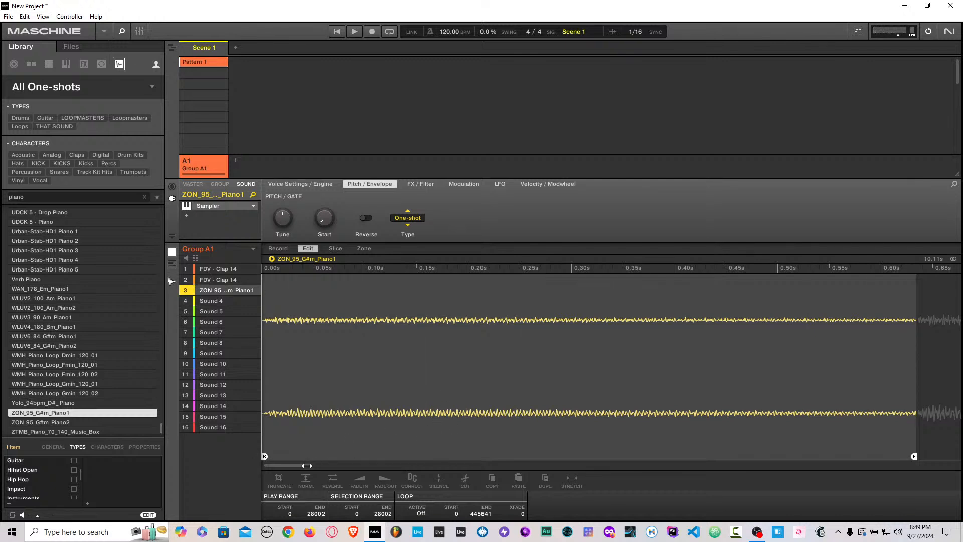
{"action": "mouse_move", "coordinate": [296, 465]}
{"action": "left_mouse_down"}
{"action": "mouse_move", "coordinate": [367, 457]}
{"action": "mouse_move", "coordinate": [347, 460]}
{"action": "left_mouse_up"}
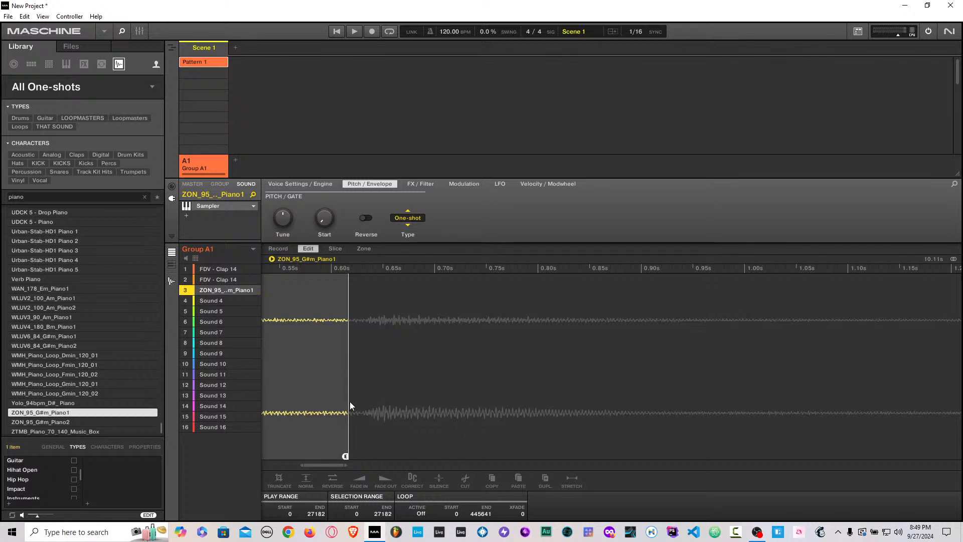
{"action": "left_click_drag", "start_coordinate": [348, 402], "coordinate": [345, 404]}
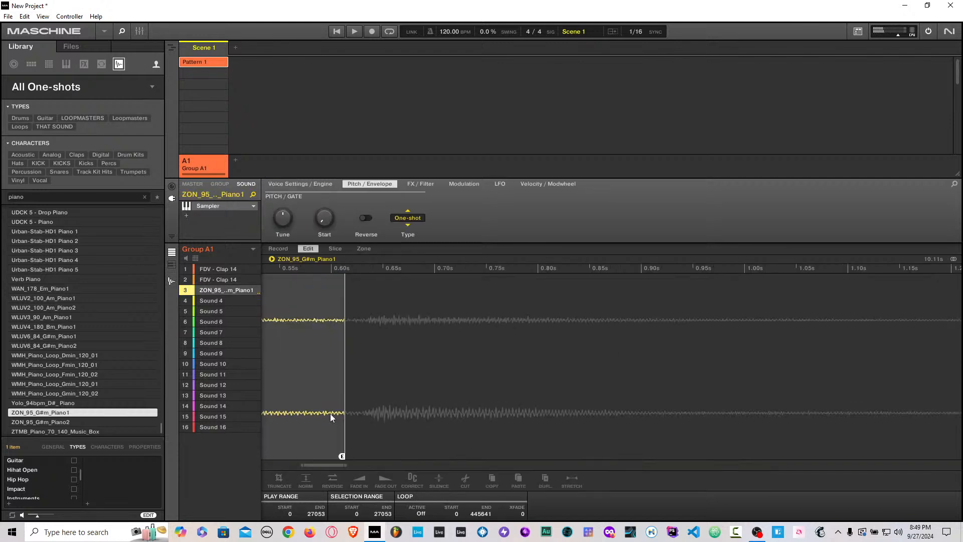
{"action": "scroll", "coordinate": [371, 407], "scroll_direction": "up", "scroll_amount": 5}
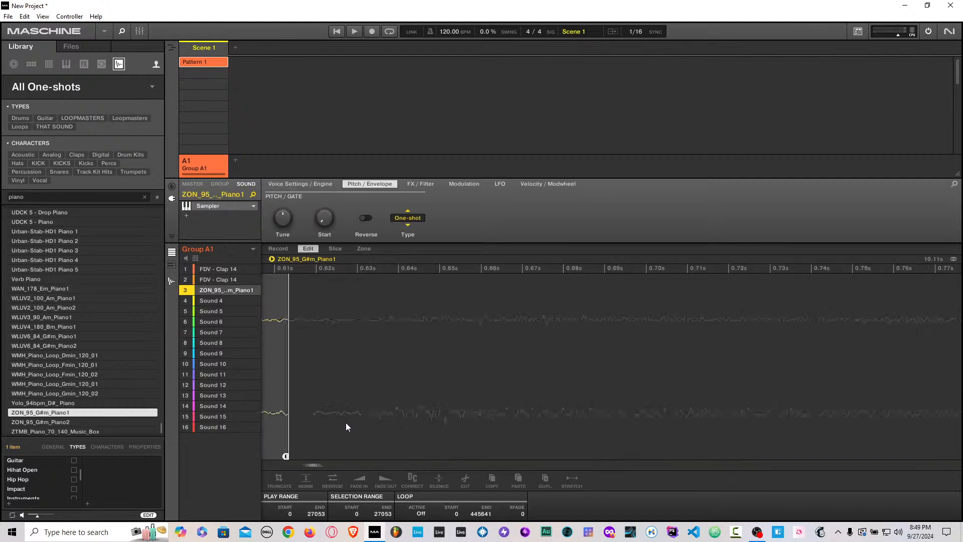
{"action": "scroll", "coordinate": [346, 427], "scroll_direction": "up", "scroll_amount": 3}
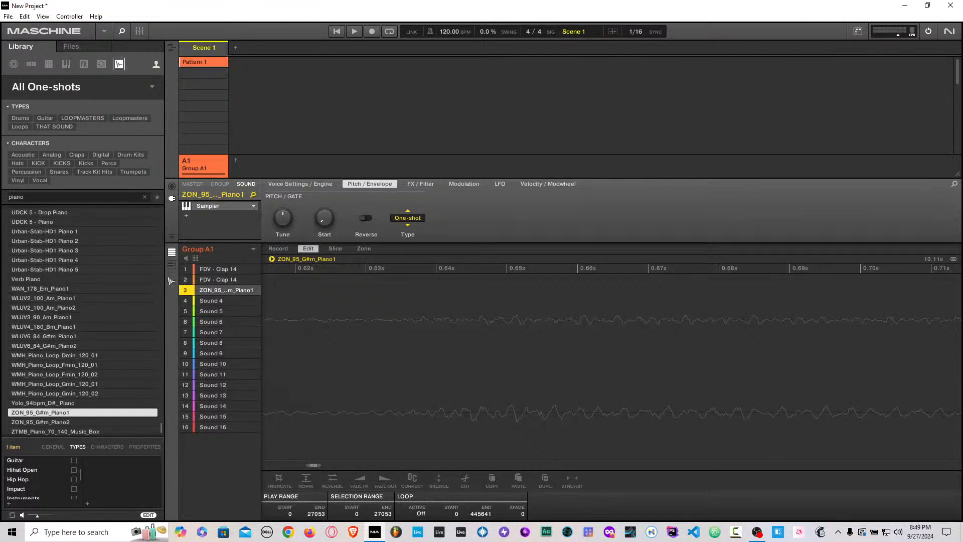
{"action": "left_click_drag", "start_coordinate": [312, 465], "coordinate": [308, 465]}
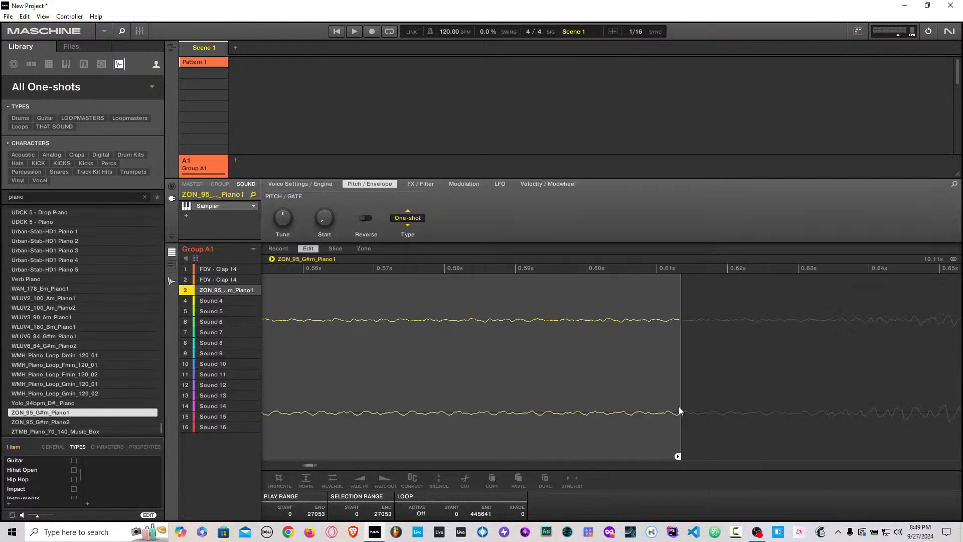
{"action": "left_click_drag", "start_coordinate": [680, 406], "coordinate": [662, 406]}
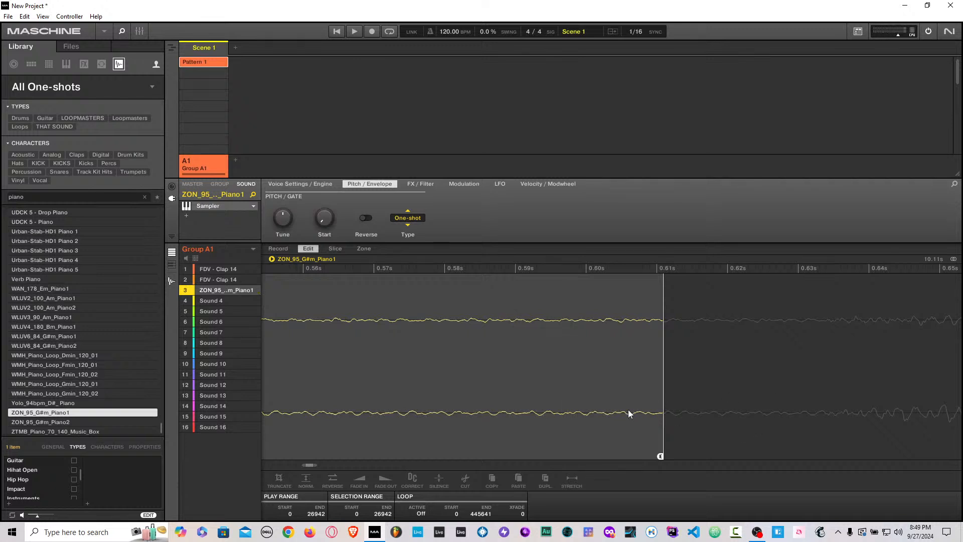
{"action": "scroll", "coordinate": [629, 413], "scroll_direction": "up", "scroll_amount": 1}
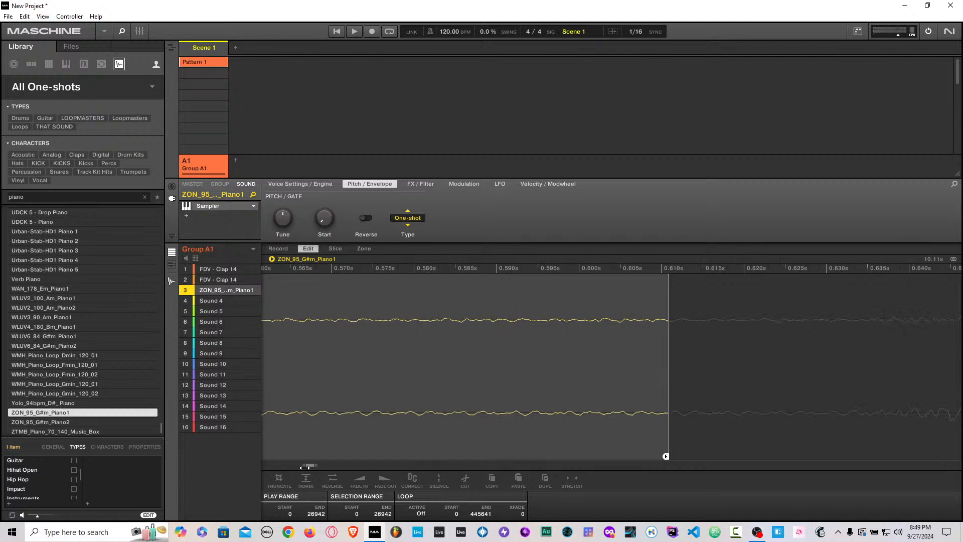
{"action": "left_click_drag", "start_coordinate": [304, 465], "coordinate": [196, 477]}
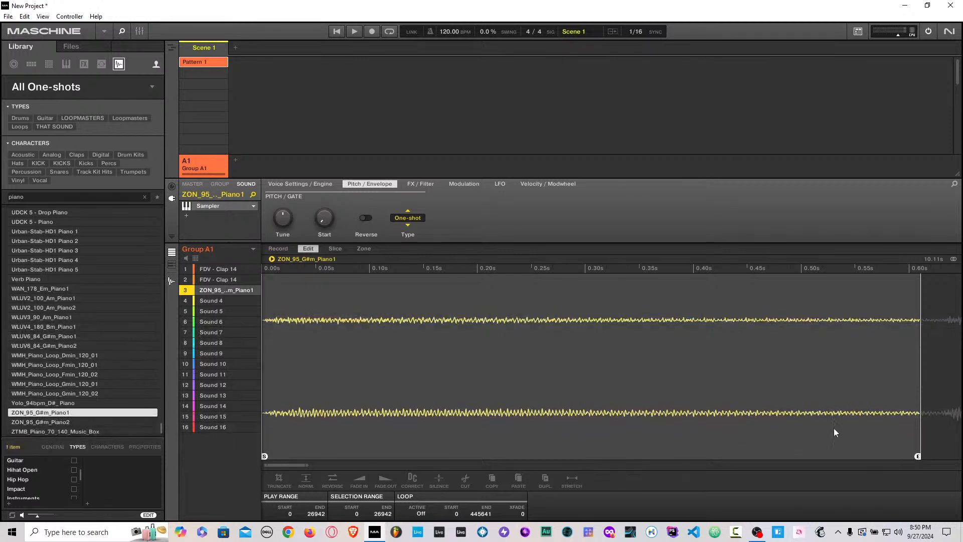
Step: Compare the AHD and One-shot envelope types on the piano sample, and leave it on AHD
{"action": "left_click", "coordinate": [409, 219]}
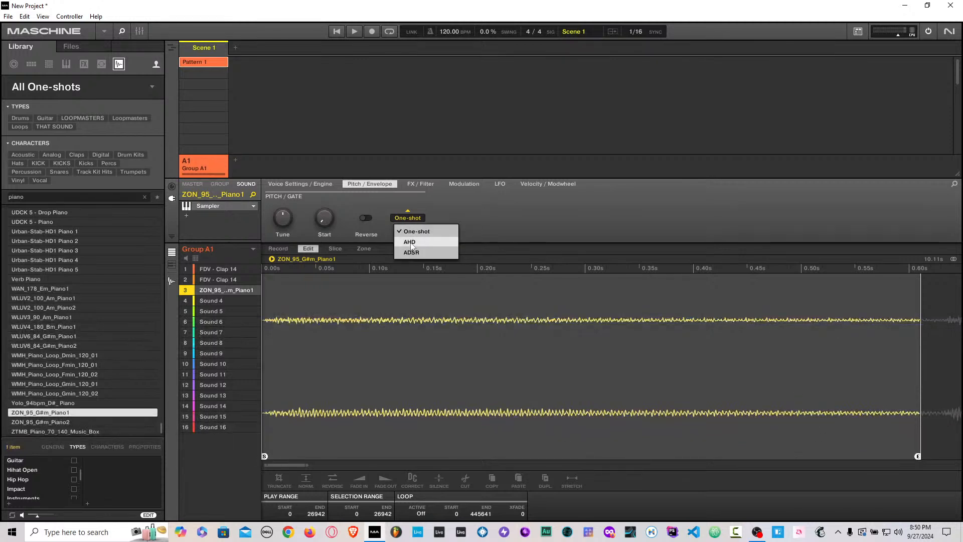
{"action": "left_click", "coordinate": [411, 242]}
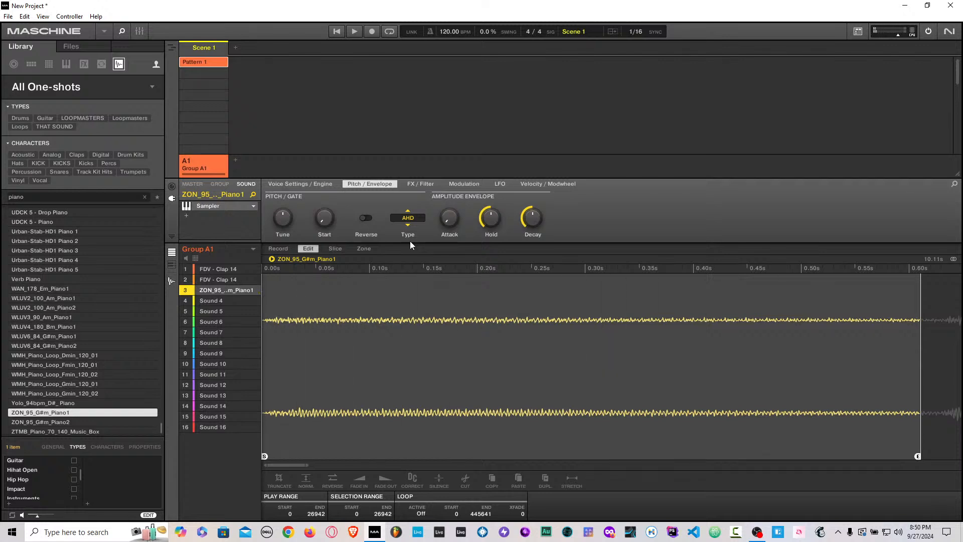
{"action": "left_click", "coordinate": [402, 221]}
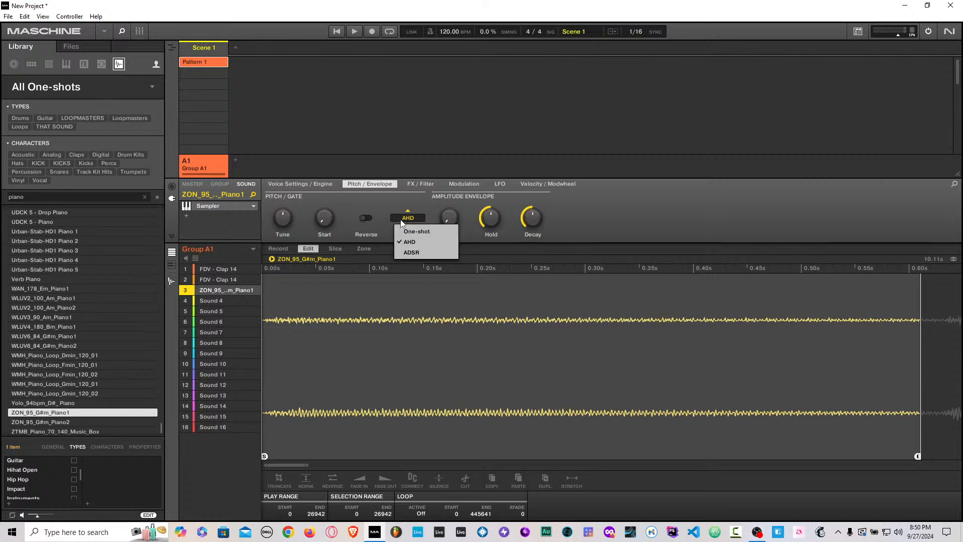
{"action": "left_click", "coordinate": [403, 234]}
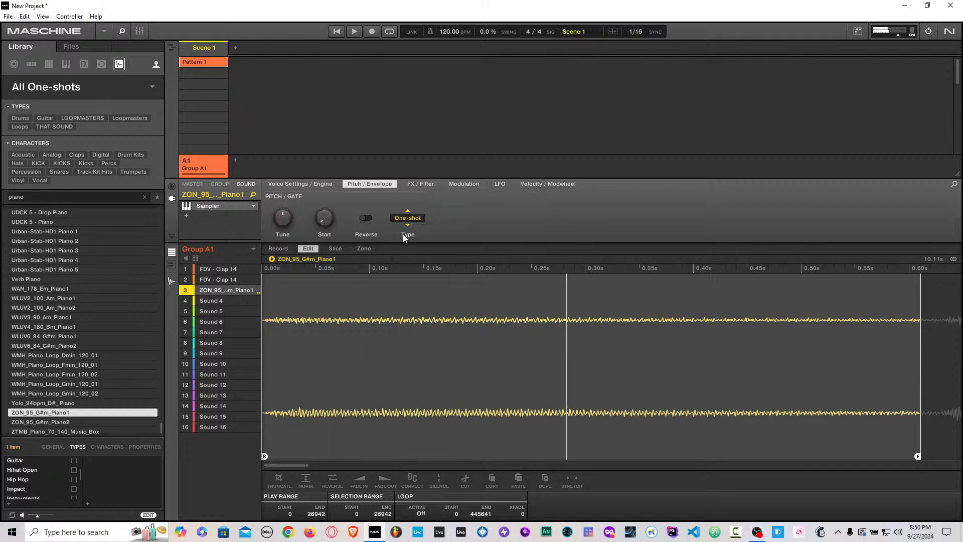
{"action": "left_click", "coordinate": [396, 222]}
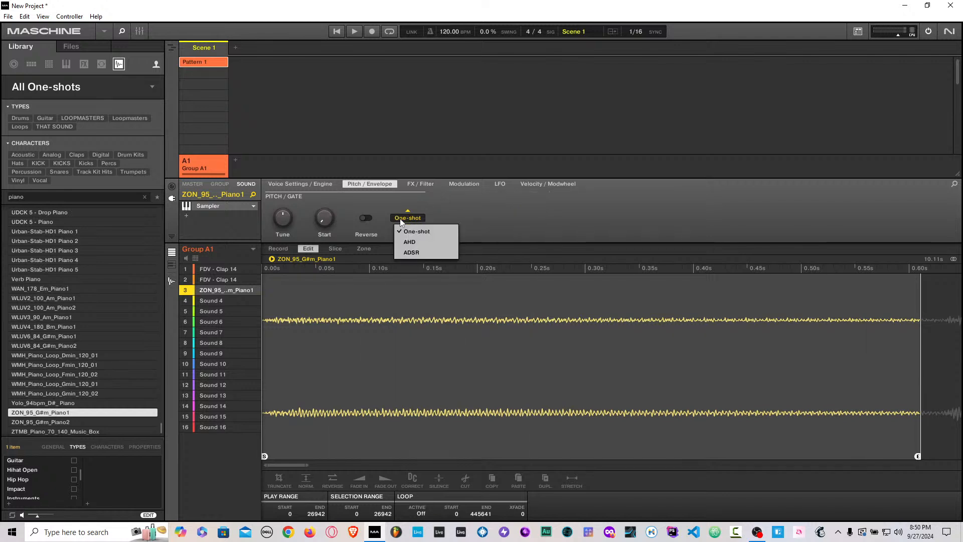
{"action": "left_click", "coordinate": [405, 242]}
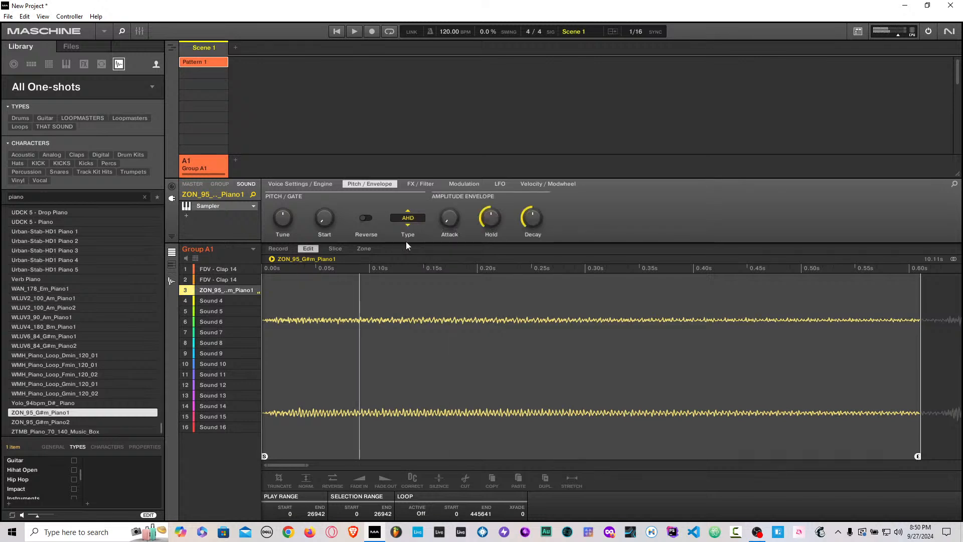
Step: Shorten the amplitude envelope's hold to about 58.2 ms and lengthen its decay
{"action": "mouse_move", "coordinate": [493, 224]}
{"action": "left_click_drag", "start_coordinate": [492, 223], "coordinate": [492, 251]}
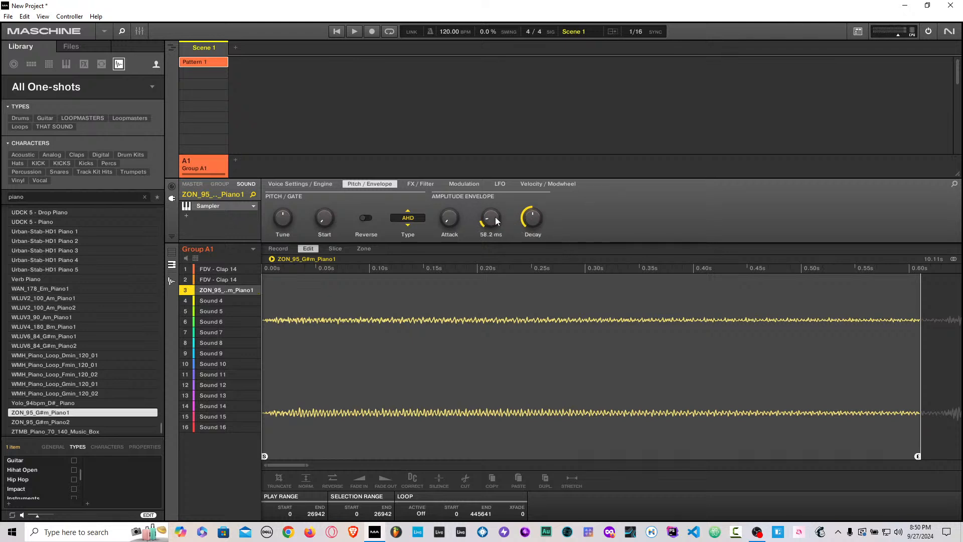
{"action": "left_click_drag", "start_coordinate": [533, 217], "coordinate": [533, 202]}
Step: Choose a polyphony option in the piano's voice settings and lower the project tempo to 91 BPM
{"action": "left_click", "coordinate": [296, 185]}
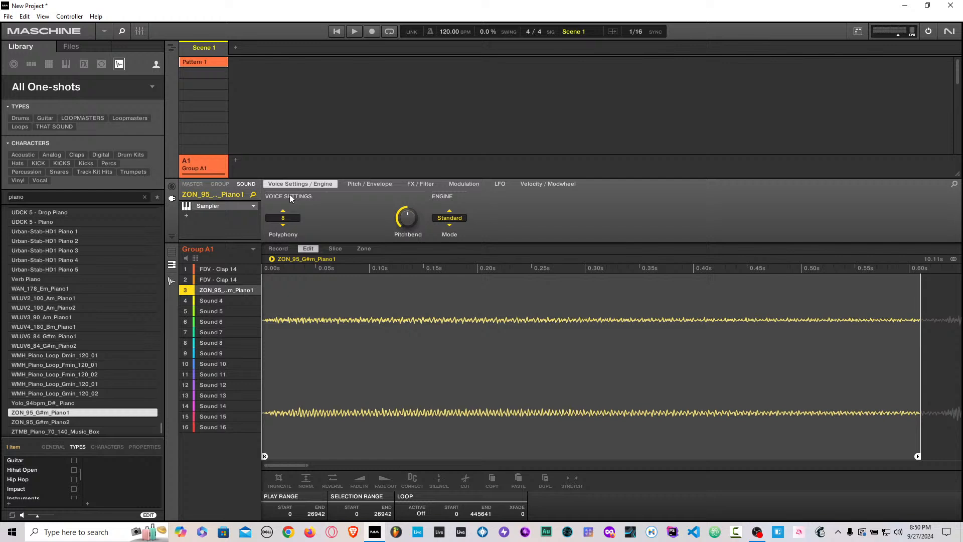
{"action": "left_click", "coordinate": [281, 219]}
{"action": "left_click", "coordinate": [282, 239]}
{"action": "left_click_drag", "start_coordinate": [449, 33], "coordinate": [449, 55]}
Step: Shorten the piano's AHD envelope decay to about 154.3 ms
{"action": "left_click", "coordinate": [360, 183]}
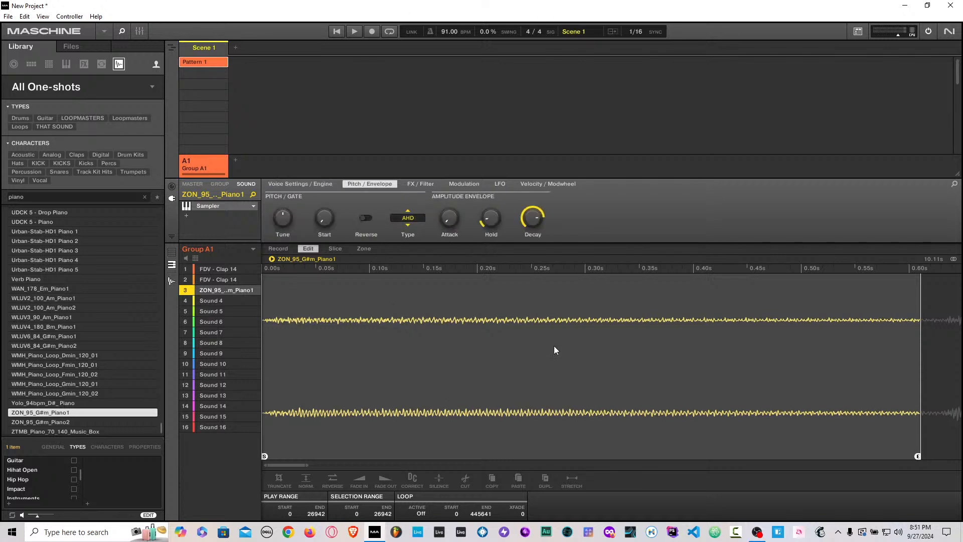
{"action": "left_click_drag", "start_coordinate": [531, 221], "coordinate": [531, 236]}
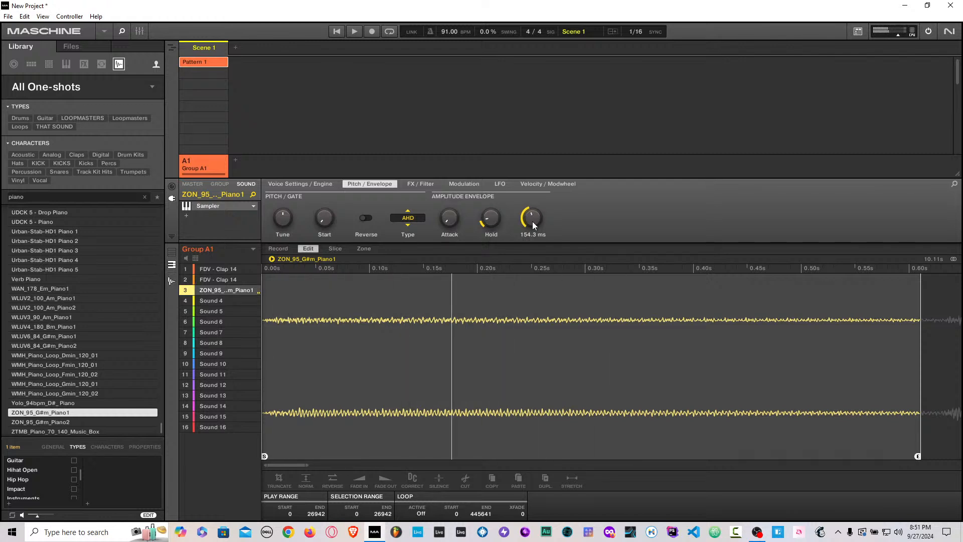
Step: Try the ADSR envelope with different decay, sustain and release amounts, and return the type to One-shot
{"action": "left_click", "coordinate": [414, 217]}
{"action": "left_click", "coordinate": [447, 251]}
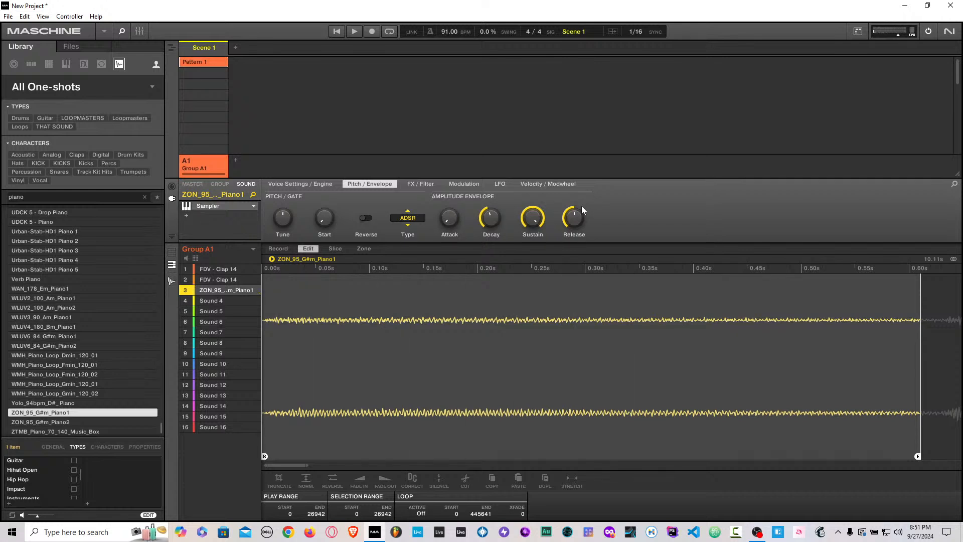
{"action": "left_click_drag", "start_coordinate": [491, 217], "coordinate": [491, 236]}
{"action": "left_click_drag", "start_coordinate": [532, 217], "coordinate": [532, 246]}
{"action": "left_click_drag", "start_coordinate": [531, 221], "coordinate": [532, 203]}
{"action": "left_click_drag", "start_coordinate": [532, 223], "coordinate": [532, 211]}
{"action": "left_click_drag", "start_coordinate": [574, 218], "coordinate": [574, 243]}
{"action": "left_click_drag", "start_coordinate": [577, 216], "coordinate": [577, 231]}
{"action": "left_click_drag", "start_coordinate": [573, 217], "coordinate": [573, 181]}
{"action": "left_click", "coordinate": [411, 220]}
{"action": "left_click", "coordinate": [411, 232]}
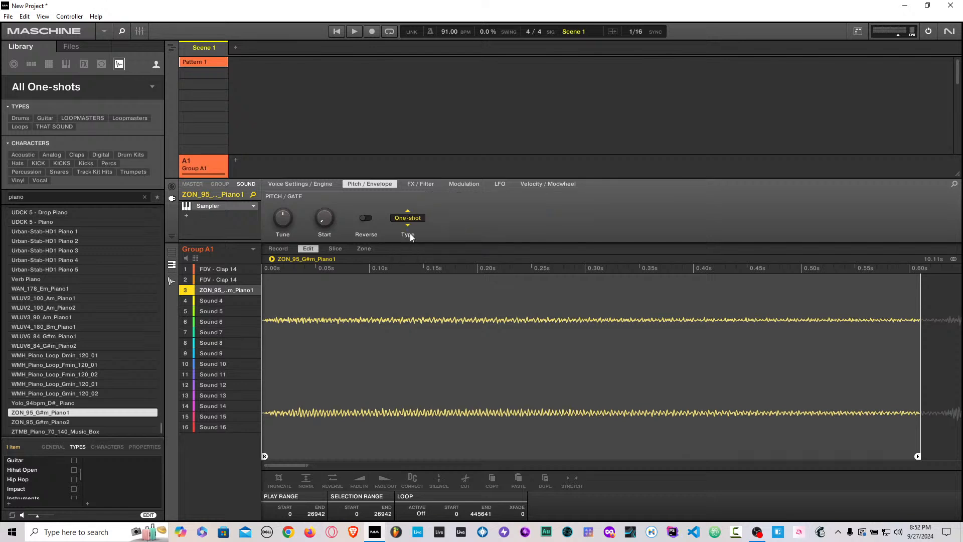
Step: Try about 45% FX compression on the clap in the second sound slot, and reset it to zero
{"action": "left_click", "coordinate": [429, 184]}
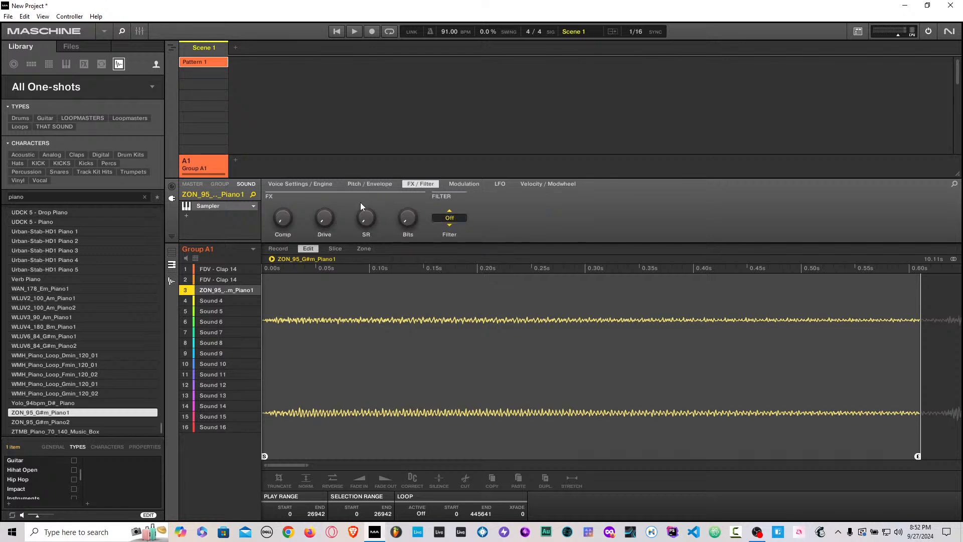
{"action": "left_click", "coordinate": [215, 278]}
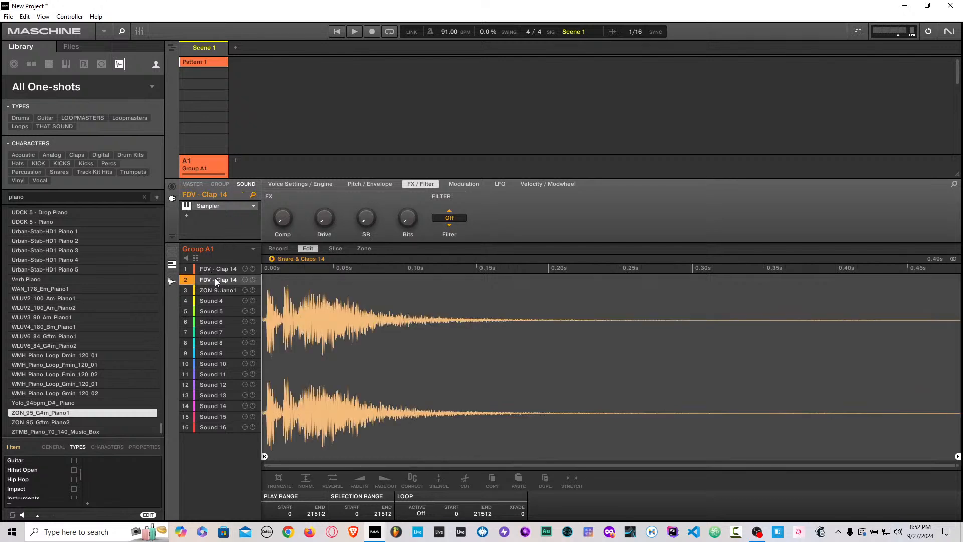
{"action": "left_click_drag", "start_coordinate": [282, 228], "coordinate": [282, 216]}
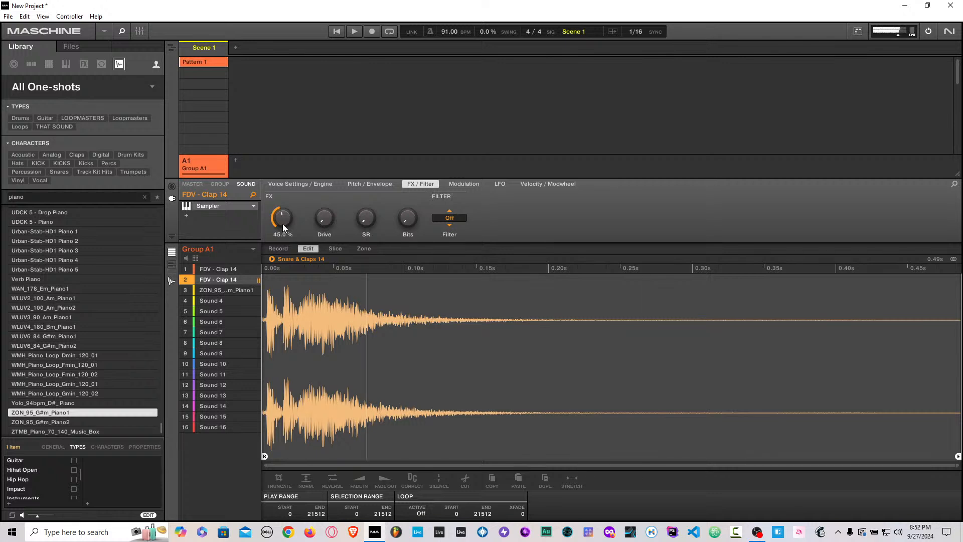
{"action": "left_click_drag", "start_coordinate": [282, 224], "coordinate": [282, 242]}
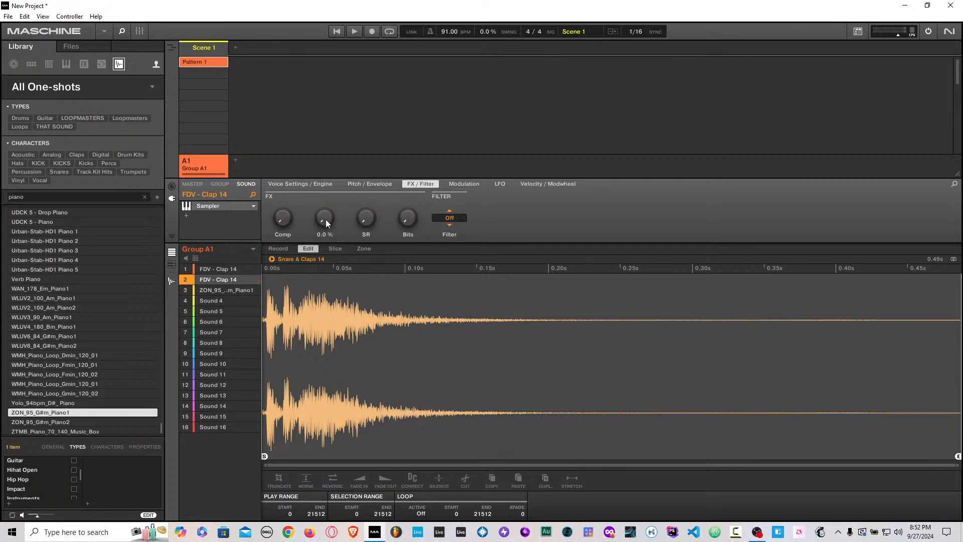
Step: Try out the drive, SR and bits effects on the clap in the second sound slot
{"action": "left_click_drag", "start_coordinate": [326, 219], "coordinate": [326, 192]}
{"action": "left_click_drag", "start_coordinate": [324, 218], "coordinate": [324, 250]}
{"action": "left_click_drag", "start_coordinate": [366, 218], "coordinate": [366, 220]}
{"action": "left_click_drag", "start_coordinate": [406, 223], "coordinate": [407, 216]}
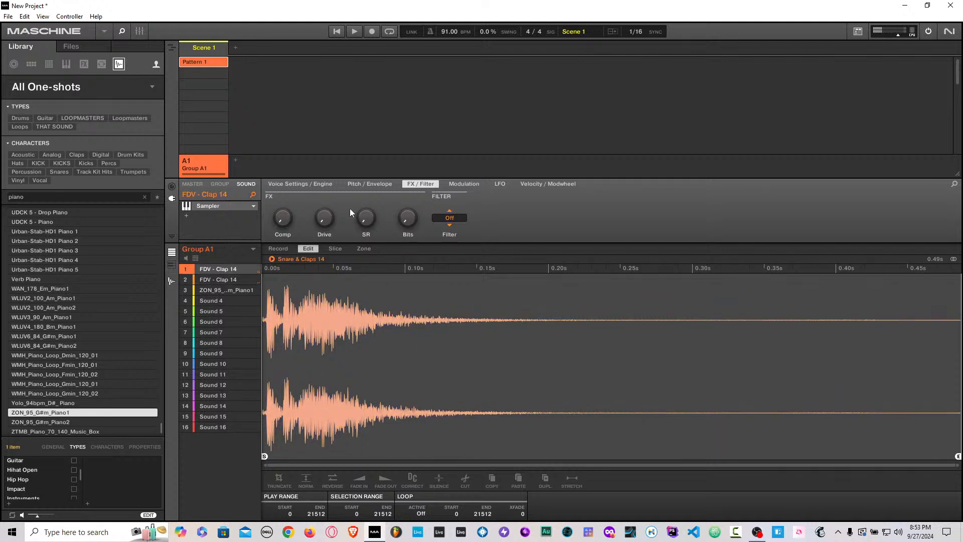
Step: Set the first clap's filter to EQ and look through its modulation, LFO and velocity/modwheel settings
{"action": "left_click", "coordinate": [449, 217]}
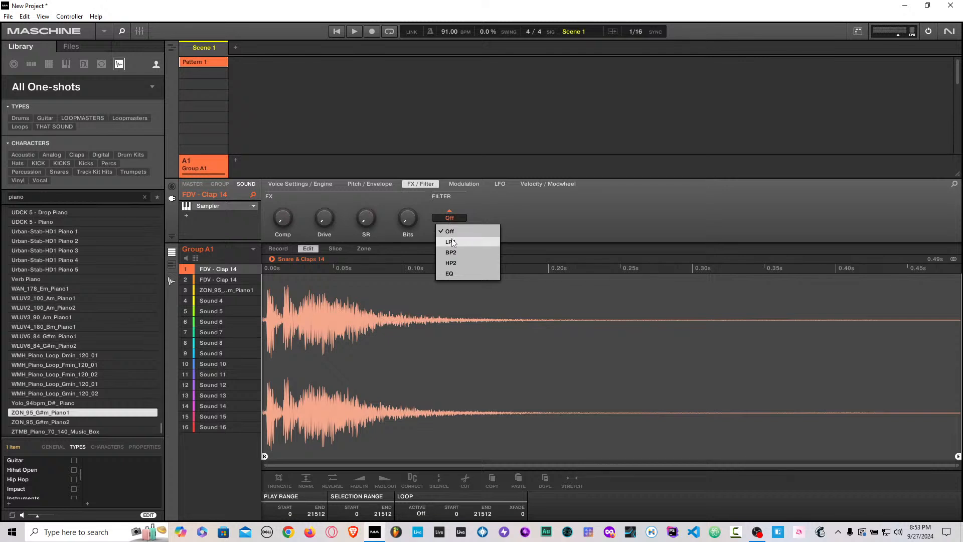
{"action": "left_click", "coordinate": [457, 273]}
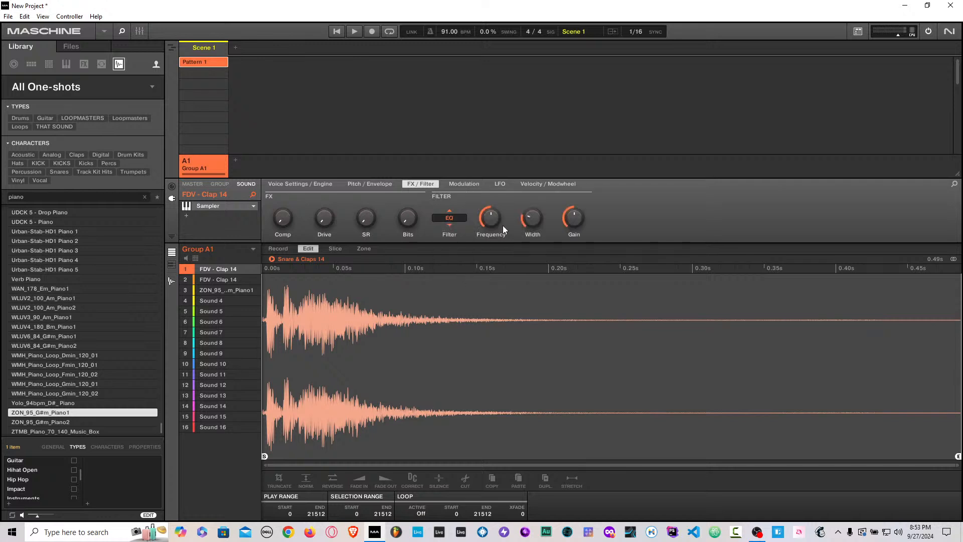
{"action": "left_click", "coordinate": [464, 184]}
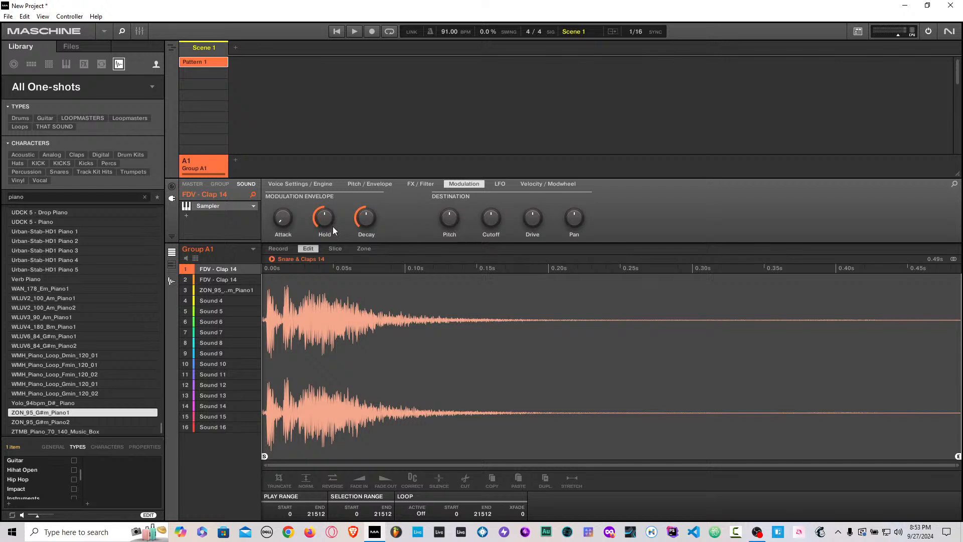
{"action": "left_click", "coordinate": [500, 185]}
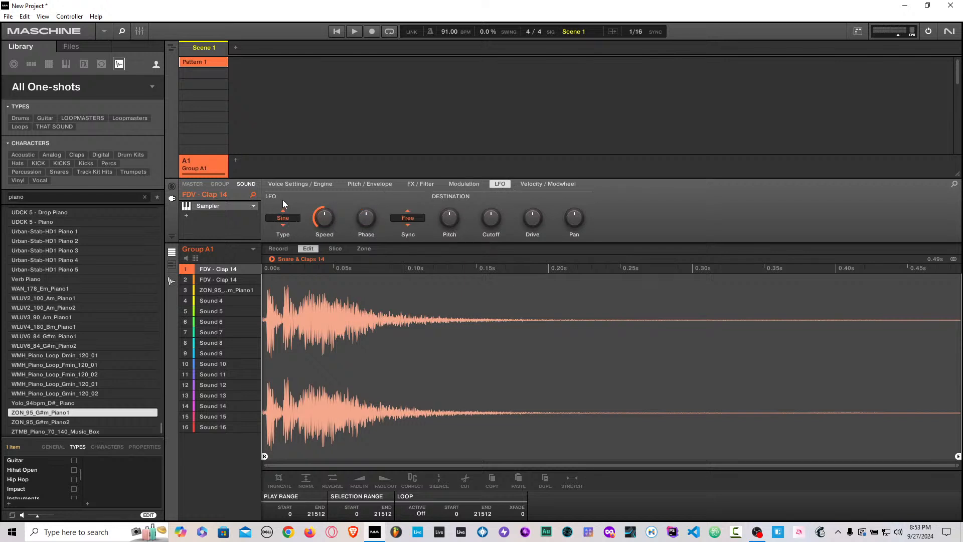
{"action": "left_click", "coordinate": [549, 184]}
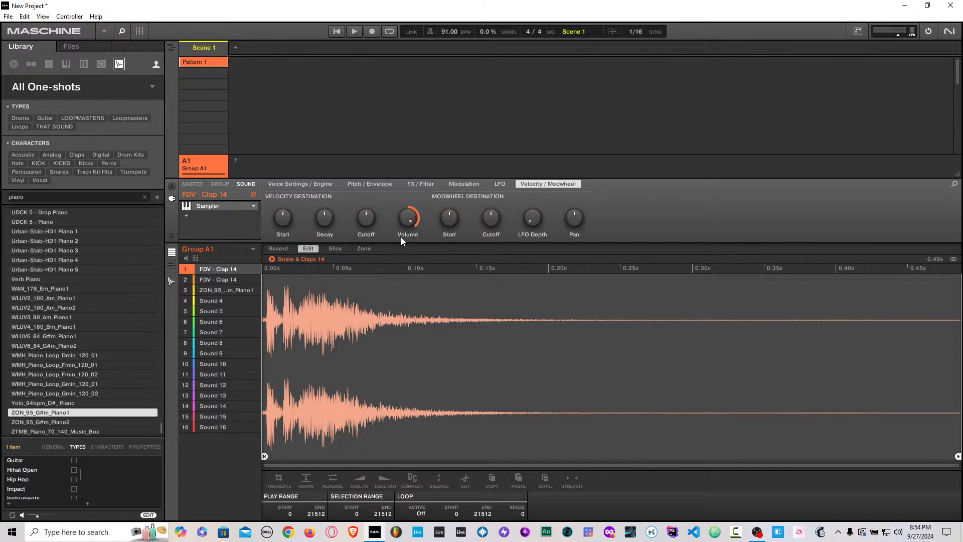
{"action": "mouse_move", "coordinate": [283, 221]}
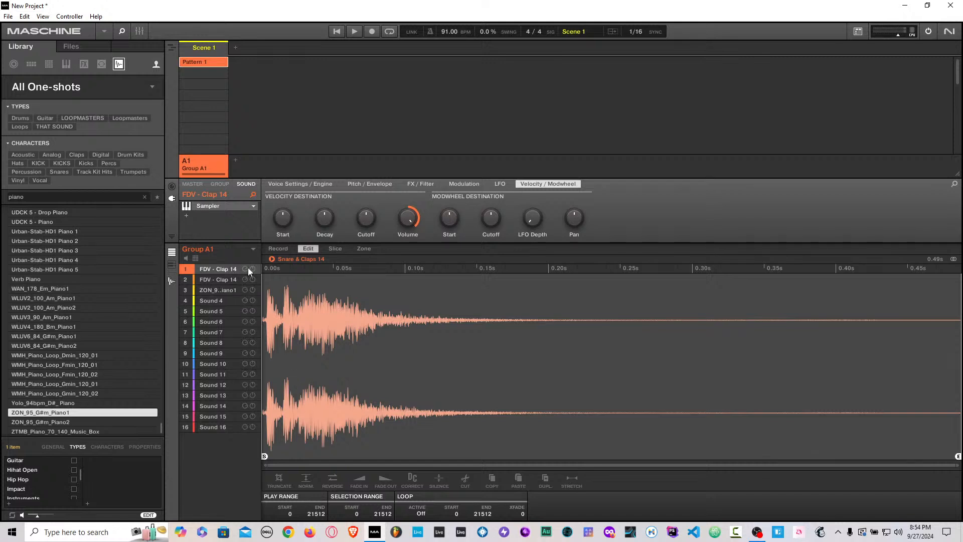
Step: Draw eight clap notes for the first sound, one every eighth note across the bar of Pattern 1
{"action": "left_click", "coordinate": [171, 278]}
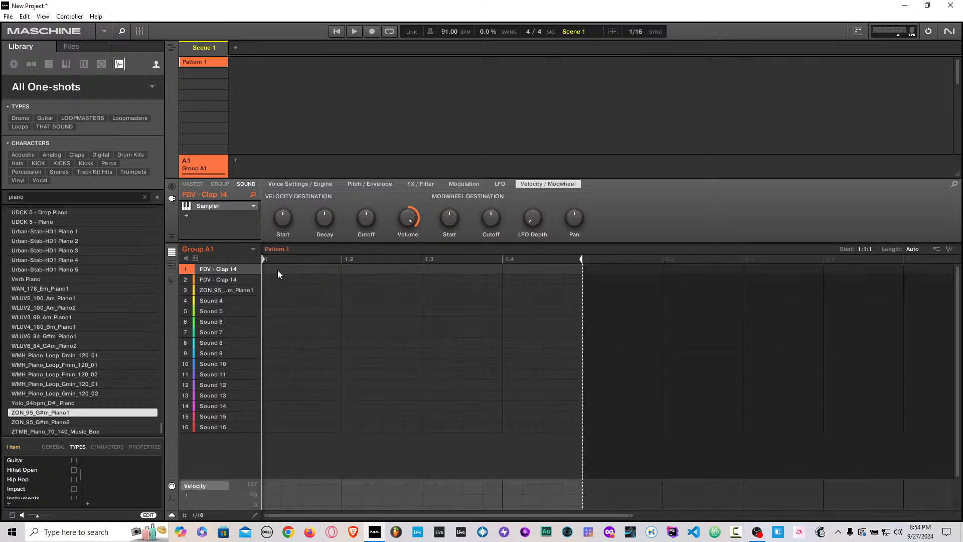
{"action": "left_click", "coordinate": [272, 270]}
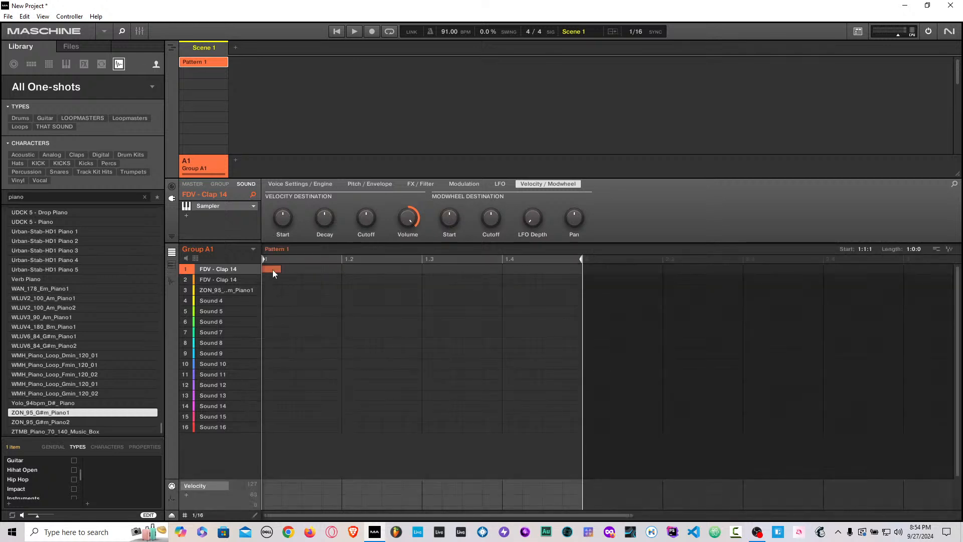
{"action": "left_click", "coordinate": [254, 515]}
{"action": "left_click", "coordinate": [311, 268]}
{"action": "left_click", "coordinate": [351, 269]}
{"action": "left_click", "coordinate": [391, 269]}
{"action": "left_click", "coordinate": [412, 268]}
{"action": "left_click", "coordinate": [412, 269]}
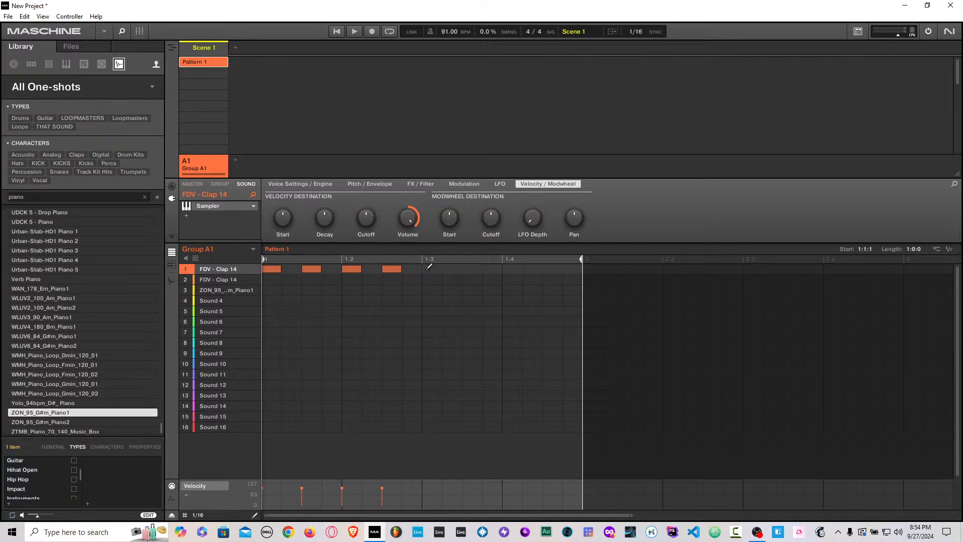
{"action": "left_click", "coordinate": [431, 269]}
{"action": "left_click", "coordinate": [472, 269]}
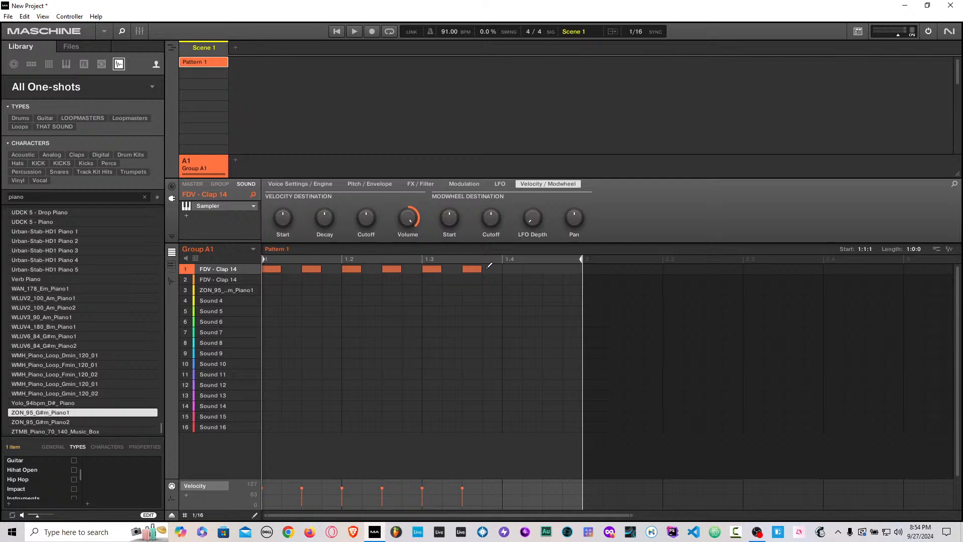
{"action": "left_click", "coordinate": [512, 269]}
{"action": "left_click", "coordinate": [550, 269]}
Step: Raise the first clap's velocity-to-cutoff amount and lower several of its notes' velocities to varying levels
{"action": "left_click_drag", "start_coordinate": [366, 217], "coordinate": [366, 206]}
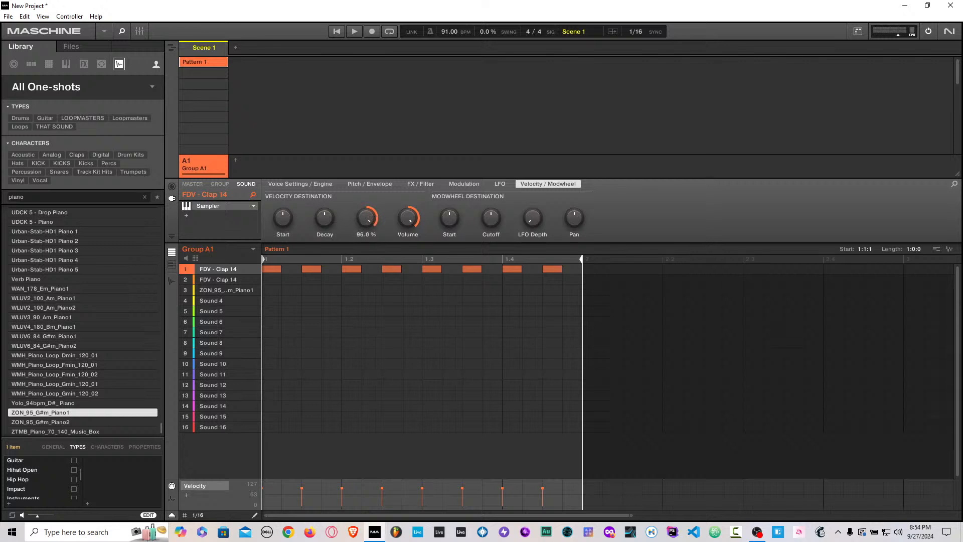
{"action": "left_click_drag", "start_coordinate": [366, 217], "coordinate": [366, 217]}
{"action": "left_click", "coordinate": [301, 492]}
{"action": "left_click", "coordinate": [502, 494]}
{"action": "mouse_move", "coordinate": [462, 488]}
{"action": "left_mouse_down"}
{"action": "mouse_move", "coordinate": [462, 500]}
{"action": "mouse_move", "coordinate": [425, 500]}
{"action": "left_mouse_up"}
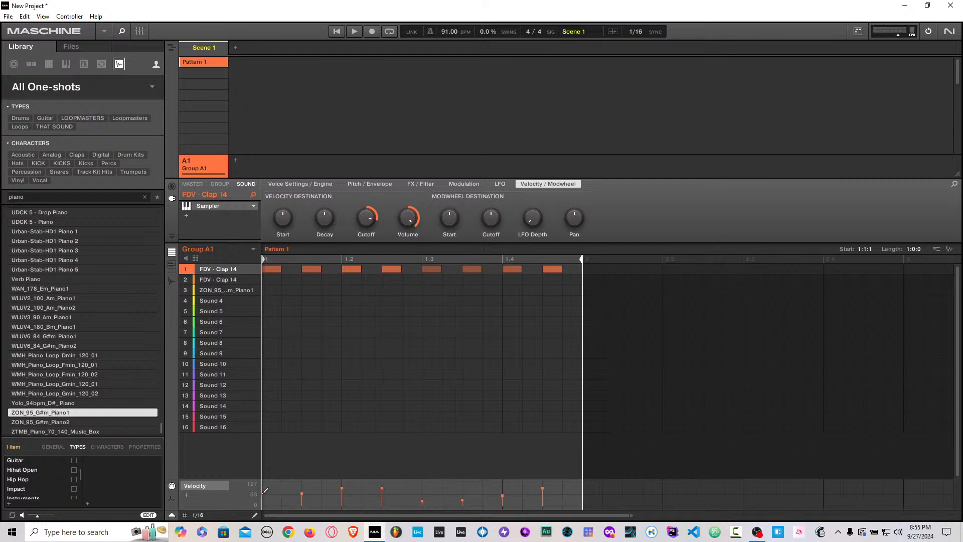
{"action": "left_click_drag", "start_coordinate": [304, 494], "coordinate": [342, 495]}
Step: Play the pattern while setting the first clap's velocity-to-cutoff amount to 100% and its velocity-to-volume amount to 0%
{"action": "key", "text": "space"}
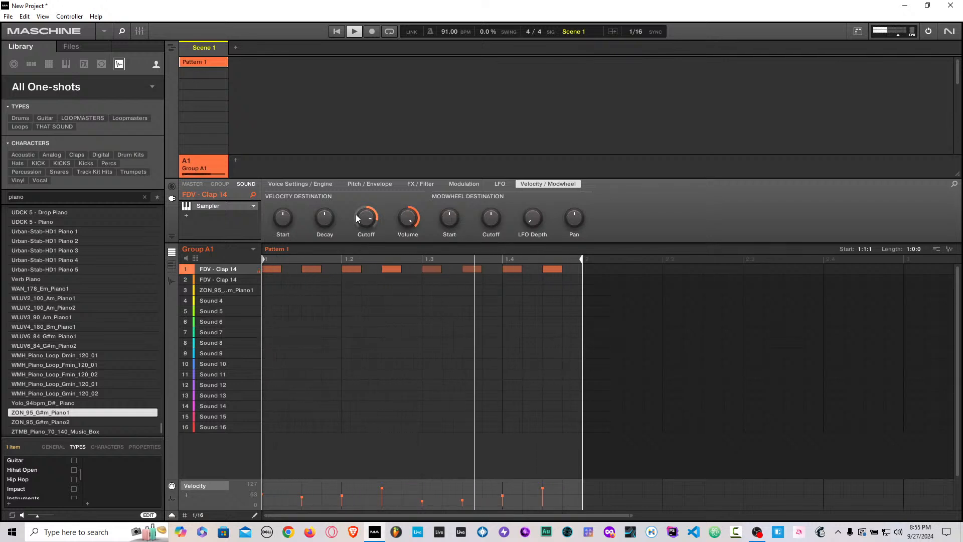
{"action": "mouse_move", "coordinate": [366, 223]}
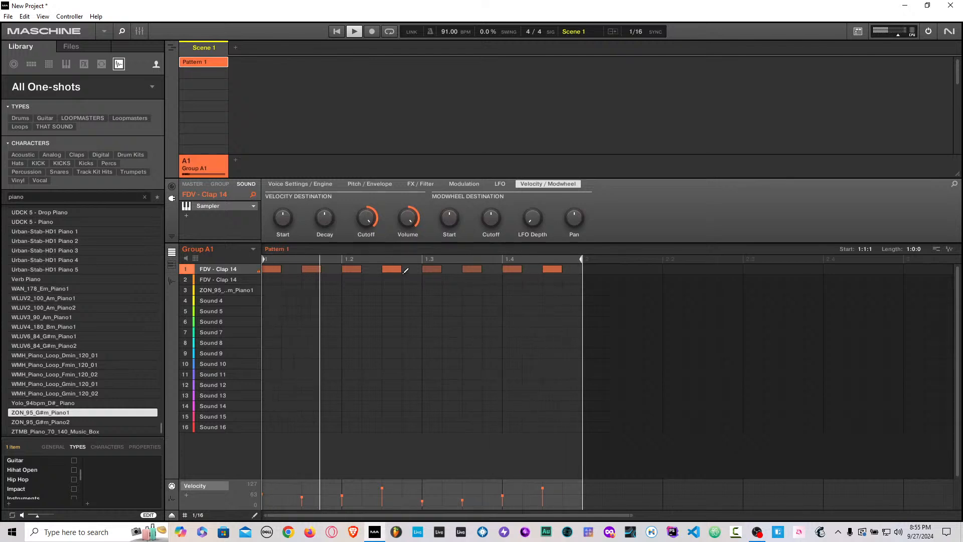
{"action": "mouse_move", "coordinate": [409, 223]}
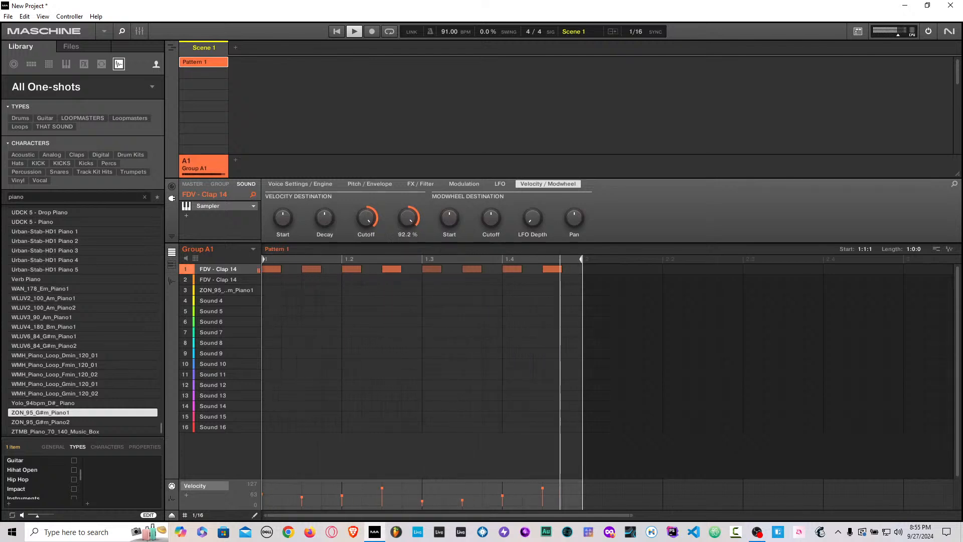
{"action": "left_click_drag", "start_coordinate": [409, 224], "coordinate": [409, 274]}
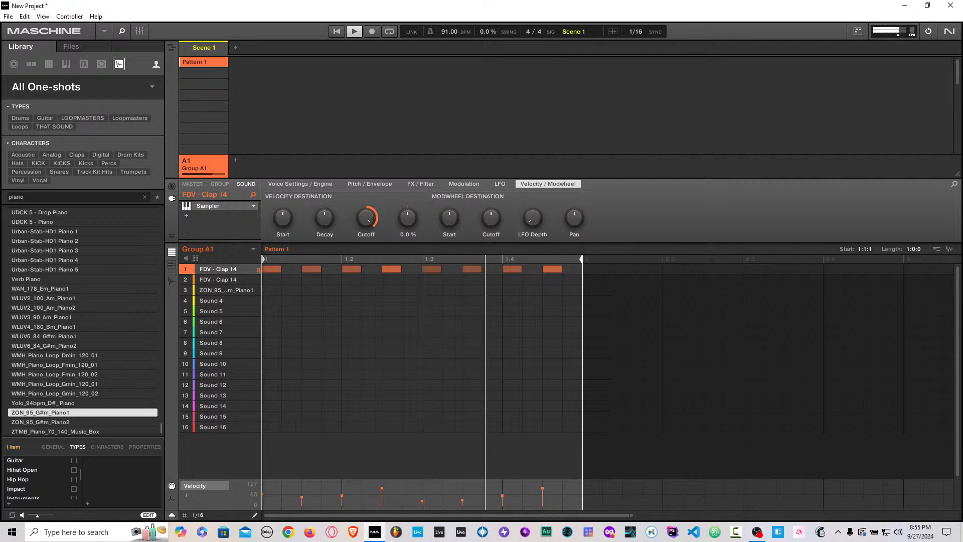
Step: Switch the first clap's filter to LP2 and lower its cutoff during playback
{"action": "left_click", "coordinate": [420, 183]}
{"action": "left_click", "coordinate": [449, 218]}
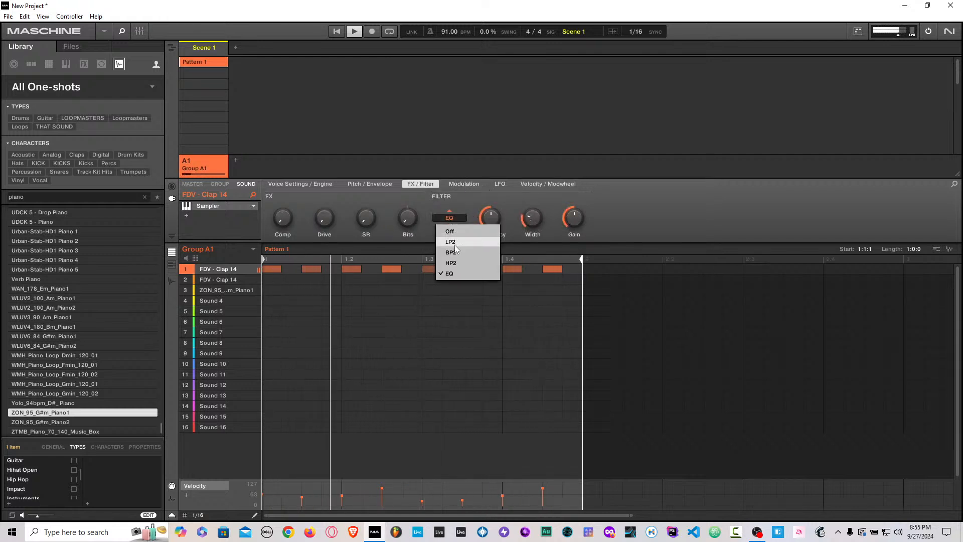
{"action": "left_click", "coordinate": [452, 242]}
{"action": "left_click_drag", "start_coordinate": [490, 217], "coordinate": [488, 221]}
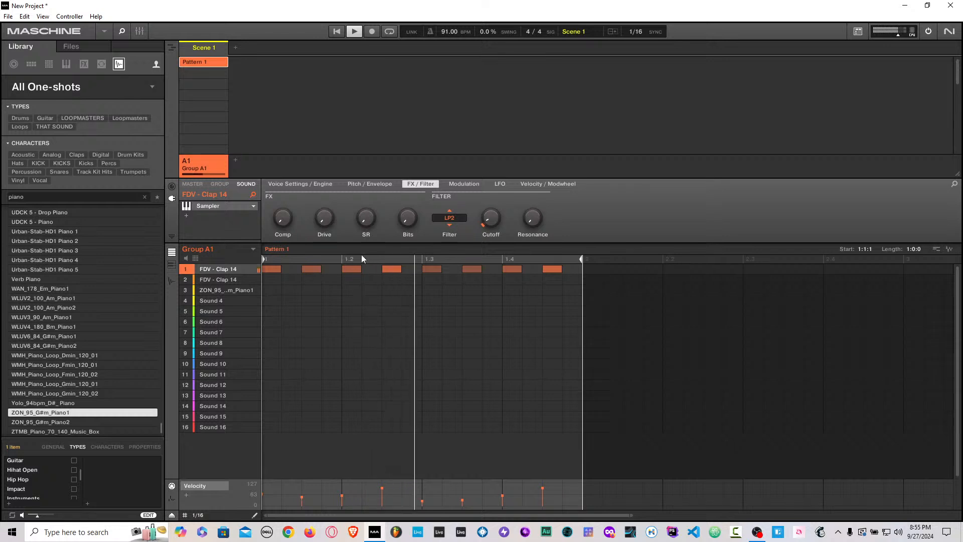
Step: Raise the first clap's velocity-to-volume amount partway during playback and stop the pattern
{"action": "left_click", "coordinate": [535, 184]}
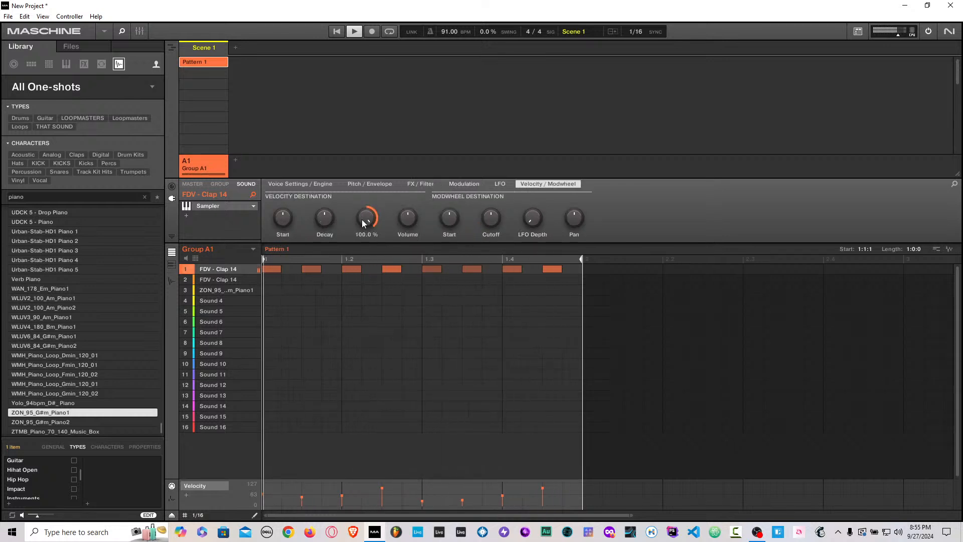
{"action": "left_click_drag", "start_coordinate": [403, 220], "coordinate": [403, 191]}
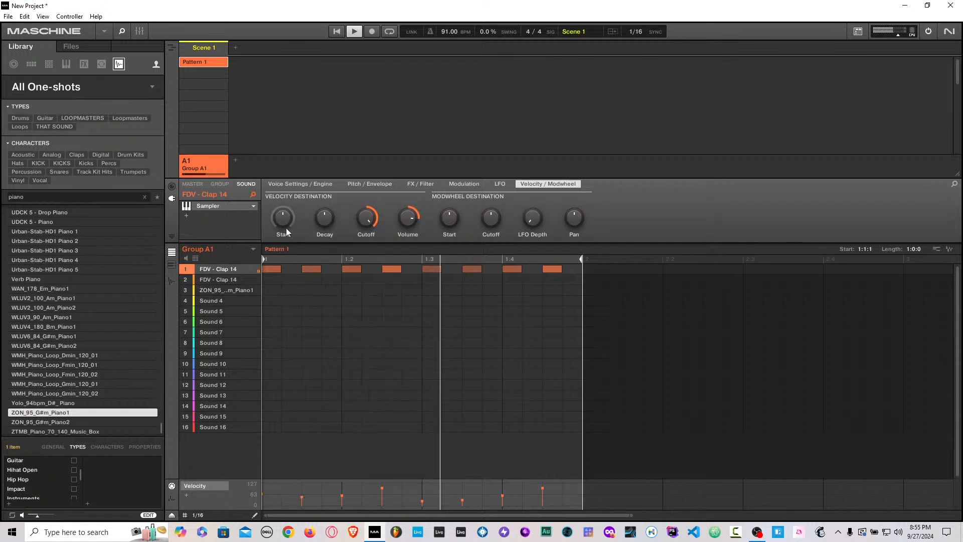
{"action": "key", "text": "space"}
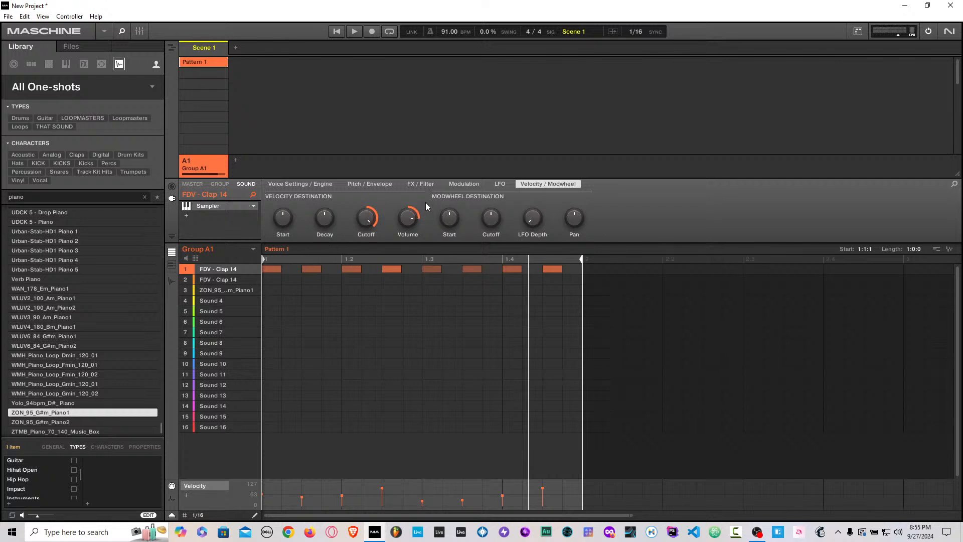
Step: Set the first clap's low-pass cutoff to 101.6 Hz and try the HP2 filter type
{"action": "left_click", "coordinate": [420, 185]}
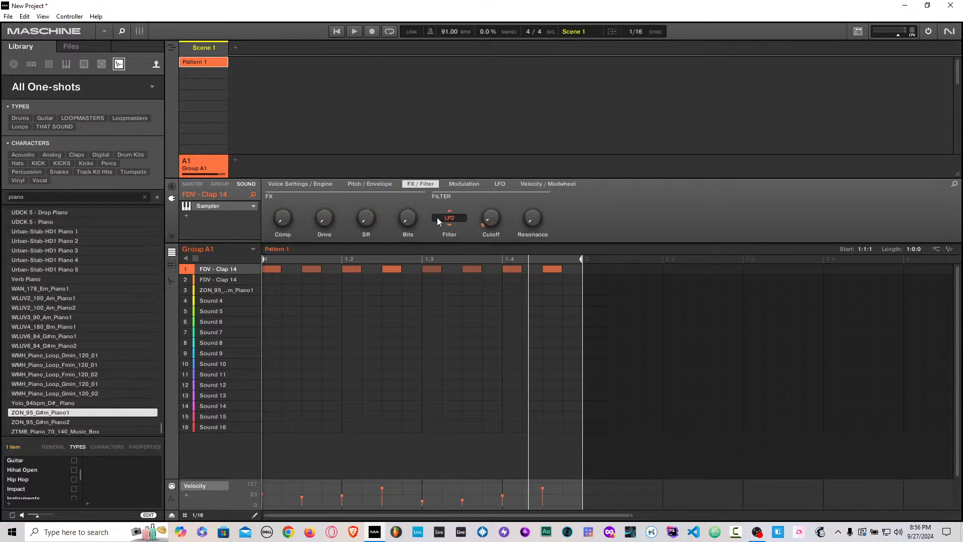
{"action": "left_click_drag", "start_coordinate": [488, 218], "coordinate": [488, 228]}
{"action": "left_click", "coordinate": [444, 219]}
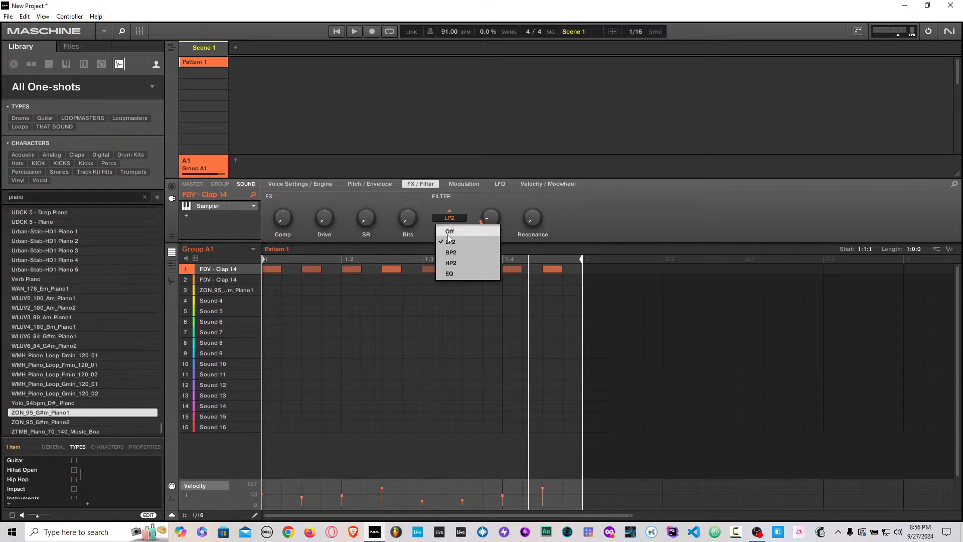
{"action": "left_click", "coordinate": [453, 262]}
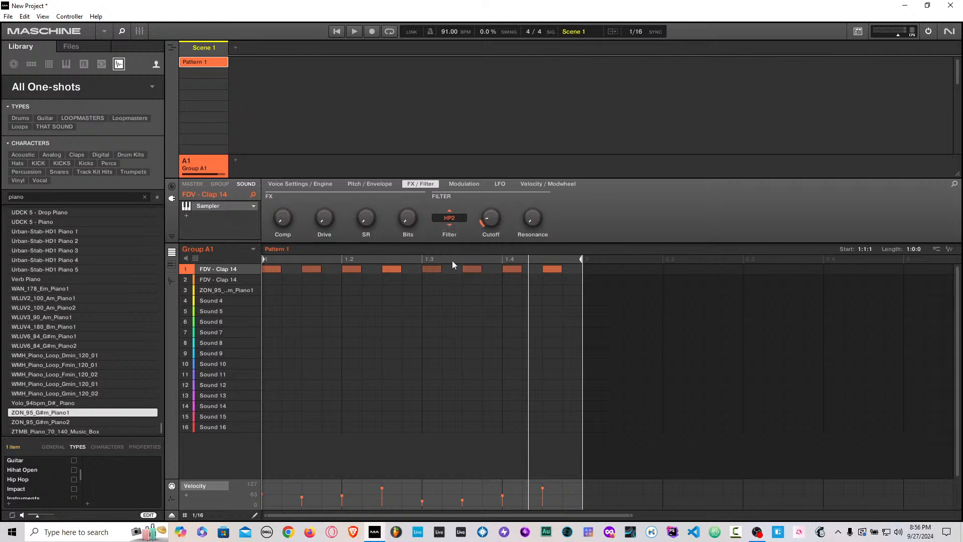
Step: Switch the first clap's filter to BP2 and raise its cutoff while listening to the pattern
{"action": "left_click", "coordinate": [450, 217]}
{"action": "left_click", "coordinate": [456, 252]}
{"action": "mouse_move", "coordinate": [490, 224]}
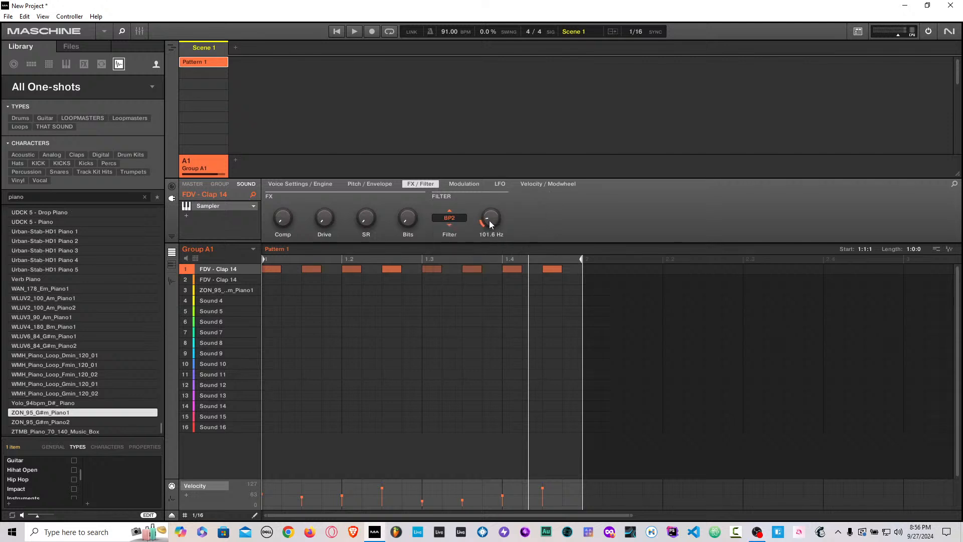
{"action": "left_click_drag", "start_coordinate": [485, 224], "coordinate": [485, 217]}
{"action": "key", "text": "space"}
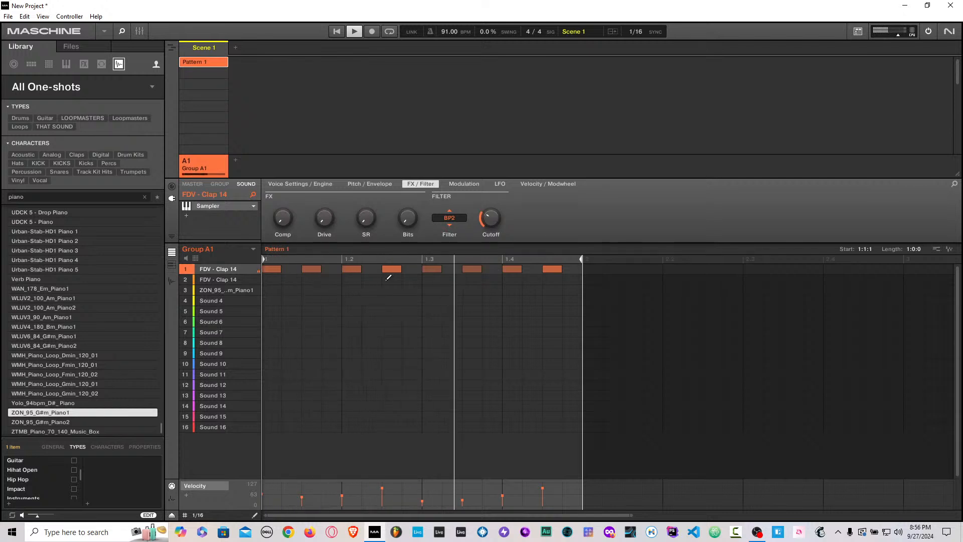
{"action": "mouse_move", "coordinate": [497, 218]}
{"action": "left_mouse_down"}
{"action": "mouse_move", "coordinate": [498, 198]}
{"action": "mouse_move", "coordinate": [494, 205]}
{"action": "left_mouse_up"}
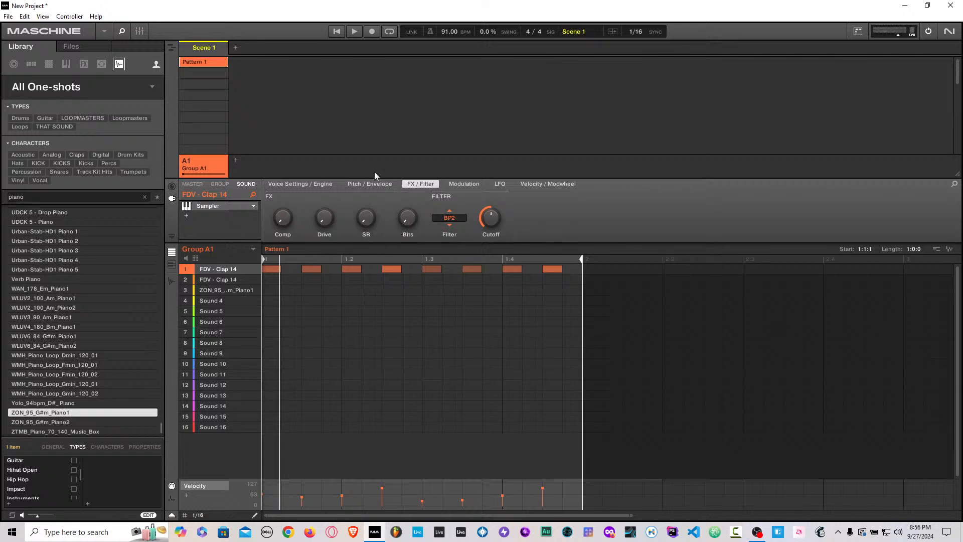
Step: Clear all sounds and patterns from group A1 and show the group kits in the library
{"action": "right_click", "coordinate": [209, 165]}
{"action": "left_click", "coordinate": [236, 301]}
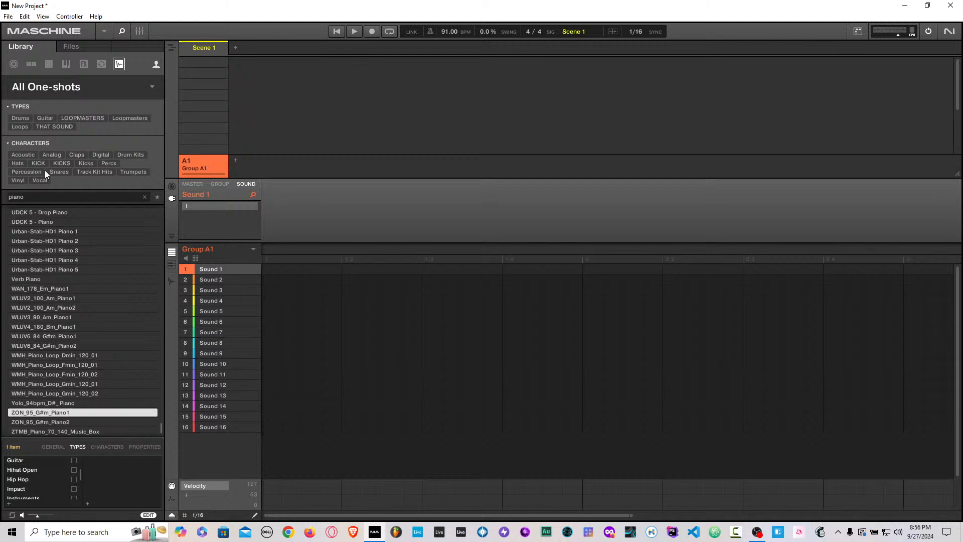
{"action": "left_click", "coordinate": [30, 64]}
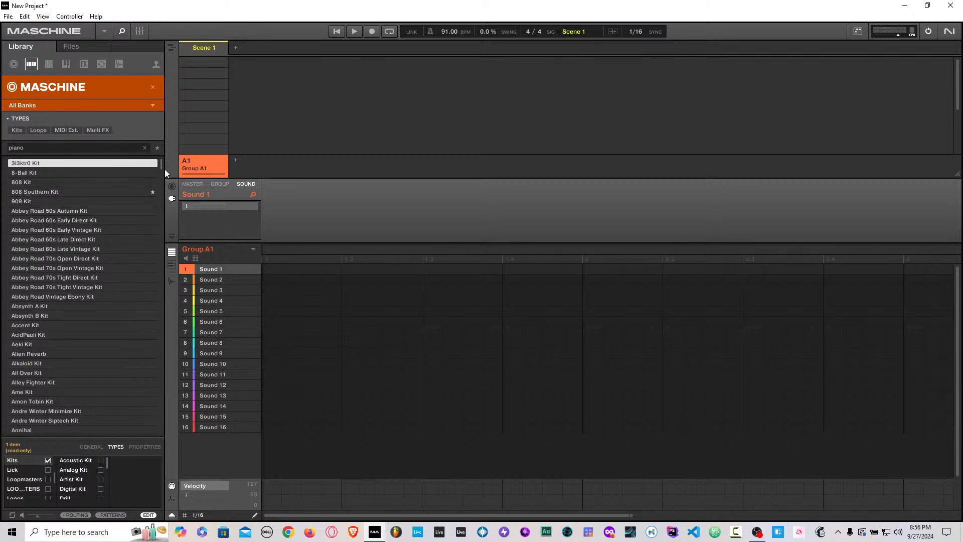
Step: Preview Maschine library kits such as Backwoods Kit, Baller Kit, Banger Loc Kit and Bonaparte Anti Swing Kit
{"action": "mouse_move", "coordinate": [160, 164]}
{"action": "left_mouse_down"}
{"action": "mouse_move", "coordinate": [165, 194]}
{"action": "mouse_move", "coordinate": [173, 173]}
{"action": "left_mouse_up"}
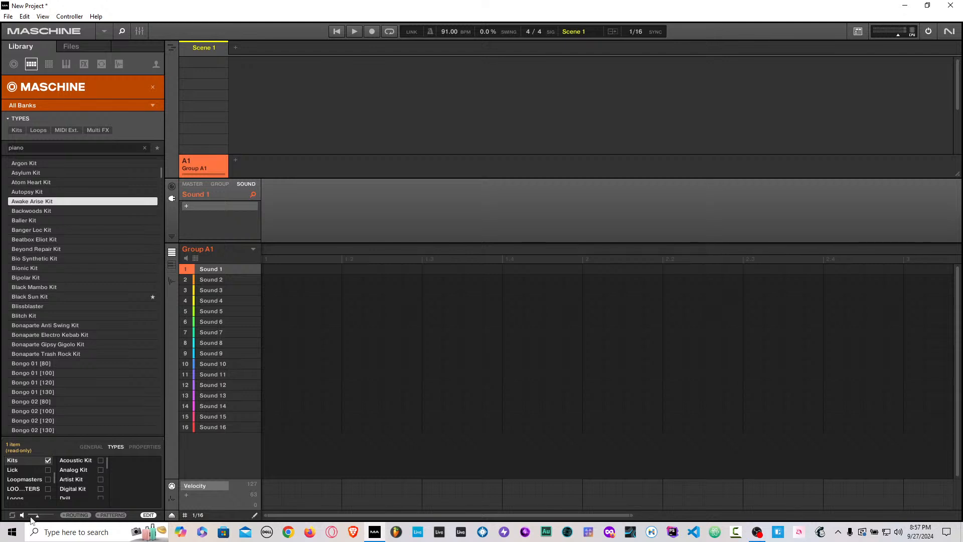
{"action": "left_click", "coordinate": [31, 211]}
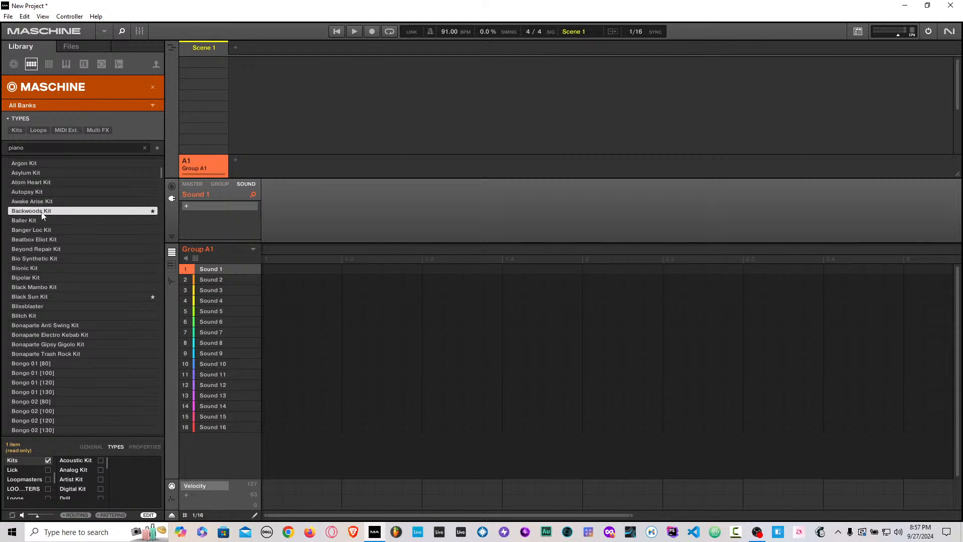
{"action": "left_click", "coordinate": [77, 220]}
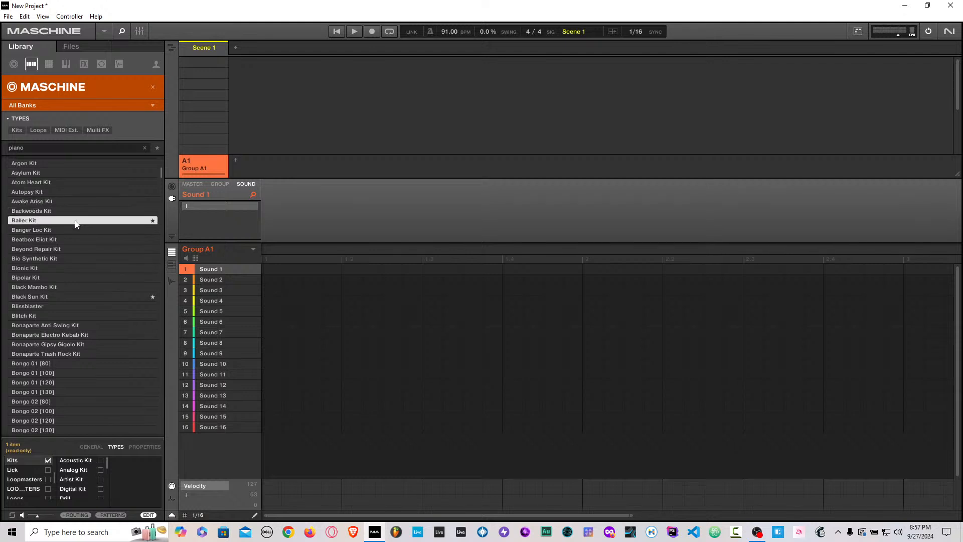
{"action": "left_click", "coordinate": [74, 230]}
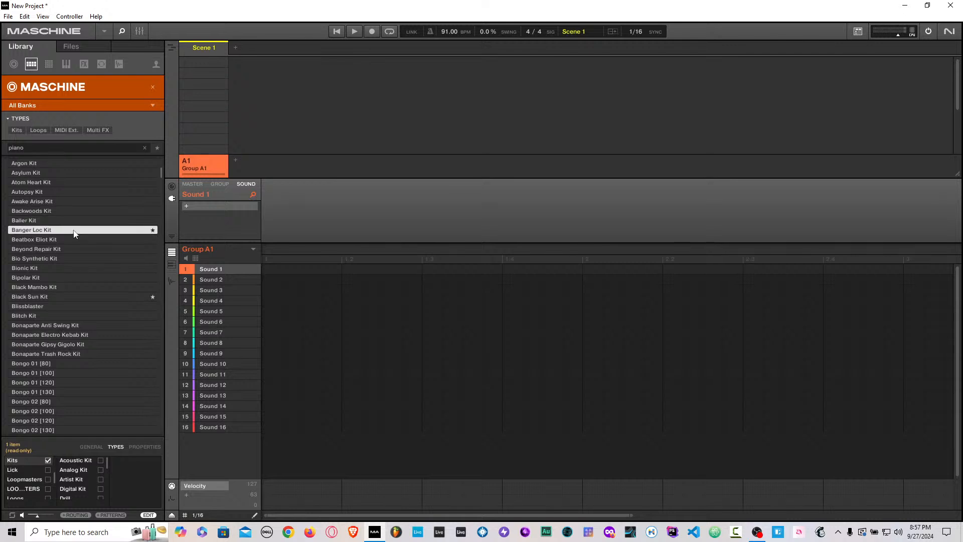
{"action": "left_click", "coordinate": [72, 325]}
Step: Load the Gazz Kit from the Borough Chops expansion into group A1
{"action": "left_click", "coordinate": [152, 86]}
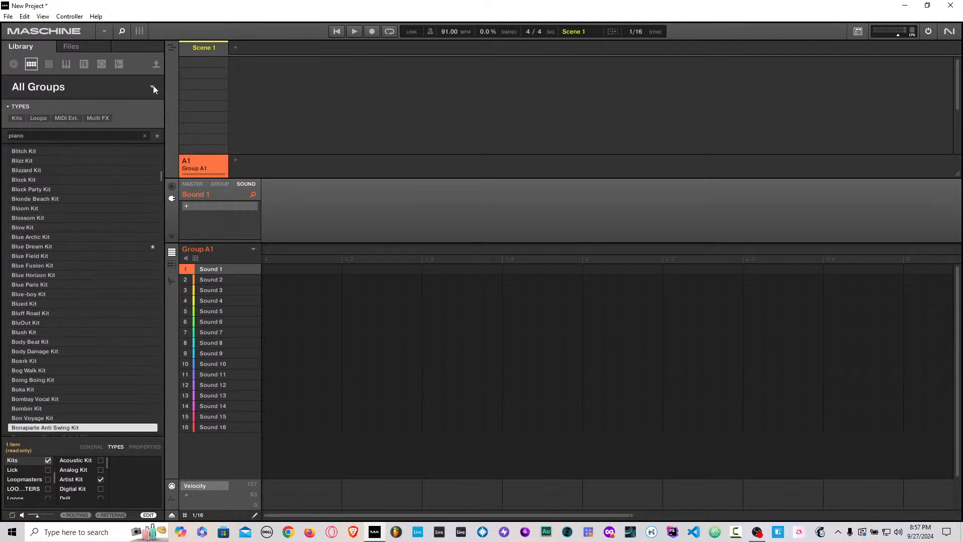
{"action": "left_click", "coordinate": [54, 88]}
{"action": "scroll", "coordinate": [120, 148], "scroll_direction": "up", "scroll_amount": 6}
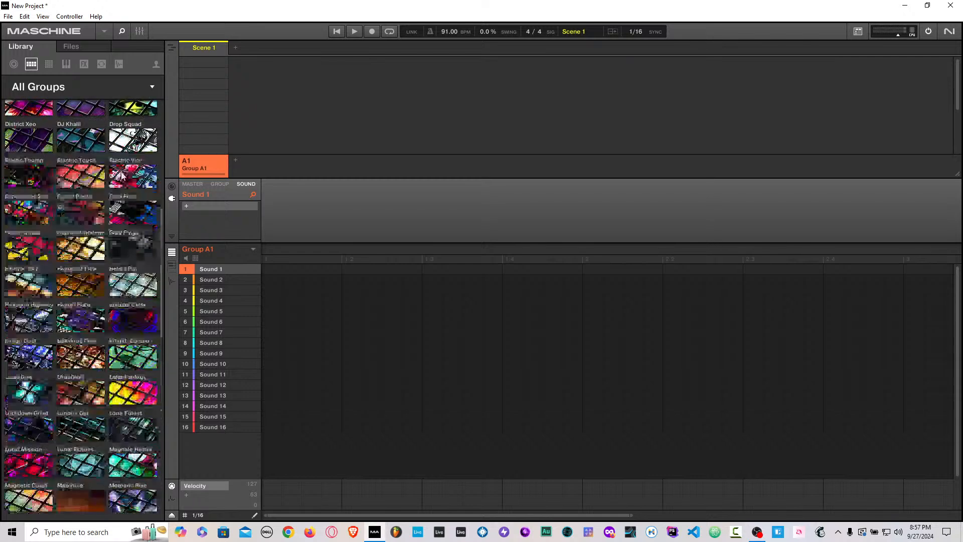
{"action": "left_click_drag", "start_coordinate": [162, 229], "coordinate": [164, 121]}
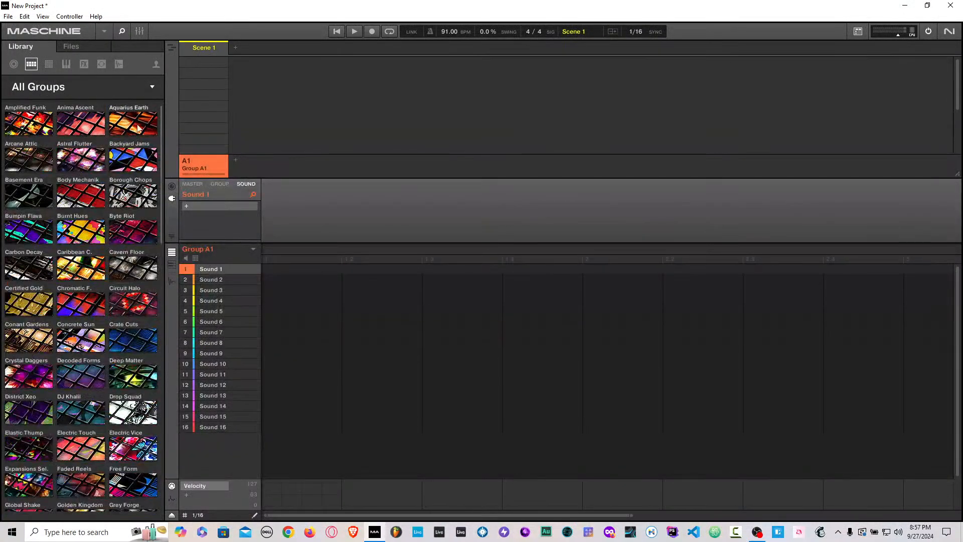
{"action": "left_click", "coordinate": [129, 190]}
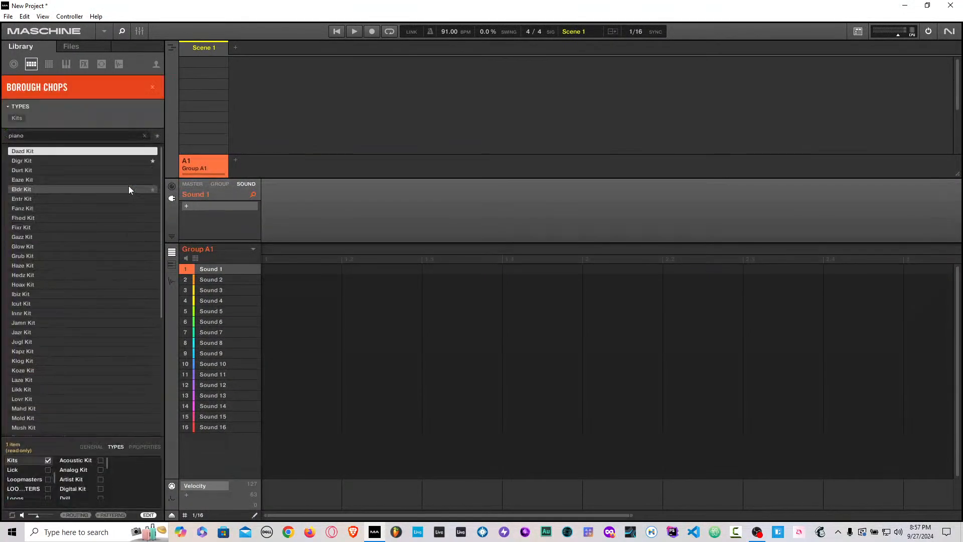
{"action": "left_click", "coordinate": [65, 236]}
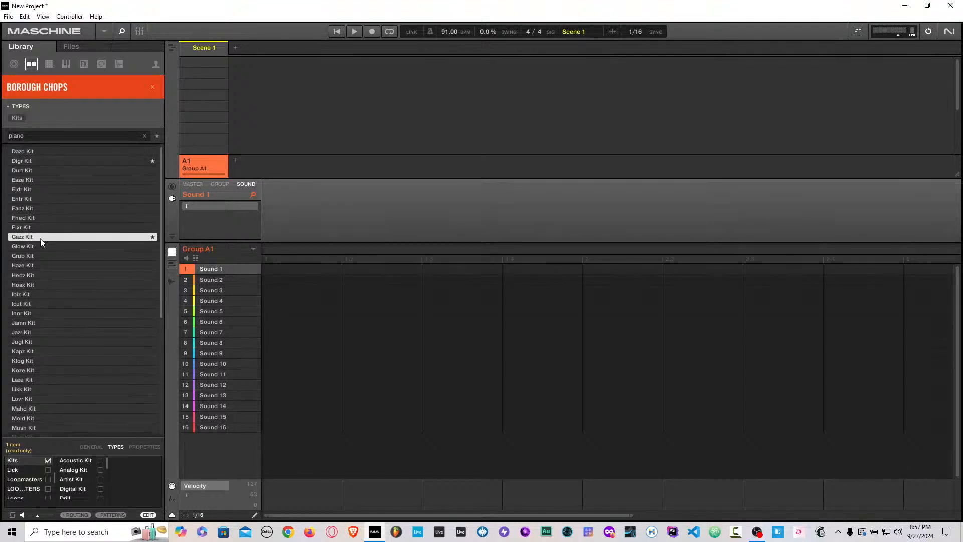
{"action": "left_click_drag", "start_coordinate": [40, 239], "coordinate": [200, 162]}
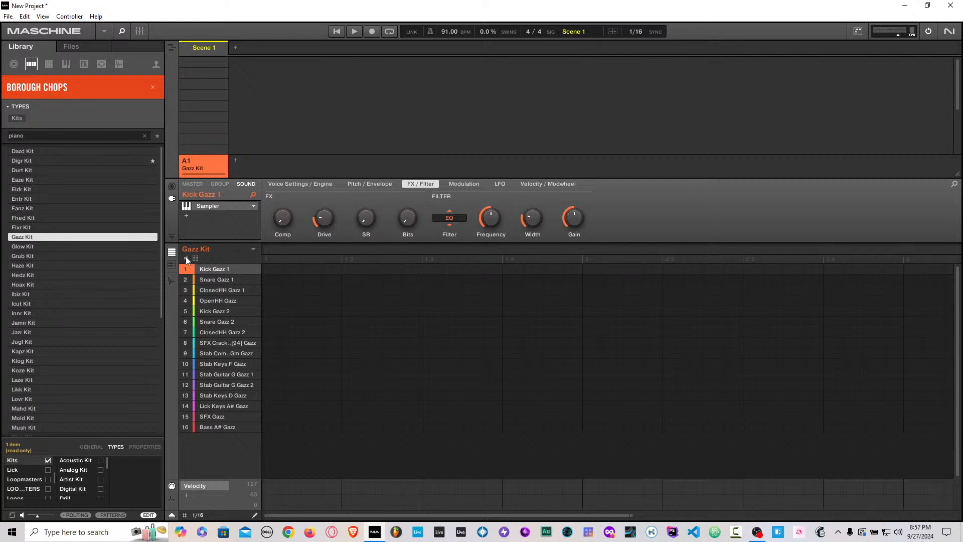
Step: Audition the Gazz Kit's sounds one by one, from Snare Gazz 1 through Bass A# Gazz
{"action": "left_click", "coordinate": [208, 280]}
{"action": "left_click", "coordinate": [211, 290]}
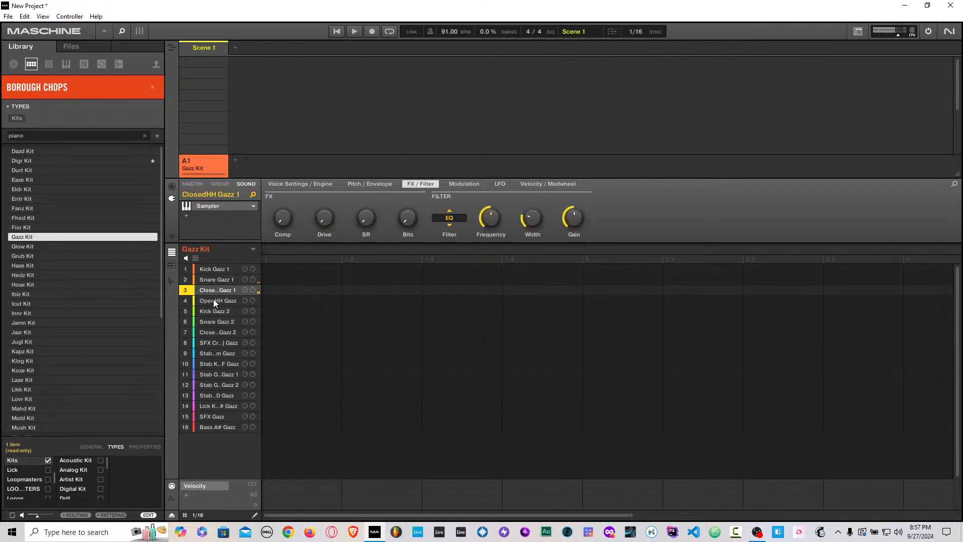
{"action": "left_click", "coordinate": [213, 301]}
{"action": "left_click", "coordinate": [216, 312]}
{"action": "left_click", "coordinate": [218, 321]}
{"action": "left_click", "coordinate": [220, 331]}
{"action": "left_click", "coordinate": [219, 343]}
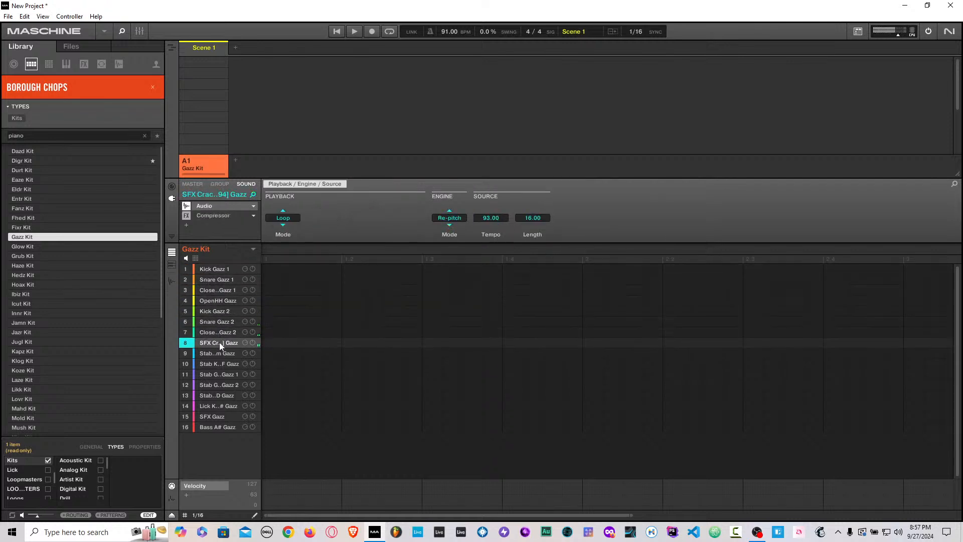
{"action": "left_click", "coordinate": [219, 353]}
{"action": "left_click", "coordinate": [222, 363]}
{"action": "left_click", "coordinate": [221, 373]}
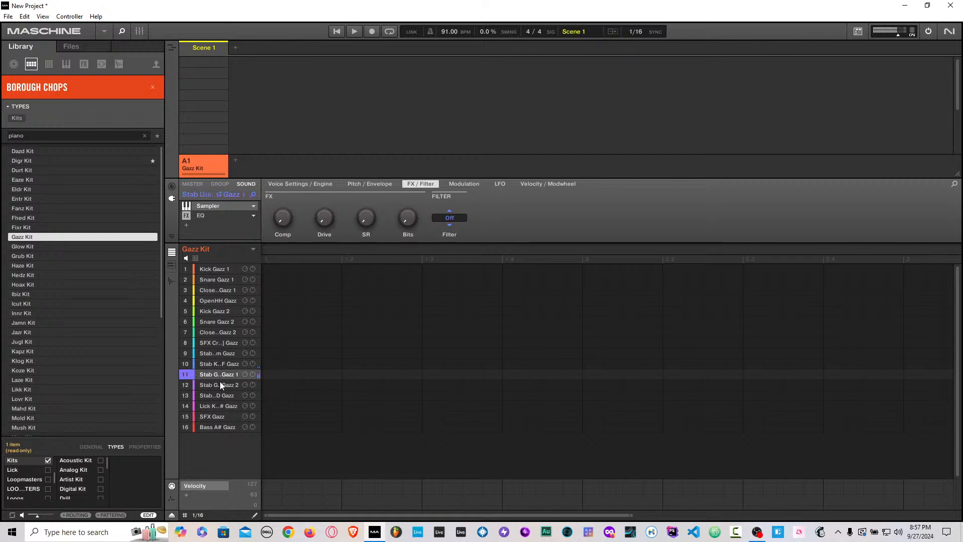
{"action": "left_click", "coordinate": [220, 384]}
{"action": "left_click", "coordinate": [219, 396]}
{"action": "left_click", "coordinate": [216, 406]}
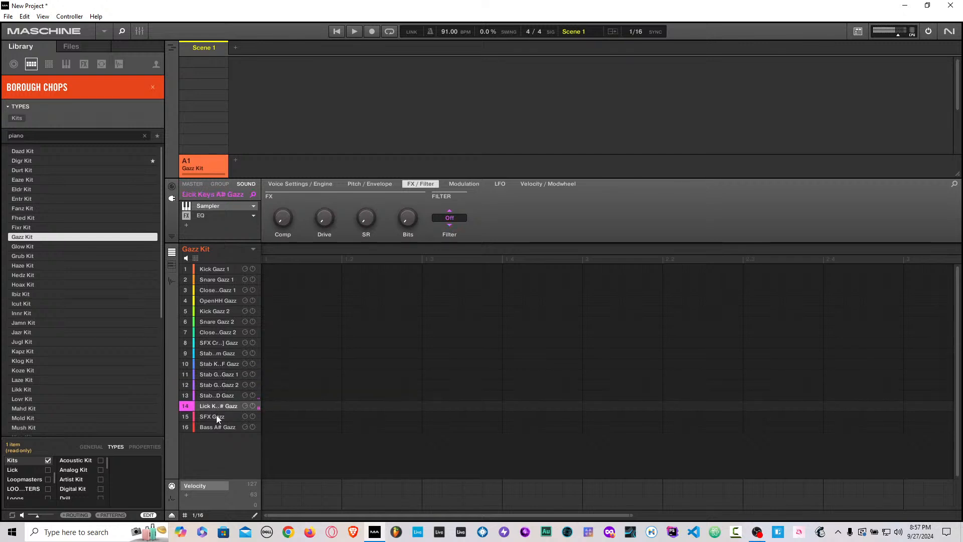
{"action": "left_click", "coordinate": [215, 415]}
{"action": "left_click", "coordinate": [221, 424]}
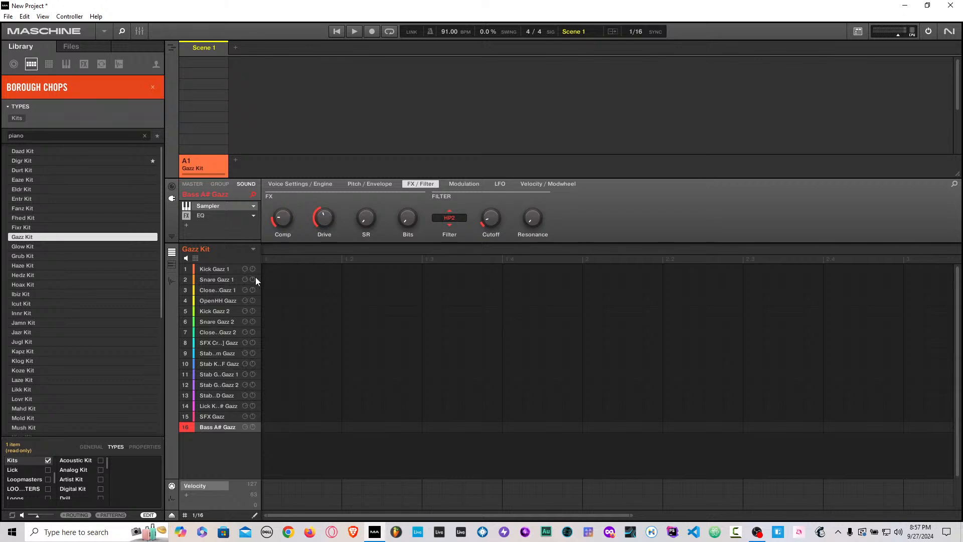
Step: Add groups B1 and C1 and move the Bass A# Gazz sound from the Gazz Kit into group B1
{"action": "left_click", "coordinate": [236, 160]}
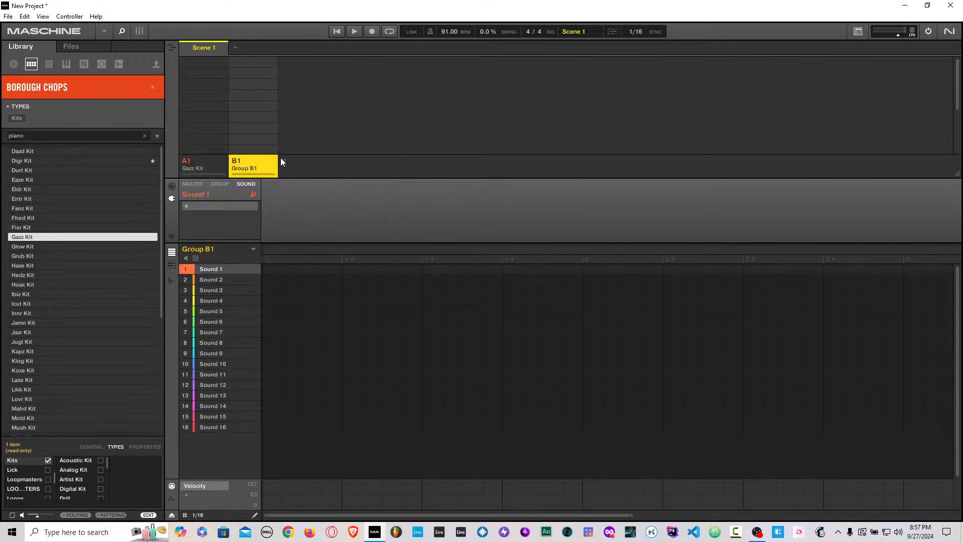
{"action": "left_click", "coordinate": [285, 159]}
{"action": "left_click", "coordinate": [218, 165]}
{"action": "mouse_move", "coordinate": [240, 370]}
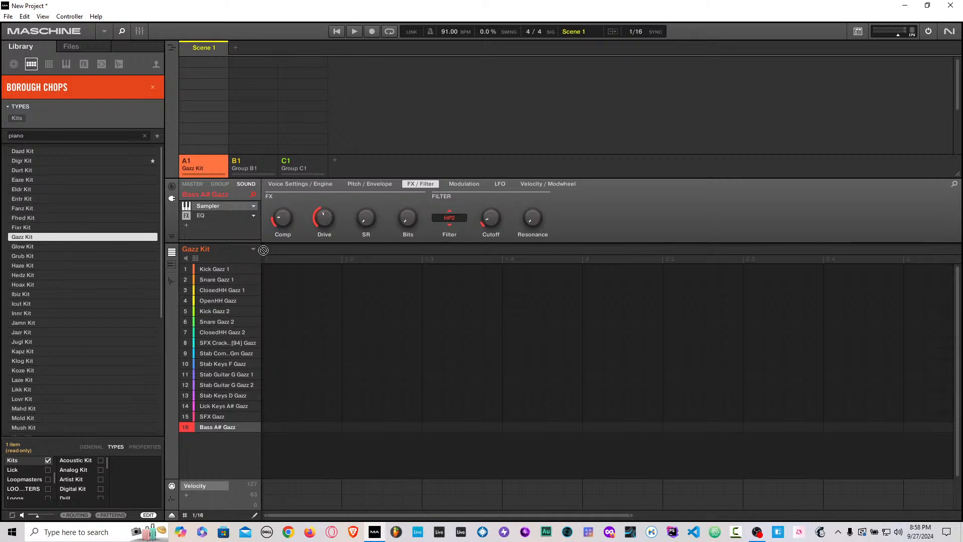
{"action": "left_click", "coordinate": [259, 170]}
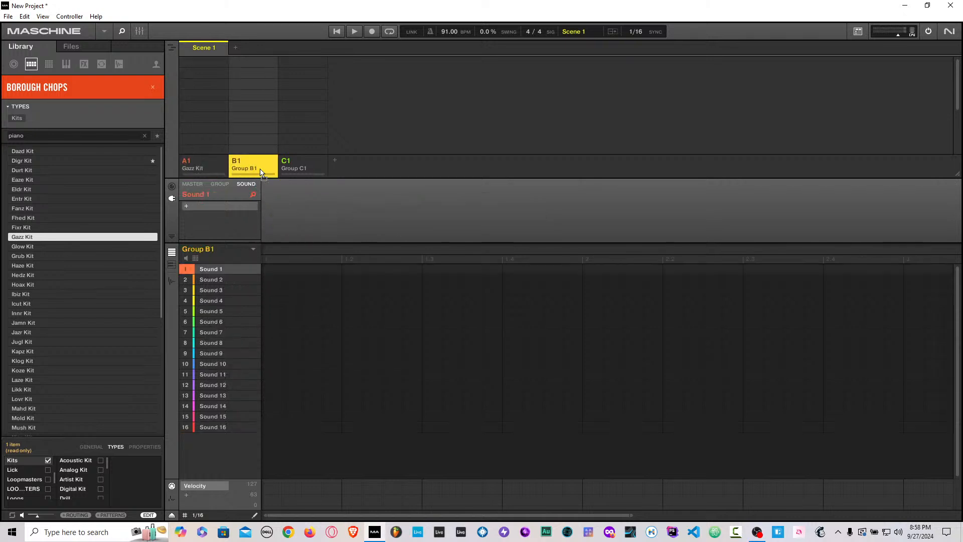
{"action": "left_click_drag", "start_coordinate": [260, 165], "coordinate": [259, 165]}
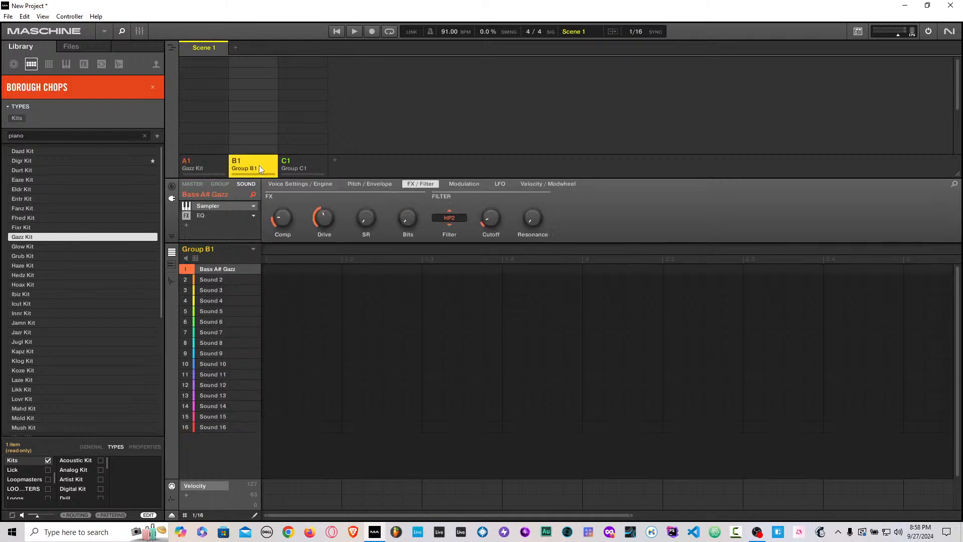
Step: Move the Gm stab in slot 9 and Stab Keys F Gazz from the Gazz Kit into group C1
{"action": "left_click", "coordinate": [212, 160]}
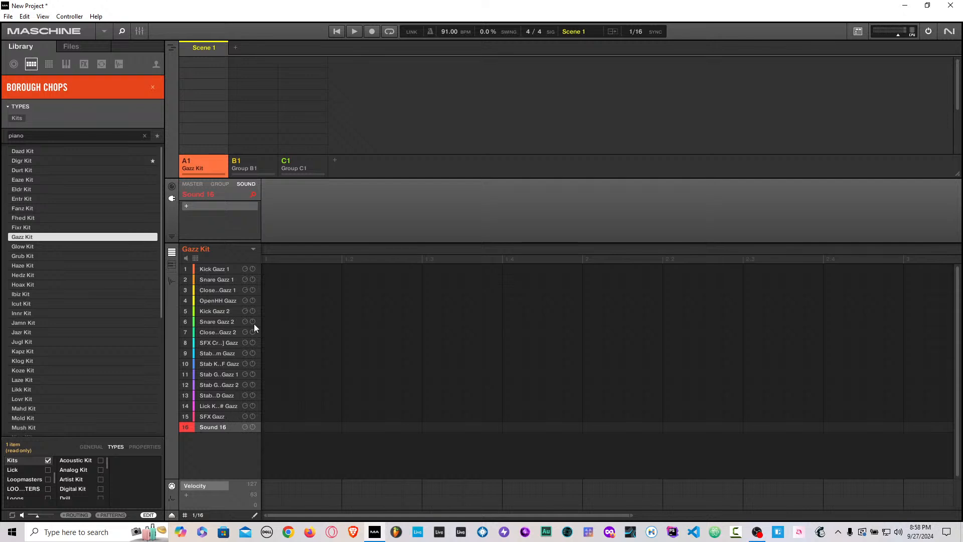
{"action": "left_click", "coordinate": [219, 354]}
{"action": "left_click", "coordinate": [298, 164]}
{"action": "key", "text": "ctrl+v"}
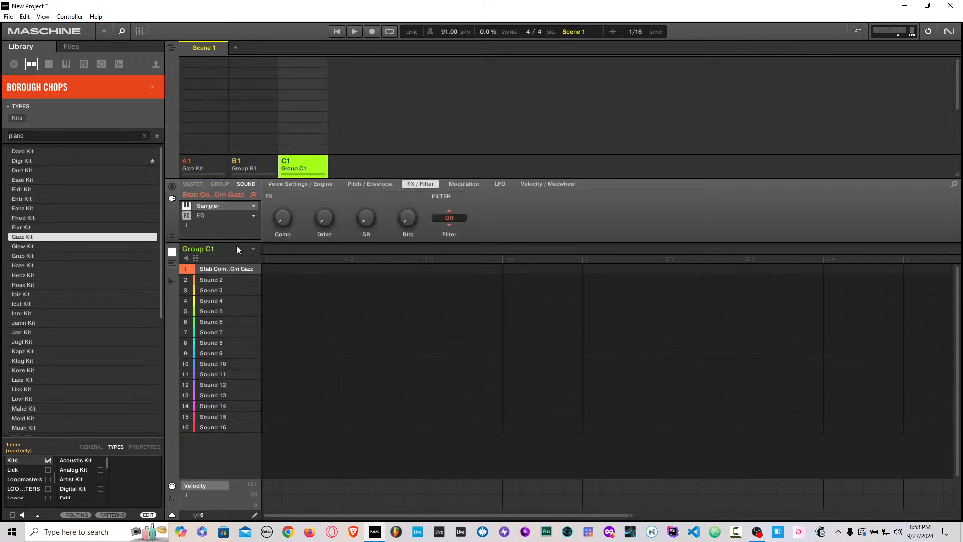
{"action": "left_click", "coordinate": [206, 164]}
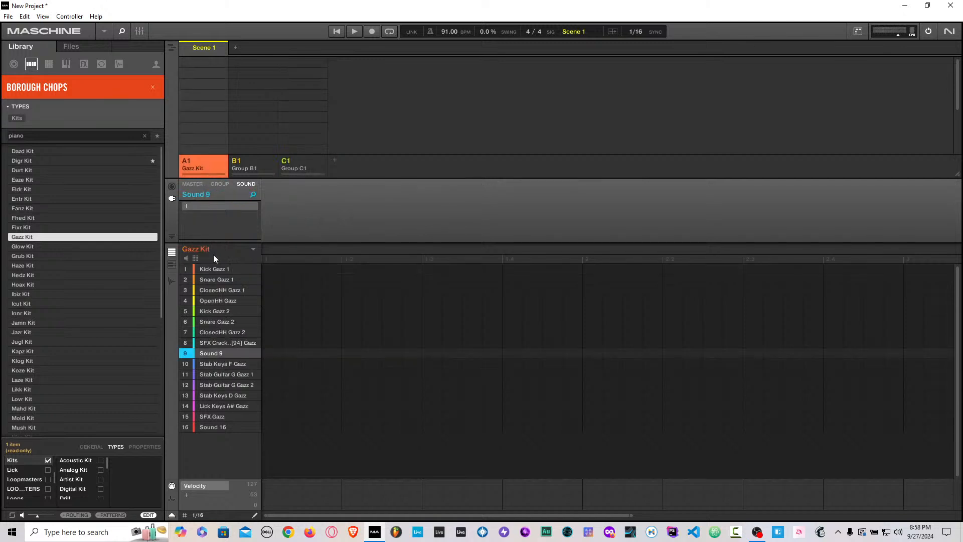
{"action": "left_click", "coordinate": [224, 363]}
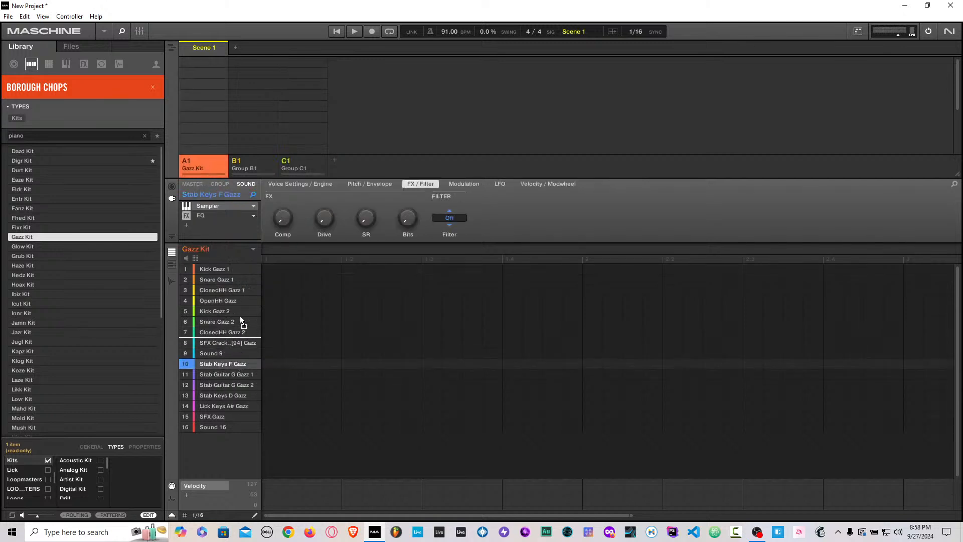
{"action": "left_click", "coordinate": [306, 164]}
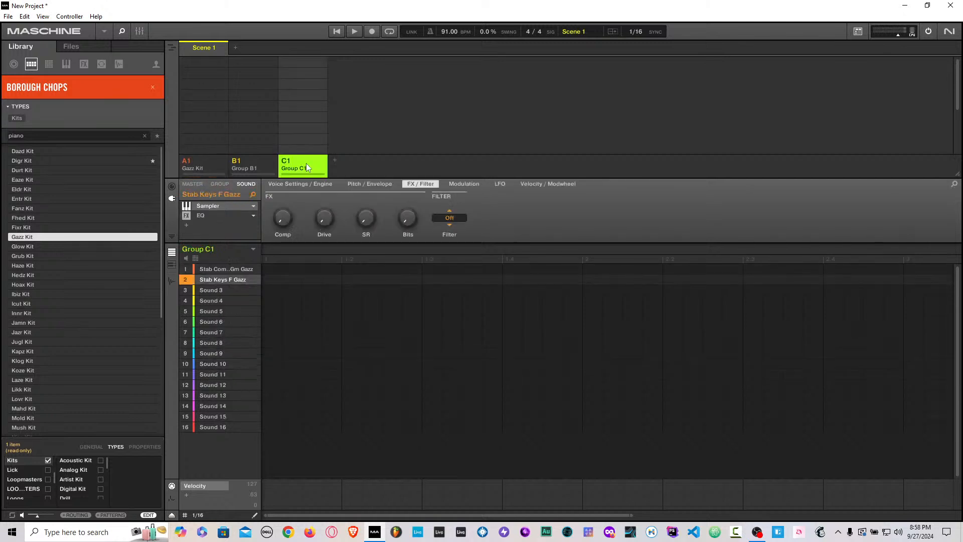
Step: Move Stab Guitar G Gazz 1 and 2, Stab Keys D Gazz and Lick Keys A# Gazz from the Gazz Kit into group C1
{"action": "left_click", "coordinate": [209, 165]}
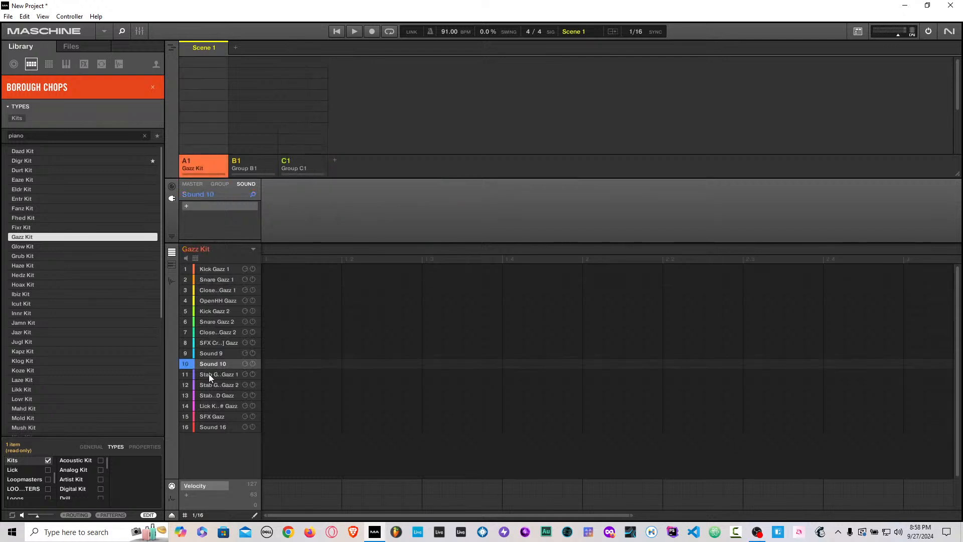
{"action": "left_click_drag", "start_coordinate": [209, 374], "coordinate": [316, 173]}
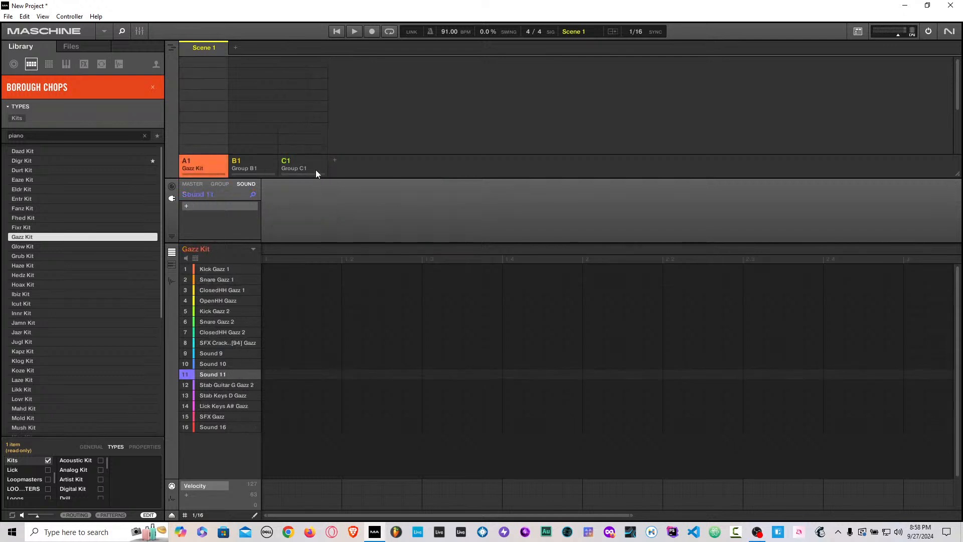
{"action": "left_click_drag", "start_coordinate": [227, 384], "coordinate": [305, 161]}
{"action": "left_click_drag", "start_coordinate": [212, 395], "coordinate": [315, 173]}
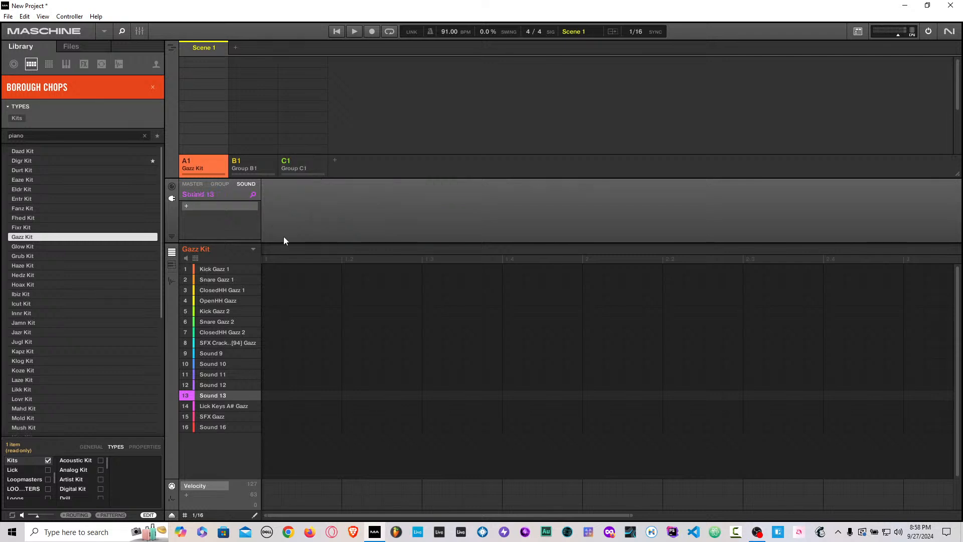
{"action": "left_click_drag", "start_coordinate": [212, 406], "coordinate": [307, 173]}
Step: Add group D1 and move the SFX Gazz sound from the Gazz Kit into it
{"action": "left_click", "coordinate": [334, 160]}
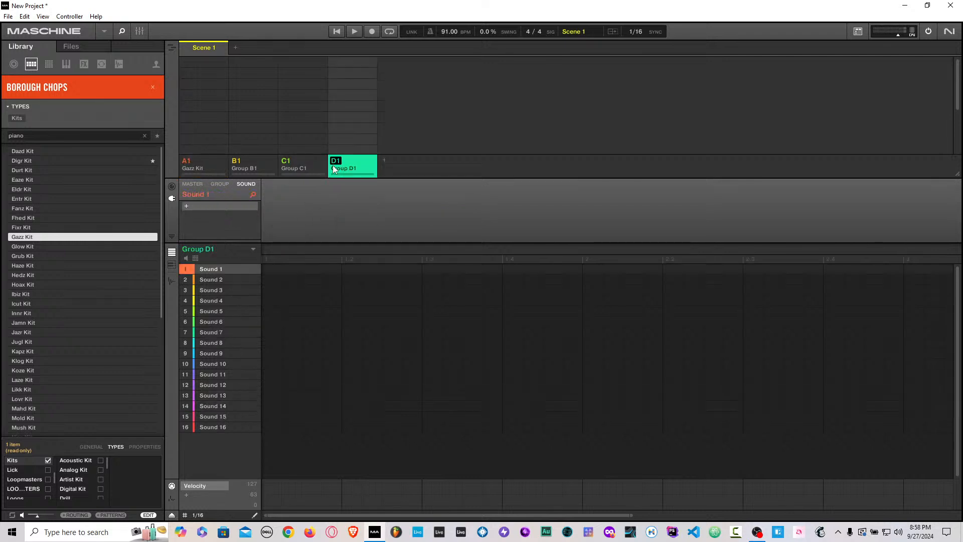
{"action": "left_click", "coordinate": [201, 163]}
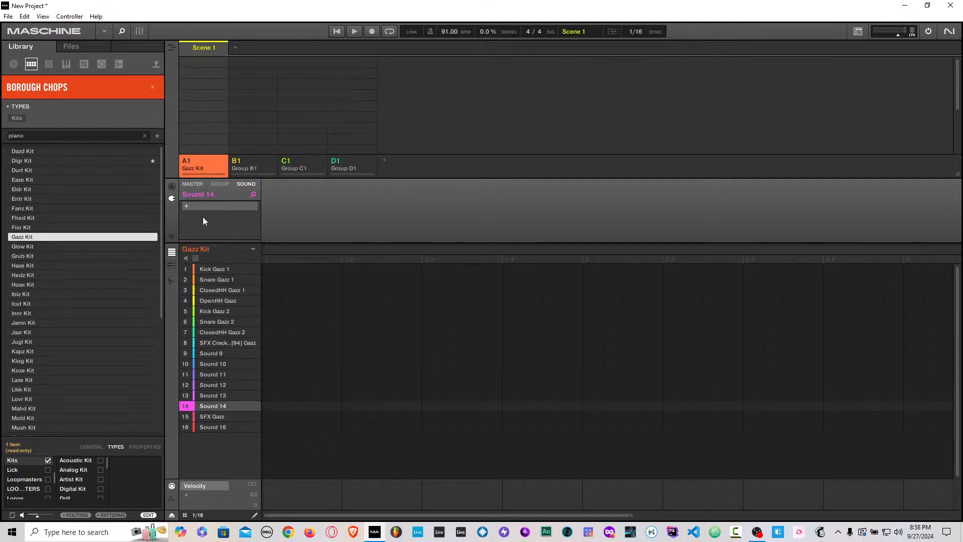
{"action": "left_click_drag", "start_coordinate": [221, 417], "coordinate": [351, 158]}
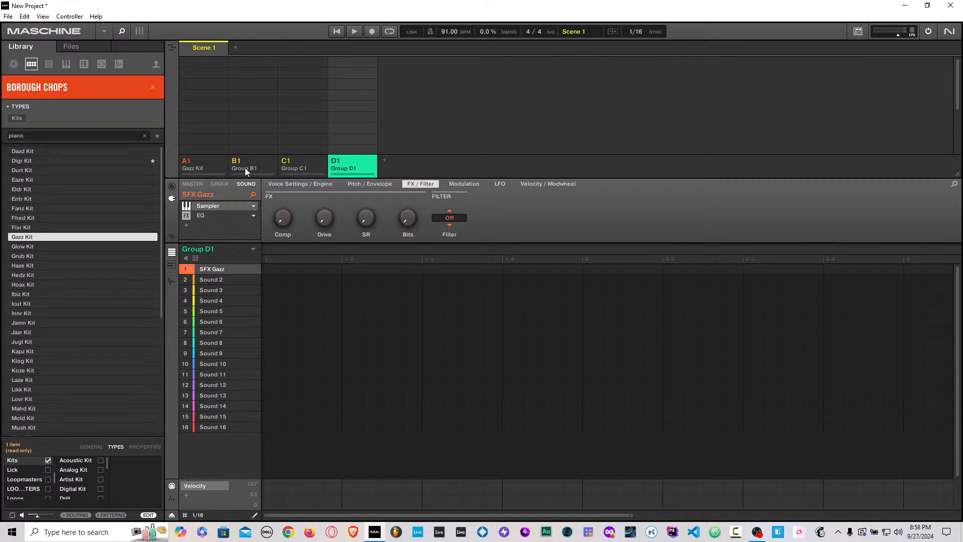
Step: Rename group A1 as Drums and group B1 as Bass
{"action": "left_click", "coordinate": [193, 168]}
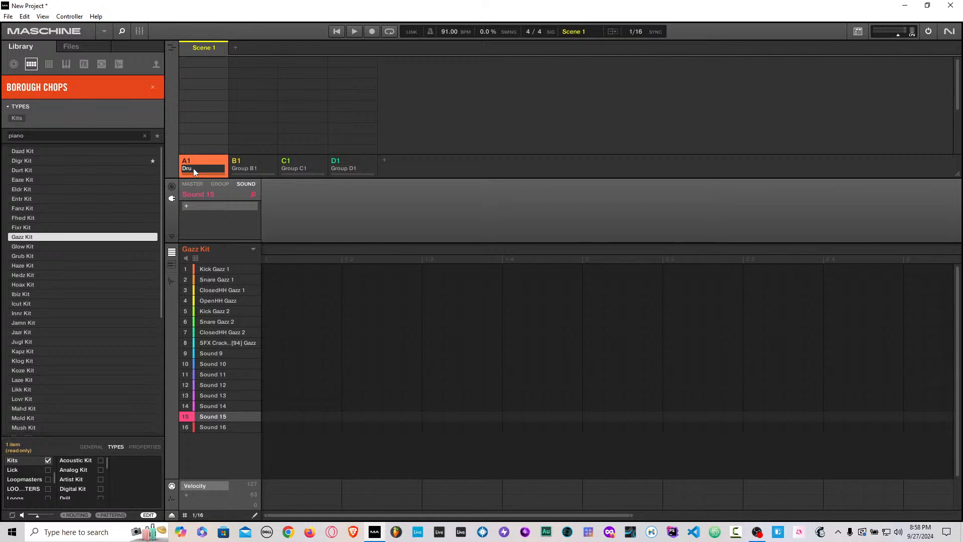
{"action": "key", "text": "Return"}
{"action": "left_click", "coordinate": [244, 167]}
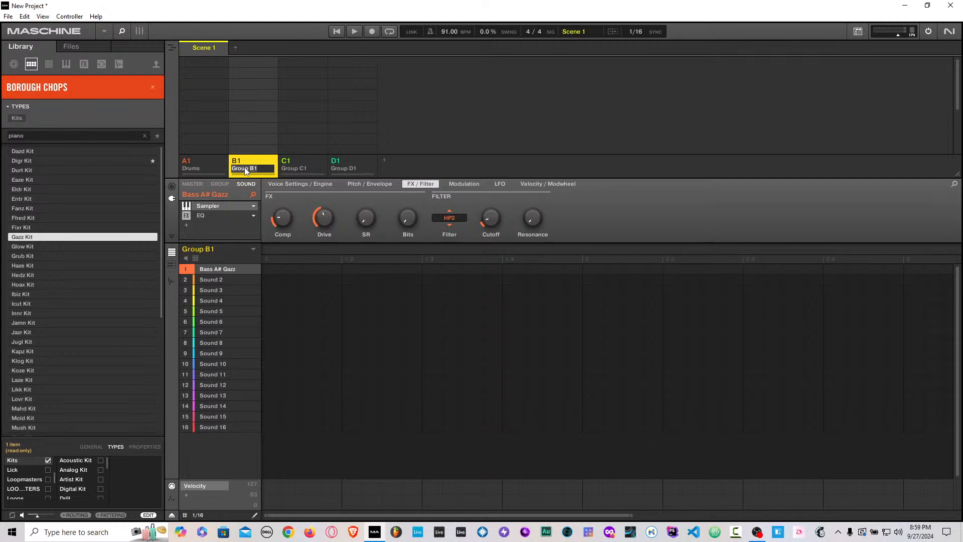
{"action": "type", "text": "Bass"}
{"action": "key", "text": "Return"}
Step: Rename group C1 as Stabs and group D1 as Fx
{"action": "double_click", "coordinate": [305, 172]}
{"action": "type", "text": "S"}
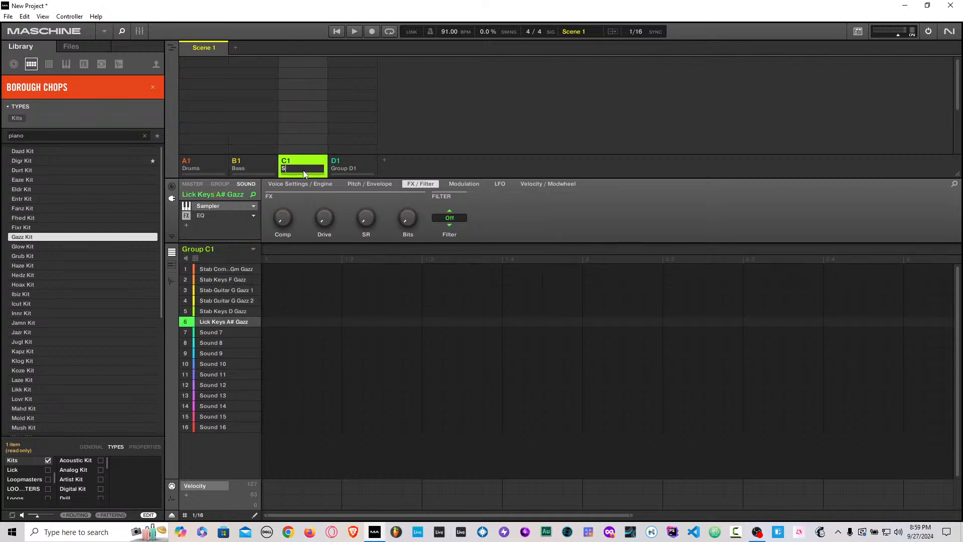
{"action": "type", "text": "tabs"}
{"action": "key", "text": "Return"}
{"action": "double_click", "coordinate": [342, 171]}
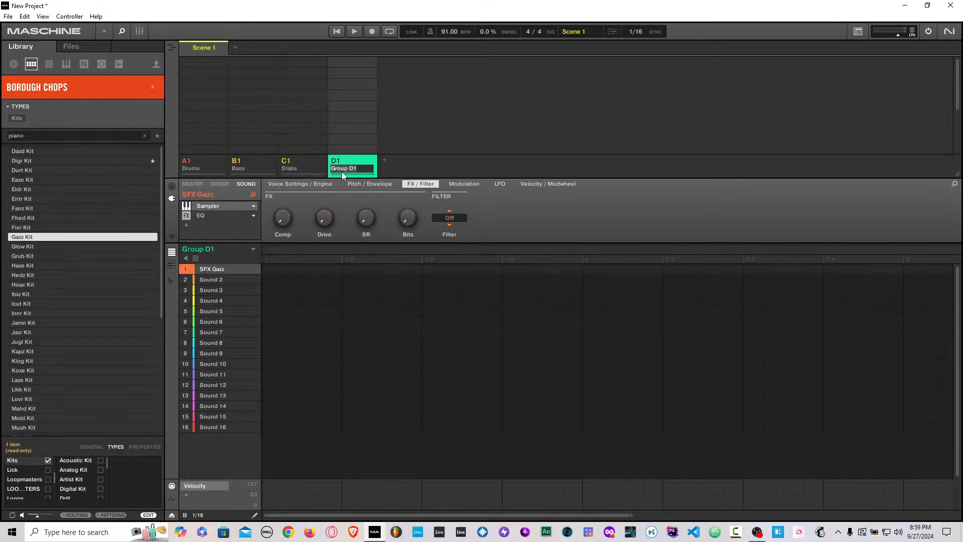
{"action": "type", "text": "Fx"}
{"action": "key", "text": "Return"}
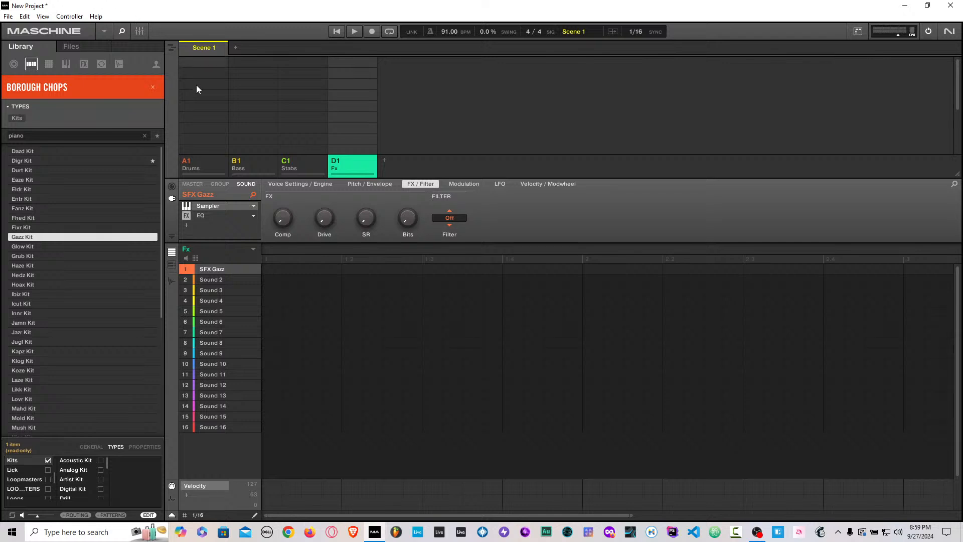
Step: Review the audio export's scene and source choices, set the source to Group, and close the dialog without exporting
{"action": "left_click", "coordinate": [212, 163]}
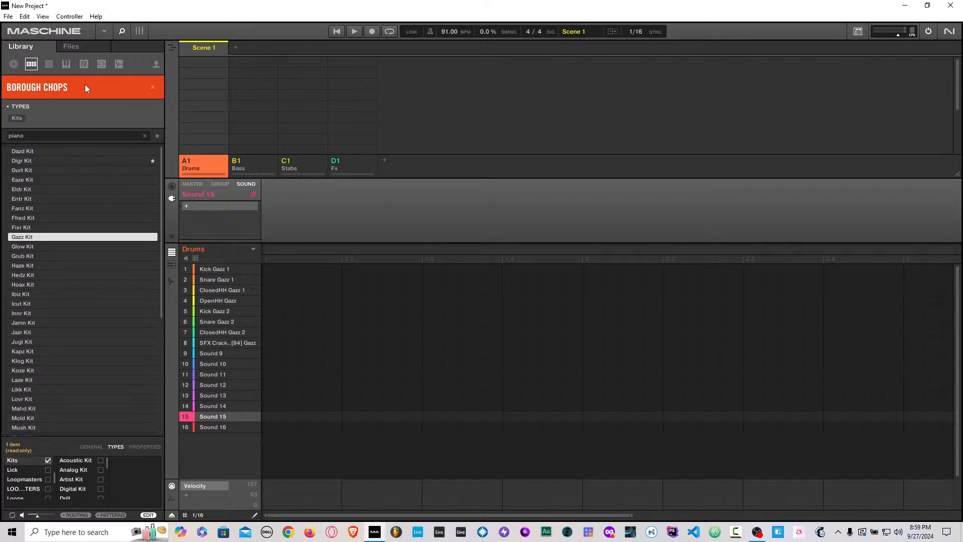
{"action": "left_click", "coordinate": [8, 16]}
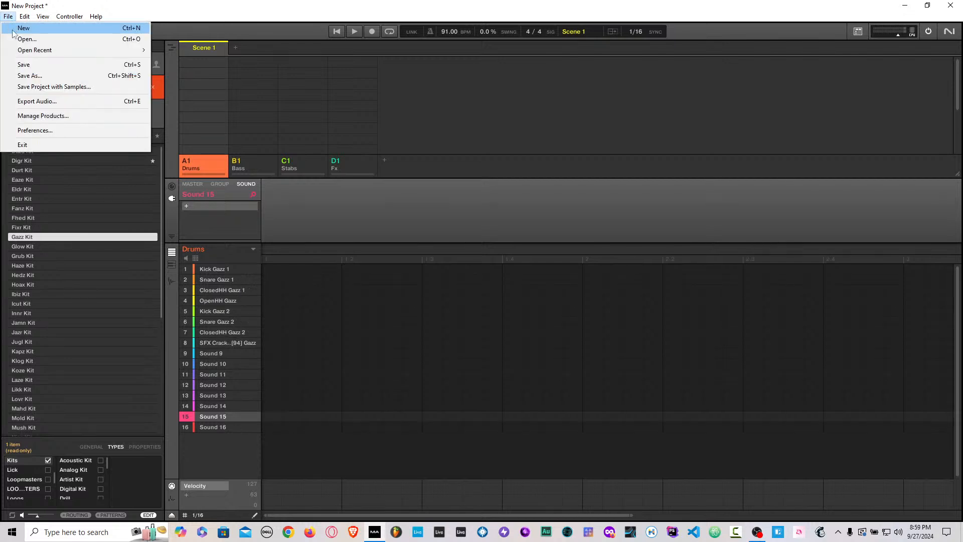
{"action": "left_click", "coordinate": [30, 102]}
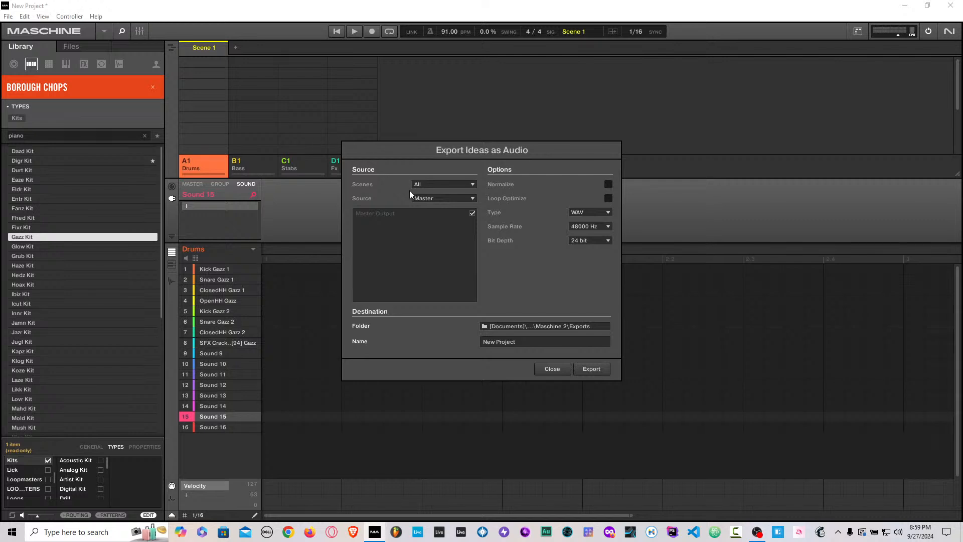
{"action": "left_click", "coordinate": [441, 185]}
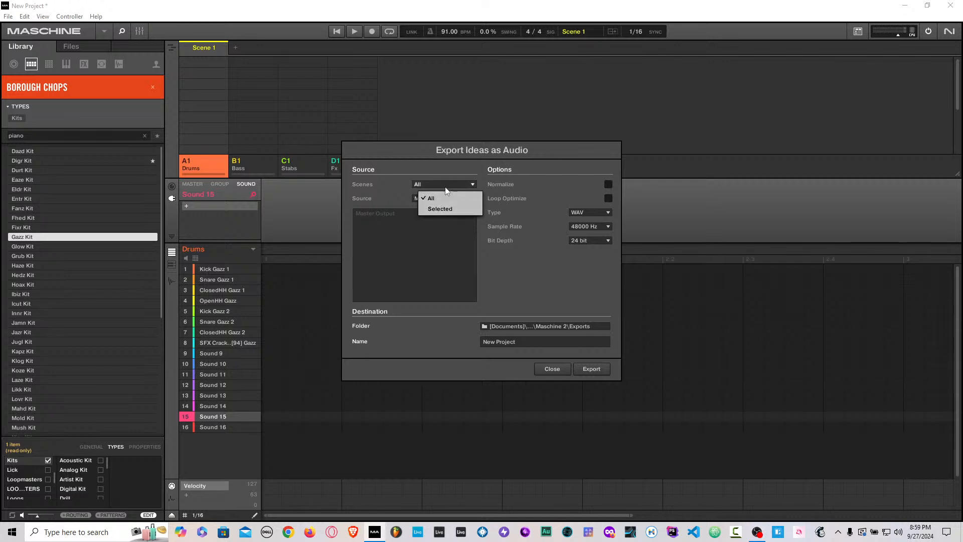
{"action": "left_click", "coordinate": [445, 184]}
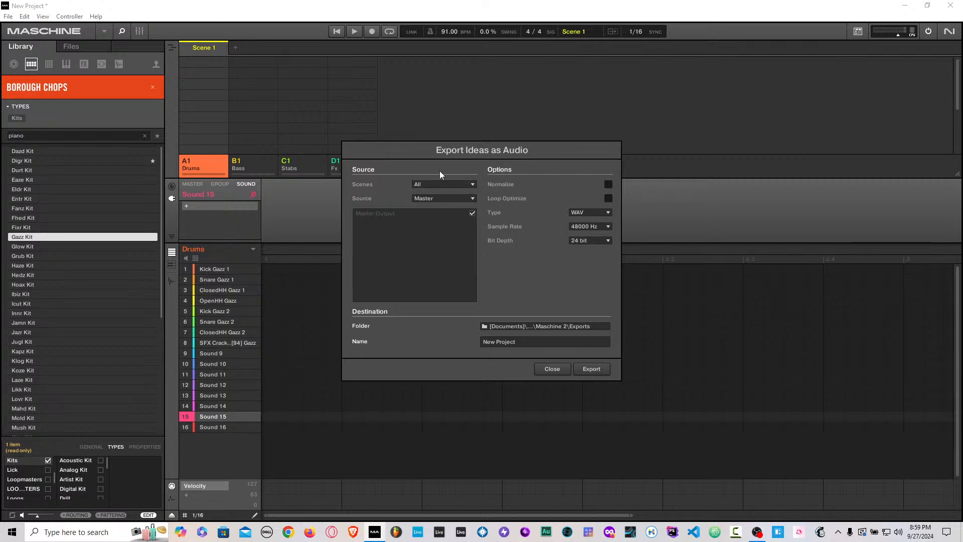
{"action": "left_click", "coordinate": [443, 198]}
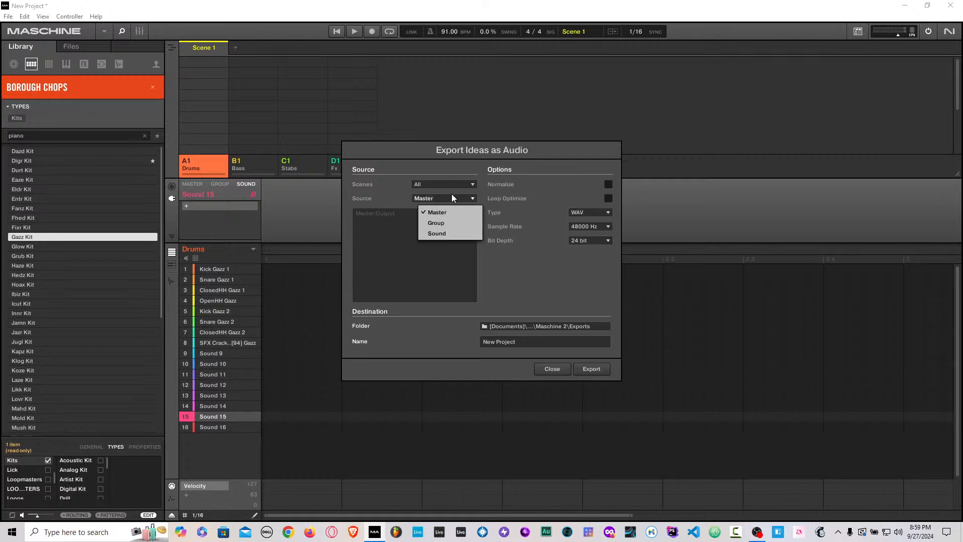
{"action": "left_click", "coordinate": [456, 224]}
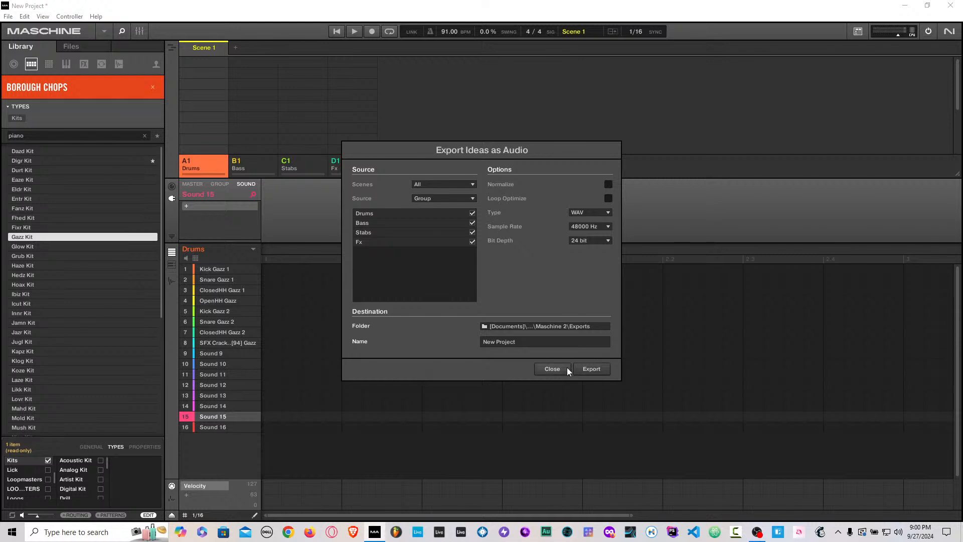
{"action": "left_click", "coordinate": [552, 368]}
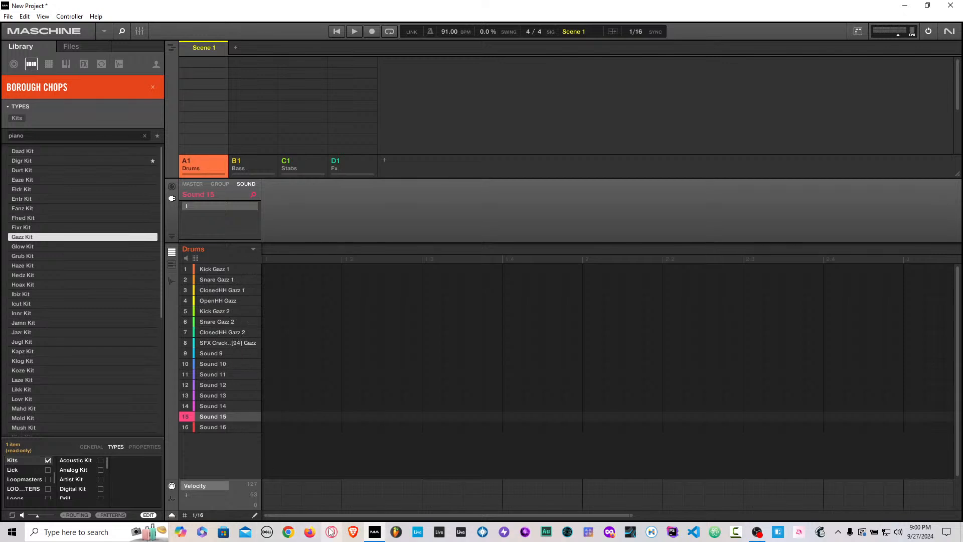
Step: Switch to Chrome and dismiss the notice about the disabled Unstoppable Domains extension
{"action": "left_click", "coordinate": [295, 535]}
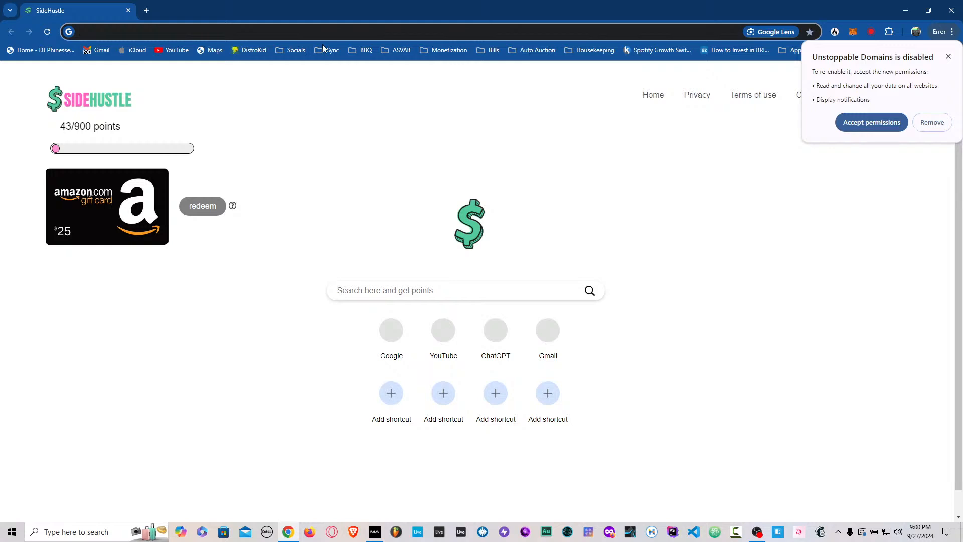
{"action": "left_click", "coordinate": [949, 58]}
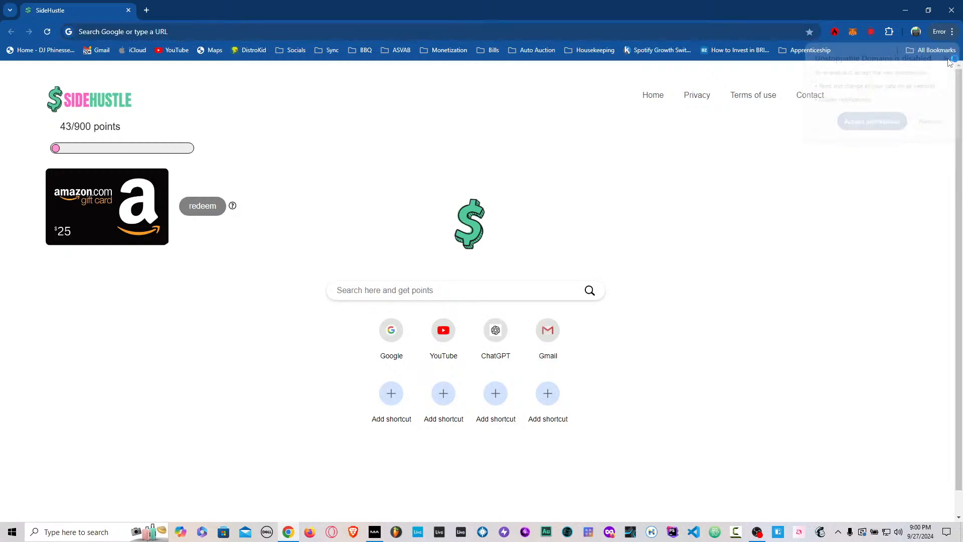
Step: Open the YouTube channel saved in the Socials bookmarks, look over its home page and live stream listing, and close the browser
{"action": "left_click", "coordinate": [288, 50]}
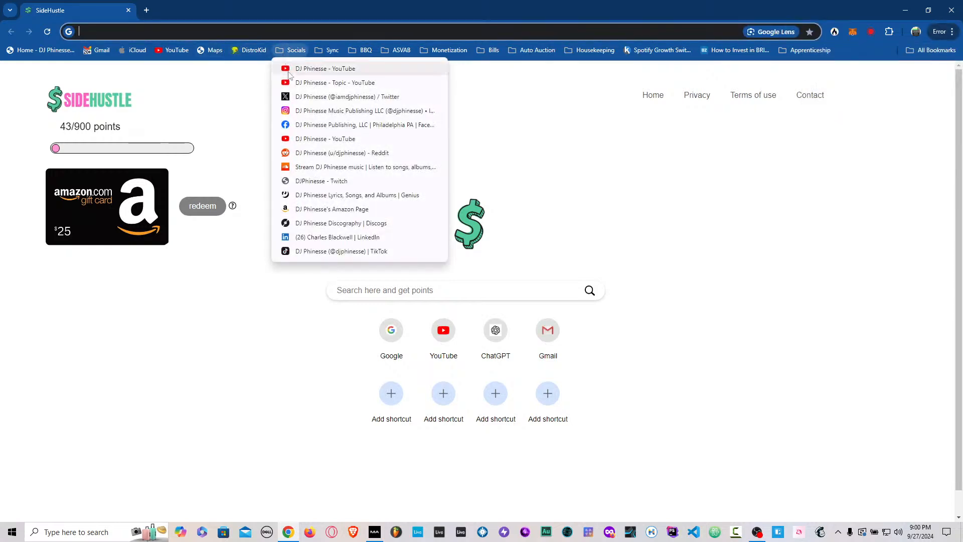
{"action": "left_click", "coordinate": [322, 139]}
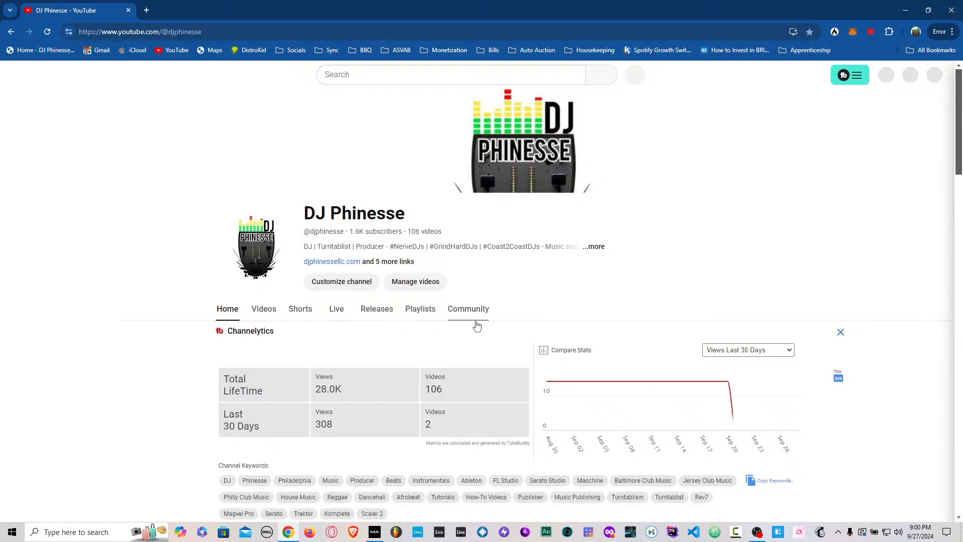
{"action": "scroll", "coordinate": [478, 326], "scroll_direction": "down", "scroll_amount": 2}
{"action": "scroll", "coordinate": [479, 326], "scroll_direction": "up", "scroll_amount": 1}
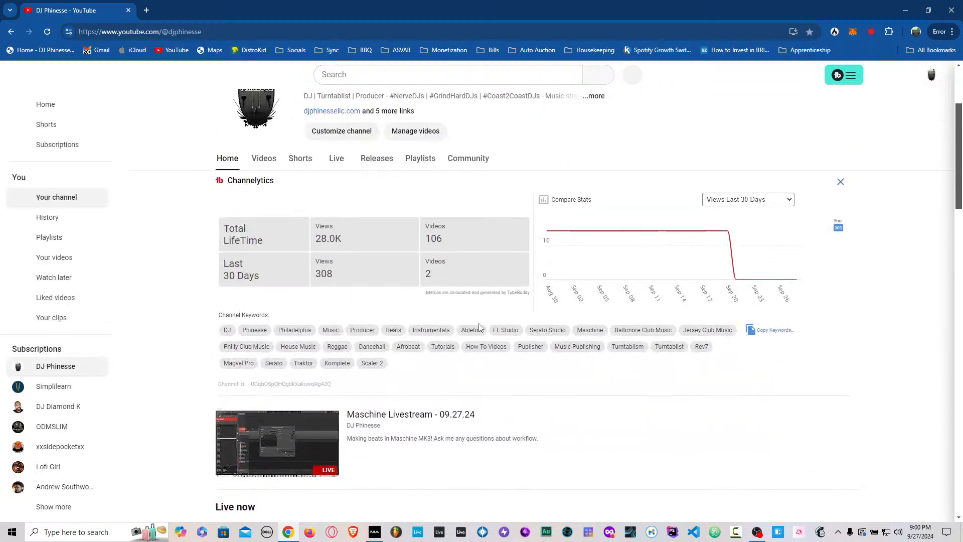
{"action": "scroll", "coordinate": [479, 327], "scroll_direction": "up", "scroll_amount": 3}
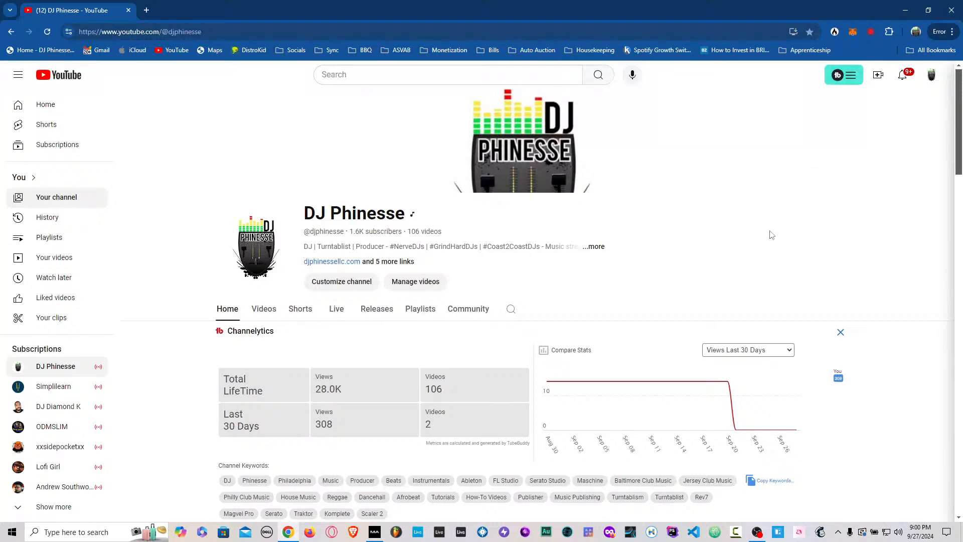
{"action": "scroll", "coordinate": [770, 235], "scroll_direction": "down", "scroll_amount": 5}
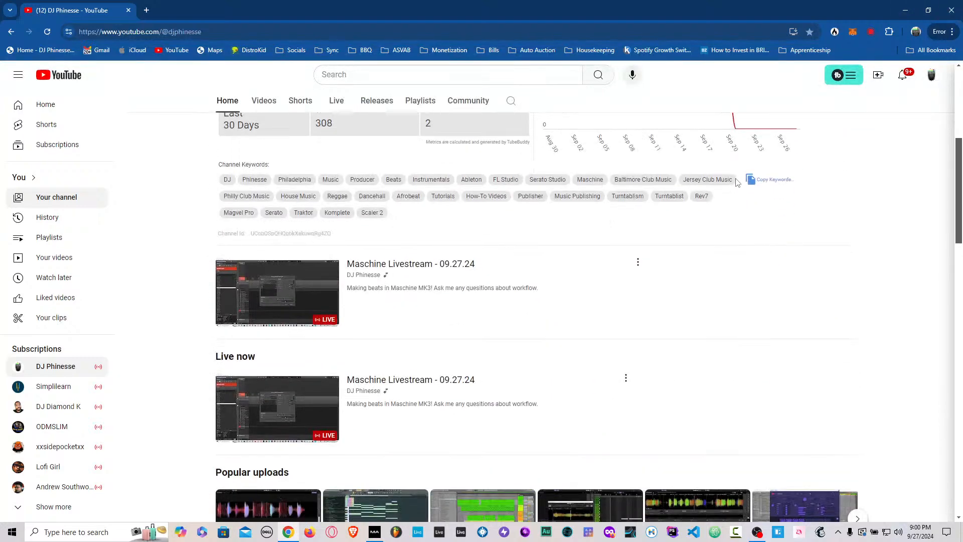
{"action": "left_click", "coordinate": [952, 10]}
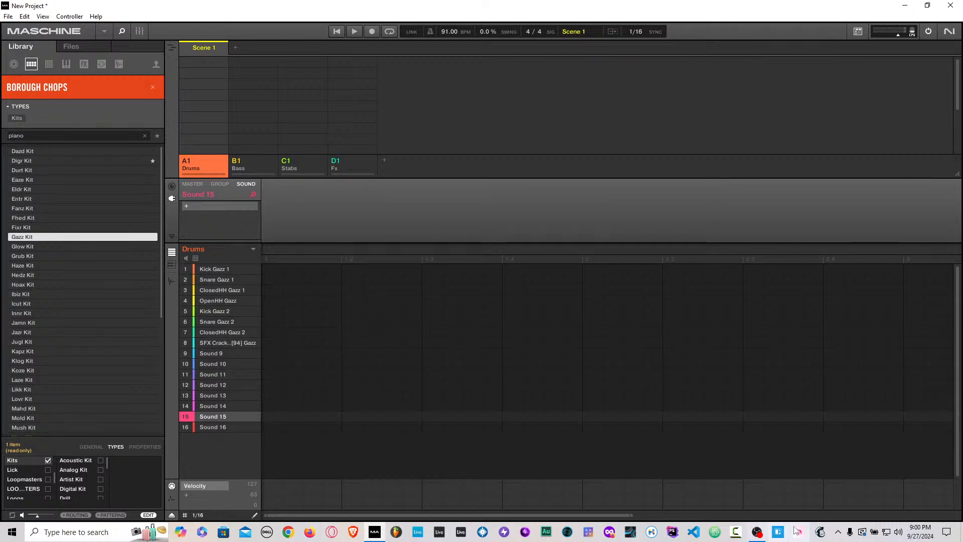
{"action": "left_click", "coordinate": [756, 534]}
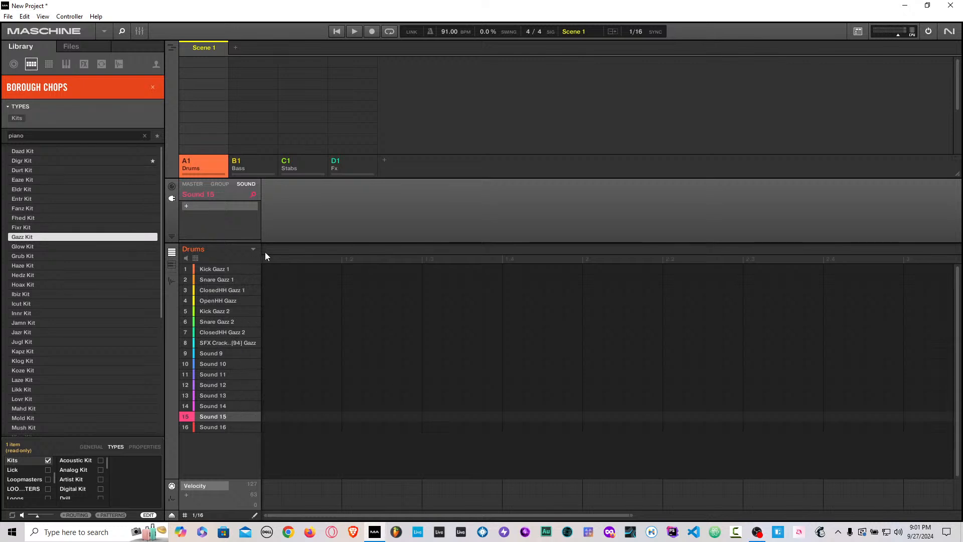
Step: Add a fifth group, E1, after the Fx group and rename it Efx
{"action": "left_click", "coordinate": [384, 161]}
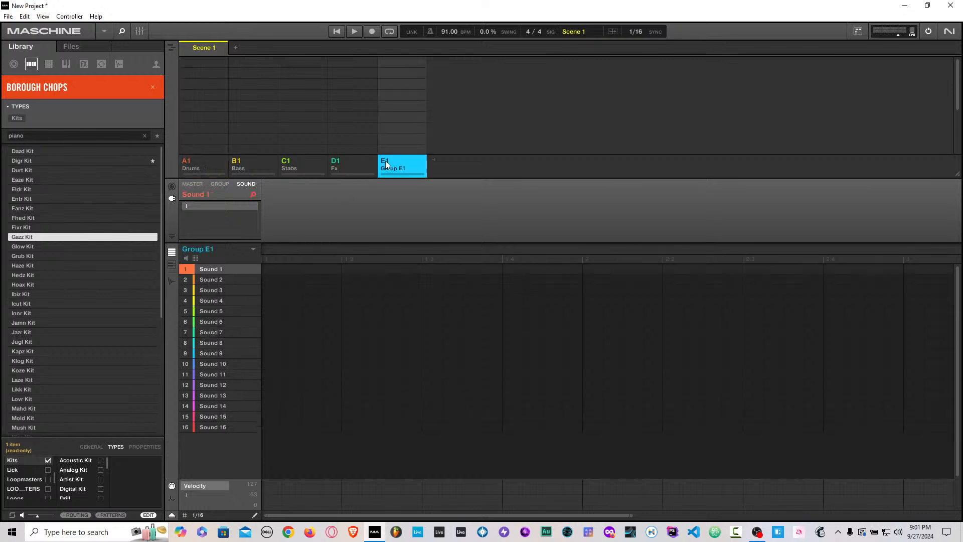
{"action": "double_click", "coordinate": [387, 170]}
{"action": "key", "text": "Return"}
Step: Load the IK Multimedia VST3 reverb TR5 CSR Room on the Efx group's first sound
{"action": "left_click", "coordinate": [188, 206]}
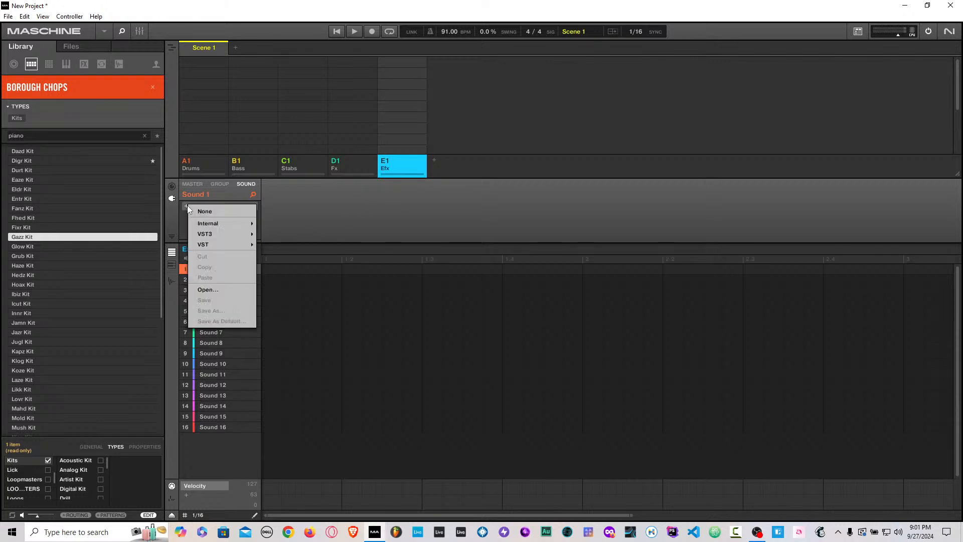
{"action": "mouse_move", "coordinate": [204, 235]}
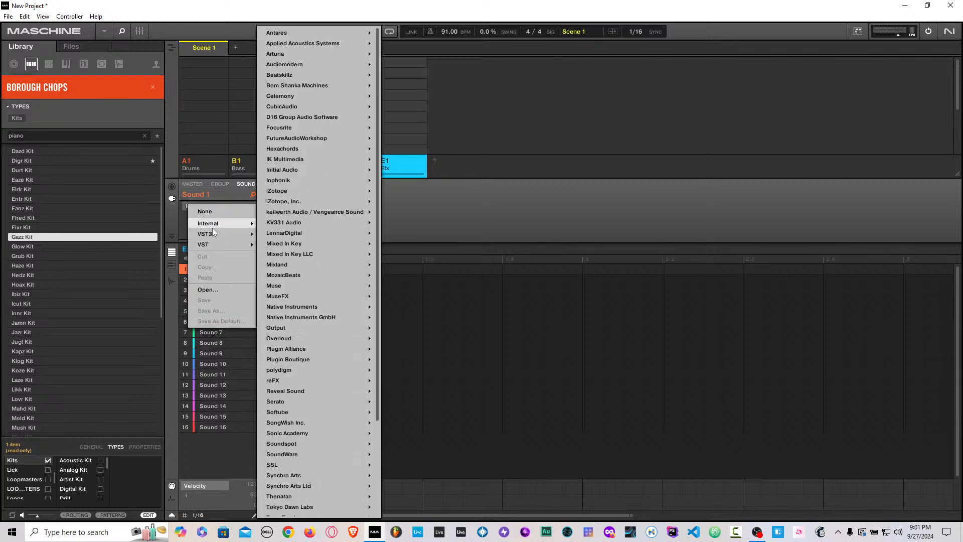
{"action": "mouse_move", "coordinate": [233, 224]}
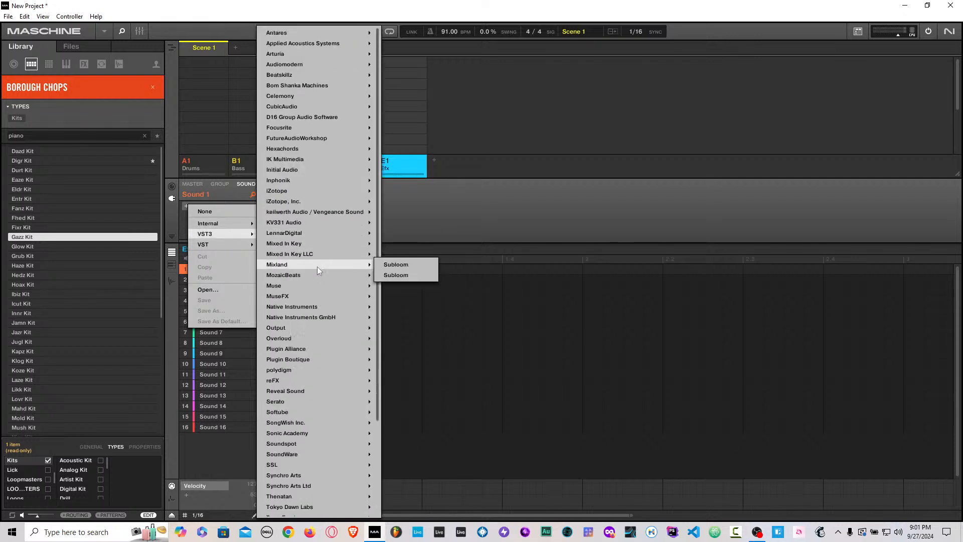
{"action": "mouse_move", "coordinate": [327, 102]}
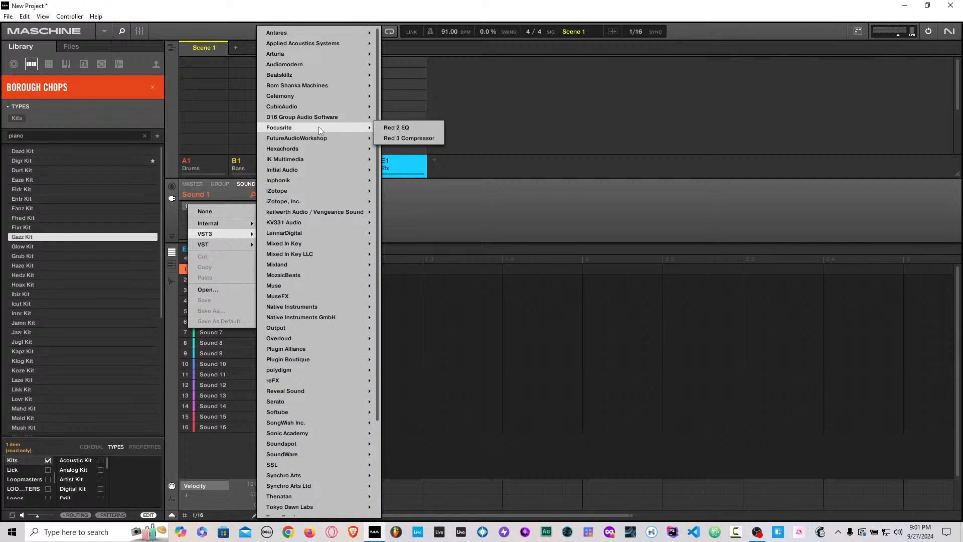
{"action": "mouse_move", "coordinate": [316, 146]}
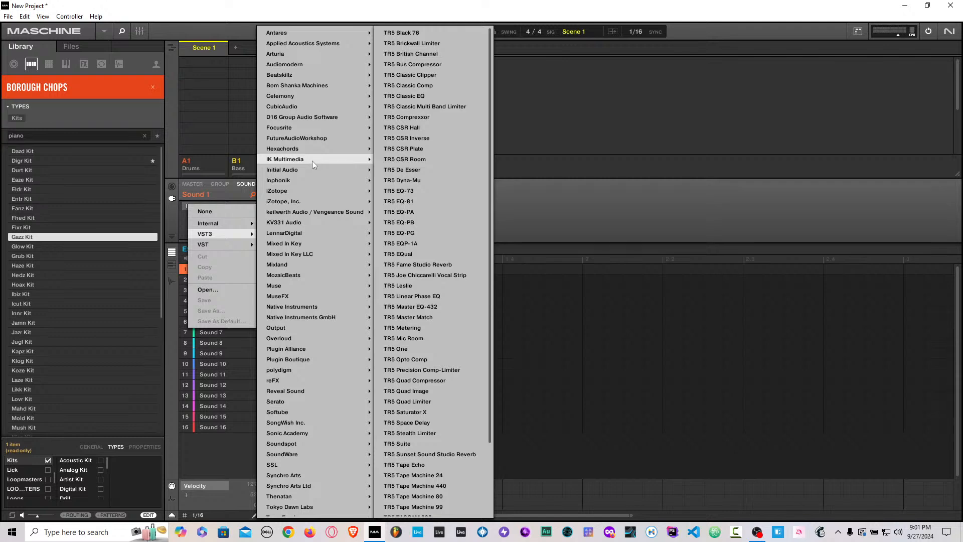
{"action": "left_click", "coordinate": [408, 159]}
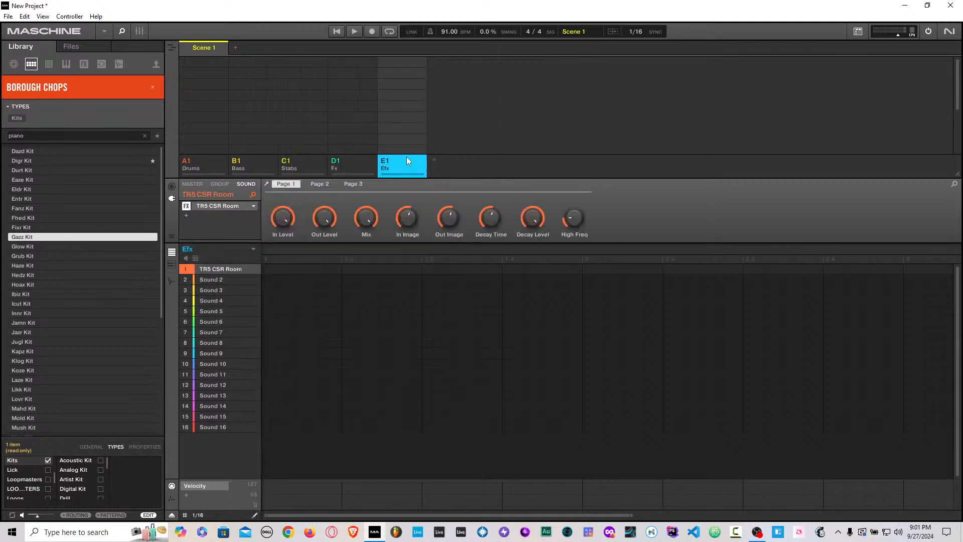
Step: Load the Send preset Smooth Drums Room in the CSR Room reverb's own window and close that window
{"action": "left_click", "coordinate": [266, 185]}
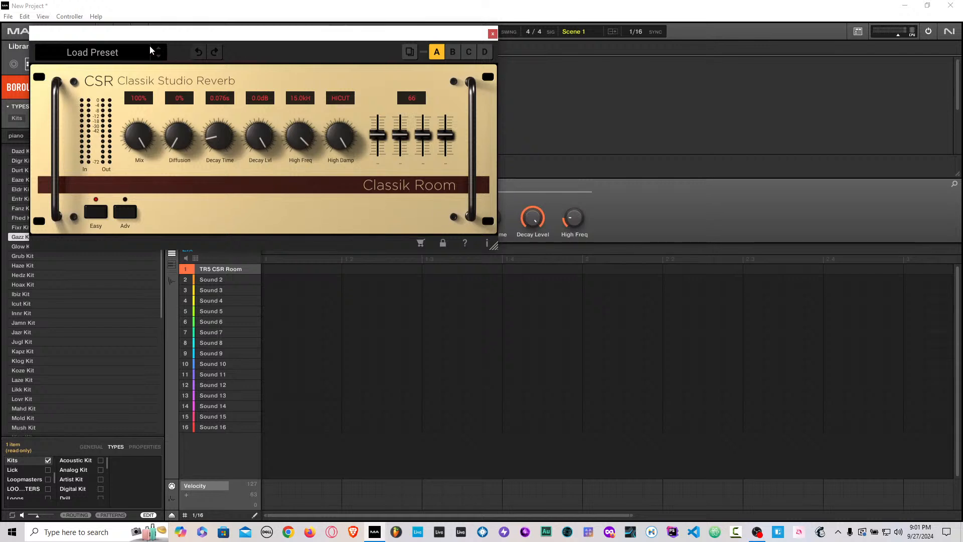
{"action": "left_click_drag", "start_coordinate": [149, 40], "coordinate": [371, 199]}
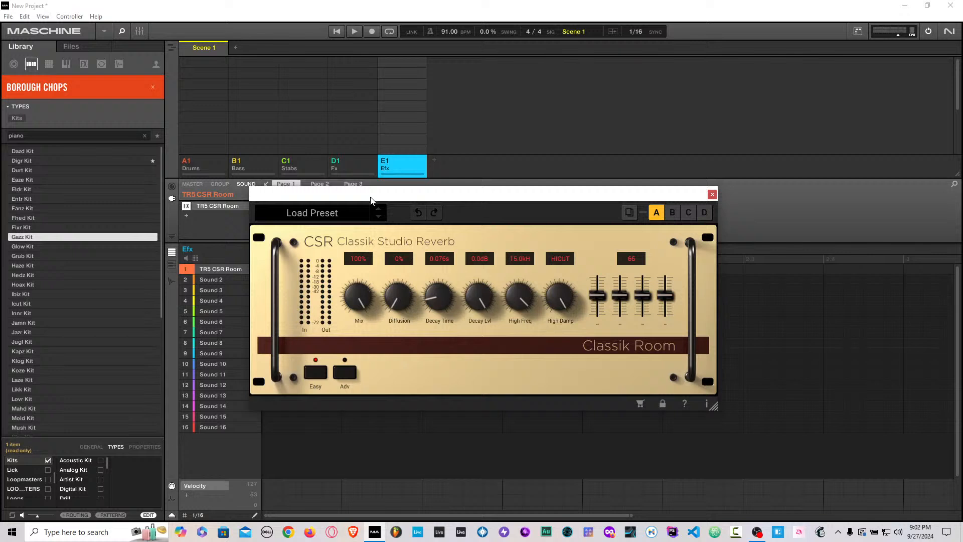
{"action": "left_click", "coordinate": [341, 213]}
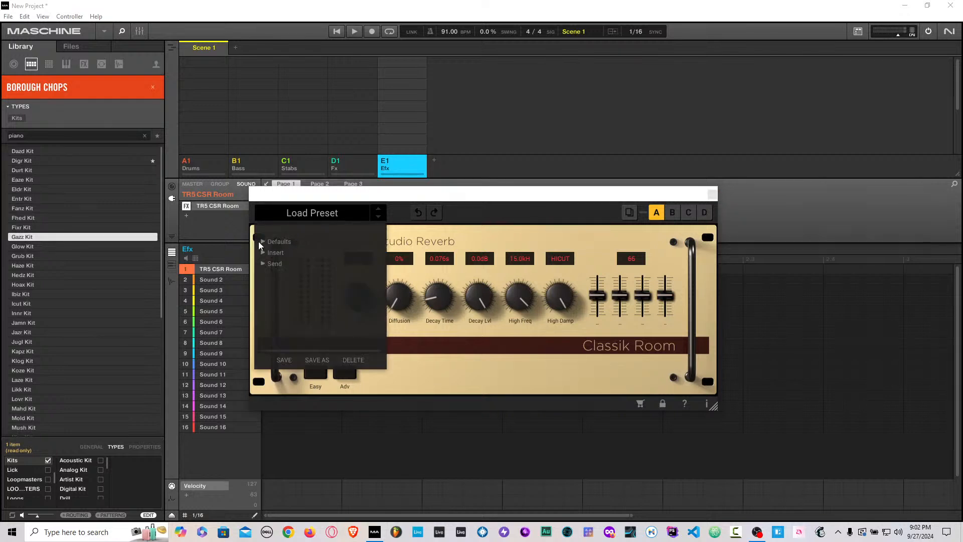
{"action": "left_click", "coordinate": [262, 263]}
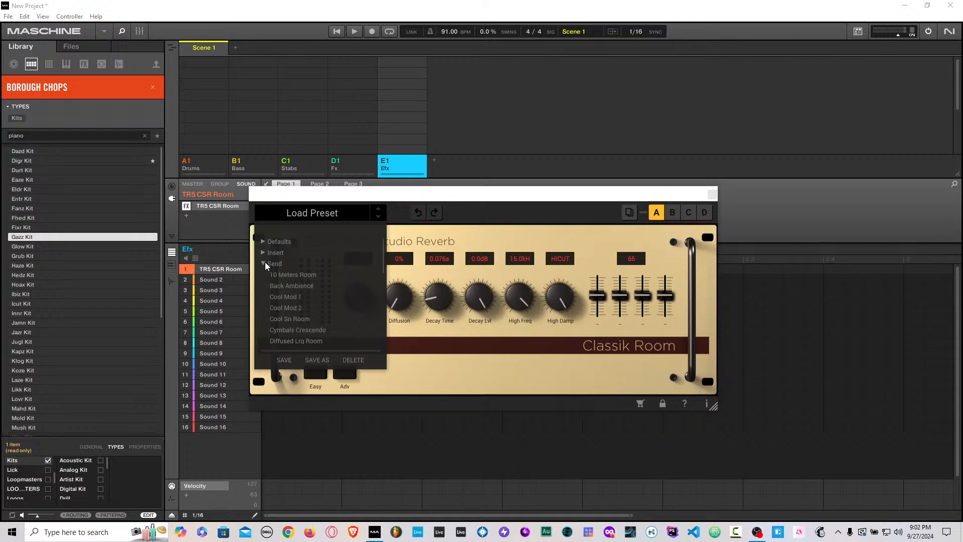
{"action": "scroll", "coordinate": [304, 315], "scroll_direction": "down", "scroll_amount": 3}
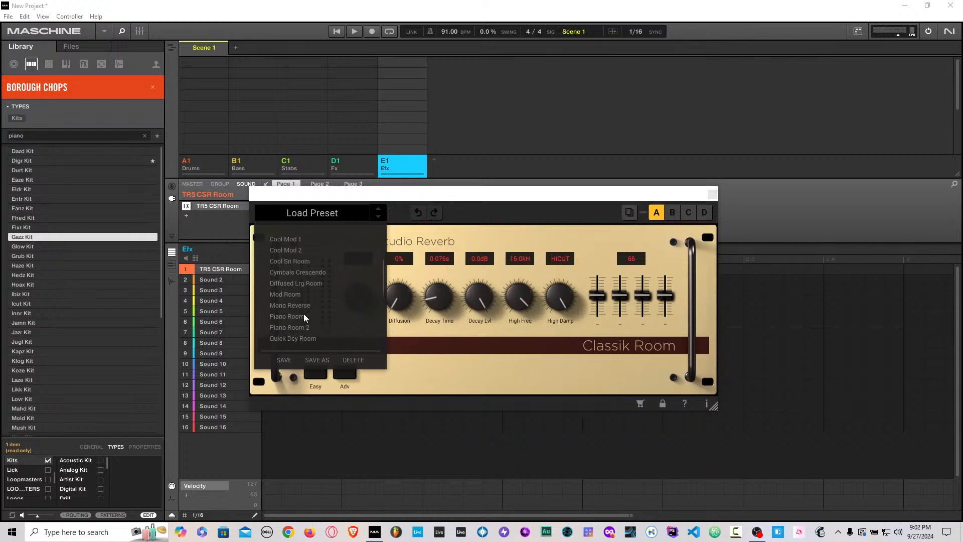
{"action": "scroll", "coordinate": [310, 317], "scroll_direction": "down", "scroll_amount": 3}
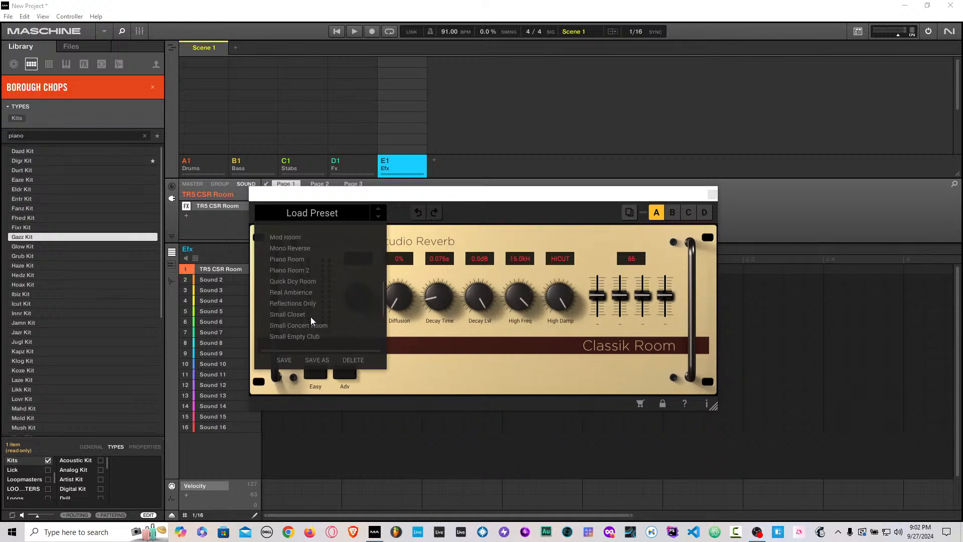
{"action": "scroll", "coordinate": [292, 318], "scroll_direction": "down", "scroll_amount": 3}
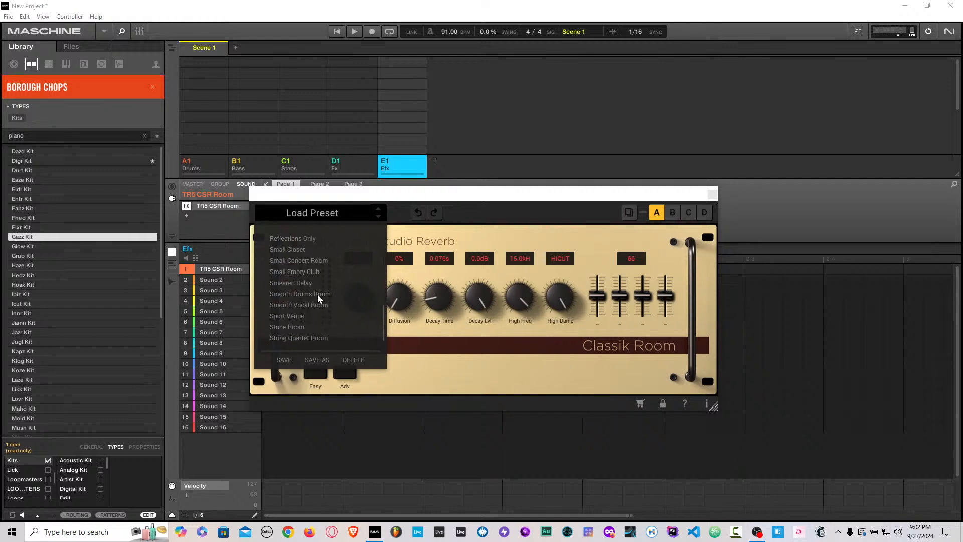
{"action": "left_click", "coordinate": [317, 294]}
{"action": "left_click", "coordinate": [490, 195]}
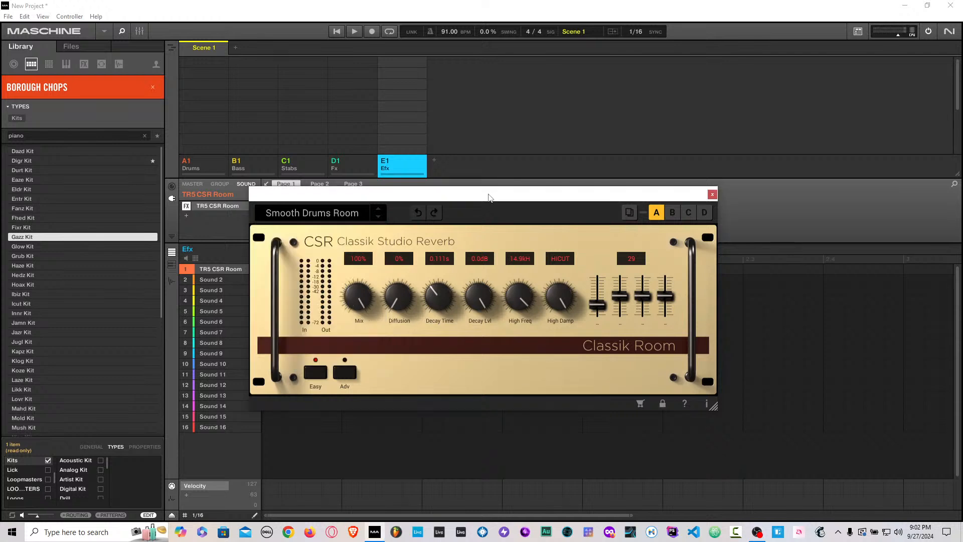
{"action": "left_click", "coordinate": [712, 196]}
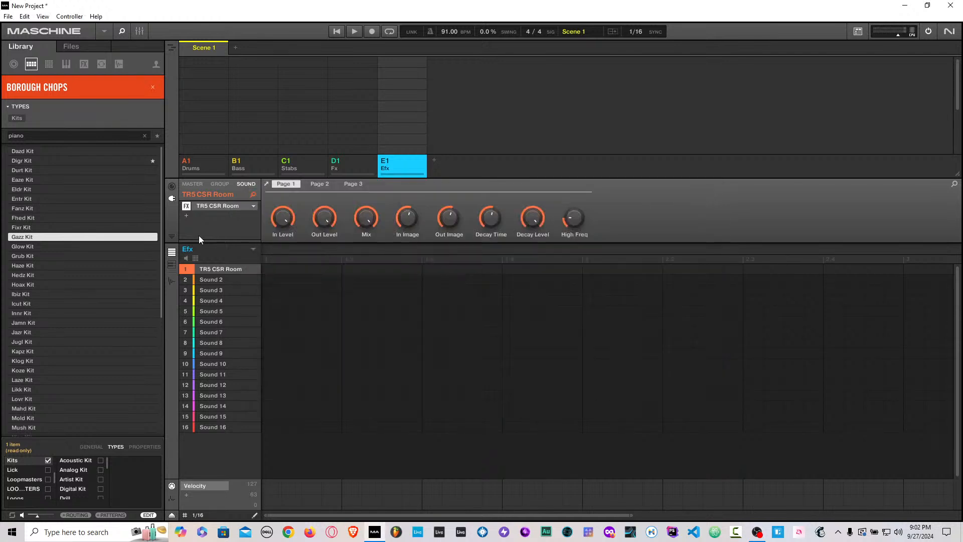
Step: Examine the input, output, groove and macro settings of the Drums group's Kick Gazz 1 sound, ending on its audio output
{"action": "left_click", "coordinate": [215, 166]}
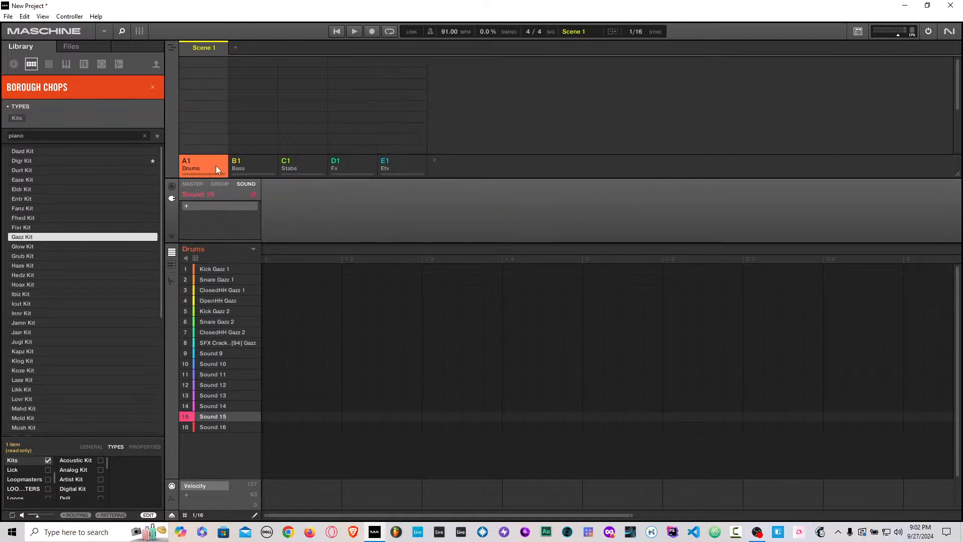
{"action": "left_click", "coordinate": [215, 269]}
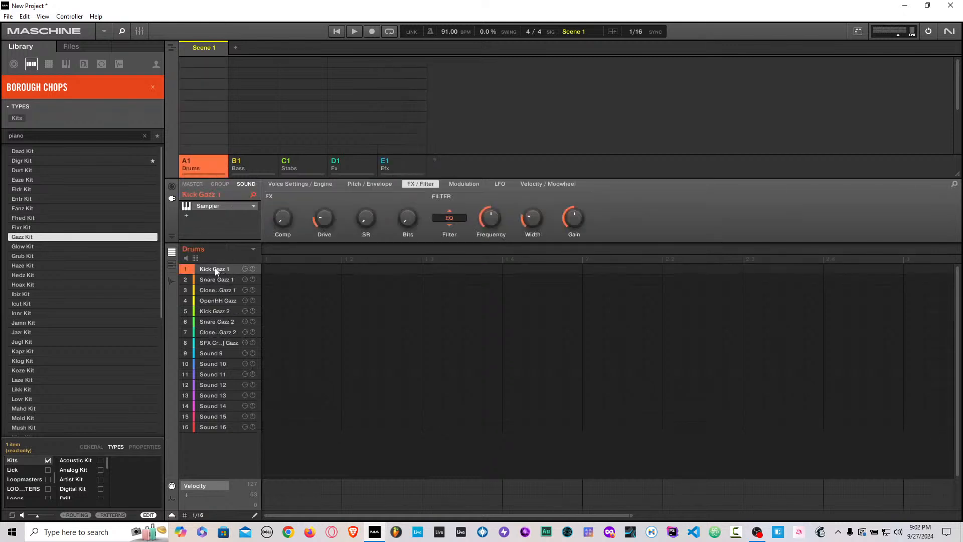
{"action": "left_click", "coordinate": [172, 187]}
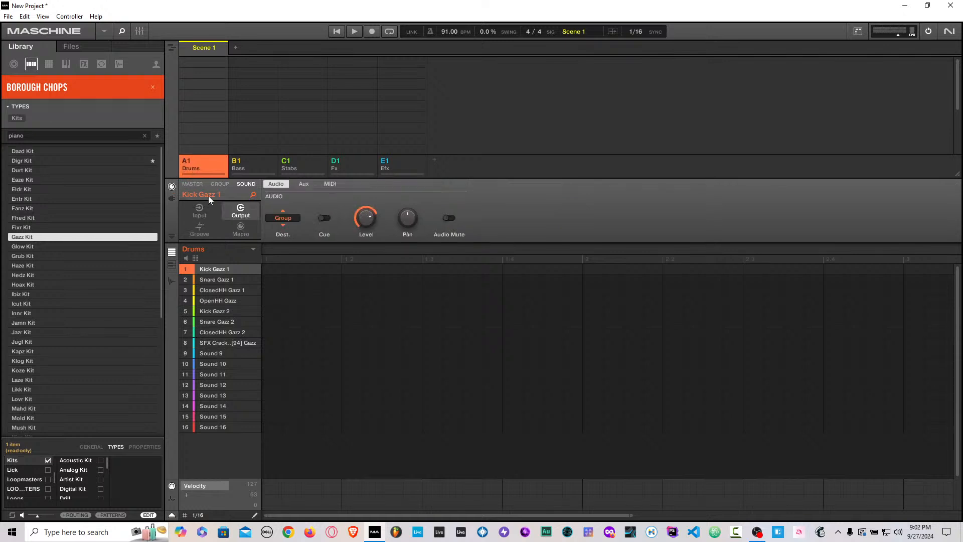
{"action": "left_click", "coordinate": [203, 212]}
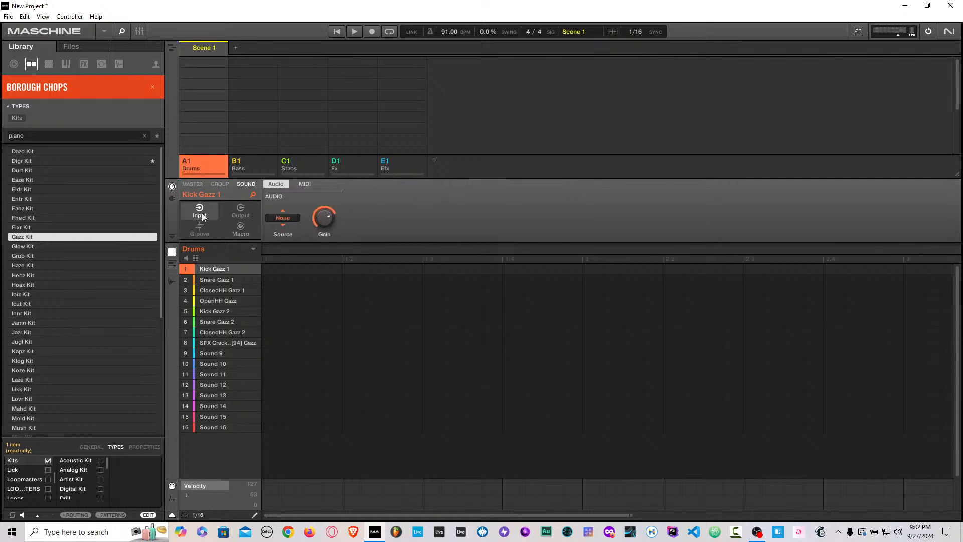
{"action": "left_click", "coordinate": [239, 212]}
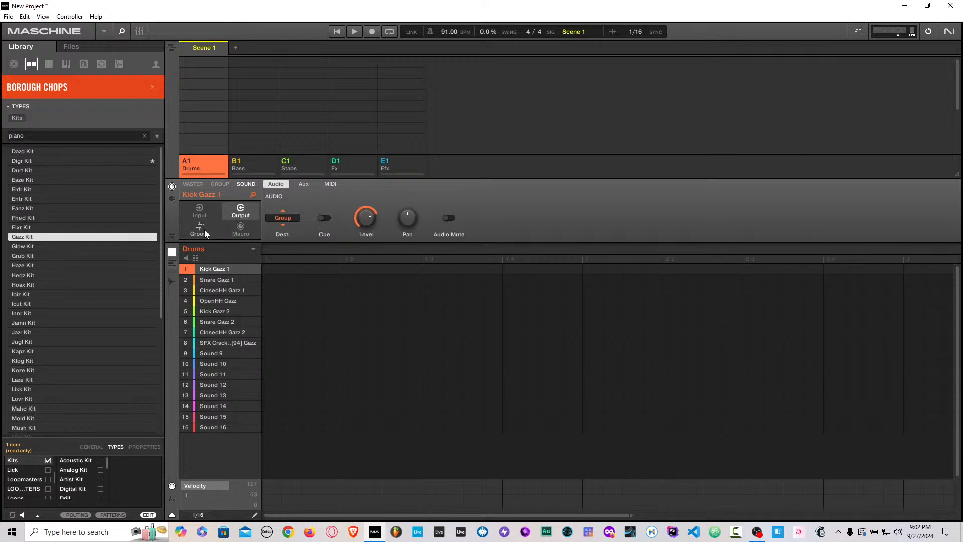
{"action": "left_click", "coordinate": [204, 230]}
{"action": "left_click", "coordinate": [239, 227]}
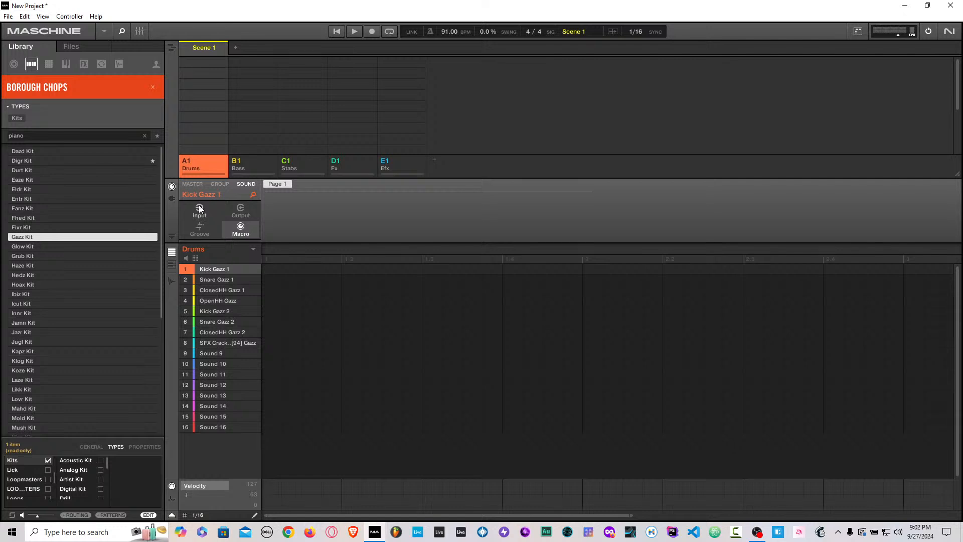
{"action": "left_click", "coordinate": [238, 213]}
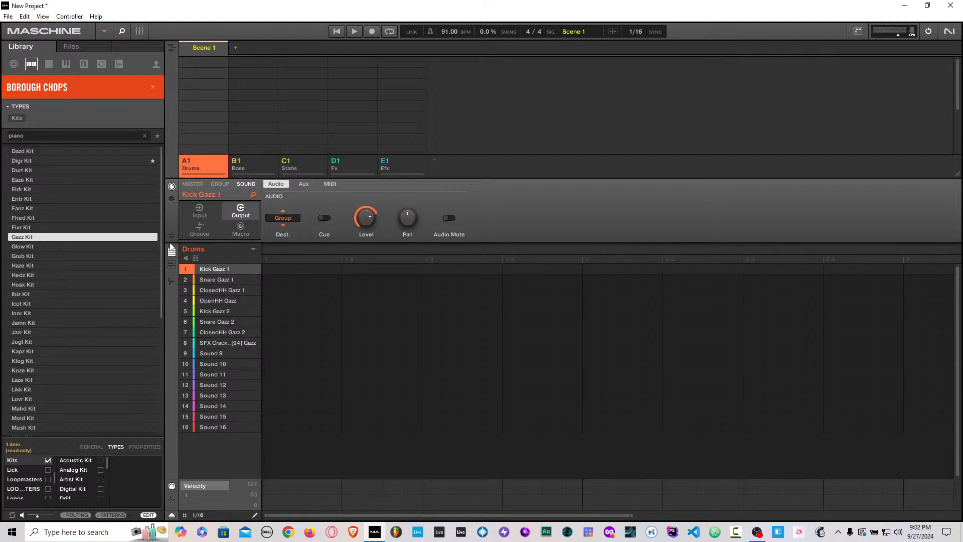
Step: Route the audio output of the Drums group's Kick Gazz 1 sound to E1:S1 - Efx: TR5 CSR Room
{"action": "left_click", "coordinate": [281, 219]}
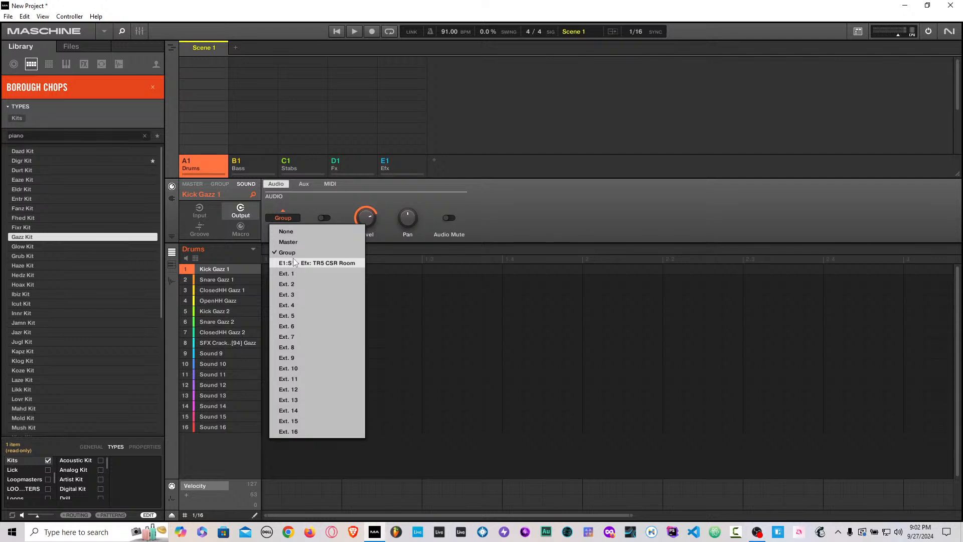
{"action": "left_click", "coordinate": [388, 167]}
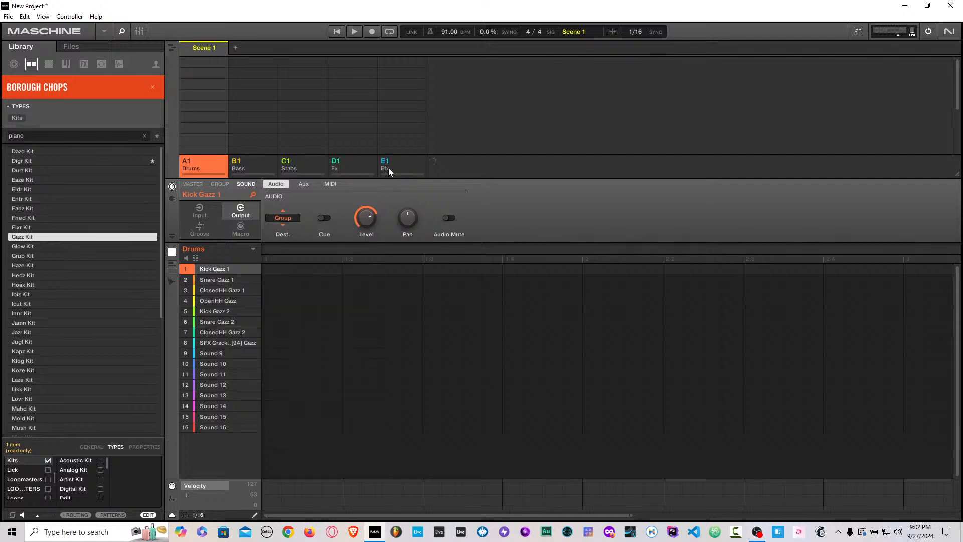
{"action": "left_click", "coordinate": [394, 165]}
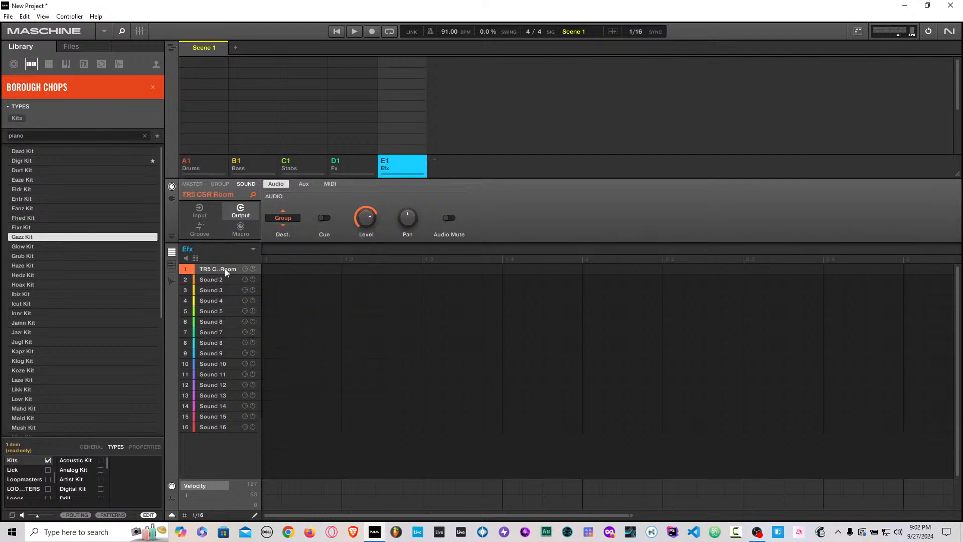
{"action": "left_click", "coordinate": [214, 165]}
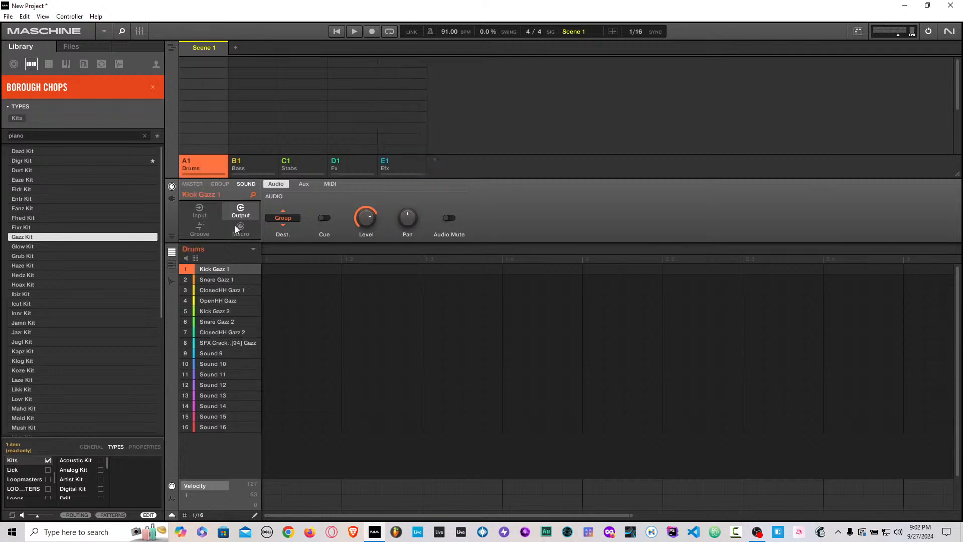
{"action": "left_click", "coordinate": [273, 219]}
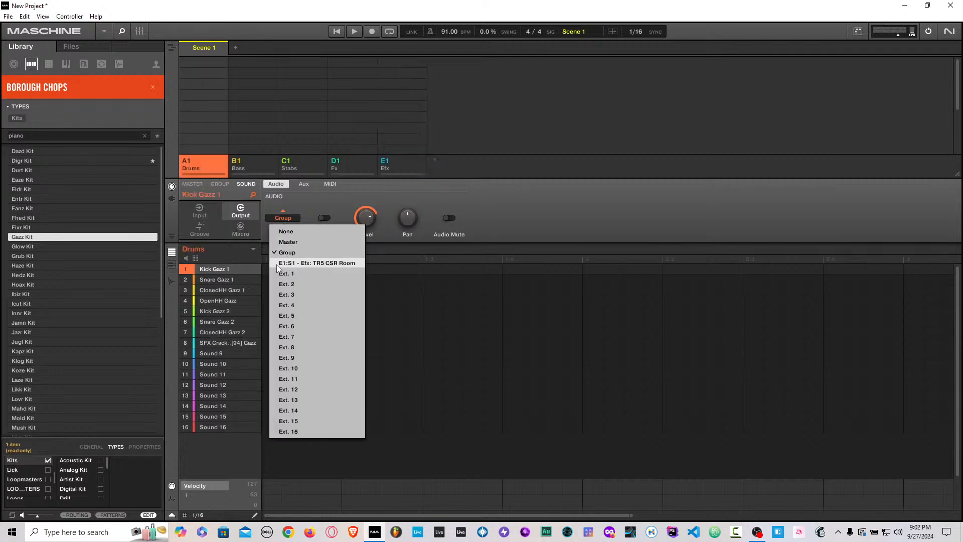
{"action": "left_click", "coordinate": [339, 264]}
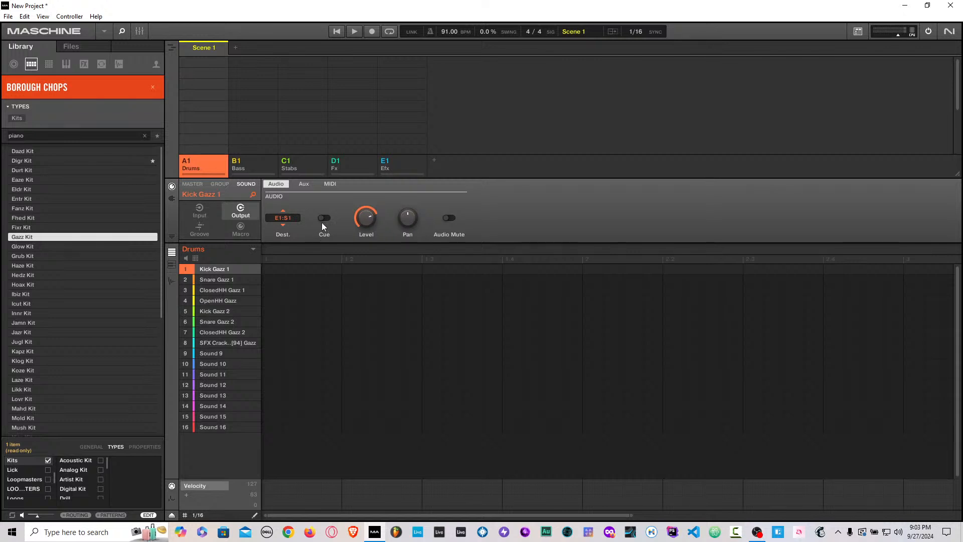
Step: Lower Kick Gazz 1's output level to -inf, bring it back up to 0.0 dB, and keep E1:S1 as its destination
{"action": "mouse_move", "coordinate": [188, 279]}
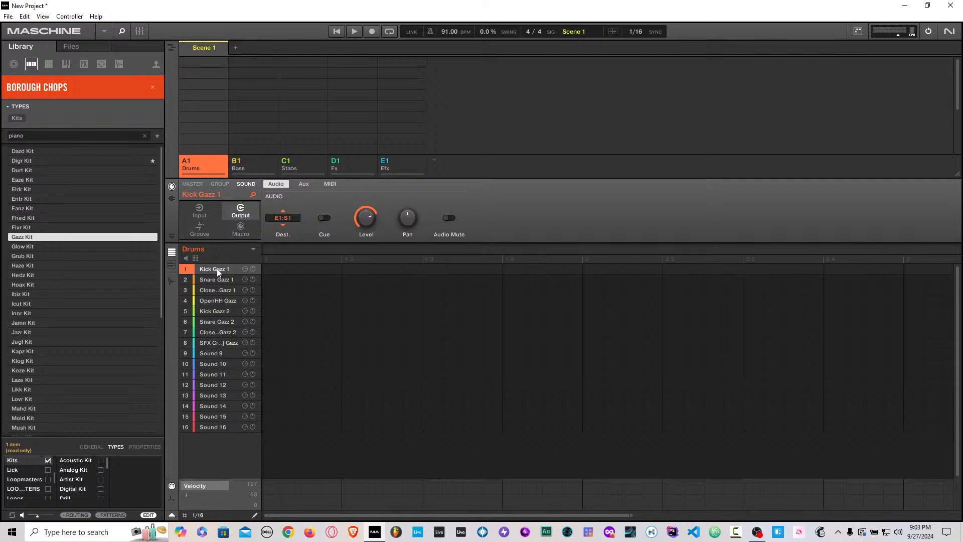
{"action": "mouse_move", "coordinate": [365, 218]}
{"action": "left_click_drag", "start_coordinate": [365, 218], "coordinate": [365, 261]}
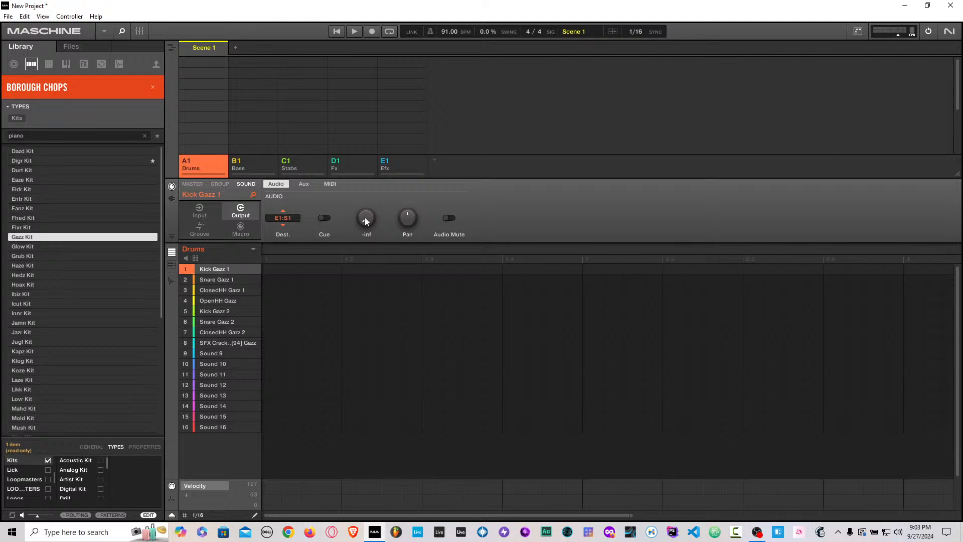
{"action": "left_click_drag", "start_coordinate": [365, 218], "coordinate": [365, 203]}
{"action": "left_click_drag", "start_coordinate": [365, 218], "coordinate": [365, 216]}
{"action": "left_click", "coordinate": [284, 217]}
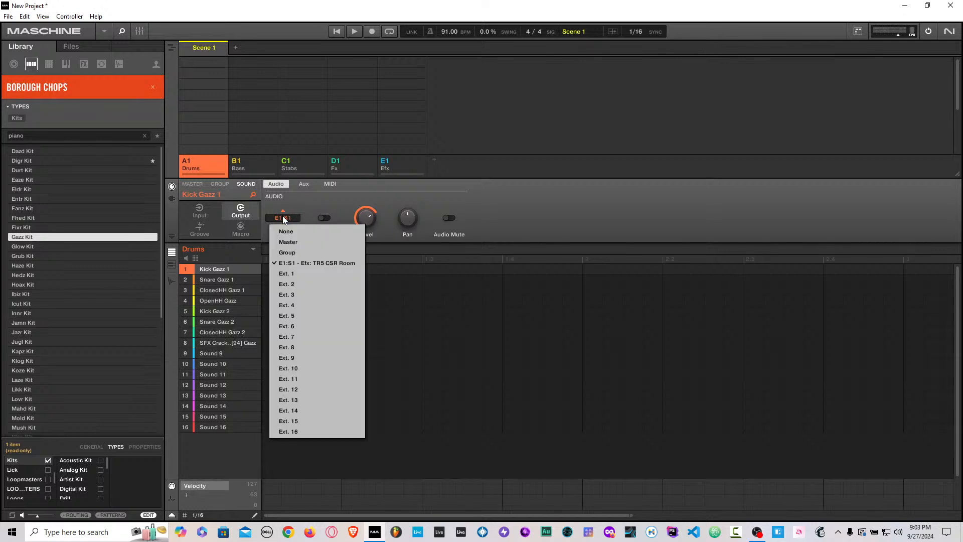
{"action": "left_click", "coordinate": [294, 261]}
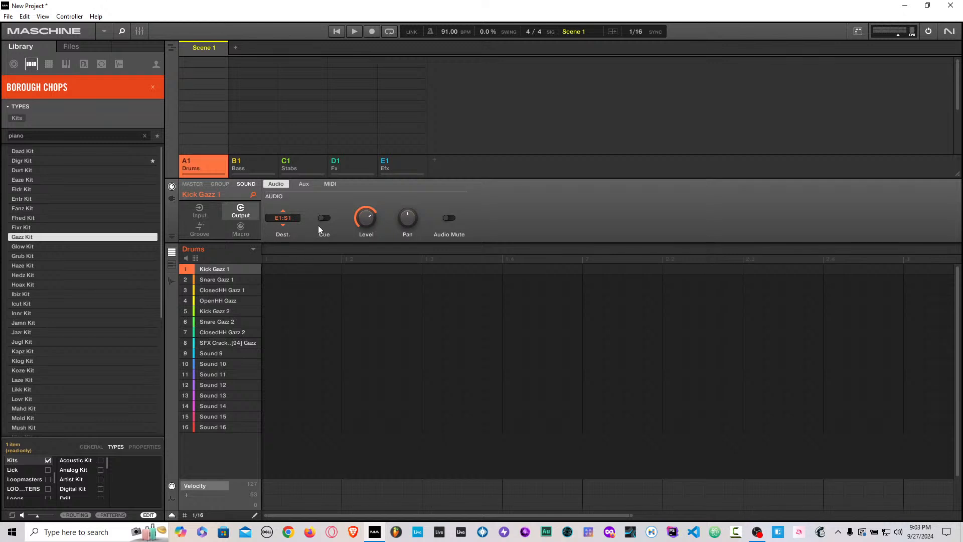
Step: Route the audio outputs of Snare Gazz 1 and ClosedHH Gazz 1 to E1:S1 - Efx: TR5 CSR Room
{"action": "left_click", "coordinate": [446, 219]}
{"action": "left_click_drag", "start_coordinate": [366, 219], "coordinate": [366, 219]}
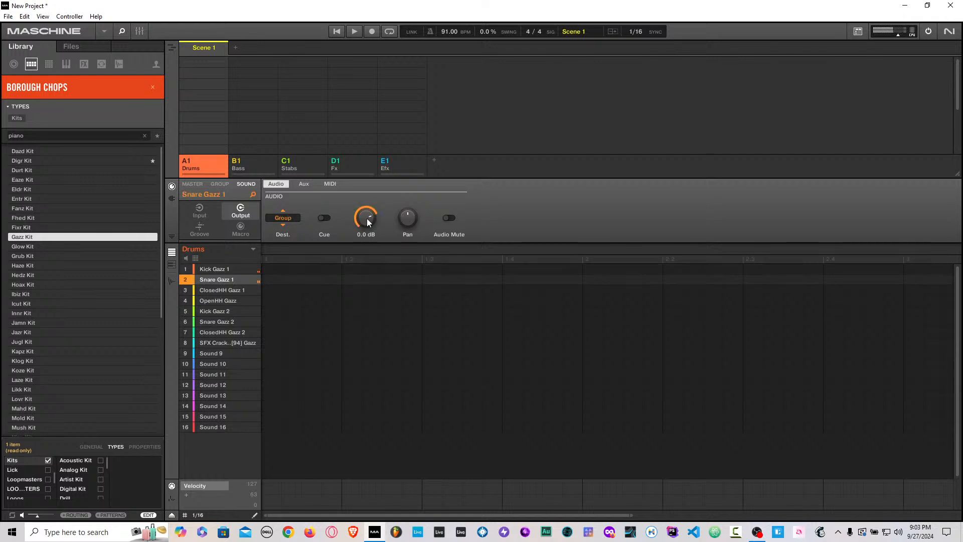
{"action": "left_click", "coordinate": [241, 279]}
{"action": "left_click", "coordinate": [286, 222]}
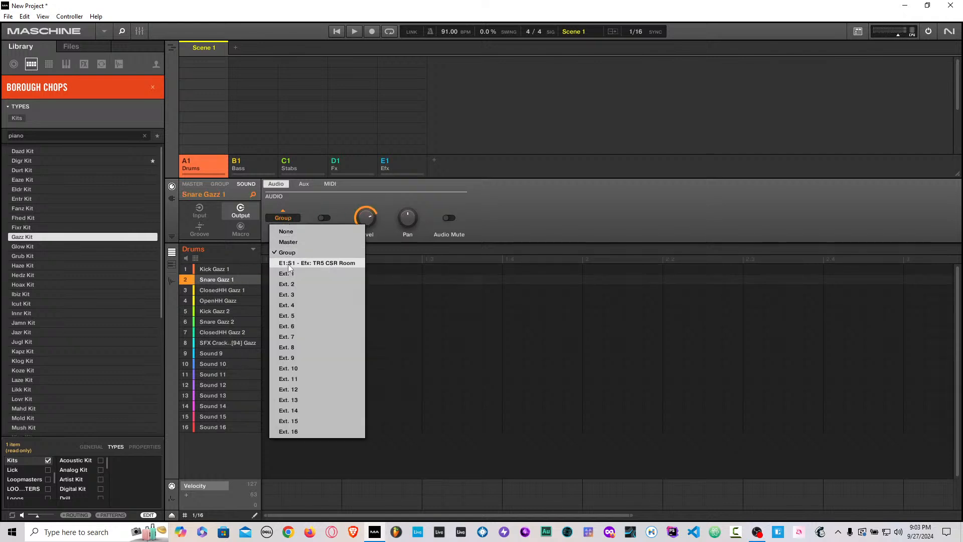
{"action": "left_click", "coordinate": [290, 262]}
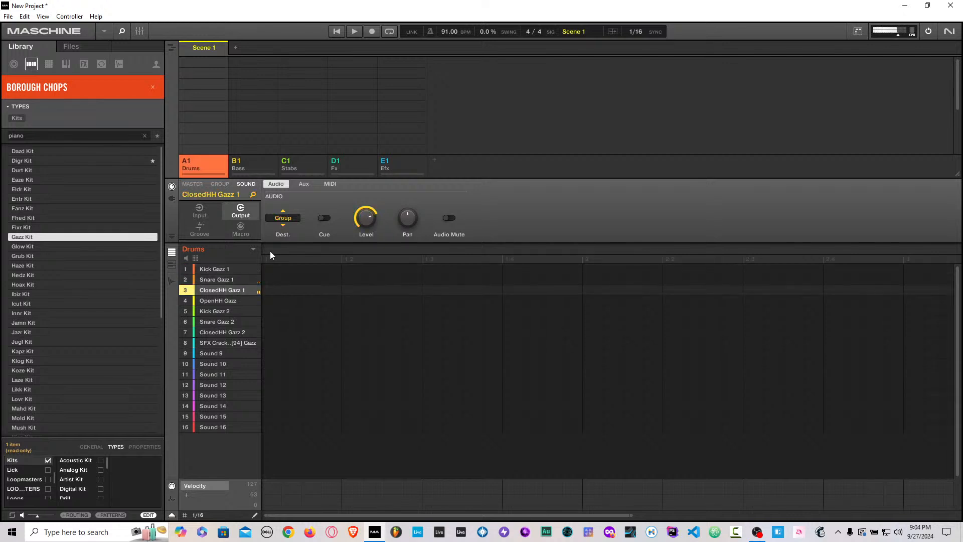
{"action": "left_click", "coordinate": [293, 219]}
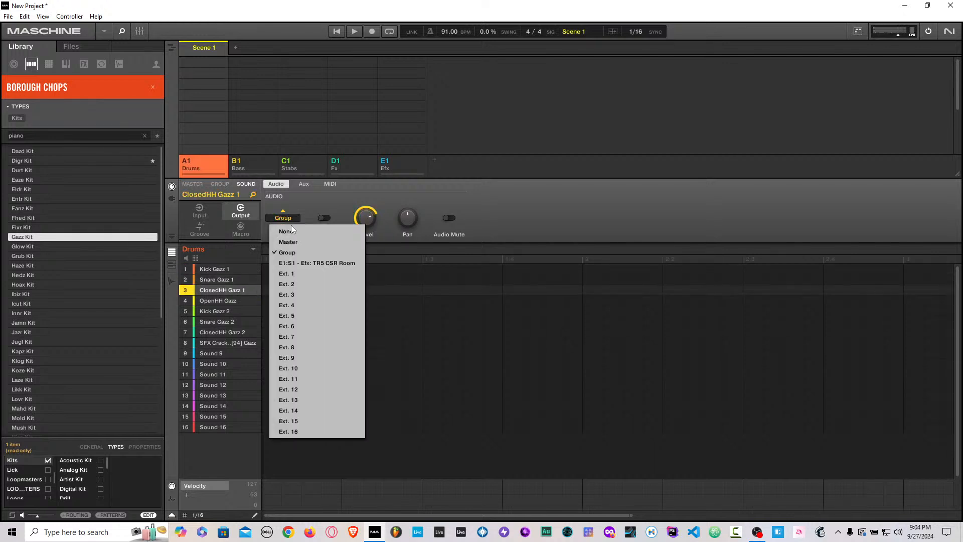
{"action": "left_click", "coordinate": [287, 265]}
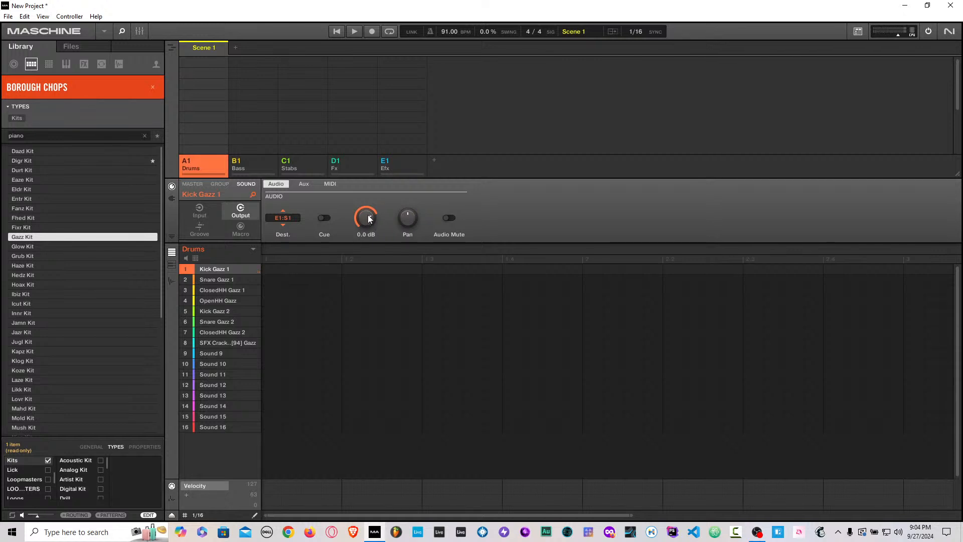
Step: Try adjusting Kick Gazz 1's output level, and reselect E1:S1 - Efx: TR5 CSR Room as its destination
{"action": "left_click_drag", "start_coordinate": [368, 215], "coordinate": [368, 236]}
{"action": "left_click", "coordinate": [289, 218]}
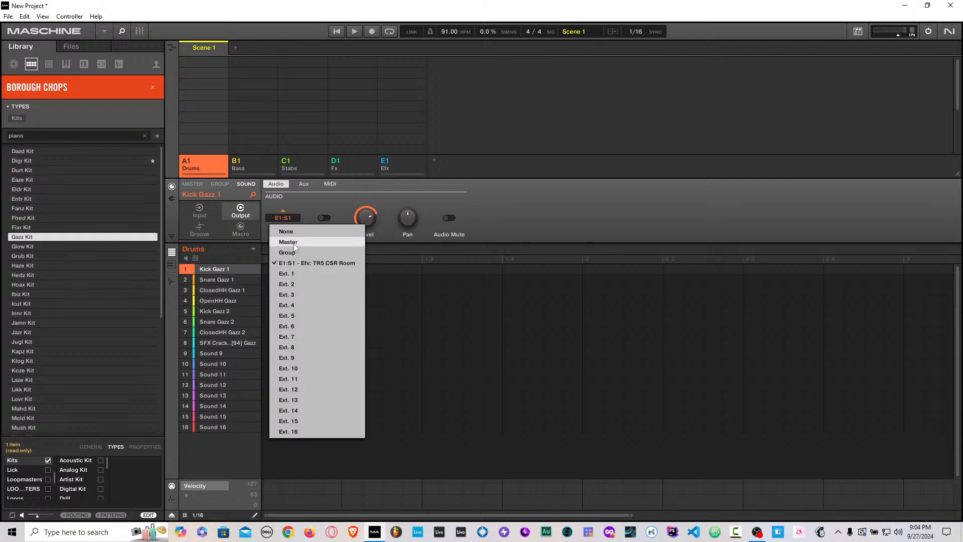
{"action": "left_click", "coordinate": [300, 261]}
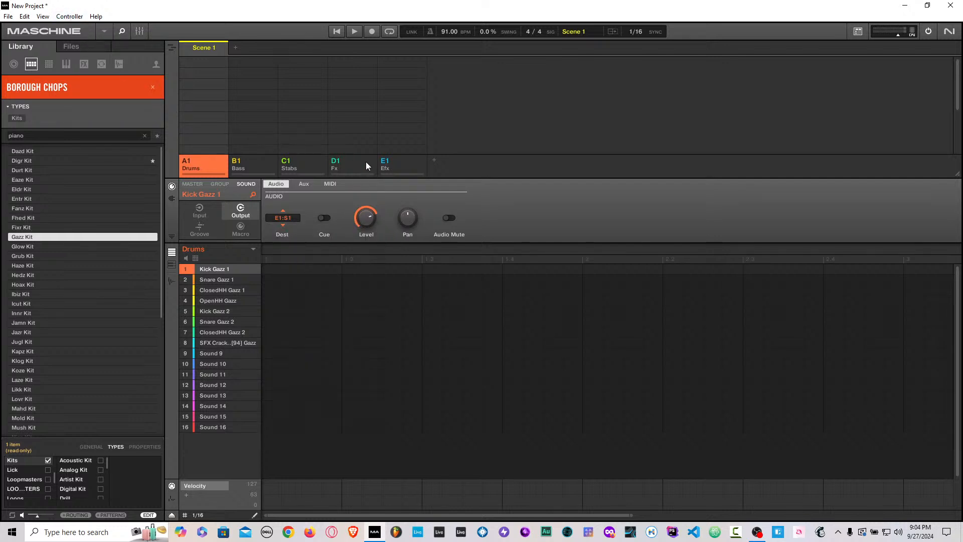
Step: Examine the audio input source and output destination of the Efx group's TR5 CSR Room sound
{"action": "left_click", "coordinate": [402, 164]}
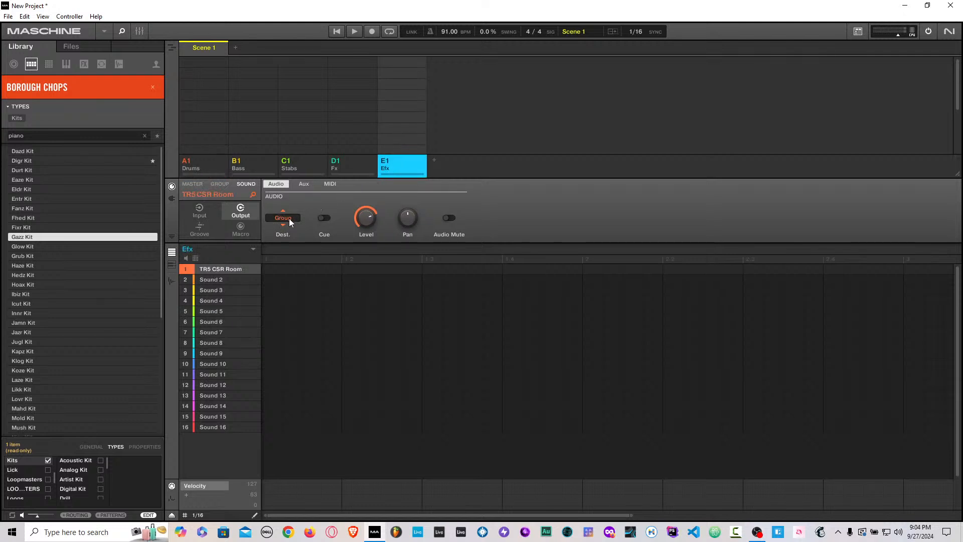
{"action": "left_click", "coordinate": [205, 214]}
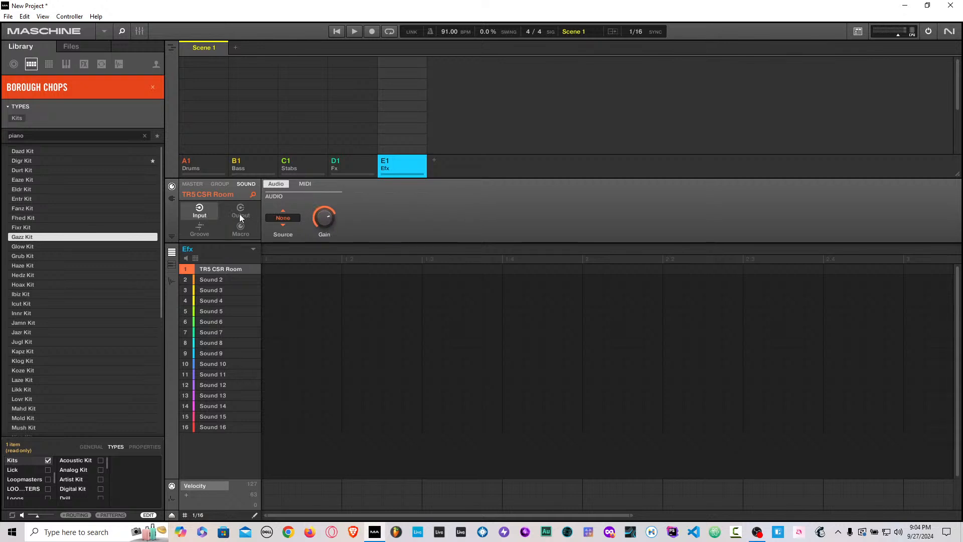
{"action": "left_click", "coordinate": [284, 218]}
{"action": "left_click", "coordinate": [284, 219]}
{"action": "left_click", "coordinate": [241, 215]}
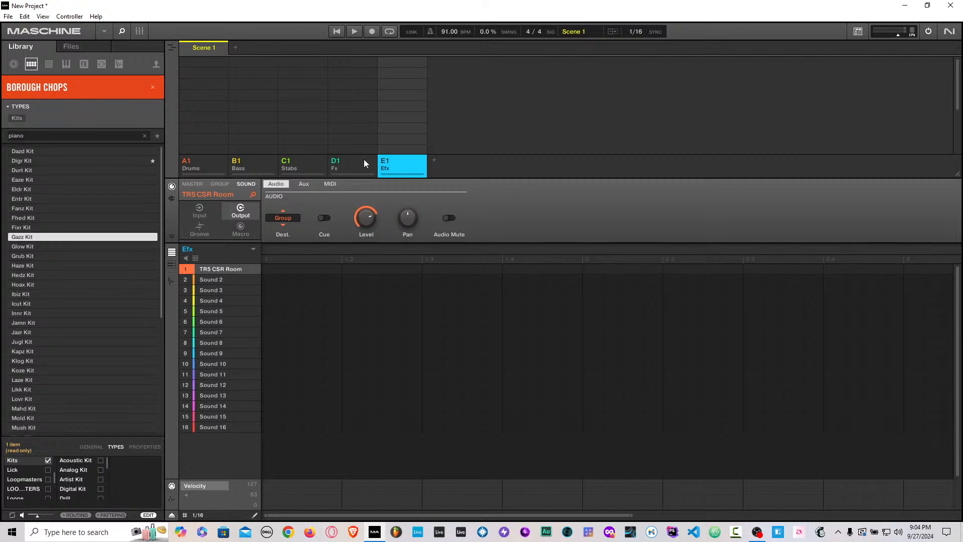
Step: Set the audio output destination of the Drums group's Kick Gazz 1 sound back to Group
{"action": "left_click", "coordinate": [209, 162]}
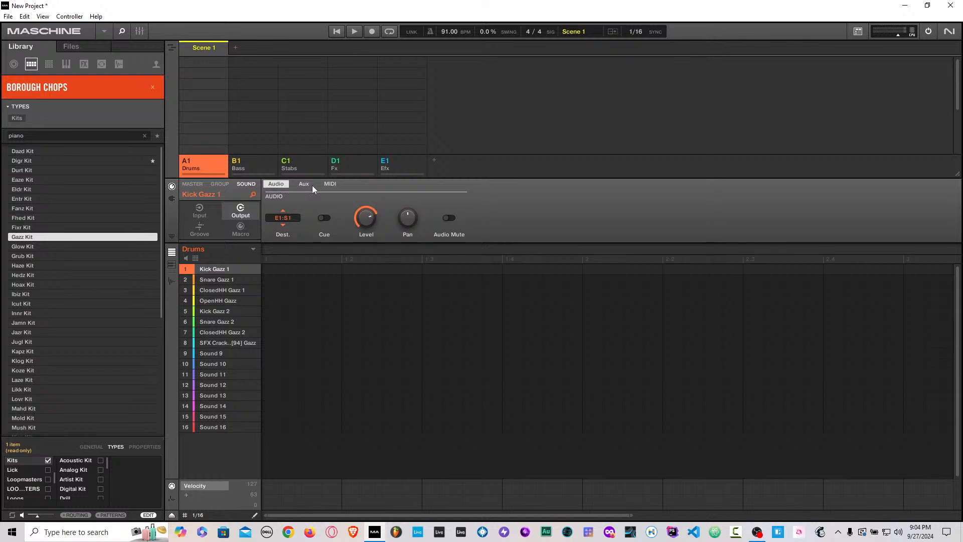
{"action": "left_click", "coordinate": [287, 219]}
{"action": "left_click", "coordinate": [293, 253]}
Step: Show the Drums sounds as a pad grid and set Snare Gazz 1's audio output destination back to Group
{"action": "left_click", "coordinate": [209, 280]}
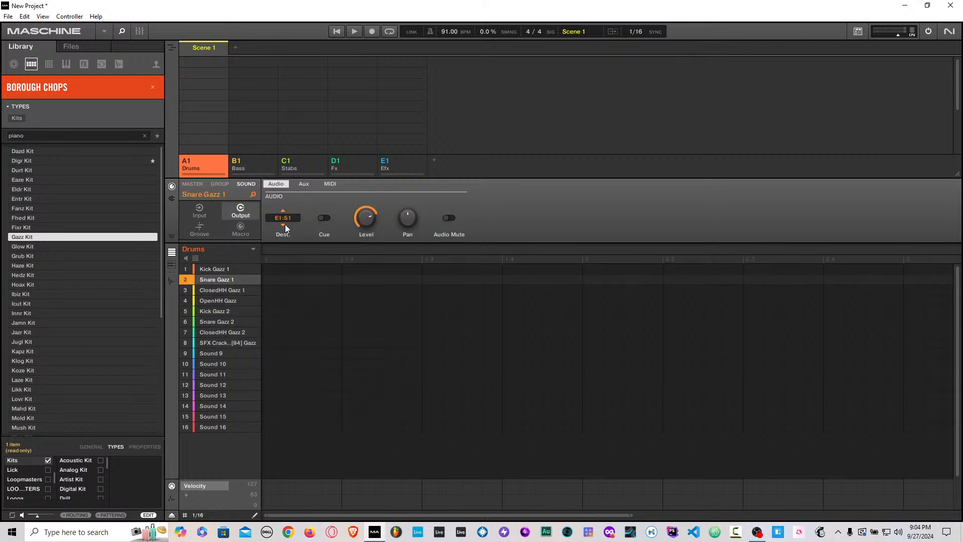
{"action": "left_click", "coordinate": [289, 219]}
{"action": "left_click", "coordinate": [287, 221]}
{"action": "left_click", "coordinate": [196, 258]}
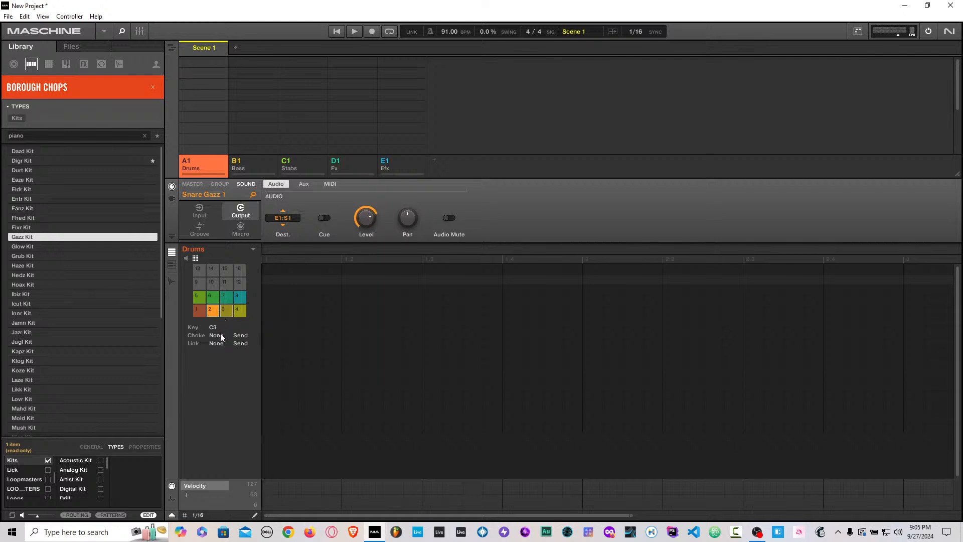
{"action": "left_click", "coordinate": [292, 219]}
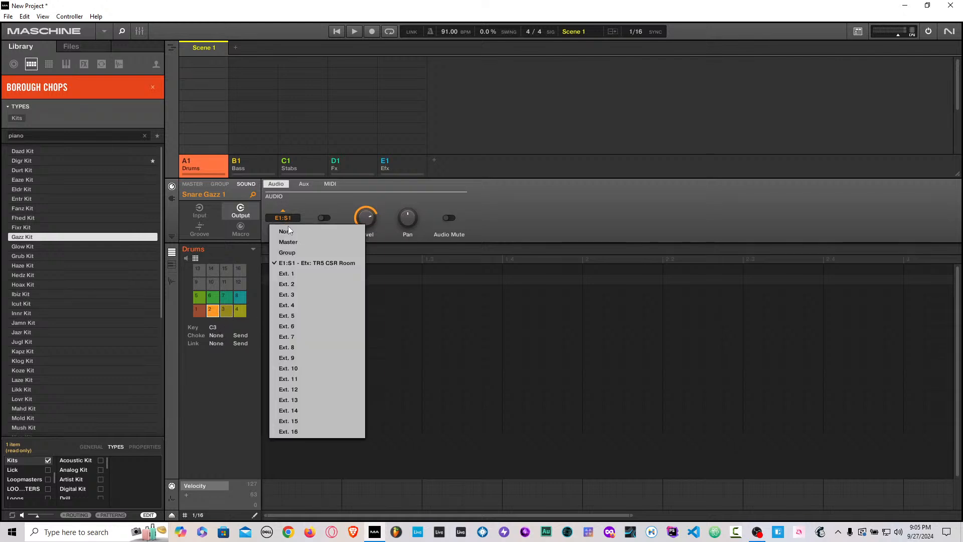
{"action": "left_click", "coordinate": [288, 254]}
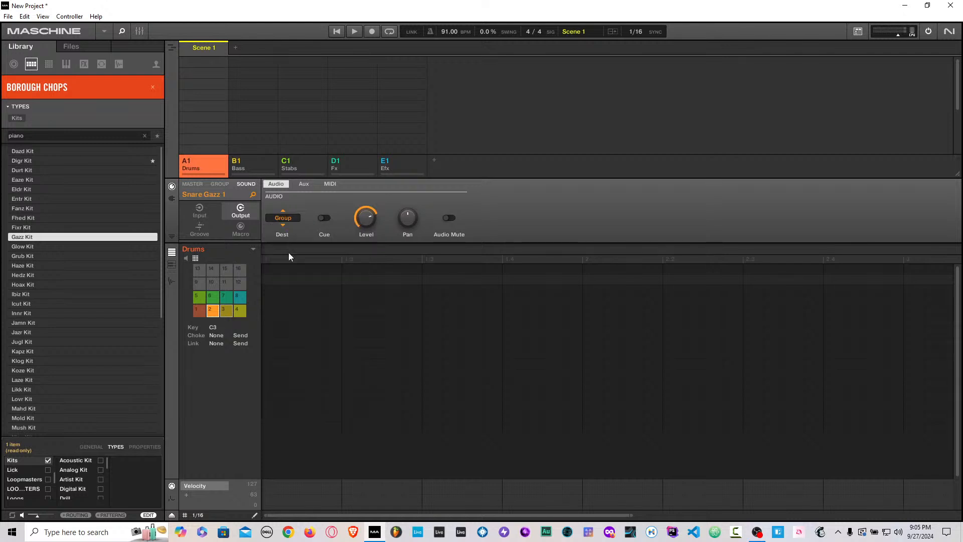
Step: Check the audio output destinations of the sounds on pads 3 and 4, ending on Snare Gazz 1's pad
{"action": "left_click", "coordinate": [230, 311]}
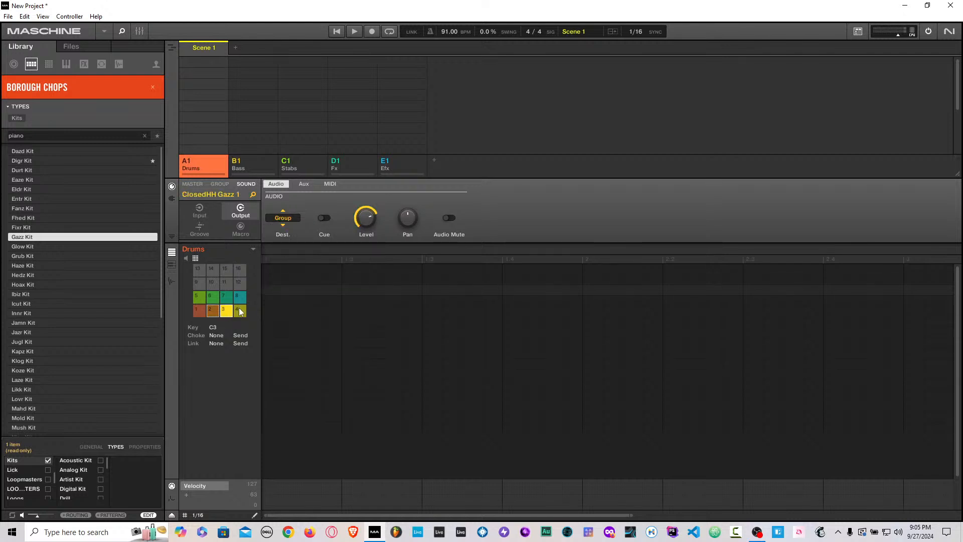
{"action": "left_click", "coordinate": [239, 309]}
{"action": "left_click", "coordinate": [228, 310]}
{"action": "left_click", "coordinate": [213, 311]}
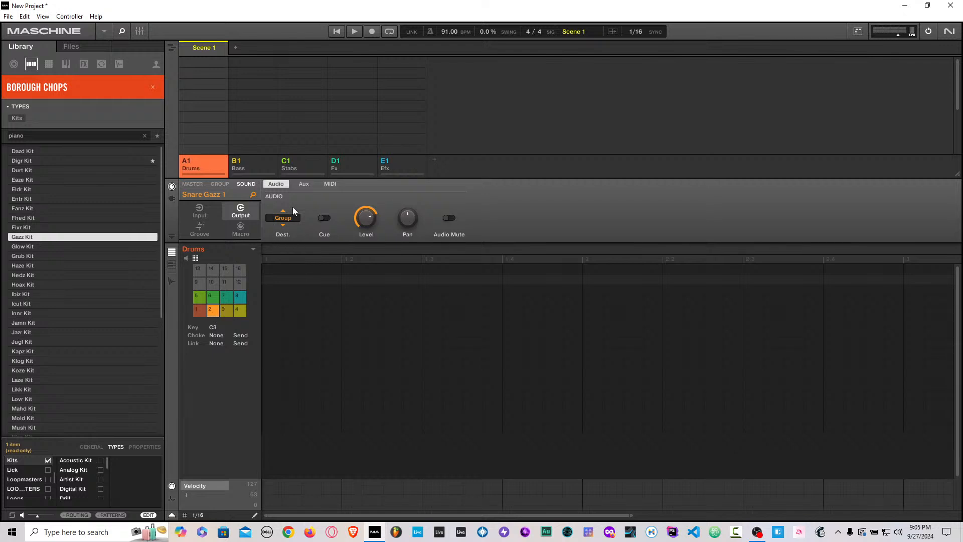
Step: Compare Snare Gazz 1's audio and aux output settings, and list the Drums sounds by name with Kick Gazz 1 selected
{"action": "left_click", "coordinate": [303, 184]}
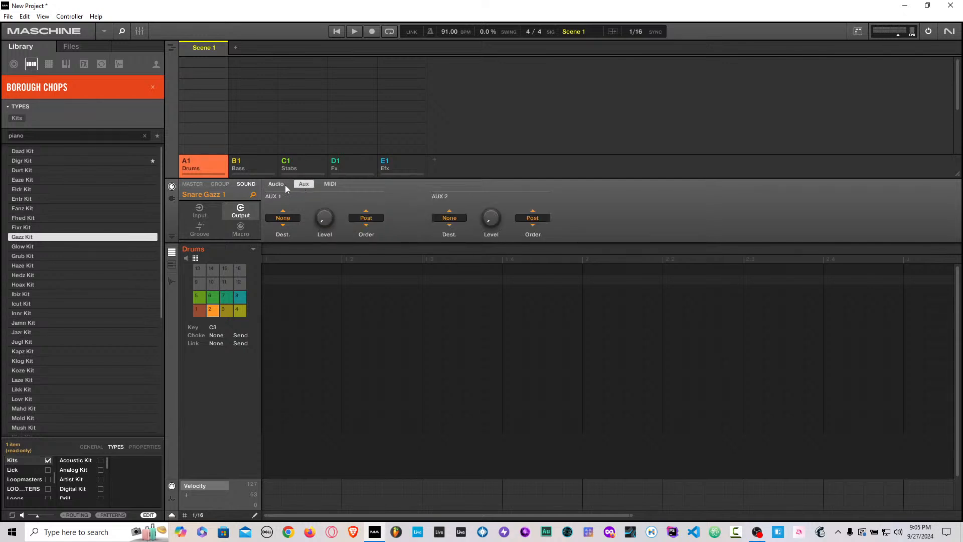
{"action": "left_click", "coordinate": [284, 185]}
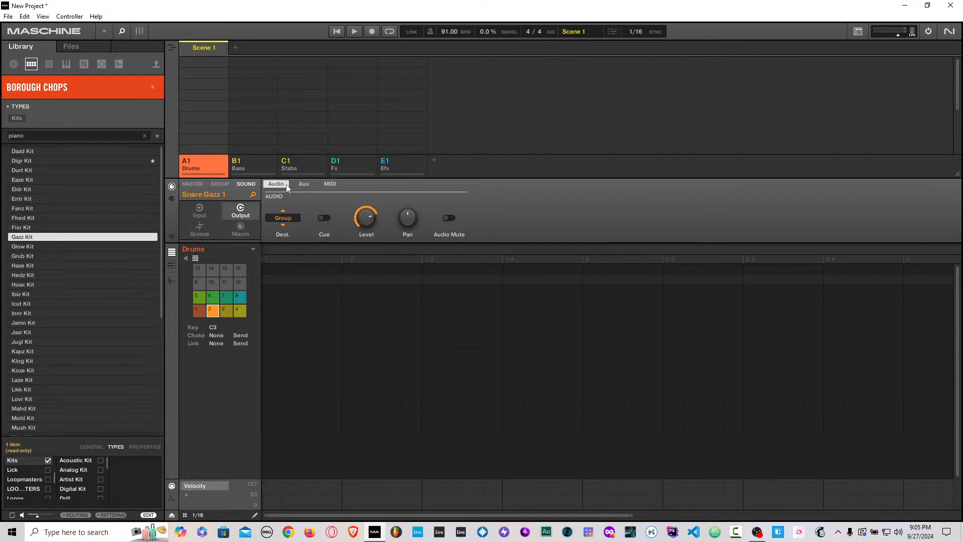
{"action": "left_click", "coordinate": [296, 184]}
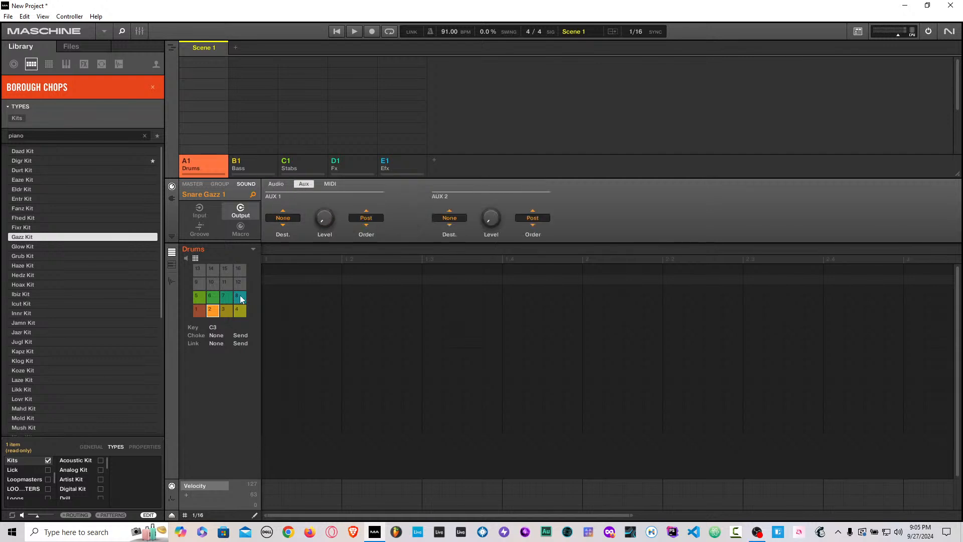
{"action": "left_click", "coordinate": [199, 310]}
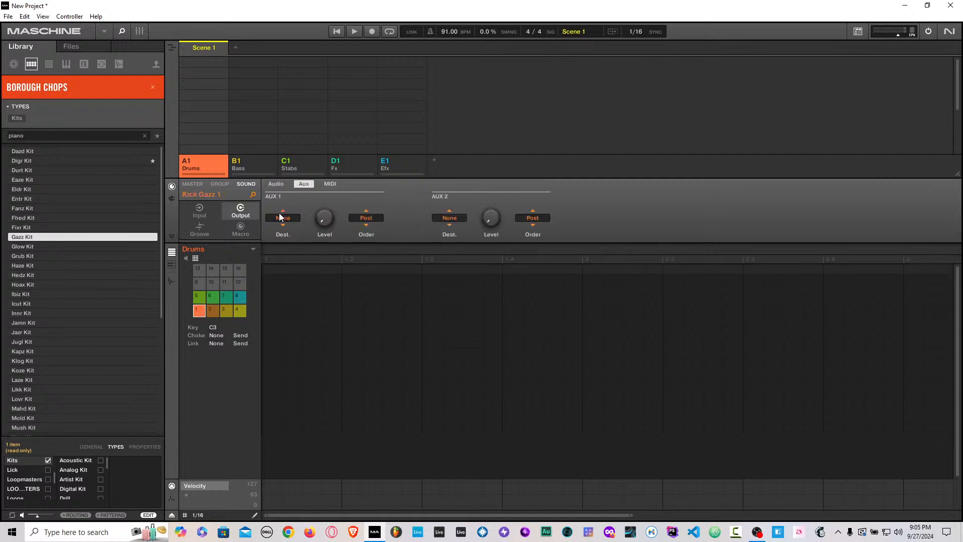
{"action": "left_click", "coordinate": [195, 258]}
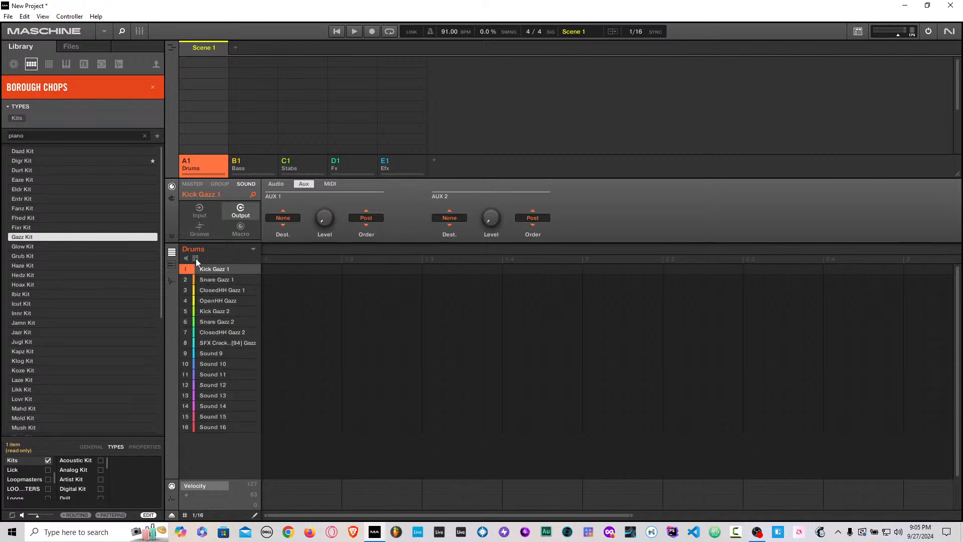
Step: Set Kick Gazz 1's Aux 1 destination to E1:S1 - Efx: TR5 CSR Room
{"action": "left_click", "coordinate": [289, 218]}
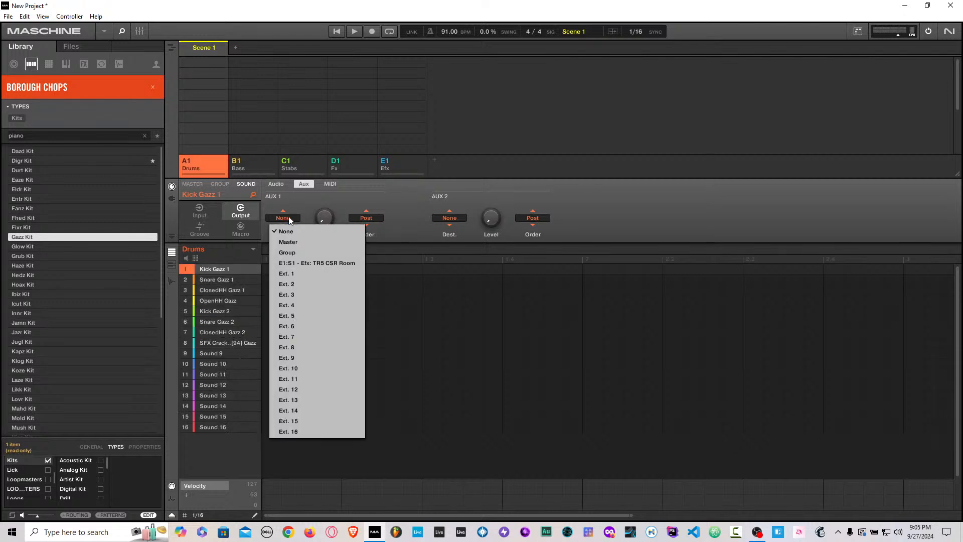
{"action": "left_click", "coordinate": [473, 195]}
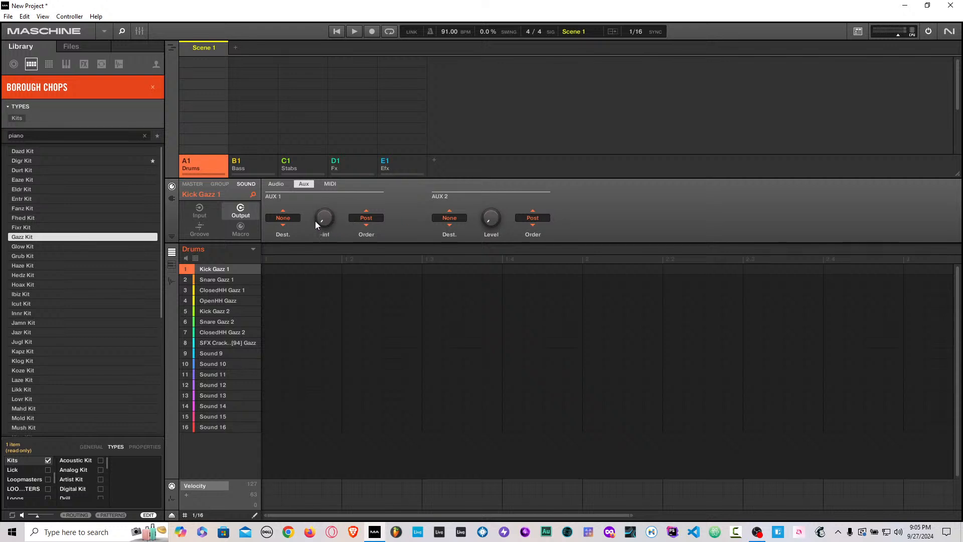
{"action": "left_click", "coordinate": [282, 219]}
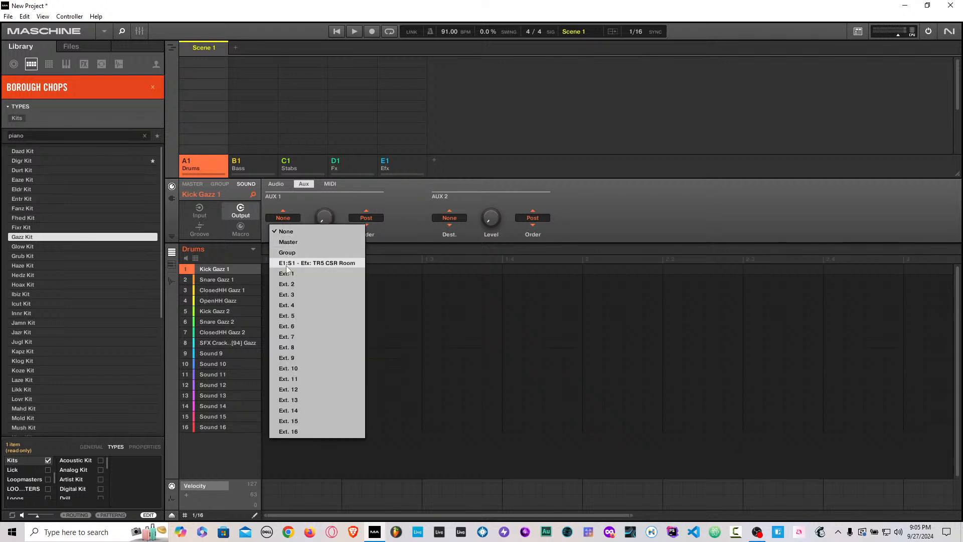
{"action": "left_click", "coordinate": [317, 262]}
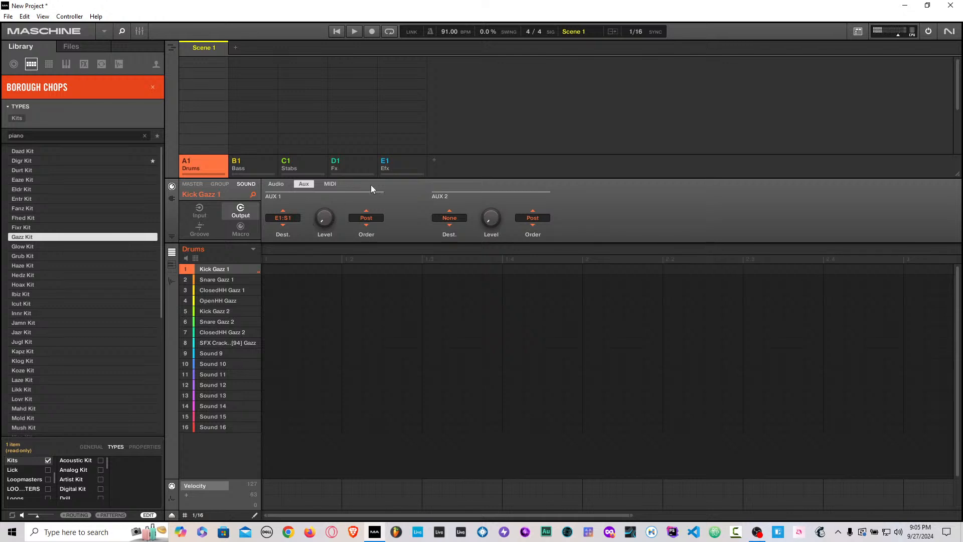
Step: Examine the TR5 CSR Room reverb plug-in loaded on the first sound of the Efx group
{"action": "left_click", "coordinate": [409, 169]}
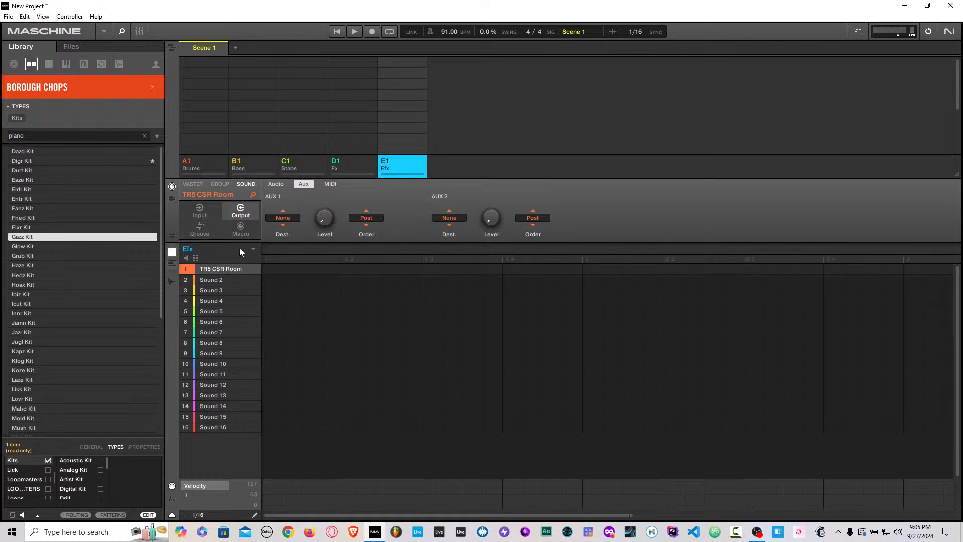
{"action": "left_click", "coordinate": [171, 199]}
{"action": "left_click", "coordinate": [266, 184]}
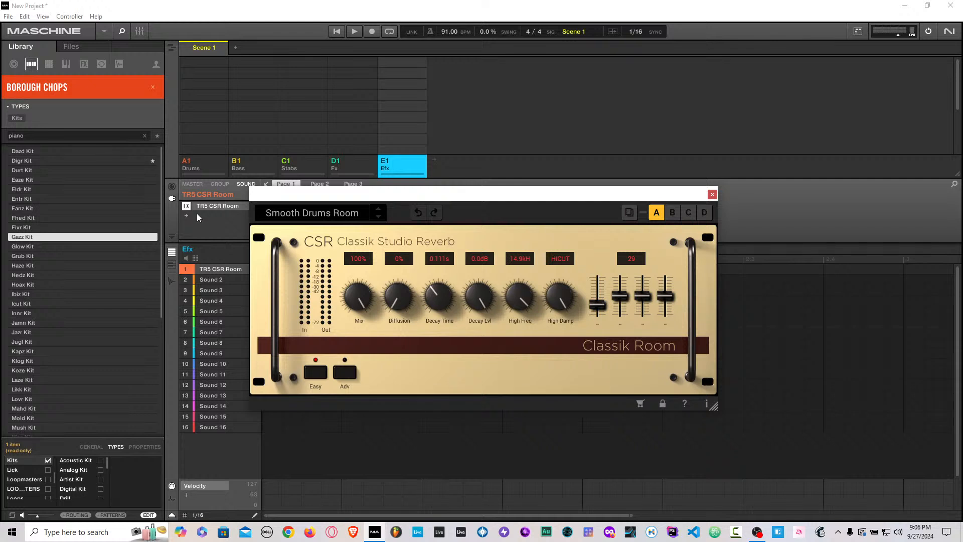
{"action": "left_click", "coordinate": [214, 226]}
Step: Return to Kick Gazz 1's aux outputs in the Drums group and check its Aux 1 destination, keeping the Efx reverb
{"action": "left_click", "coordinate": [201, 164]}
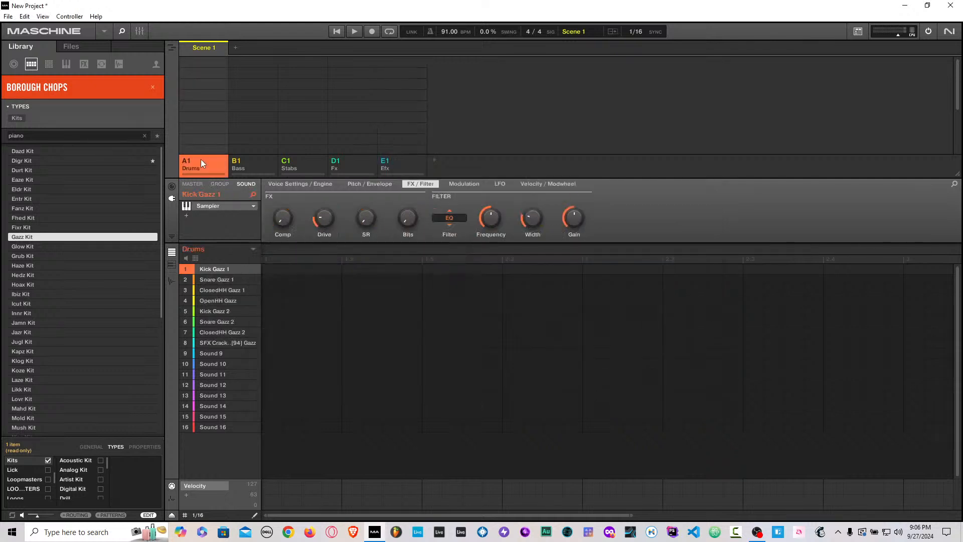
{"action": "left_click", "coordinate": [171, 187]}
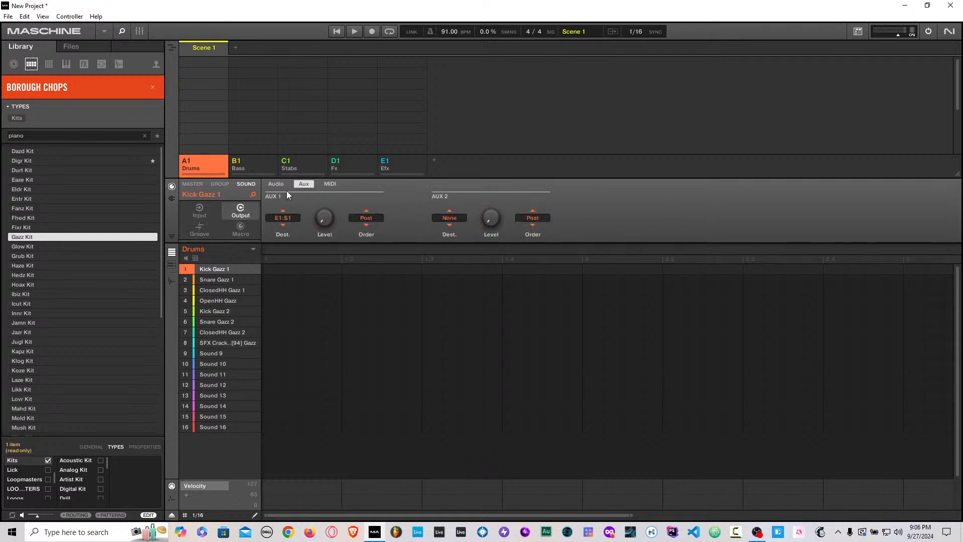
{"action": "left_click", "coordinate": [282, 220]}
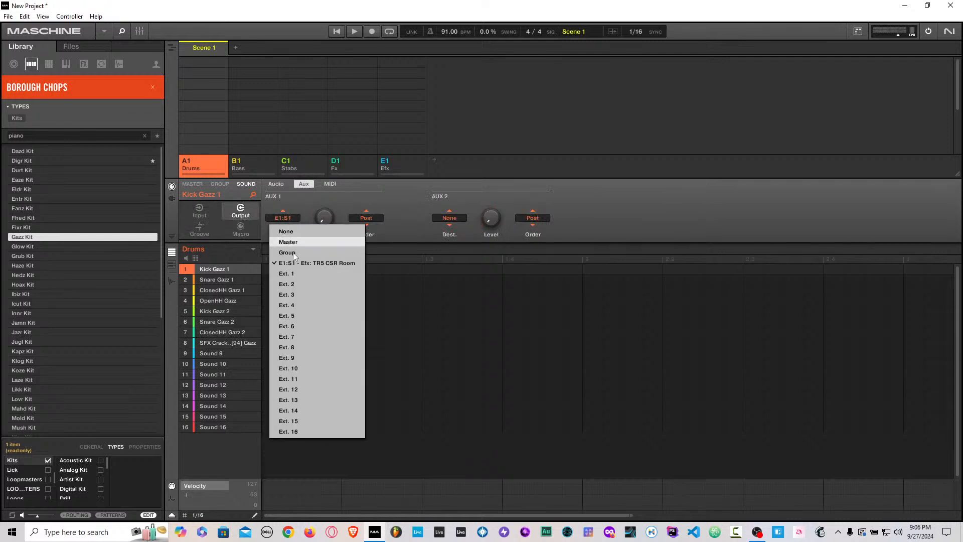
{"action": "left_click", "coordinate": [297, 263]}
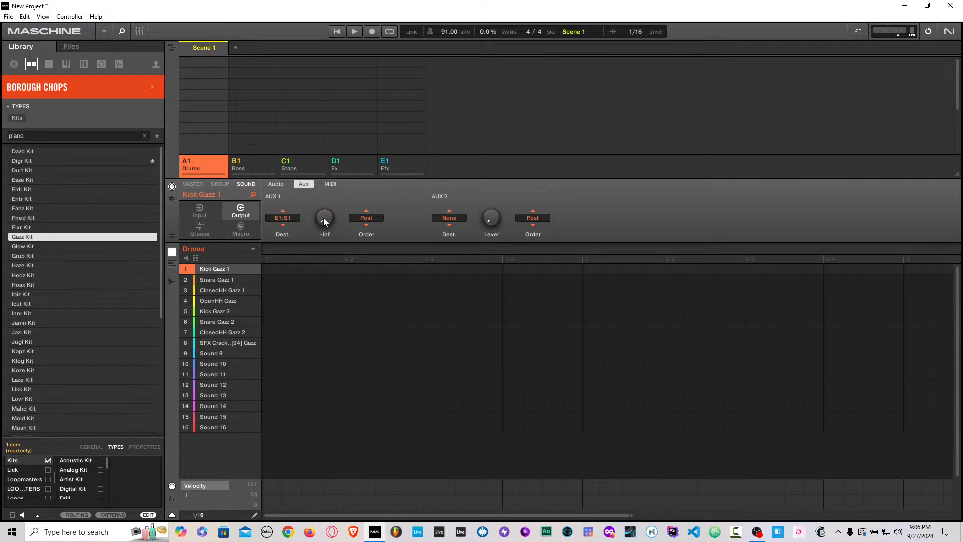
Step: Check the Post and Pre order options of Kick Gazz 1's Aux 1 output and try out its send level
{"action": "left_click", "coordinate": [366, 218]}
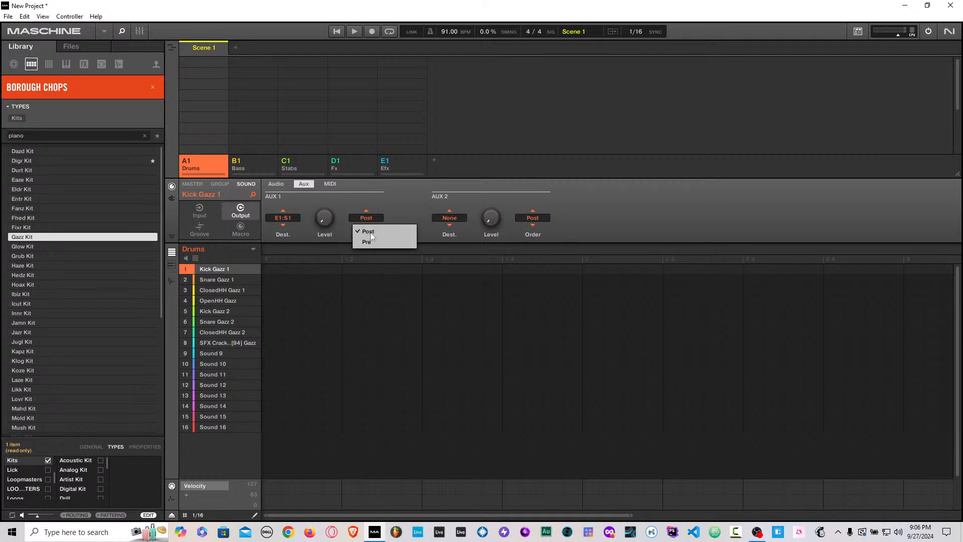
{"action": "left_click", "coordinate": [376, 205]}
{"action": "left_click_drag", "start_coordinate": [325, 222], "coordinate": [325, 231]}
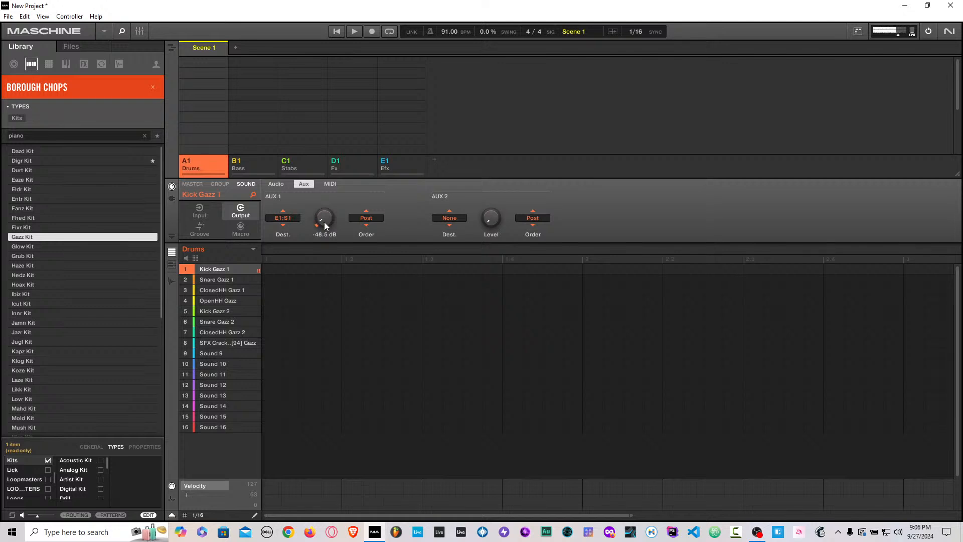
{"action": "left_click_drag", "start_coordinate": [325, 225], "coordinate": [323, 231]}
Step: Set Snare Gazz 1's Aux 1 destination to the Efx group's TR5 CSR Room sound, E1:S1
{"action": "left_click", "coordinate": [204, 278]}
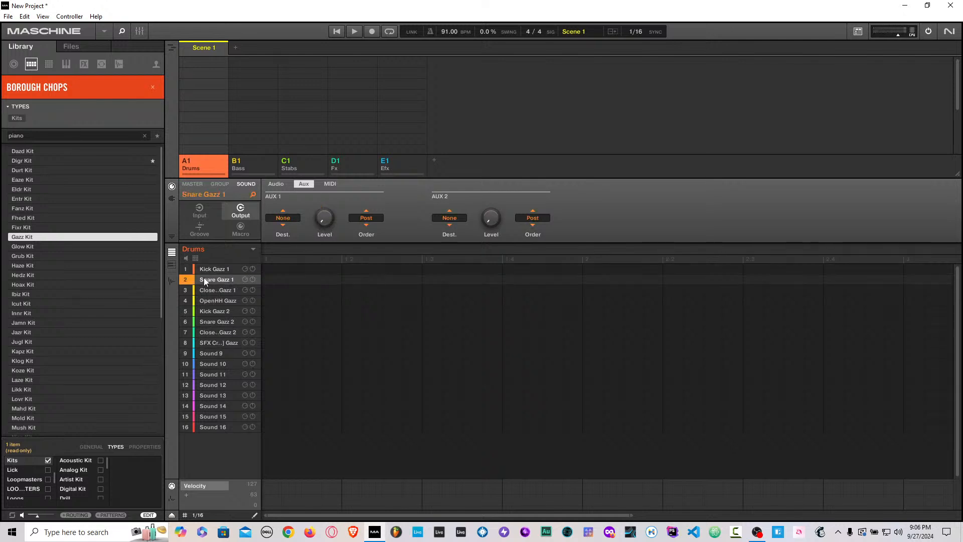
{"action": "left_click", "coordinate": [285, 219]}
{"action": "left_click", "coordinate": [294, 252]}
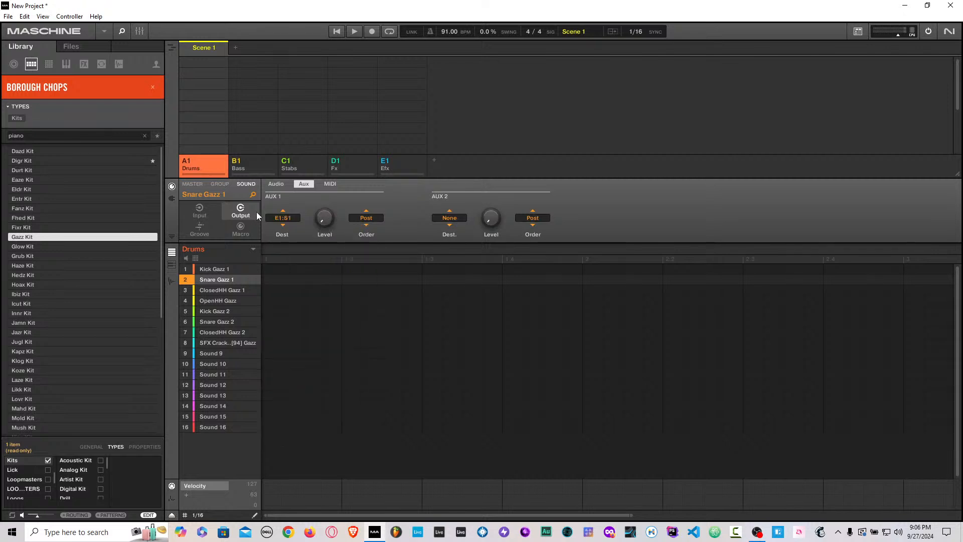
Step: Adjust the Aux 1 levels to about -17.2 dB for Kick Gazz 1 and -2.6 dB for Snare Gazz 1, and select ClosedHH Gazz 1
{"action": "left_click_drag", "start_coordinate": [324, 226], "coordinate": [324, 216]}
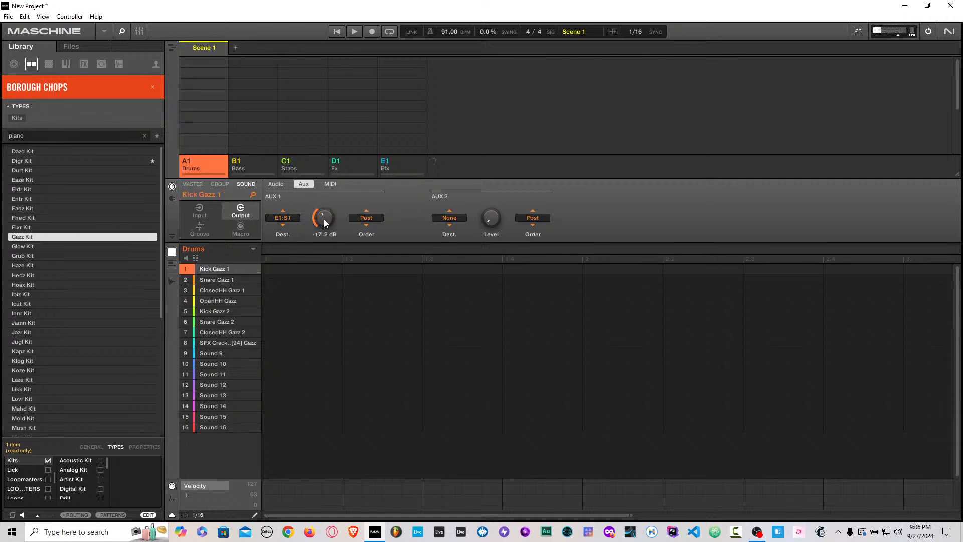
{"action": "left_click", "coordinate": [233, 278]}
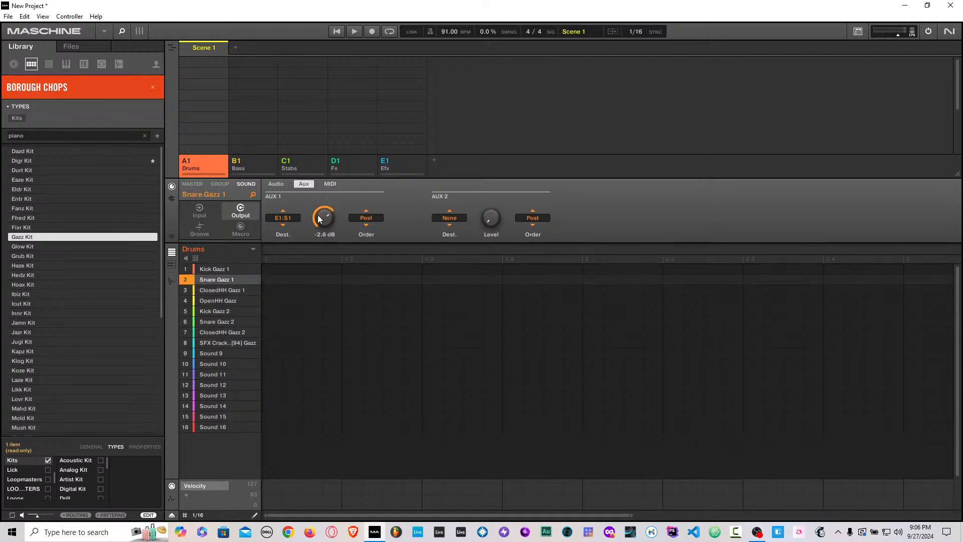
{"action": "left_click_drag", "start_coordinate": [321, 220], "coordinate": [321, 214]}
{"action": "left_click", "coordinate": [216, 288]}
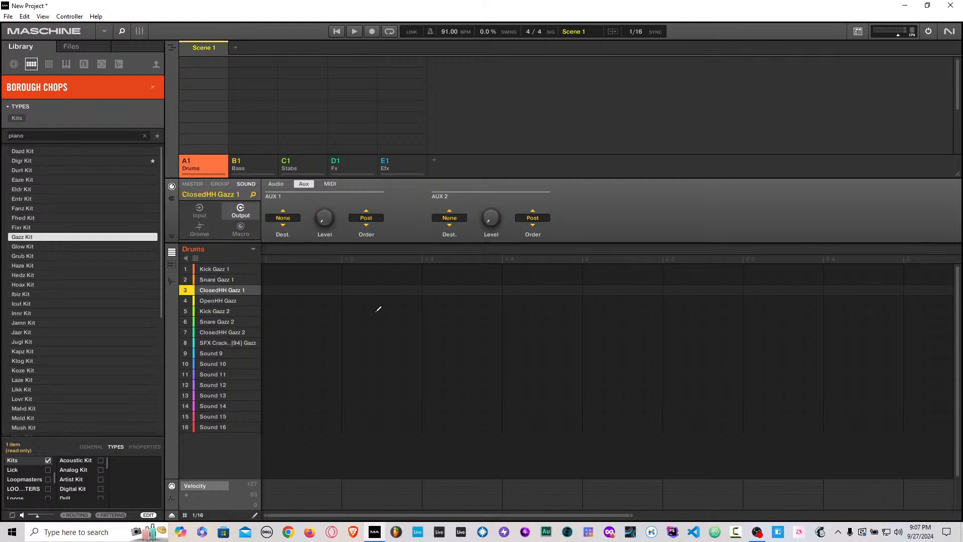
Step: Raise the Aux 1 send of Snare Gazz 1 to E1:S1 and set its sampler Drive to about 22%
{"action": "left_click_drag", "start_coordinate": [325, 217], "coordinate": [325, 193]}
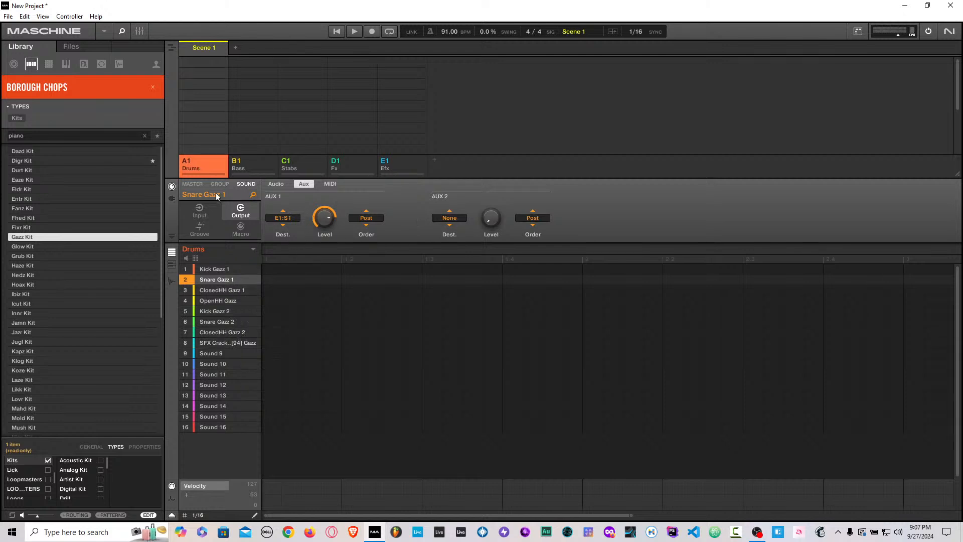
{"action": "left_click", "coordinate": [172, 199]}
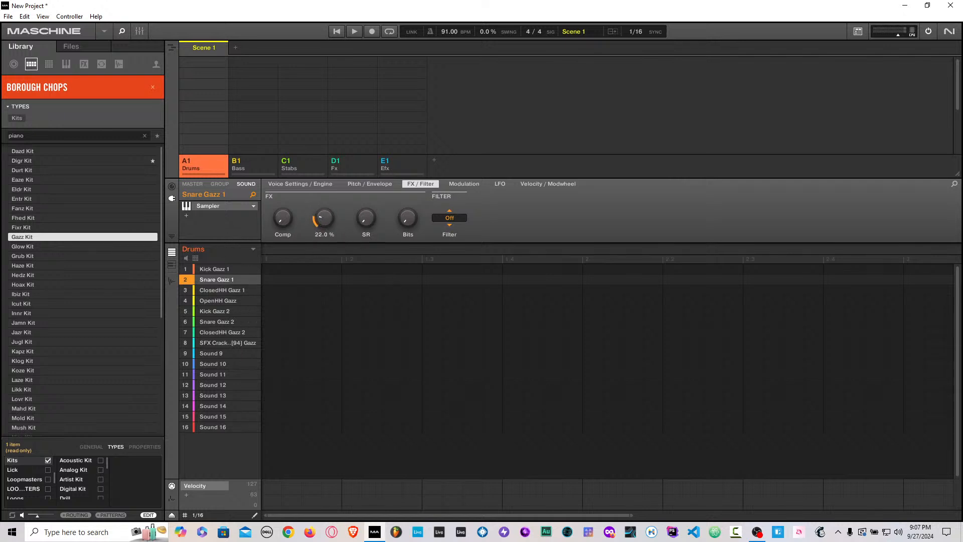
{"action": "left_click_drag", "start_coordinate": [319, 219], "coordinate": [319, 241]}
{"action": "left_click_drag", "start_coordinate": [314, 215], "coordinate": [331, 221]}
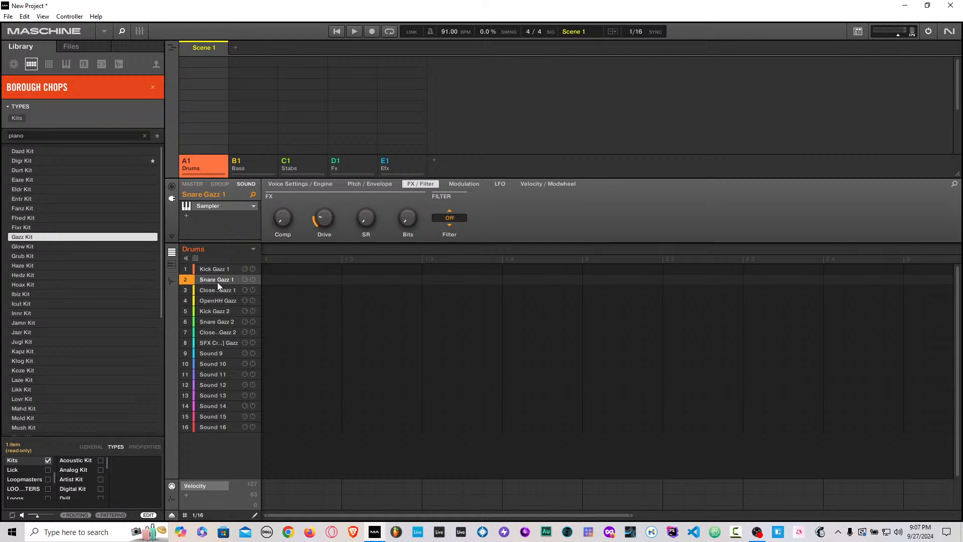
Step: Compare the FX and filter settings of the Drums sounds from Kick Gazz 1 through ClosedHH Gazz 2
{"action": "left_click", "coordinate": [223, 270]}
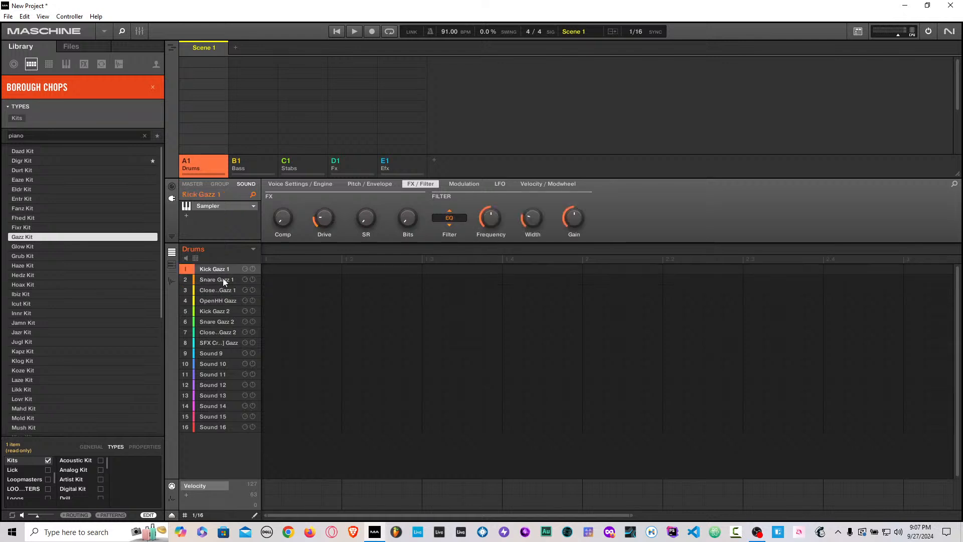
{"action": "left_click", "coordinate": [224, 277]}
{"action": "left_click", "coordinate": [224, 285]}
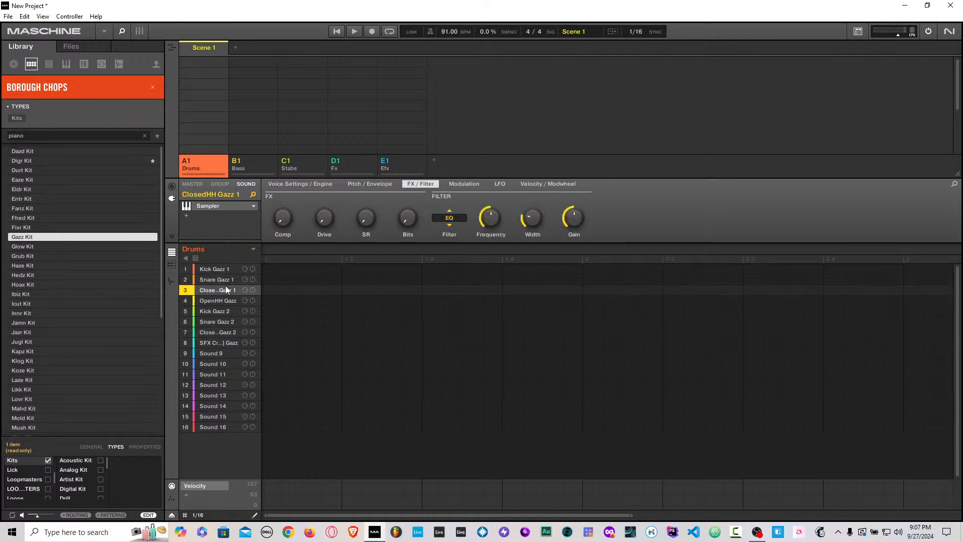
{"action": "left_click", "coordinate": [227, 298]}
{"action": "left_click", "coordinate": [221, 312]}
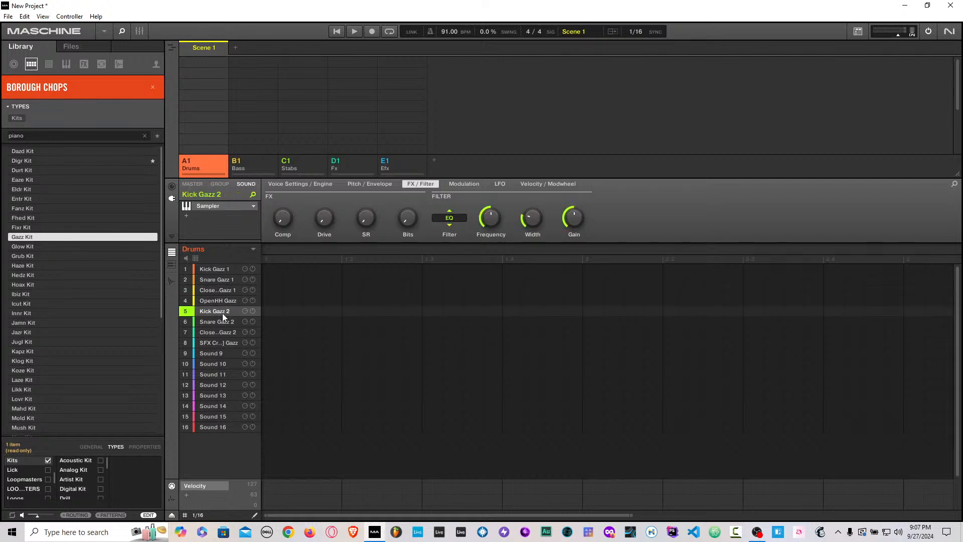
{"action": "left_click", "coordinate": [223, 321]}
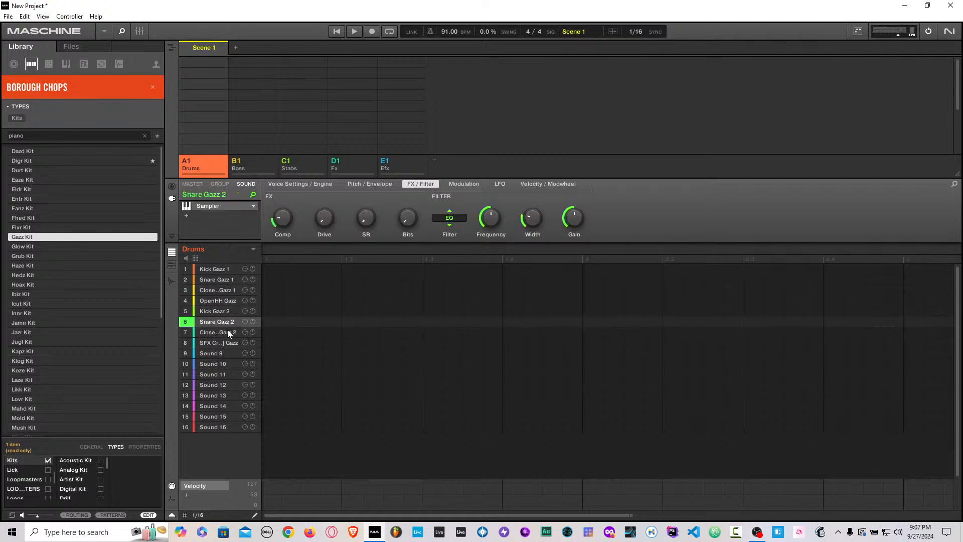
{"action": "left_click", "coordinate": [227, 332]}
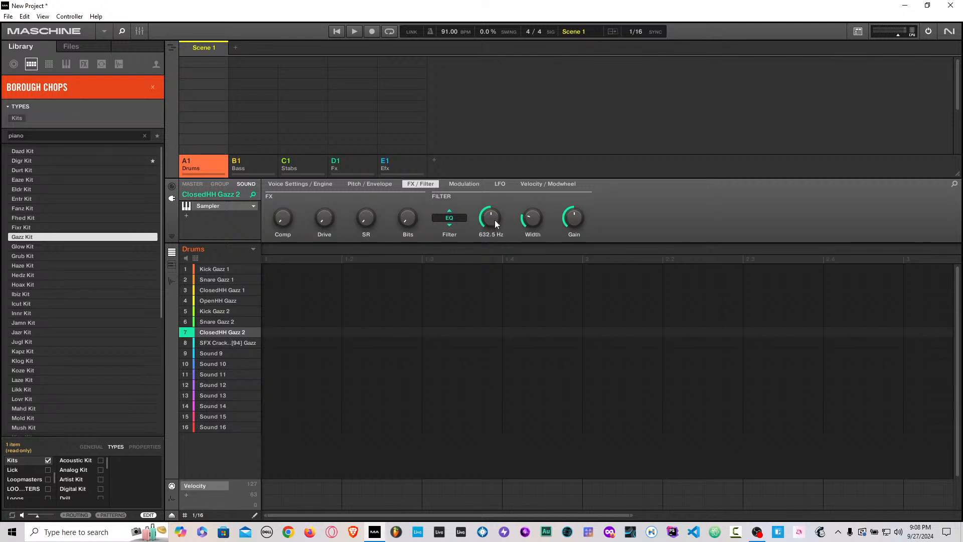
Step: Examine the modulation, LFO and voice settings of the ClosedHH Gazz 2 sampler
{"action": "left_click", "coordinate": [459, 183]}
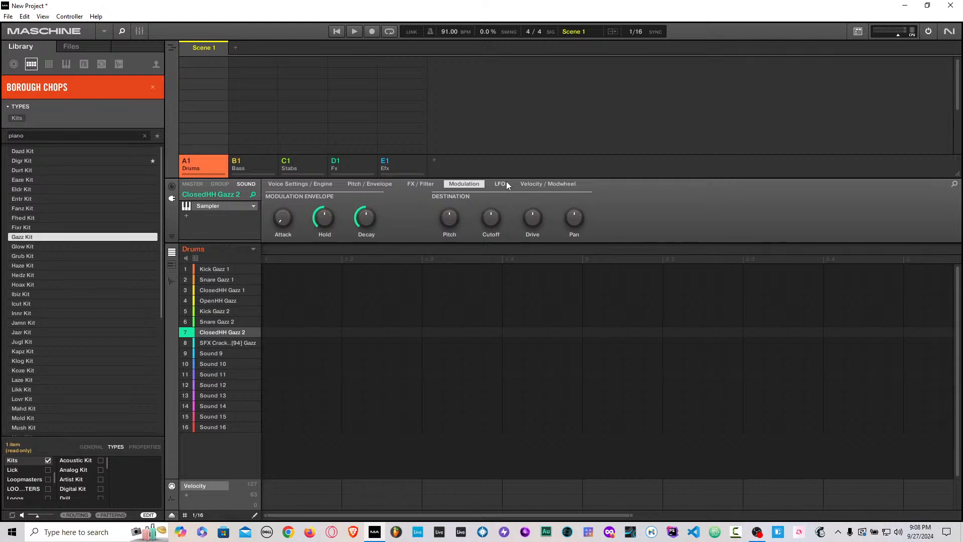
{"action": "left_click", "coordinate": [504, 183]}
{"action": "left_click", "coordinate": [524, 184]}
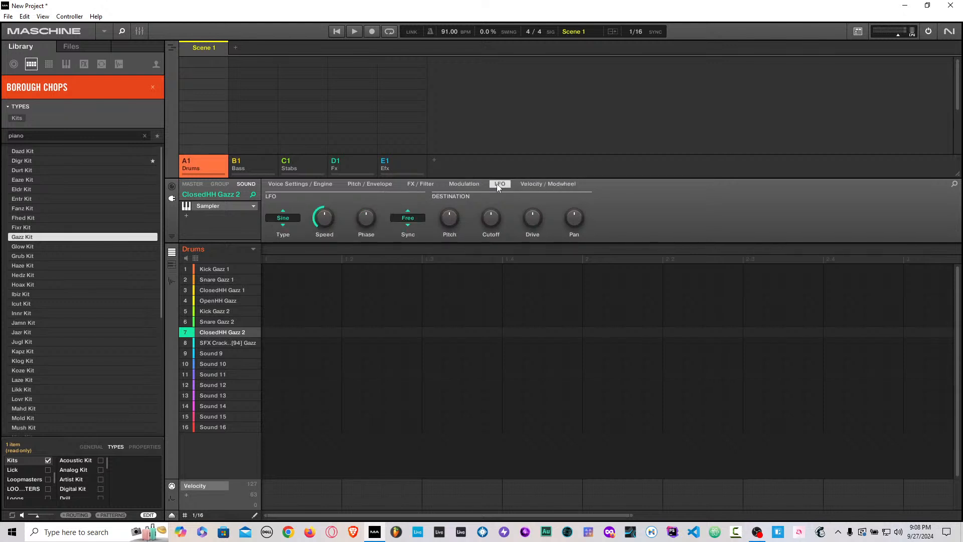
{"action": "left_click", "coordinate": [275, 184]}
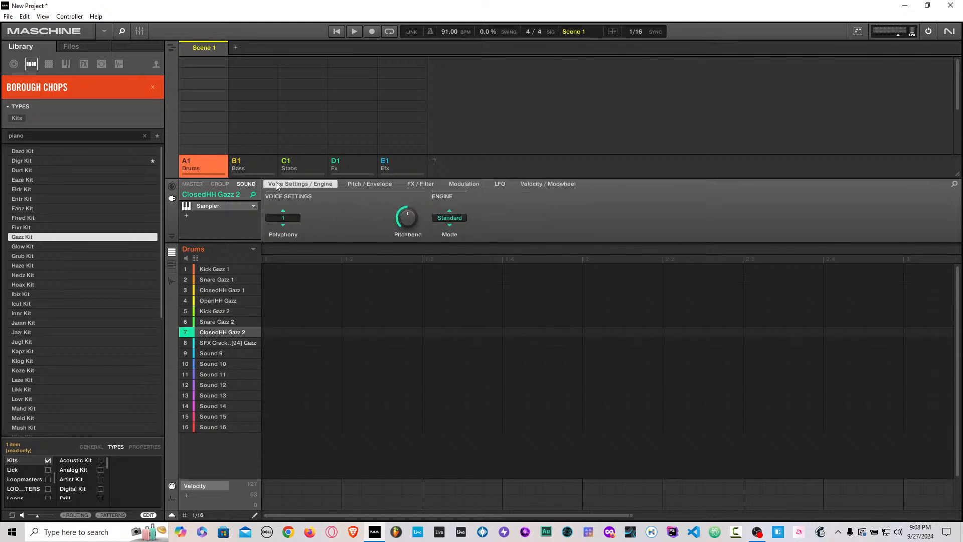
Step: Go through the individual Drums sounds, including the kicks, snares and hi-hats, and check their voice and engine settings
{"action": "left_click", "coordinate": [229, 342]}
{"action": "left_click", "coordinate": [227, 269]}
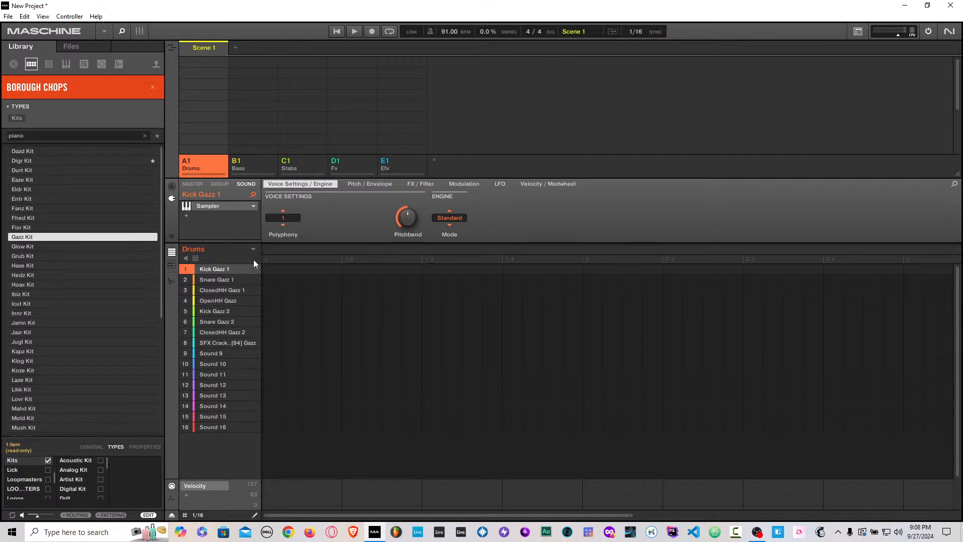
{"action": "left_click", "coordinate": [222, 291]}
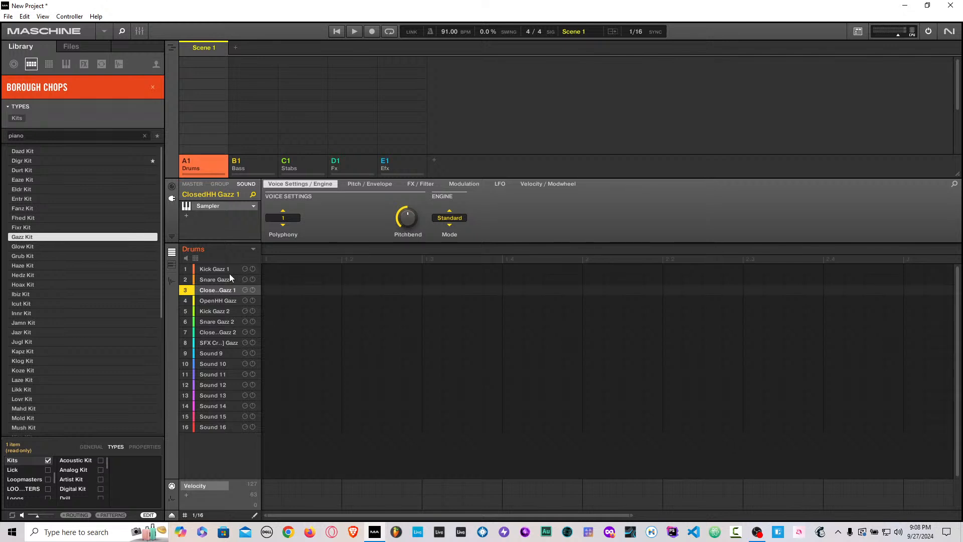
{"action": "left_click", "coordinate": [229, 274]}
{"action": "left_click", "coordinate": [212, 281]}
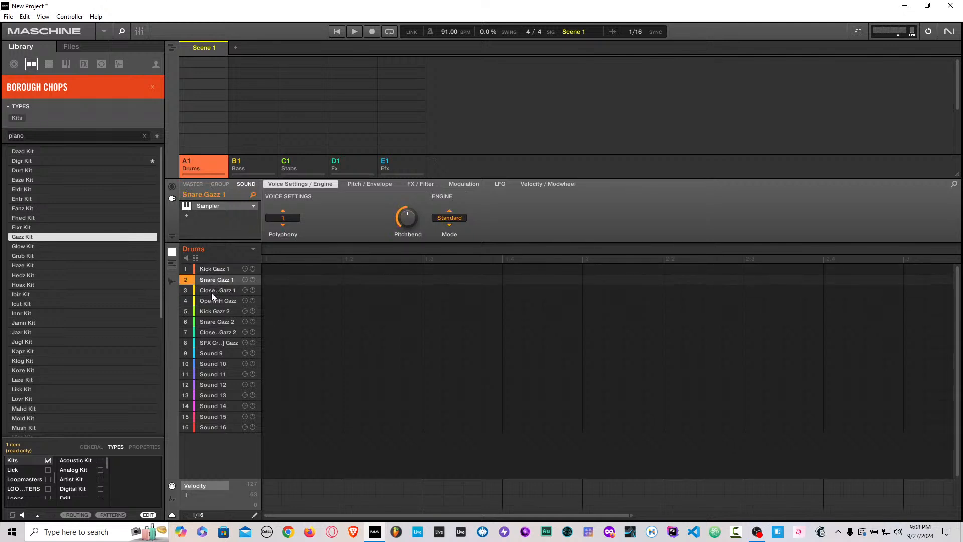
{"action": "left_click", "coordinate": [212, 293]}
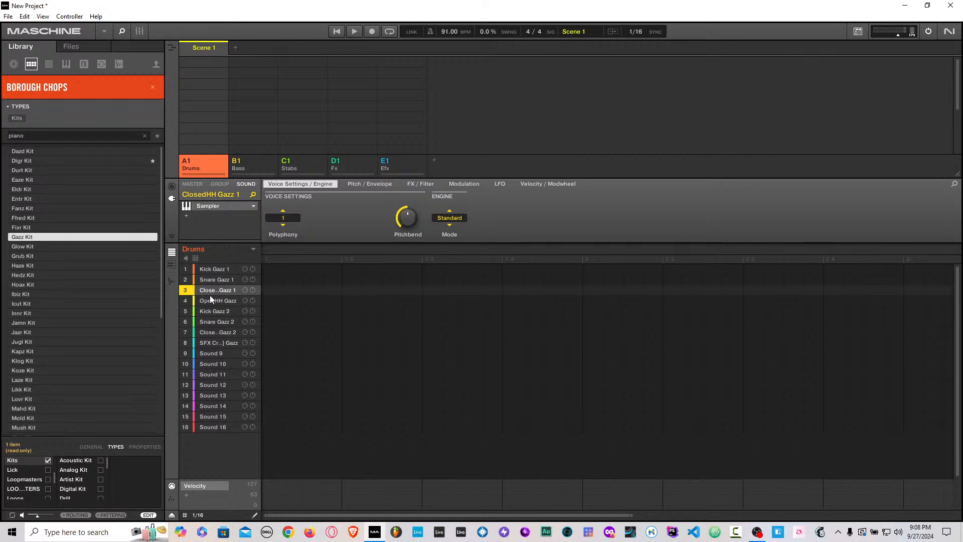
{"action": "left_click", "coordinate": [206, 302]}
{"action": "left_click", "coordinate": [209, 311]}
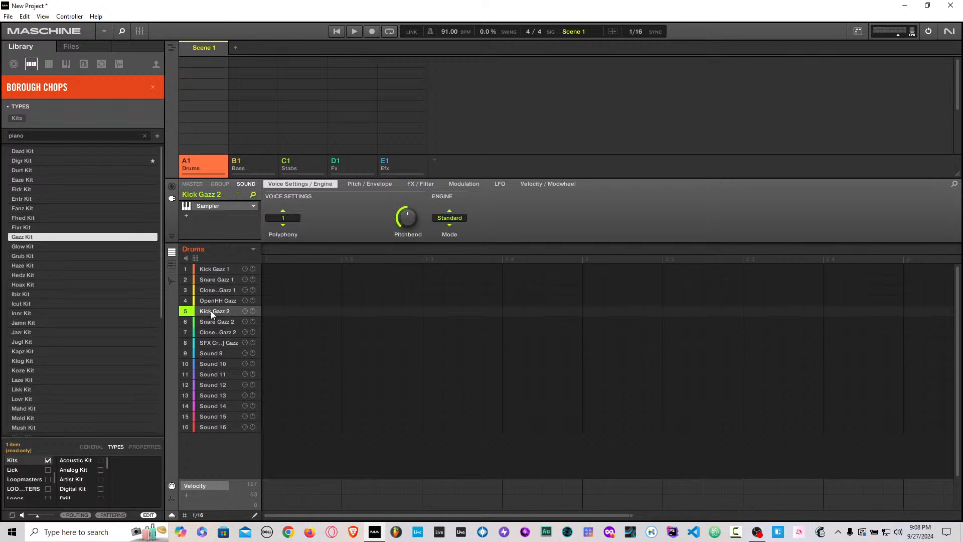
{"action": "left_click", "coordinate": [214, 324]}
{"action": "left_click", "coordinate": [213, 281]}
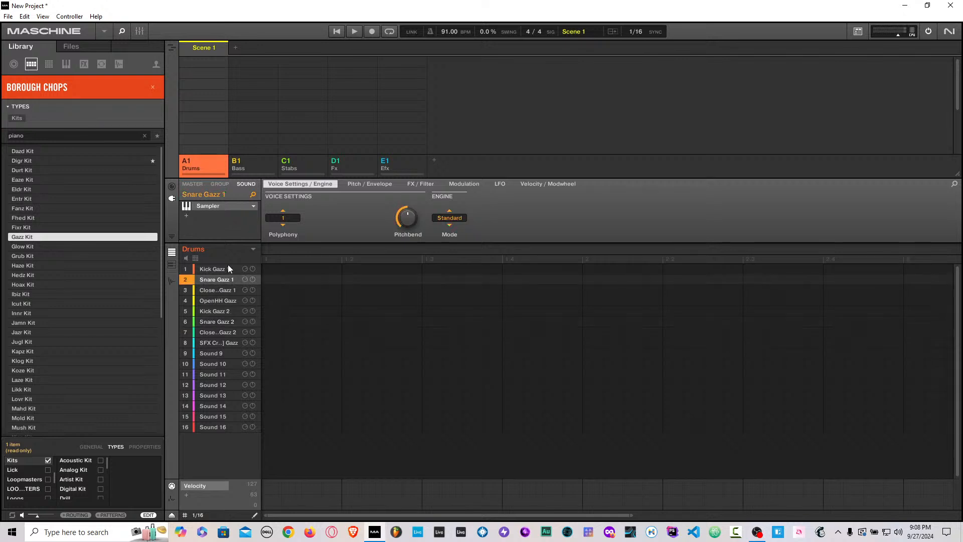
{"action": "left_click", "coordinate": [211, 269]}
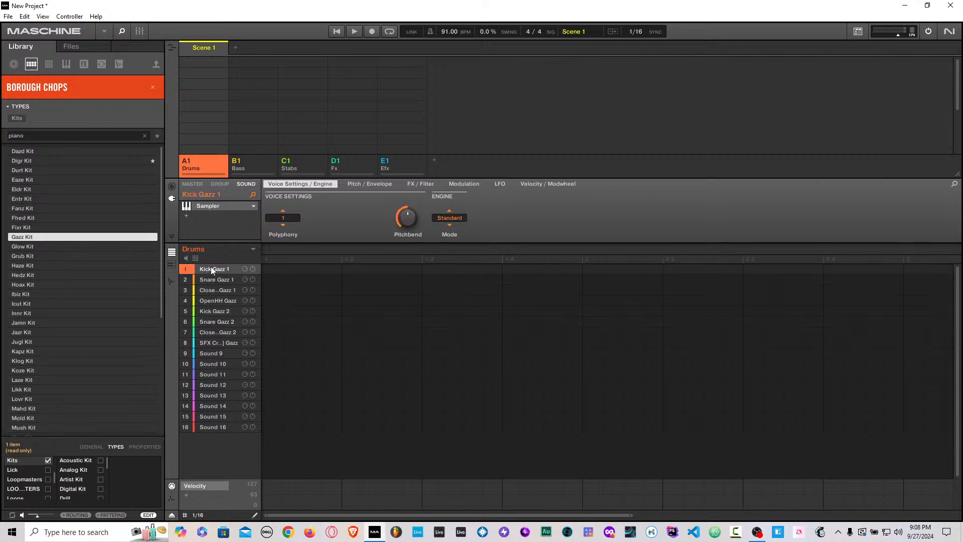
Step: Look through the Bass, Stabs and Fx groups, and switch solo on and off for the Drums group
{"action": "left_click", "coordinate": [260, 164]}
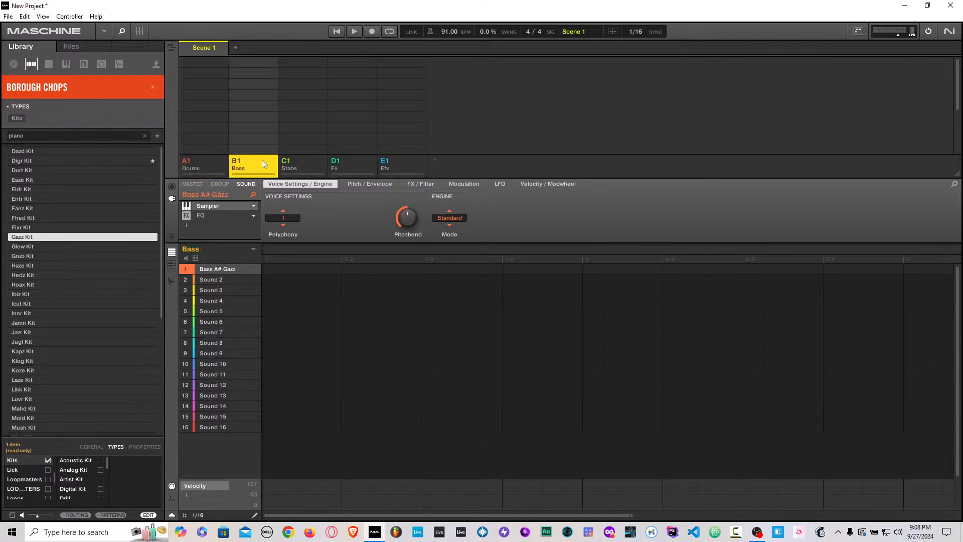
{"action": "left_click", "coordinate": [303, 163]}
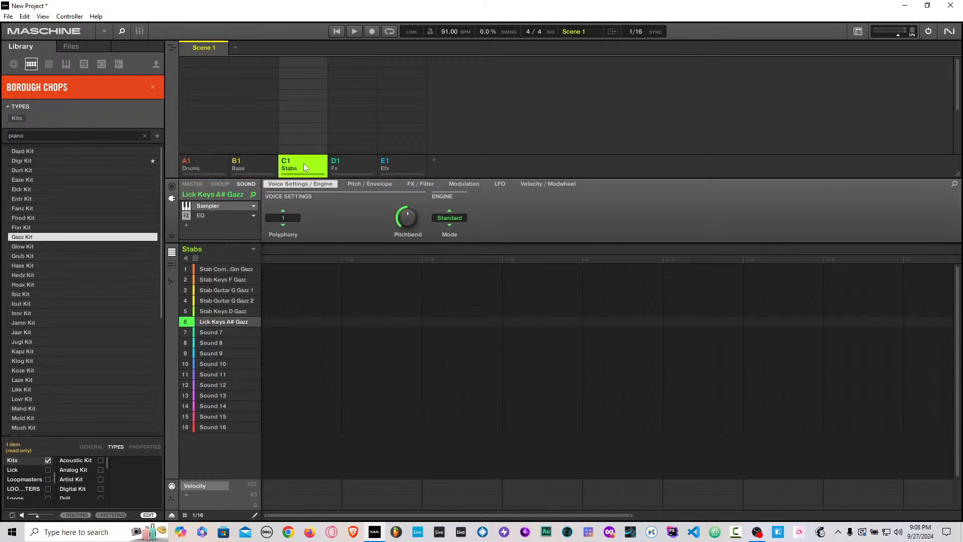
{"action": "left_click", "coordinate": [354, 163]}
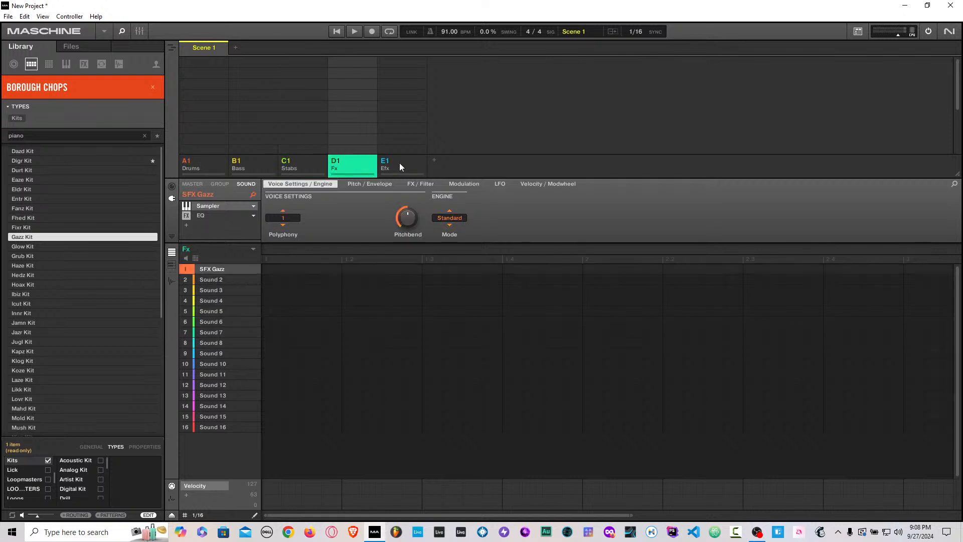
{"action": "left_click", "coordinate": [187, 164]}
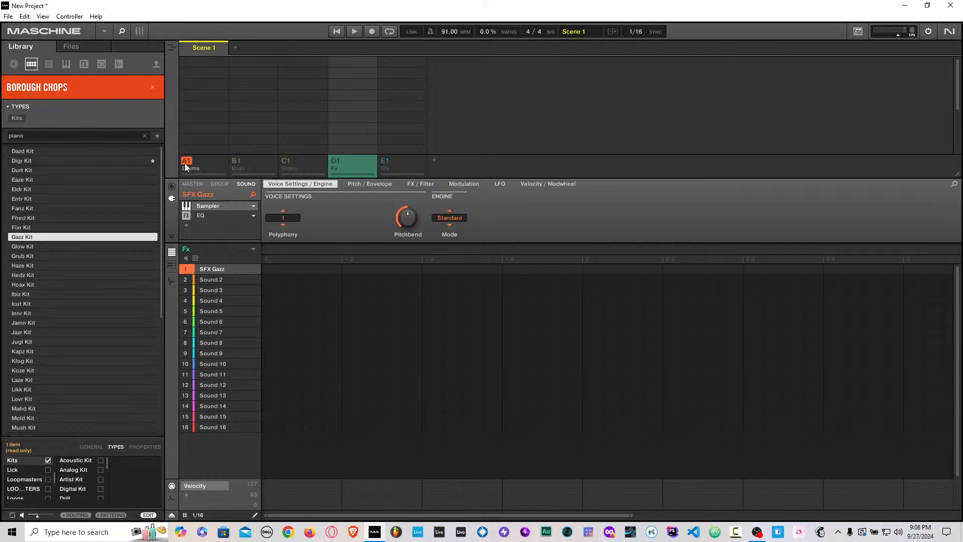
{"action": "right_click", "coordinate": [185, 163]}
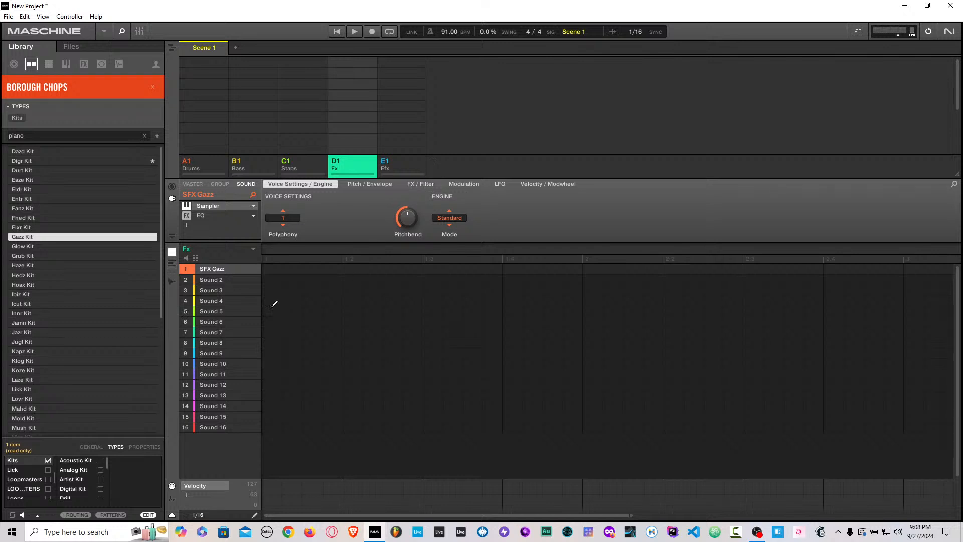
Step: In the Efx group, switch solo on and off for the TR5 CSR Room sound and mute it
{"action": "left_click", "coordinate": [393, 165]}
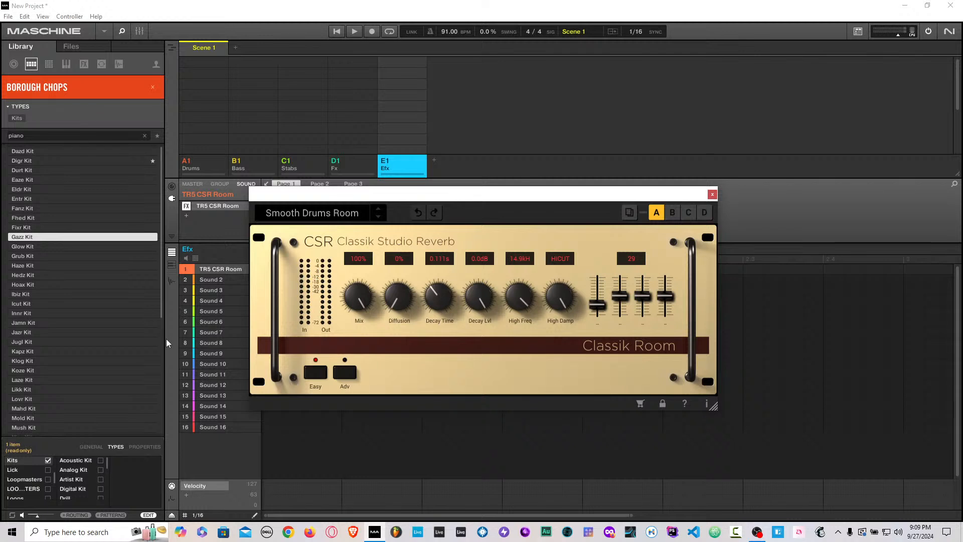
{"action": "right_click", "coordinate": [184, 270]}
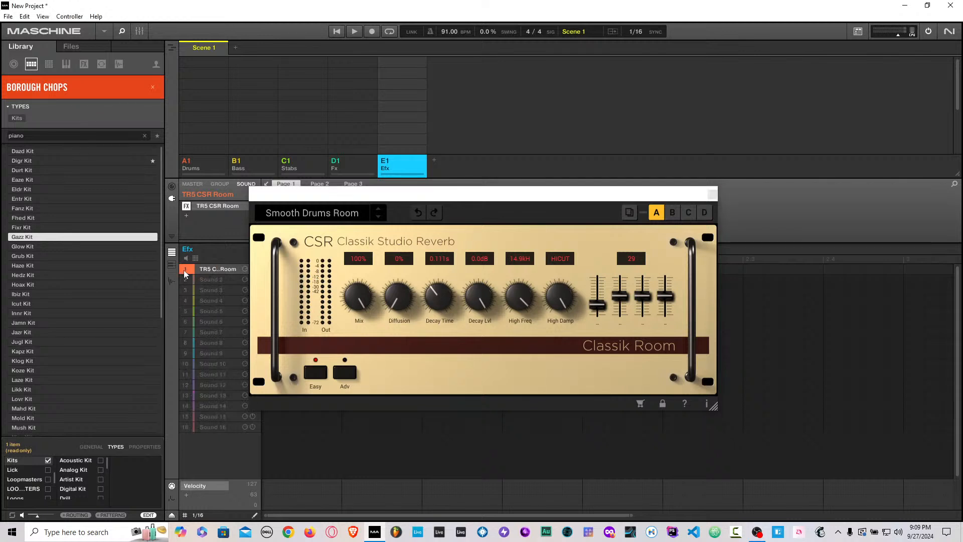
{"action": "right_click", "coordinate": [183, 270]}
{"action": "left_click", "coordinate": [184, 270]}
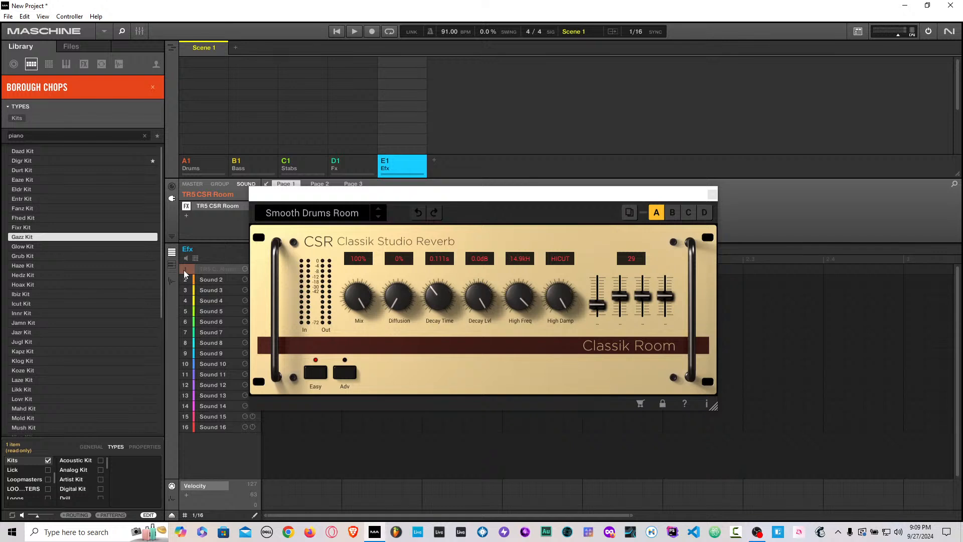
Step: Return to the Drums group and audition its sounds, including Kick Gazz 1 and Snare Gazz 1
{"action": "key", "text": "1"}
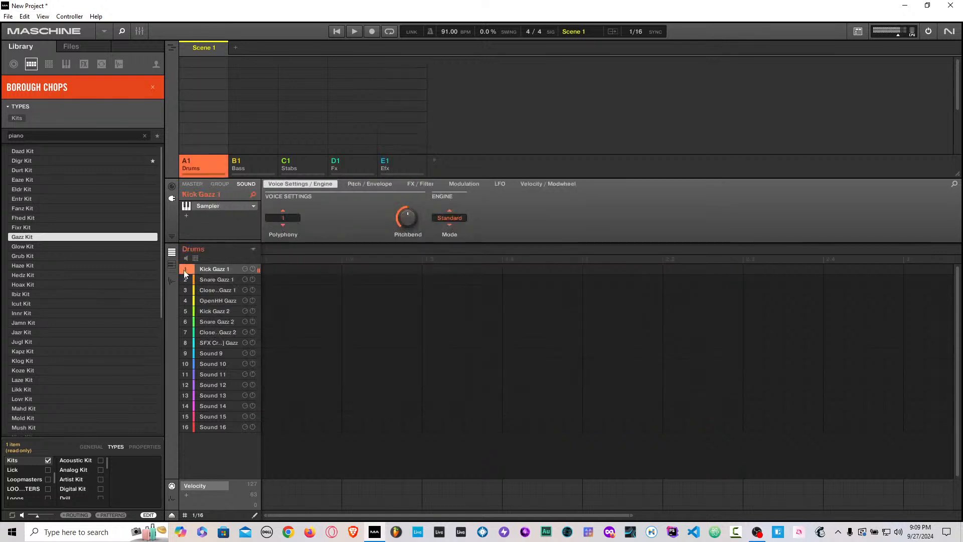
{"action": "key", "text": "s"}
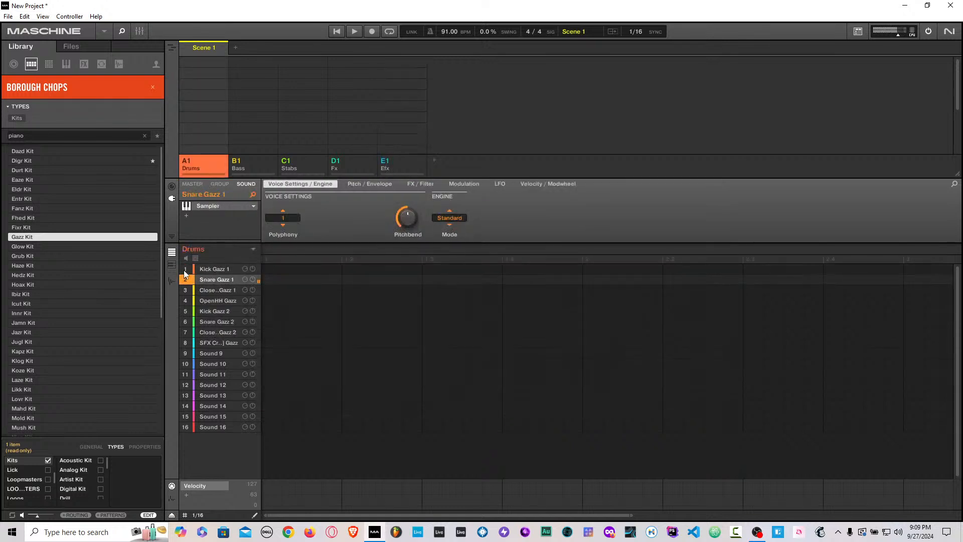
{"action": "key", "text": "x"}
{"action": "key", "text": "s"}
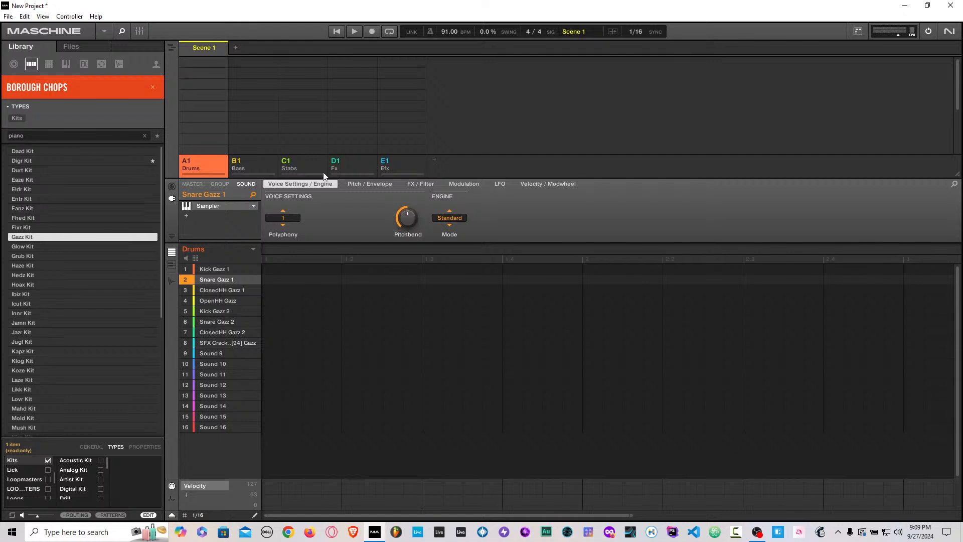
Step: Check the SFX crackle sound's playback settings in Drums and review the sounds in the Bass and Stabs groups
{"action": "left_click", "coordinate": [400, 168]}
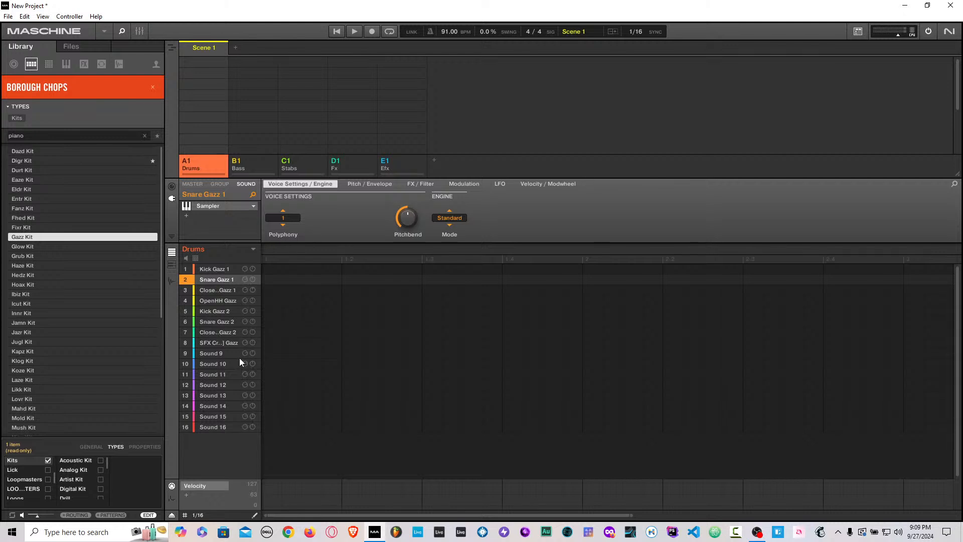
{"action": "left_click", "coordinate": [217, 342]}
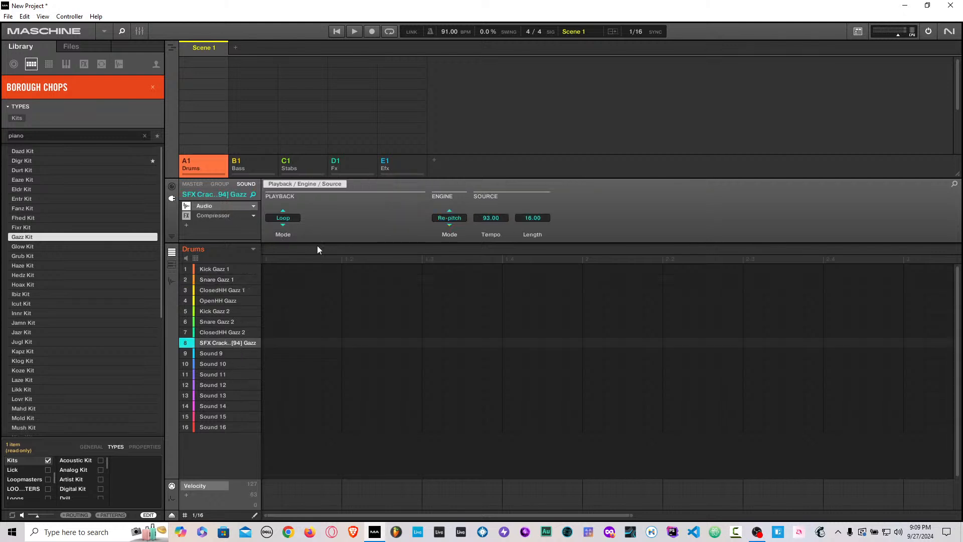
{"action": "left_click", "coordinate": [248, 162]}
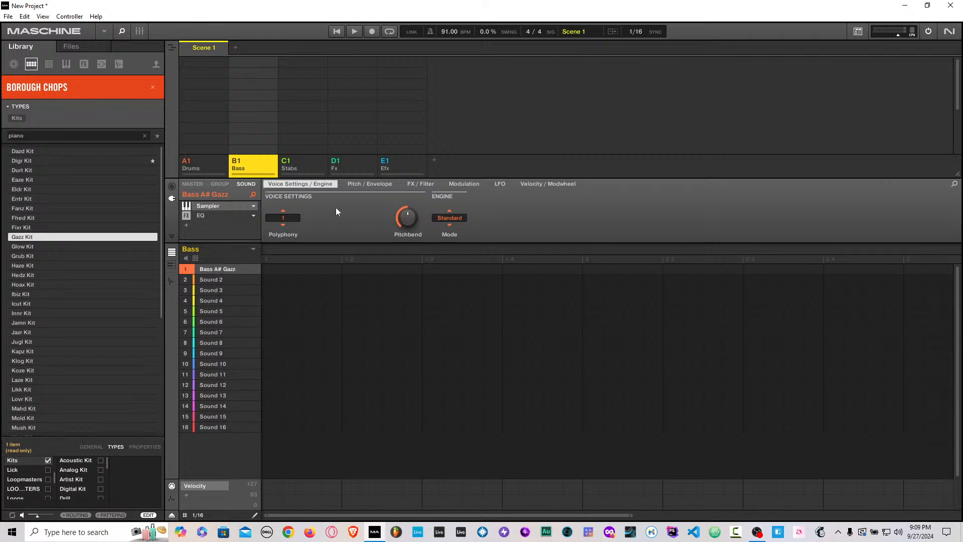
{"action": "left_click", "coordinate": [302, 165]}
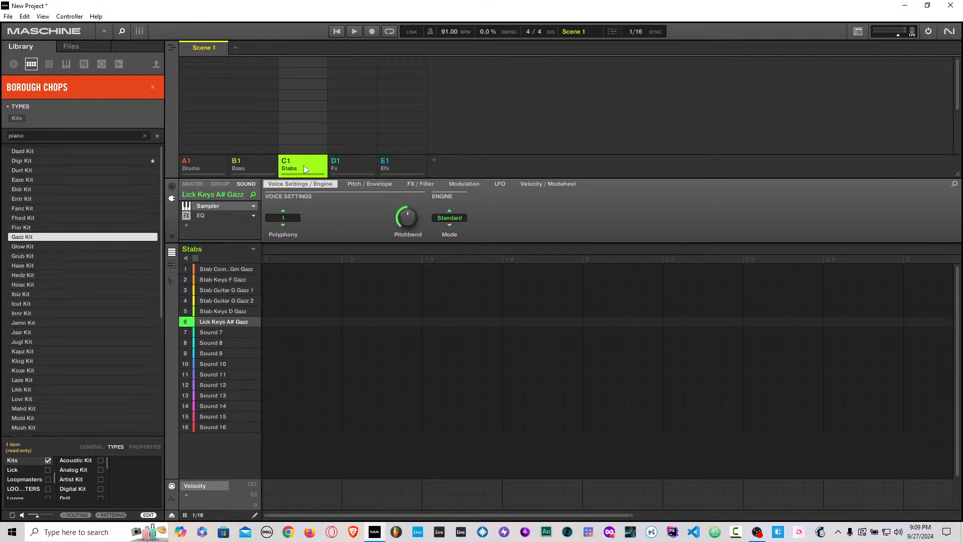
{"action": "left_click", "coordinate": [375, 530]}
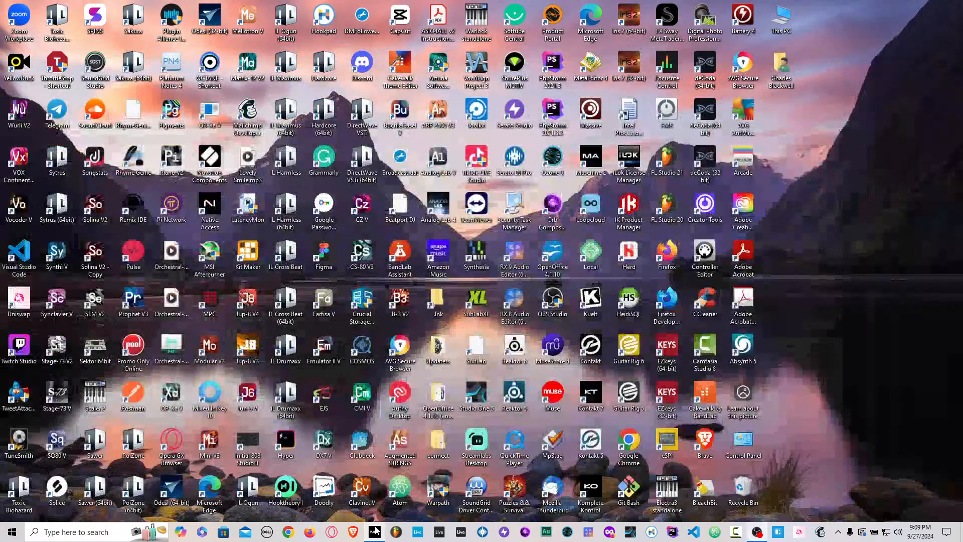
{"action": "left_click", "coordinate": [375, 530]}
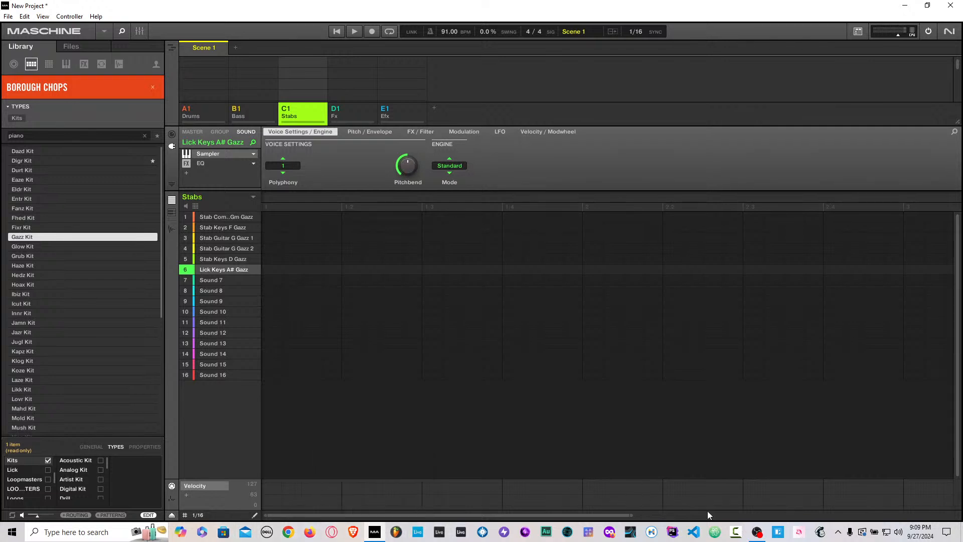
{"action": "left_click", "coordinate": [757, 532]}
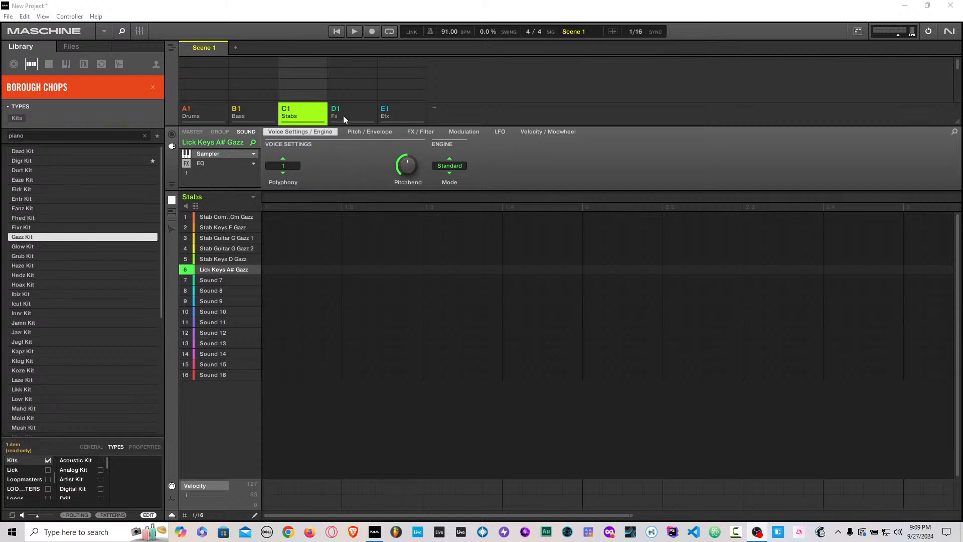
{"action": "mouse_move", "coordinate": [755, 535]}
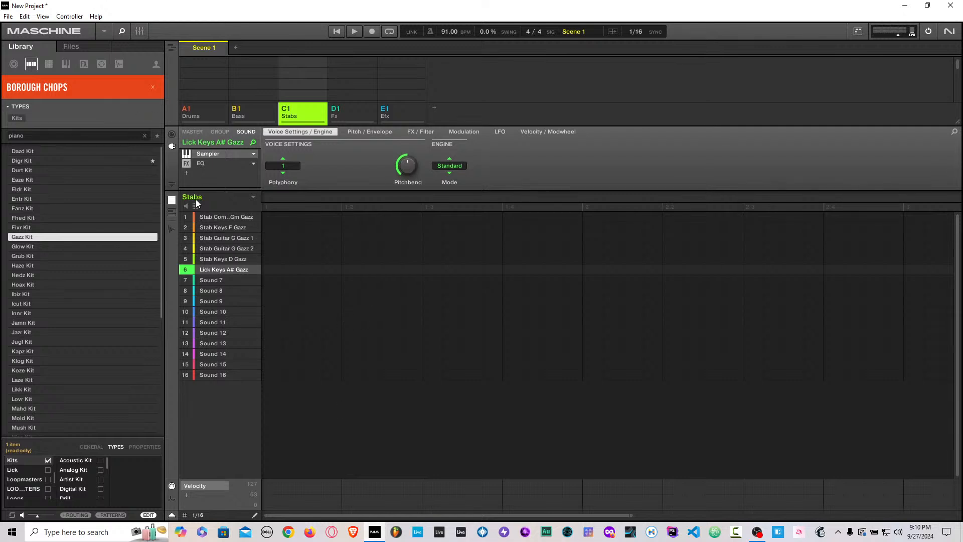
Step: Audition the Stabs sounds one after another, from Stab Combo Gm Gazz through Lick Keys A# Gazz
{"action": "mouse_move", "coordinate": [222, 226]}
{"action": "left_click", "coordinate": [212, 216]}
{"action": "left_click", "coordinate": [220, 237]}
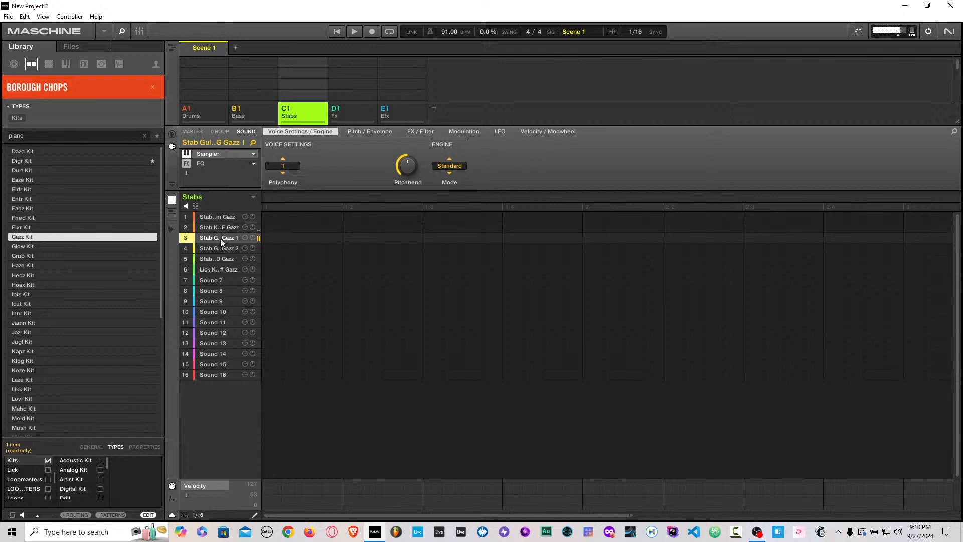
{"action": "left_click", "coordinate": [220, 248]}
{"action": "left_click", "coordinate": [222, 258]}
{"action": "left_click", "coordinate": [224, 269]}
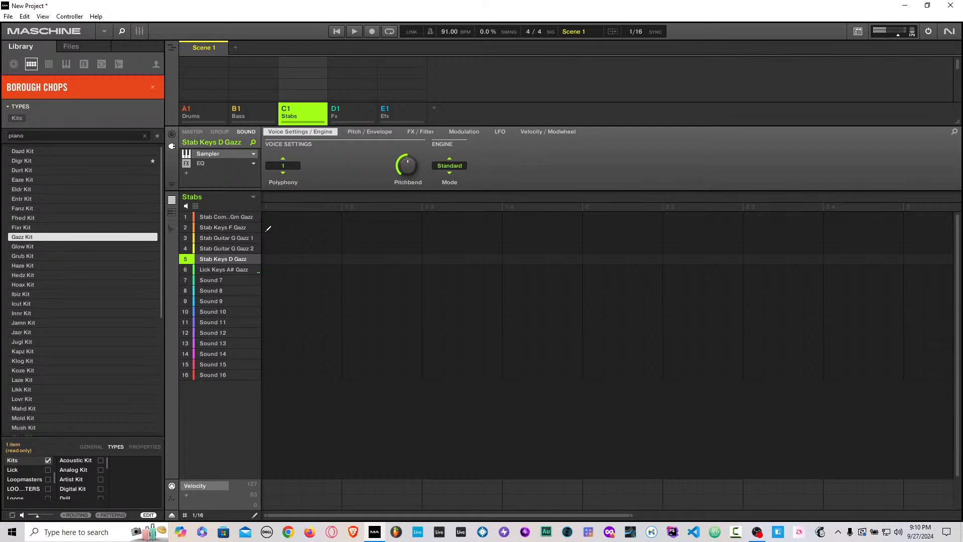
{"action": "left_click", "coordinate": [223, 217]}
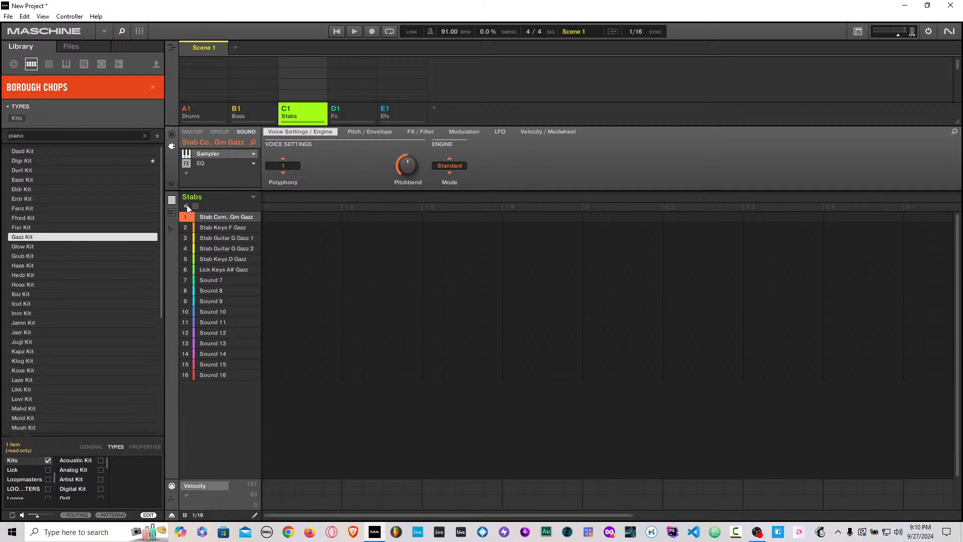
Step: Put the six loaded Stabs pads together in choke group 1 in Send mode and try pads 5 and 4
{"action": "left_click", "coordinate": [195, 206]}
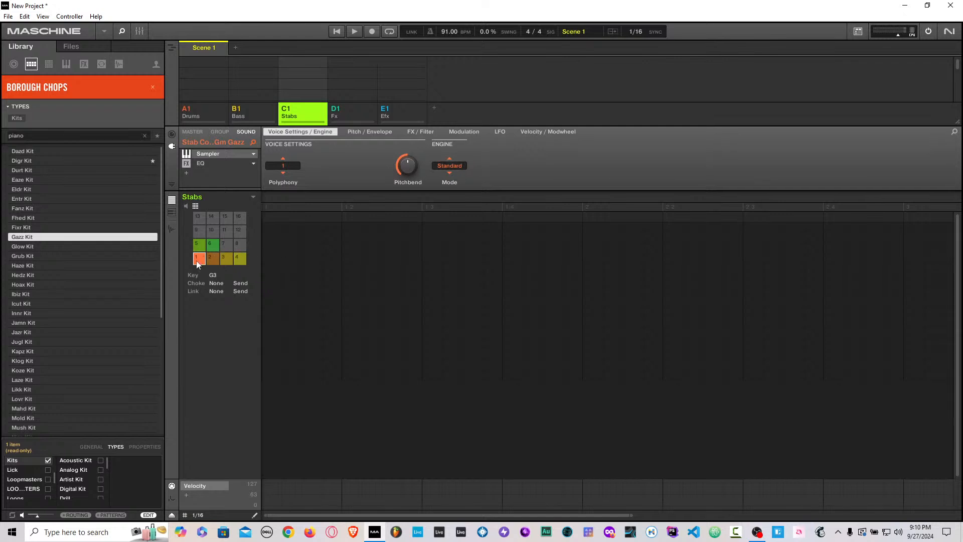
{"action": "left_click", "coordinate": [216, 290]}
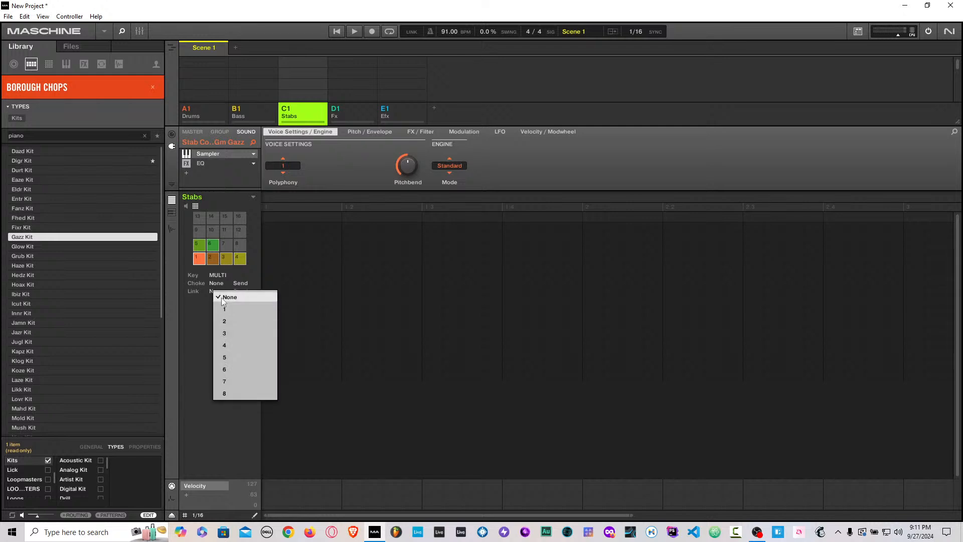
{"action": "left_click", "coordinate": [229, 310]}
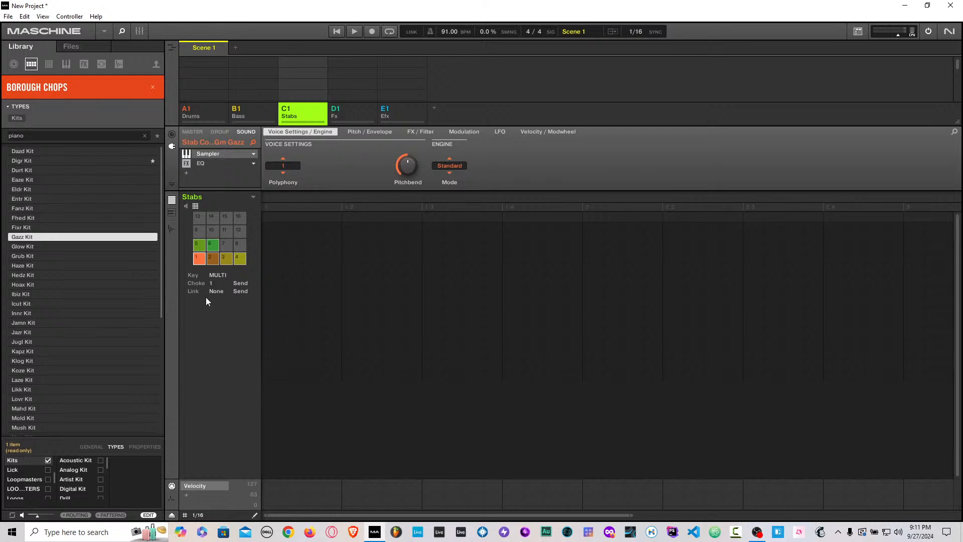
{"action": "left_click", "coordinate": [239, 284]}
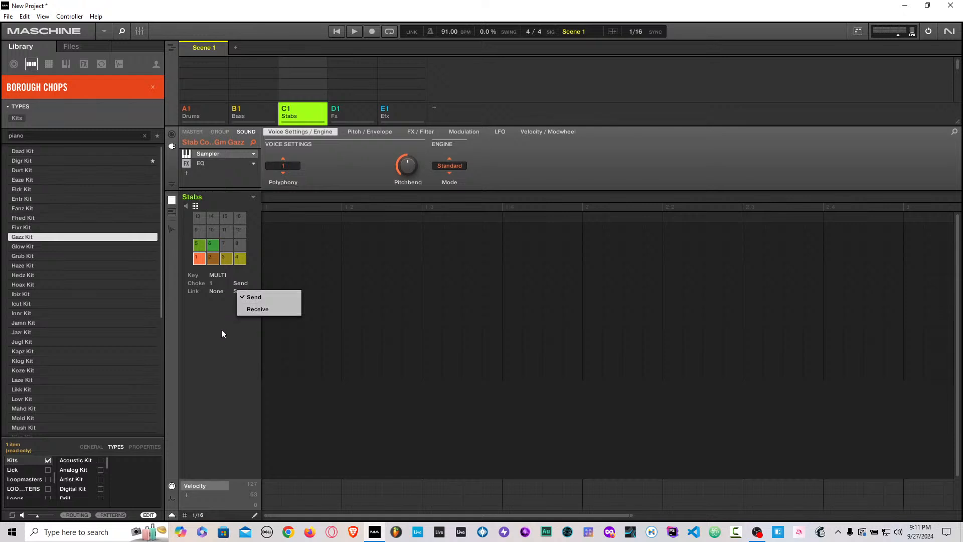
{"action": "left_click", "coordinate": [258, 297]}
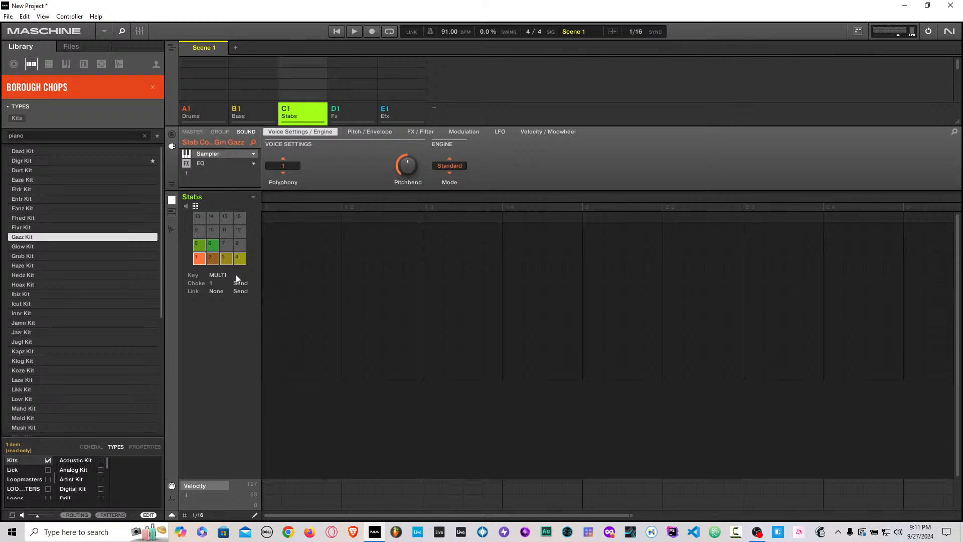
{"action": "left_click", "coordinate": [201, 246]}
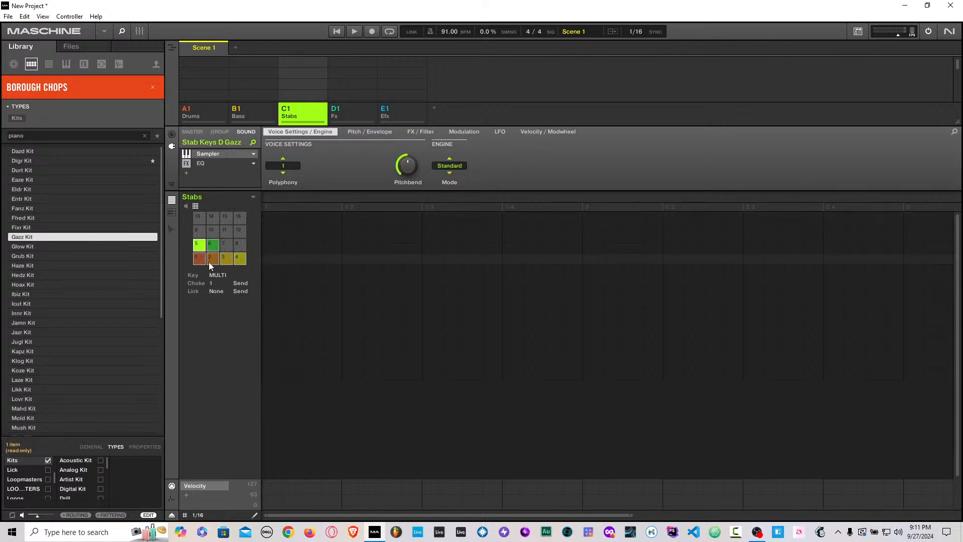
{"action": "left_click", "coordinate": [236, 259]}
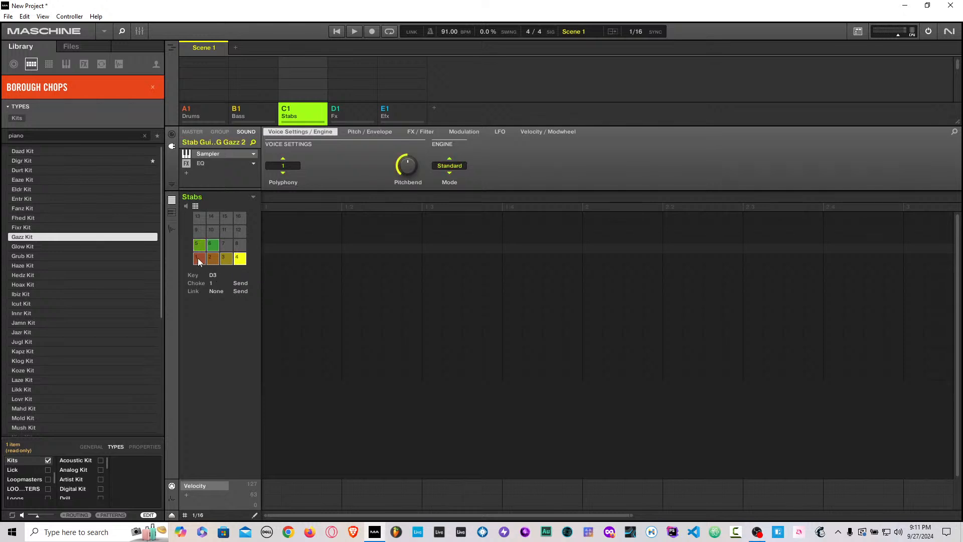
Step: Show the sample editor for the Stabs group, return to the sound list and select Stab Combo Gm Gazz
{"action": "left_click", "coordinate": [169, 215]}
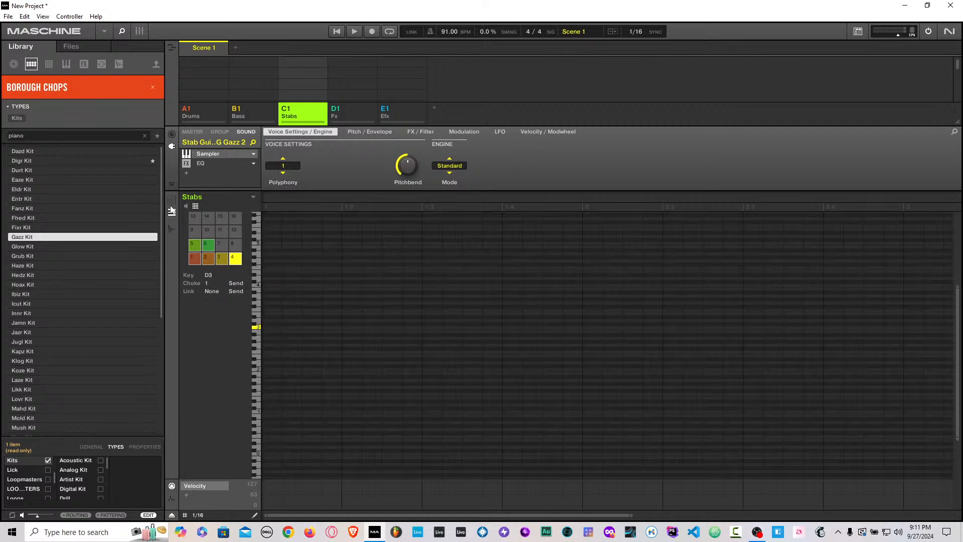
{"action": "left_click", "coordinate": [171, 204]}
{"action": "left_click", "coordinate": [172, 228]}
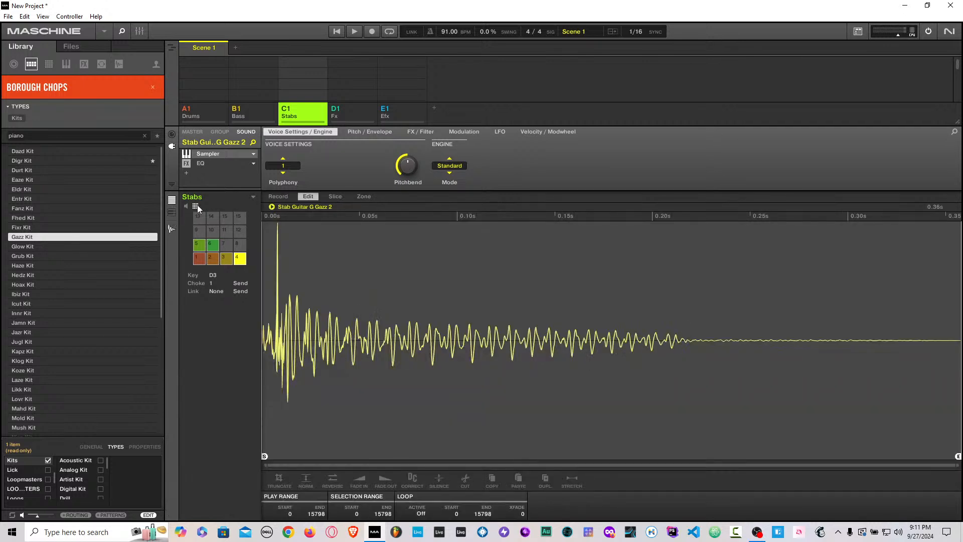
{"action": "left_click", "coordinate": [196, 206]}
{"action": "left_click", "coordinate": [217, 290]}
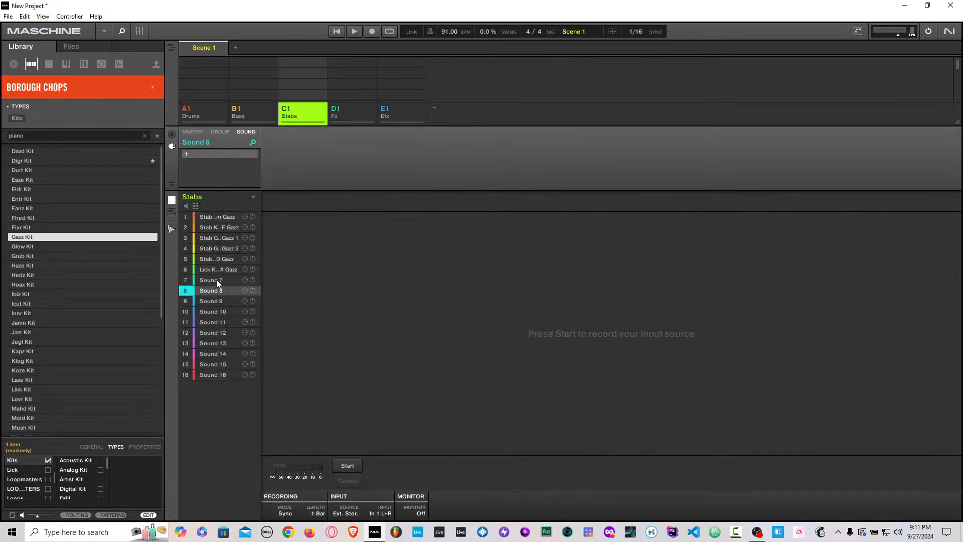
{"action": "left_click", "coordinate": [216, 215]}
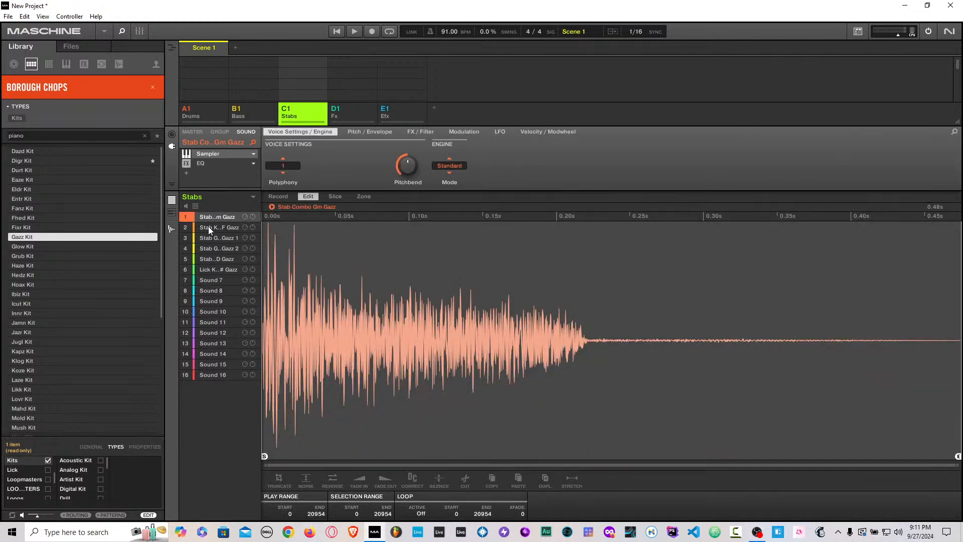
Step: Play the six Stabs sounds in quick alternation to test how they cut each other off, ending on Lick Keys A# Gazz
{"action": "key", "text": "v"}
{"action": "key", "text": "c"}
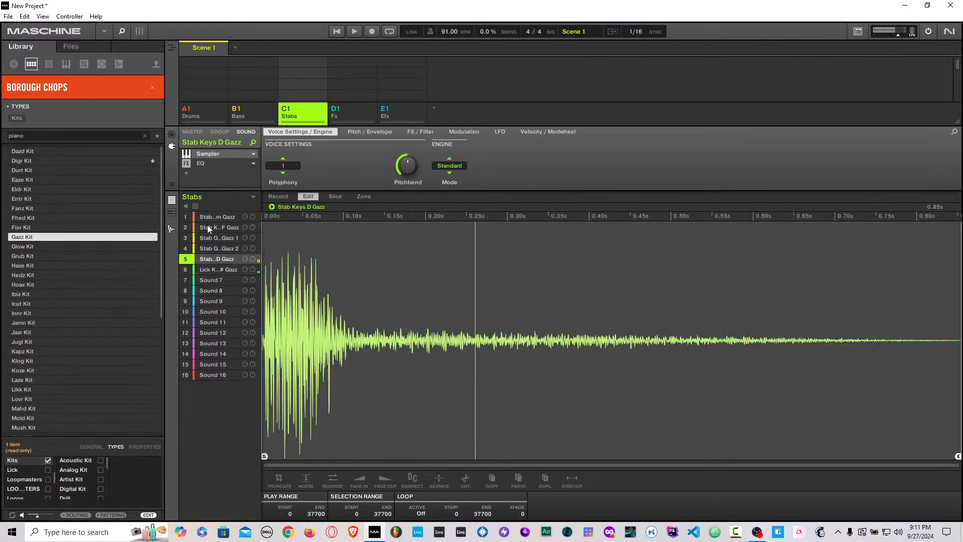
{"action": "key", "text": "v"}
{"action": "key", "text": "v"}
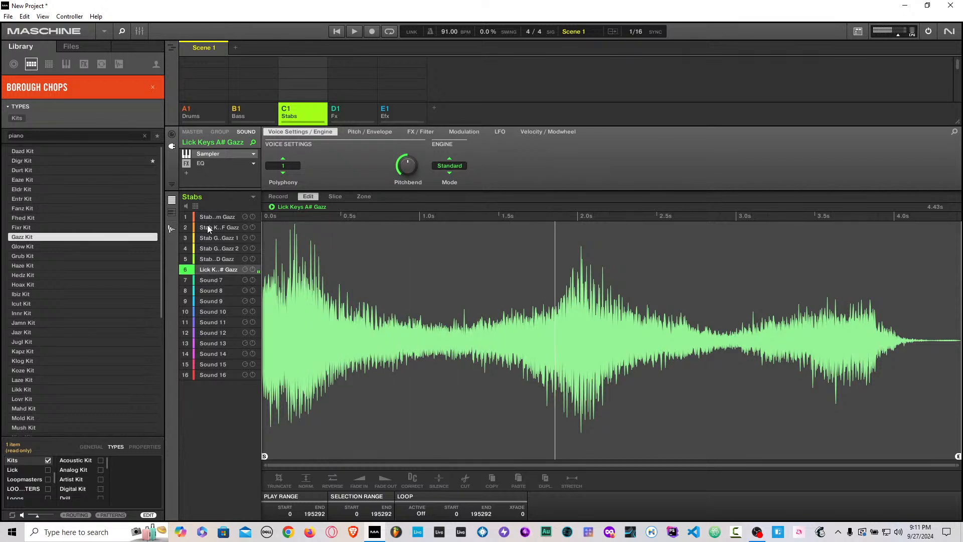
{"action": "key", "text": "v"}
{"action": "key", "text": "c"}
{"action": "key", "text": "c"}
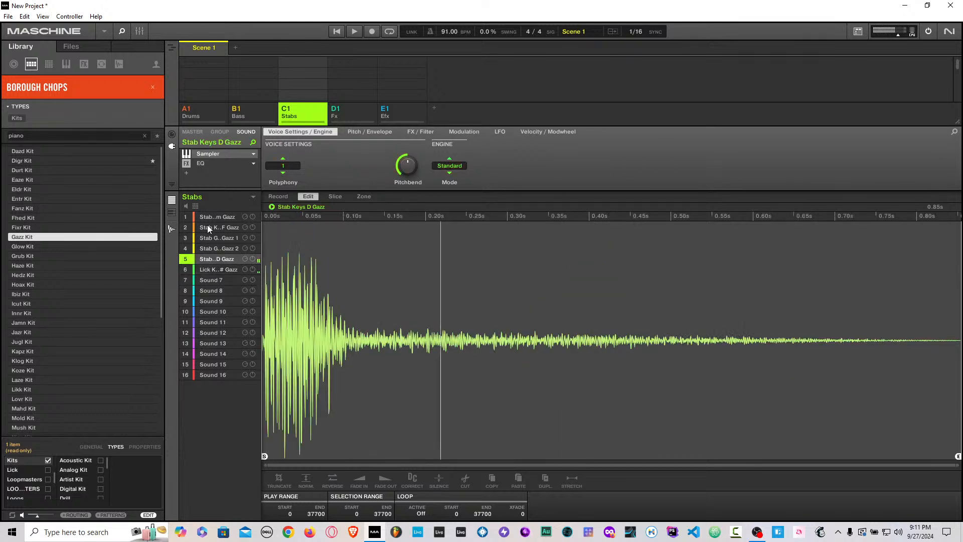
{"action": "key", "text": "c"}
{"action": "key", "text": "z"}
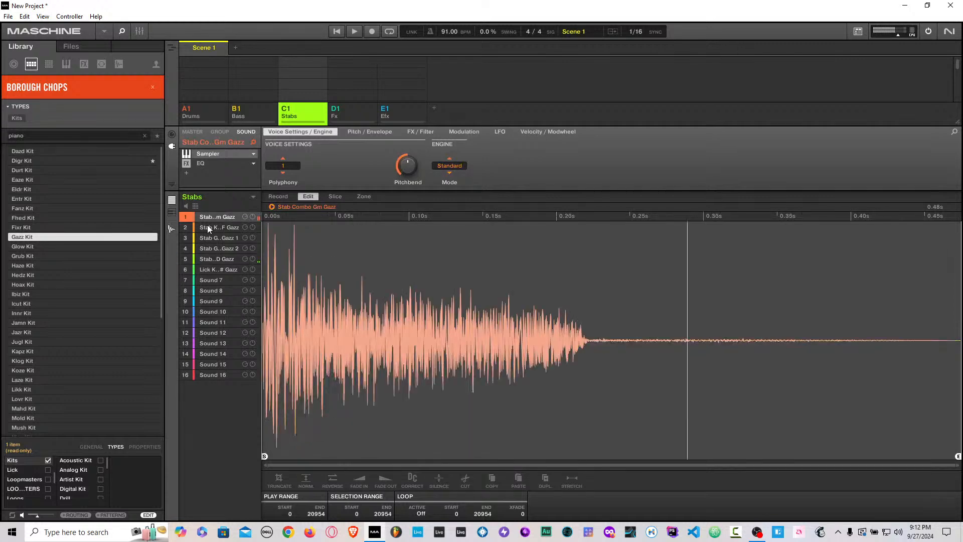
{"action": "key", "text": "c"}
{"action": "key", "text": "s"}
{"action": "key", "text": "s"}
{"action": "key", "text": "x"}
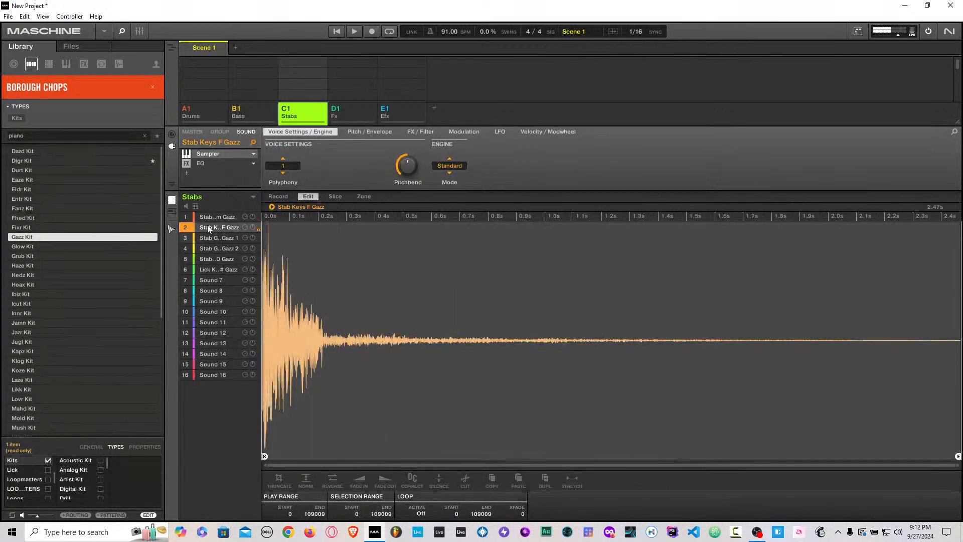
{"action": "key", "text": "d"}
{"action": "key", "text": "x"}
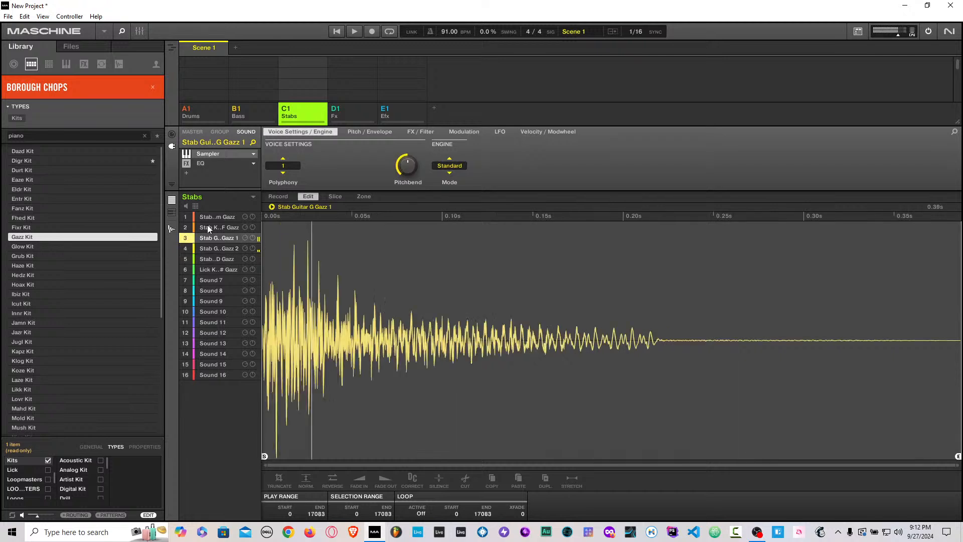
{"action": "key", "text": "z"}
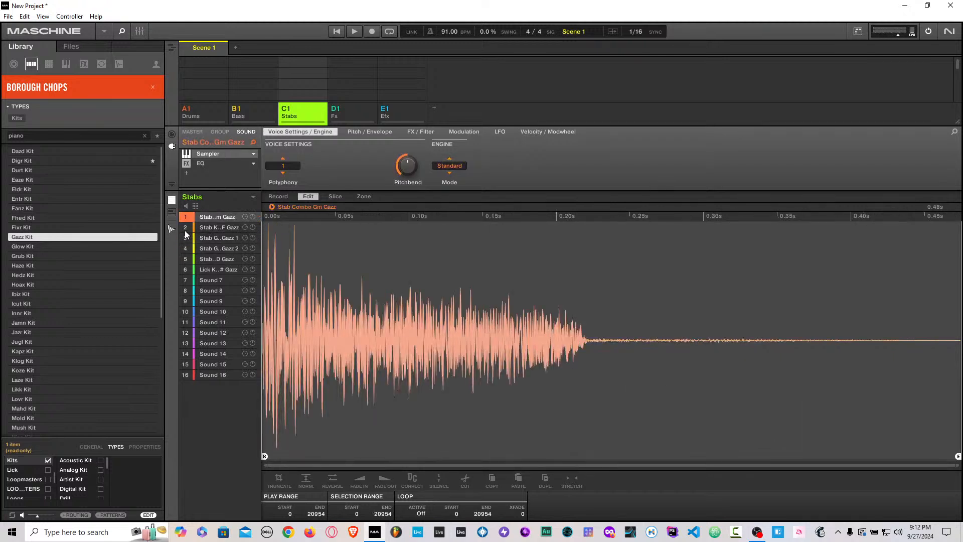
{"action": "key", "text": "z"}
{"action": "key", "text": "v"}
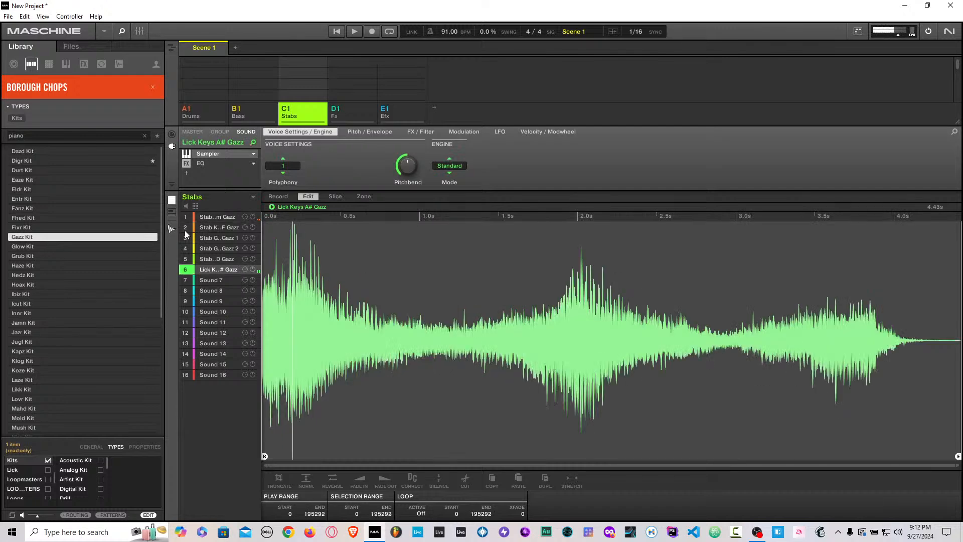
{"action": "key", "text": "c"}
{"action": "key", "text": "z"}
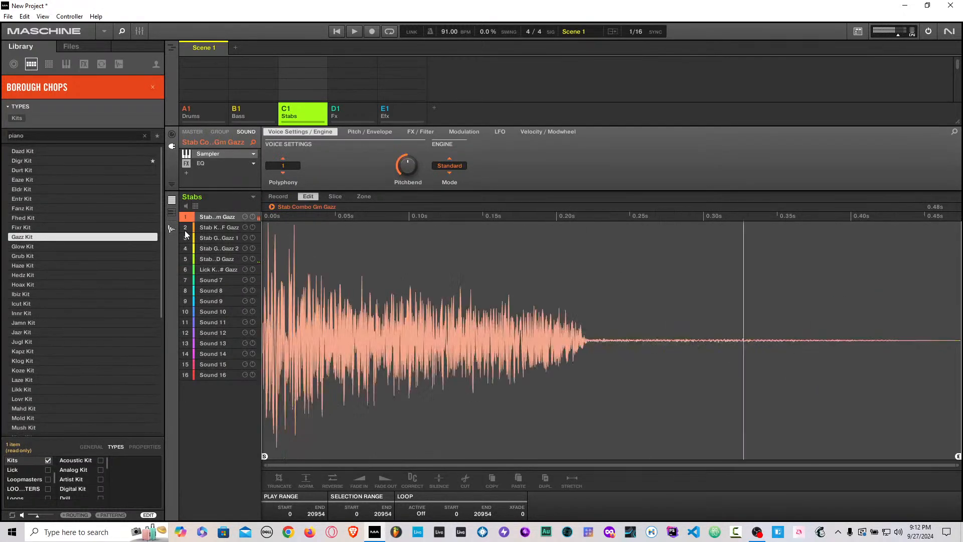
{"action": "key", "text": "v"}
{"action": "key", "text": "v"}
{"action": "key", "text": "z"}
{"action": "key", "text": "v"}
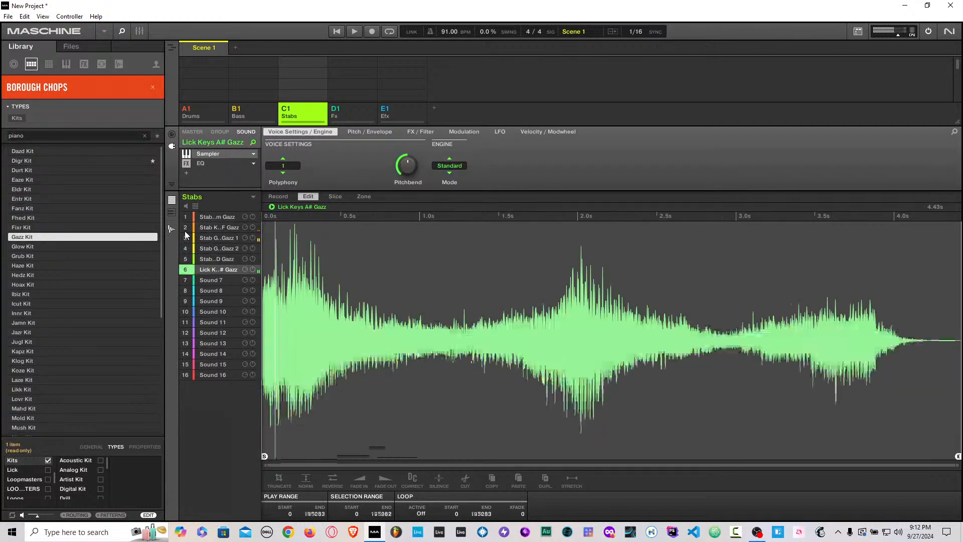
{"action": "key", "text": "z"}
{"action": "key", "text": "v"}
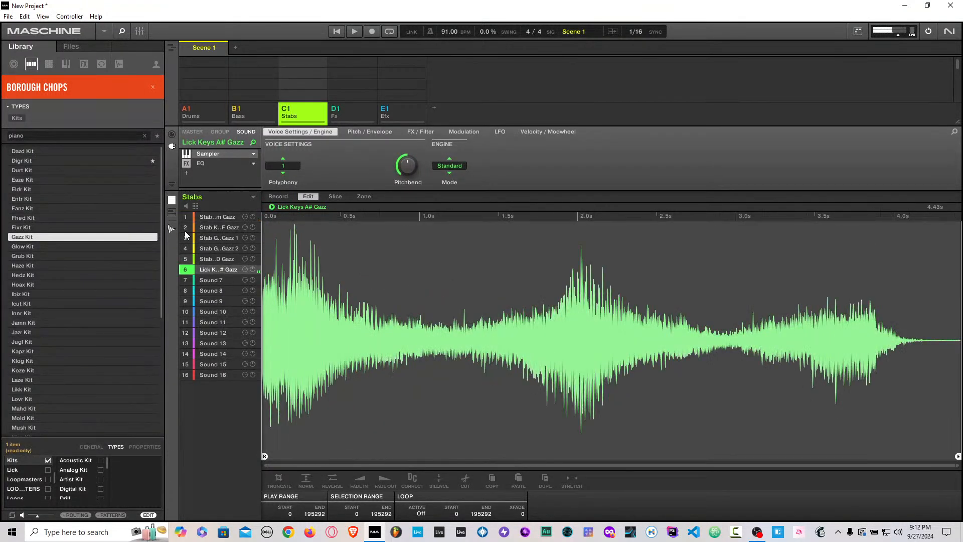
{"action": "key", "text": "s"}
{"action": "key", "text": "v"}
{"action": "key", "text": "d"}
{"action": "key", "text": "z"}
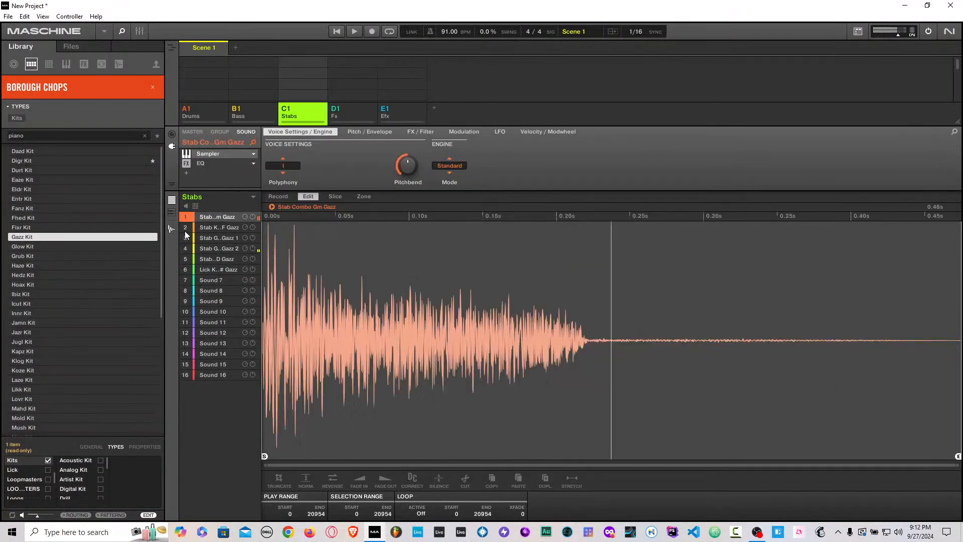
{"action": "key", "text": "v"}
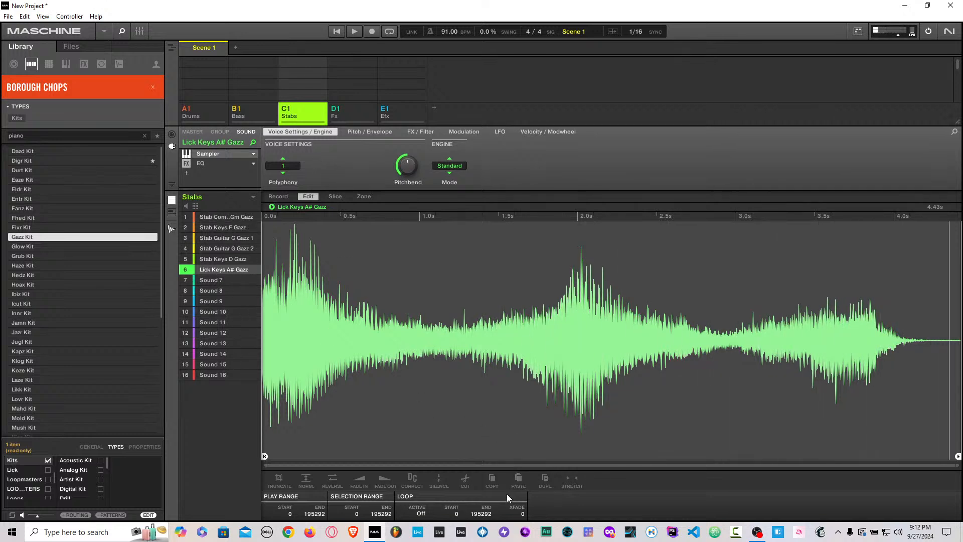
Step: Look through the Zone, Record and Edit pages for Lick Keys A# Gazz and preview its sample
{"action": "left_click", "coordinate": [364, 197]}
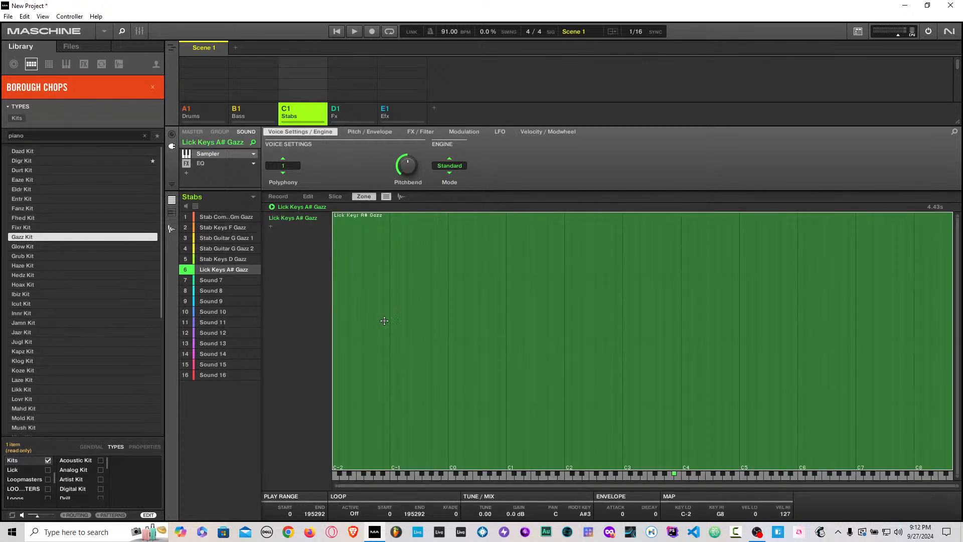
{"action": "left_click", "coordinate": [283, 198]}
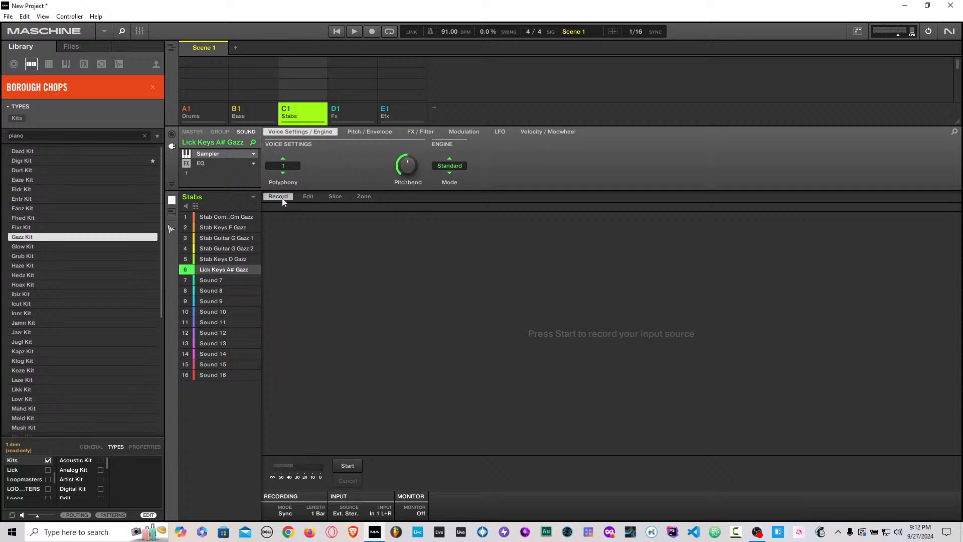
{"action": "left_click", "coordinate": [310, 197]}
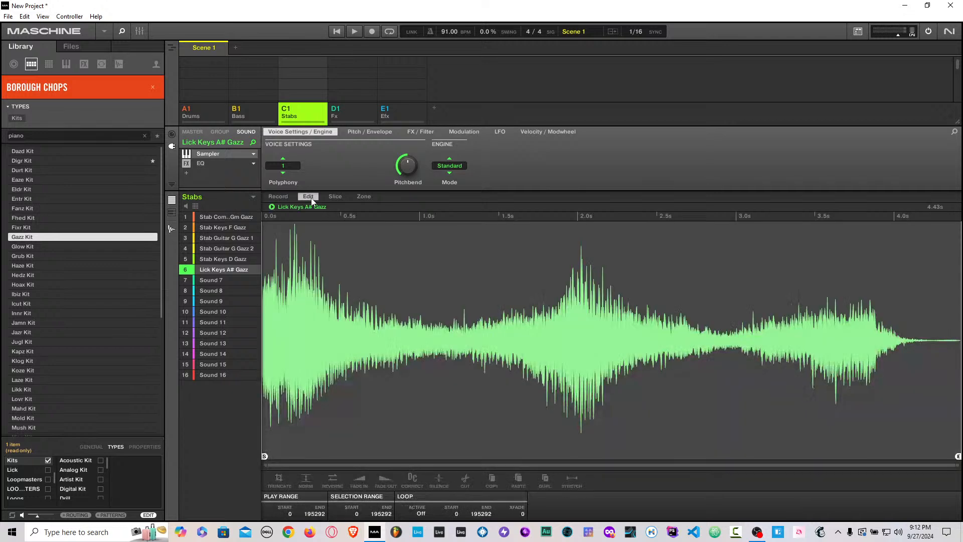
{"action": "left_click", "coordinate": [272, 207]}
Step: Undo the last edit in the Stabs group and audition Lick Keys A# Gazz again
{"action": "left_click", "coordinate": [23, 17]}
{"action": "left_click", "coordinate": [36, 30]}
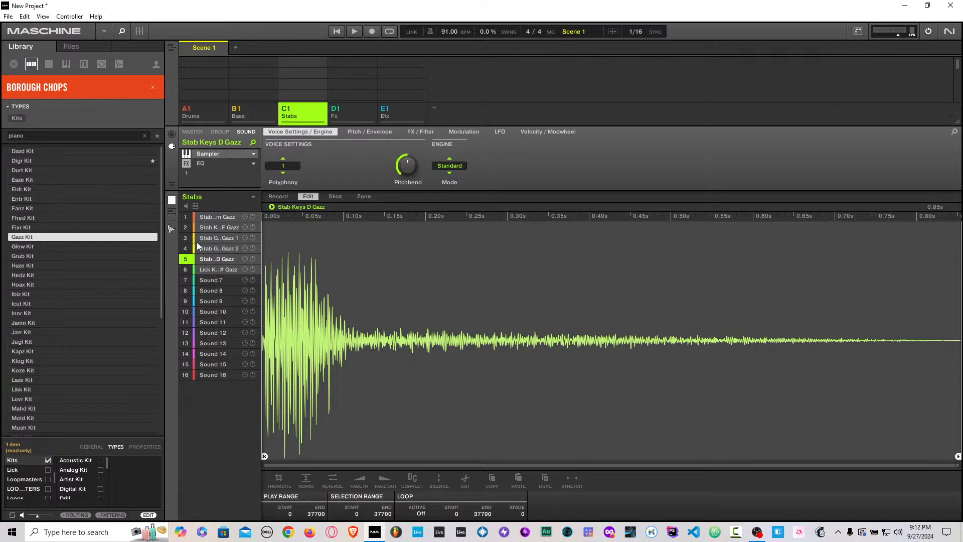
{"action": "left_click", "coordinate": [213, 271]}
{"action": "left_click", "coordinate": [219, 281]}
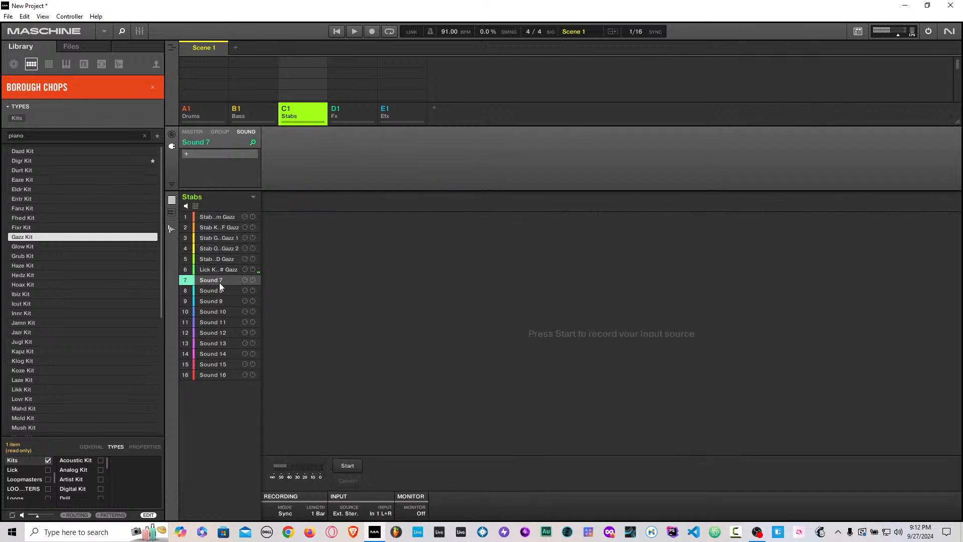
{"action": "left_click", "coordinate": [219, 272]}
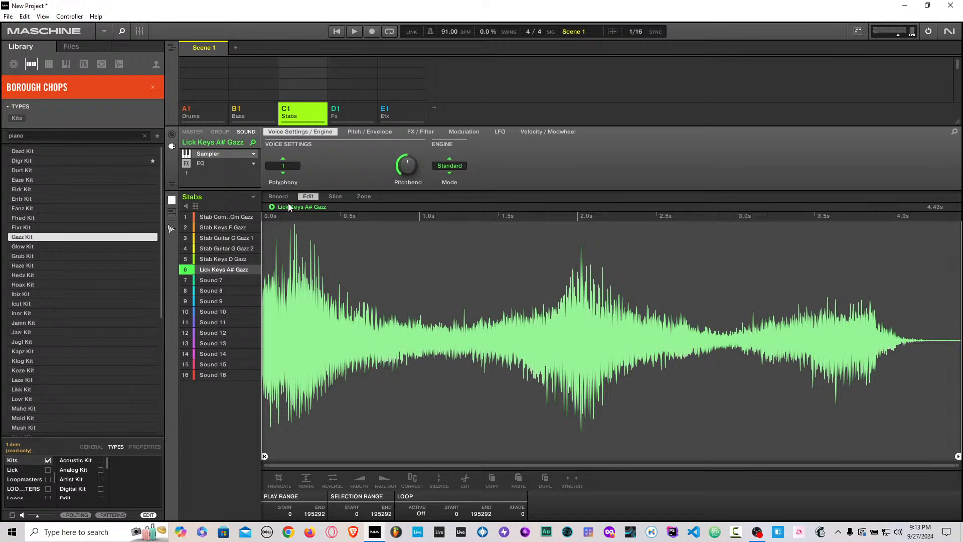
Step: Show the zone map of Lick Keys A# Gazz and check its key, choke and link settings in the pad grid
{"action": "left_click", "coordinate": [364, 196]}
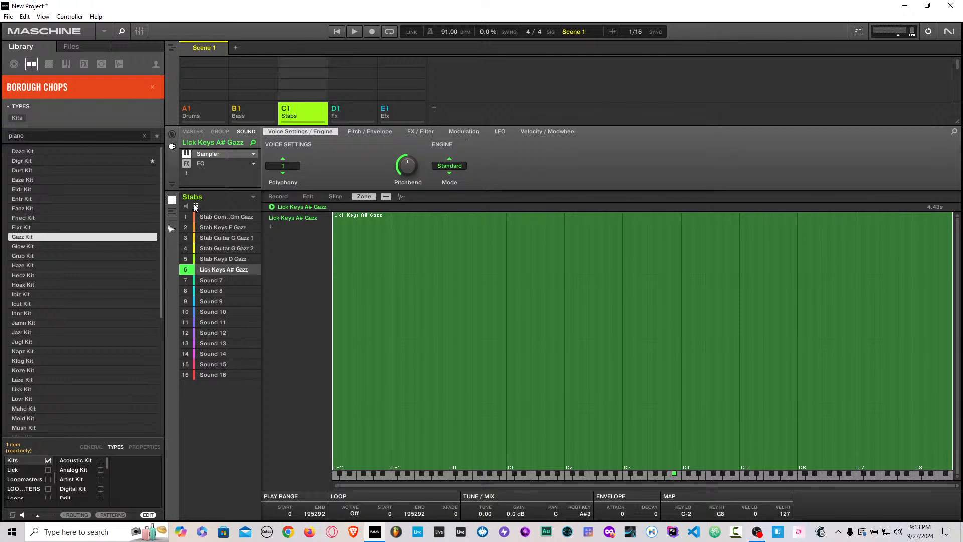
{"action": "left_click", "coordinate": [195, 205]}
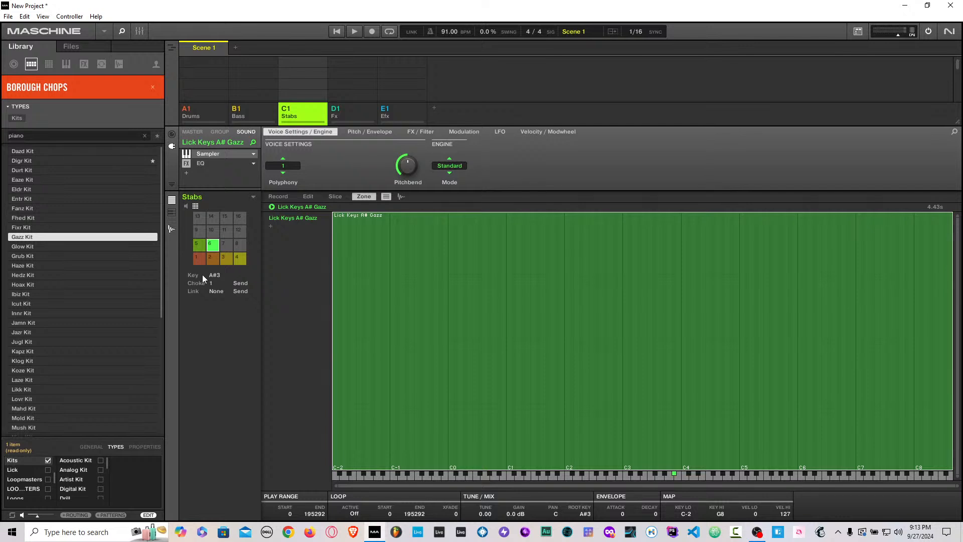
{"action": "left_click", "coordinate": [197, 206]}
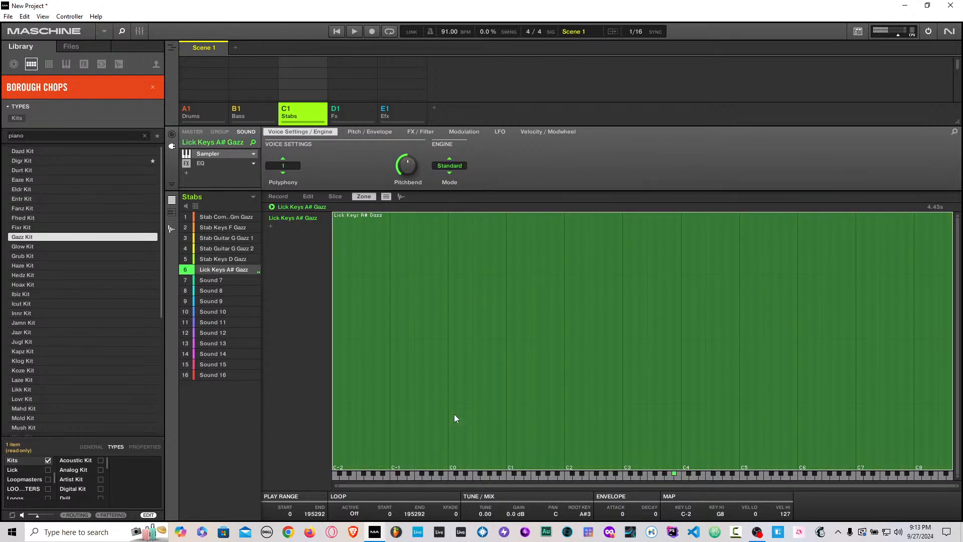
Step: Route the Aux 1 output of ClosedHH Gazz 1 in the Drums group to E1:S1
{"action": "left_click", "coordinate": [214, 117]}
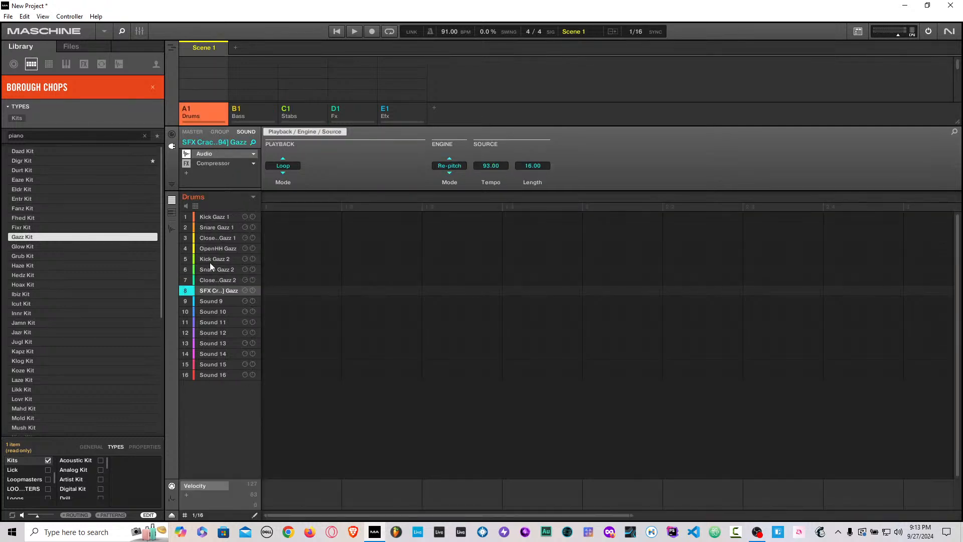
{"action": "left_click", "coordinate": [217, 237]}
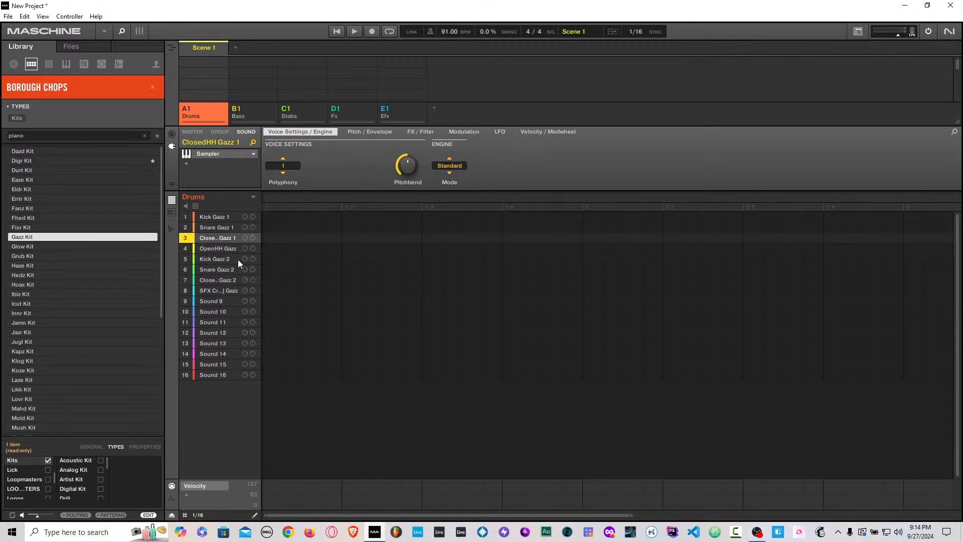
{"action": "left_click", "coordinate": [172, 134]}
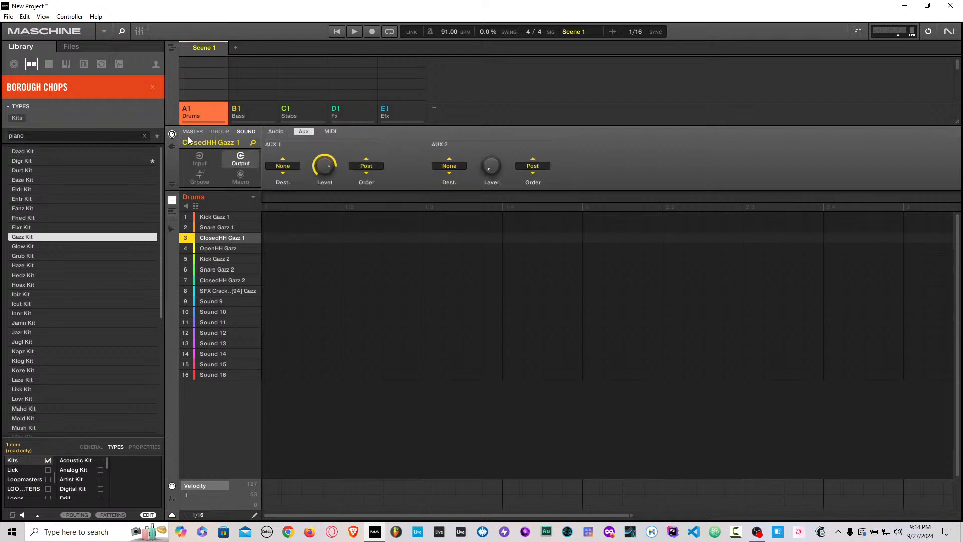
{"action": "left_click", "coordinate": [289, 162]}
{"action": "left_click", "coordinate": [293, 208]}
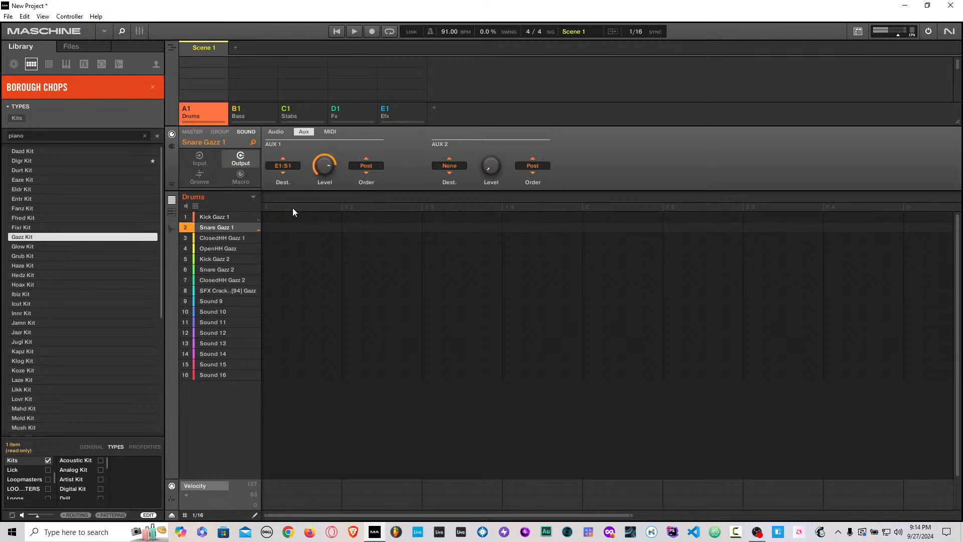
{"action": "left_click", "coordinate": [218, 242]}
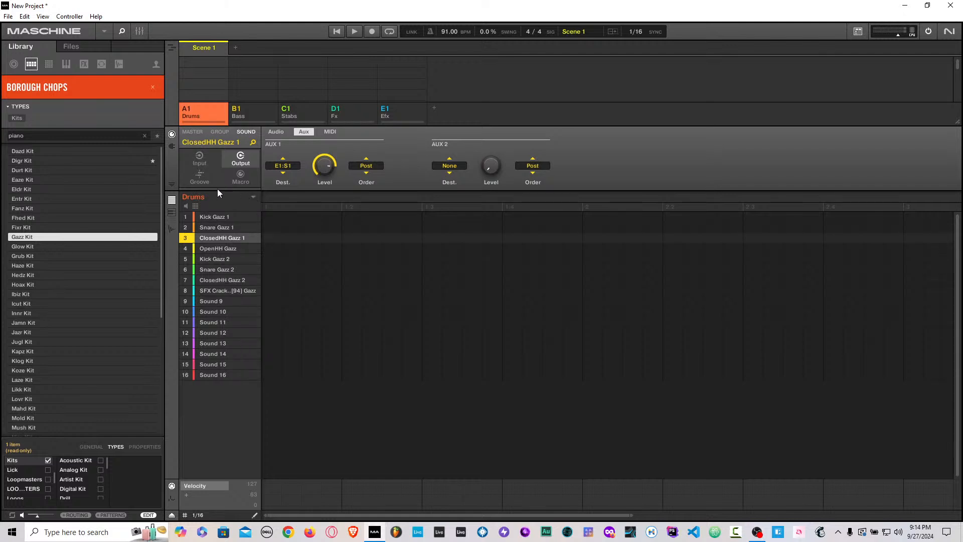
Step: Record a one-bar Drums pattern using ClosedHH Gazz 1, Snare Gazz 1 on beats 2 and 4, and Kick Gazz 1
{"action": "key", "text": "ctrl+z"}
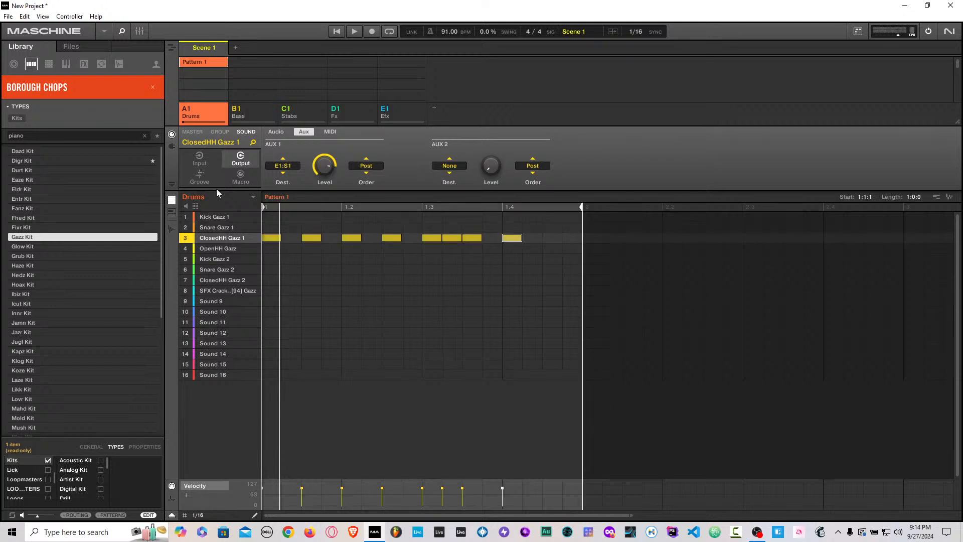
{"action": "key", "text": "space"}
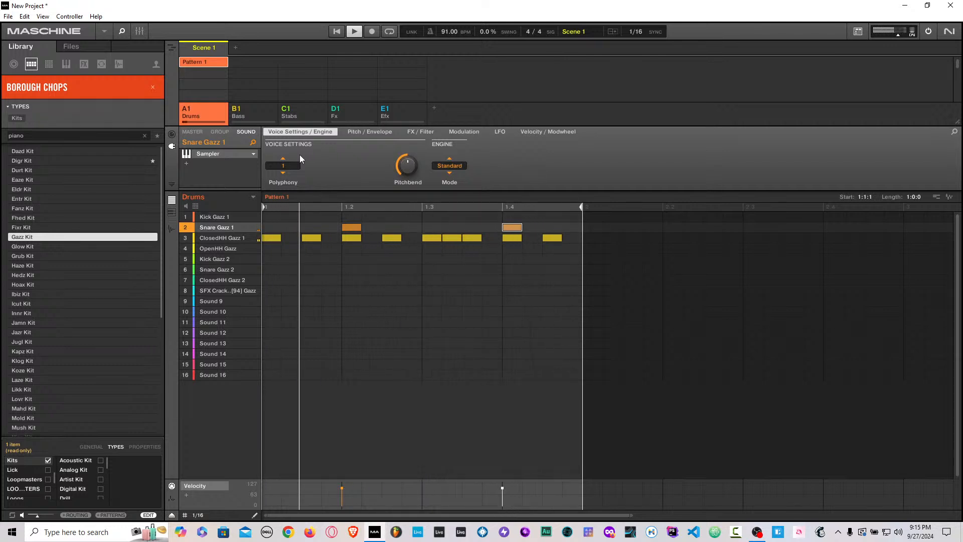
{"action": "key", "text": "Down"}
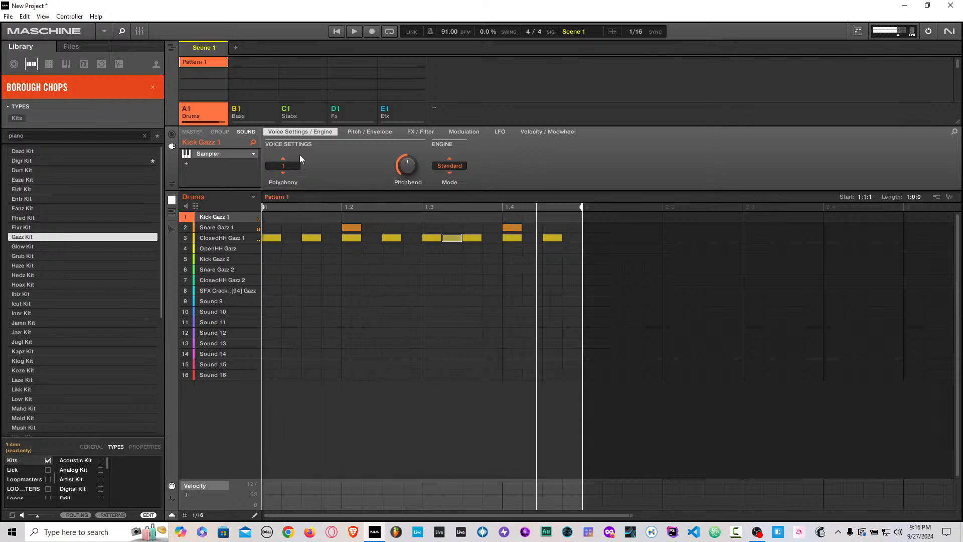
{"action": "key", "text": "ctrl+r"}
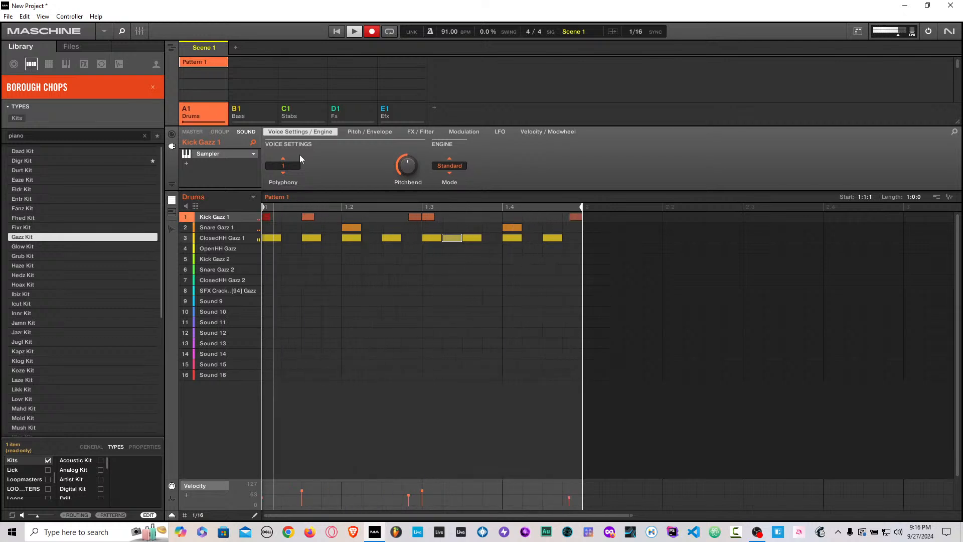
{"action": "key", "text": "r"}
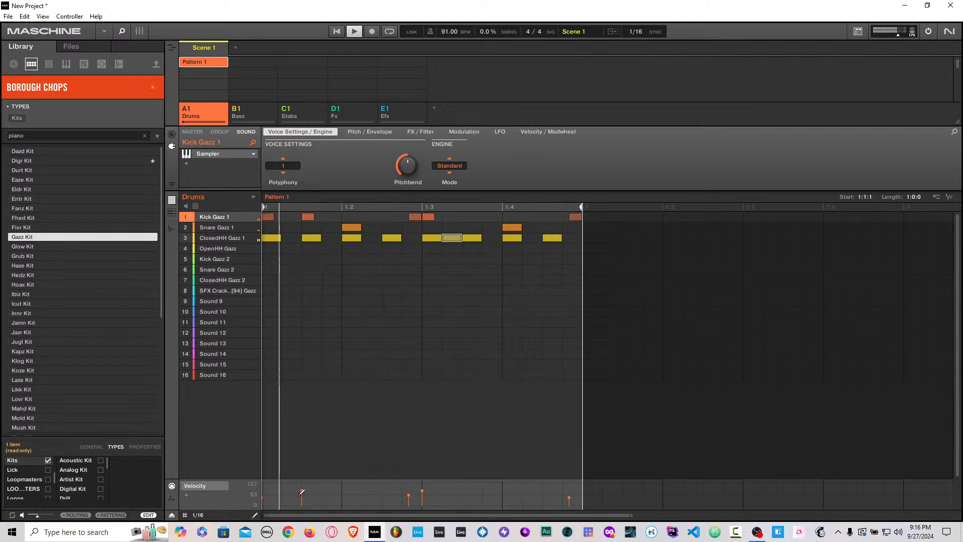
Step: Adjust the velocities of the first, second and last Kick Gazz 1 hits in the Drums pattern
{"action": "left_click", "coordinate": [255, 515]}
{"action": "left_click_drag", "start_coordinate": [301, 493], "coordinate": [302, 499]}
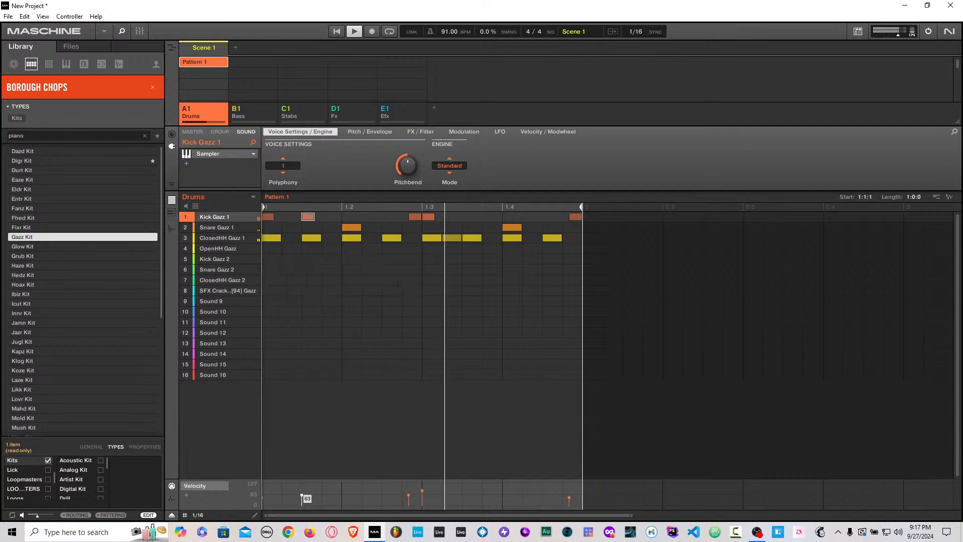
{"action": "left_click", "coordinate": [270, 499]}
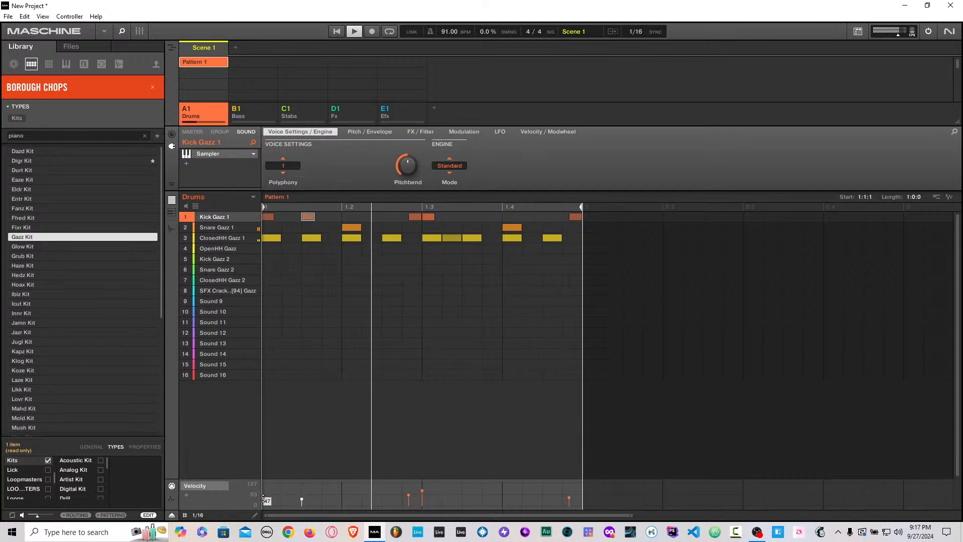
{"action": "left_click_drag", "start_coordinate": [301, 499], "coordinate": [302, 494]}
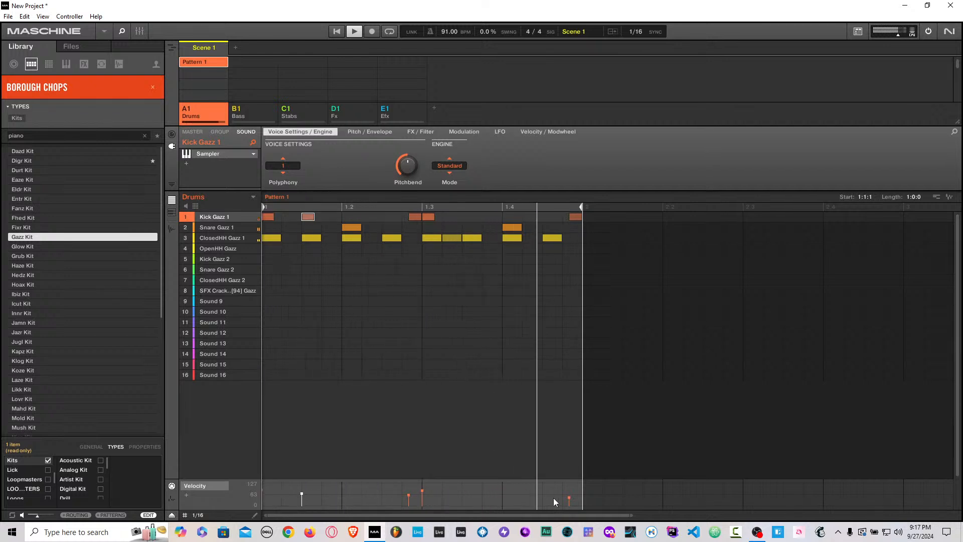
{"action": "left_click_drag", "start_coordinate": [569, 498], "coordinate": [569, 494]}
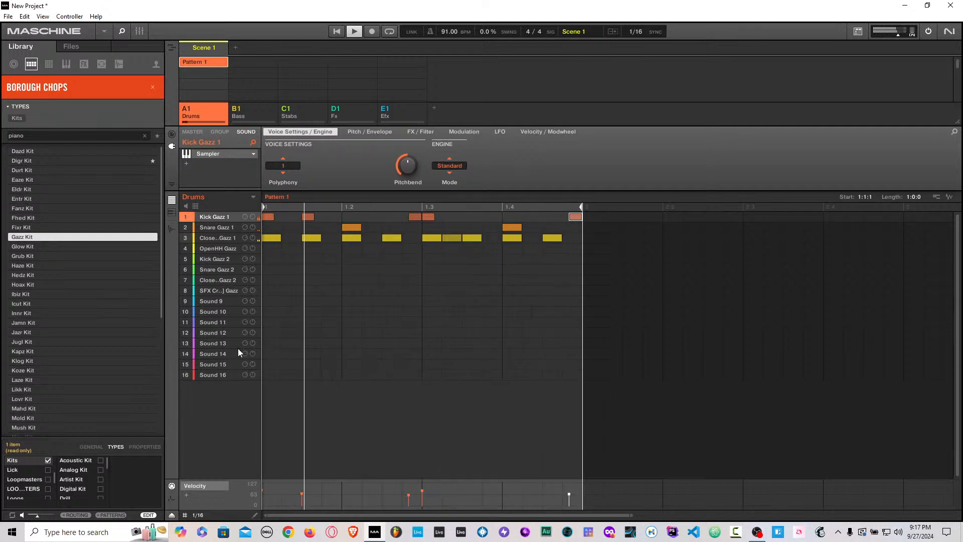
Step: Switch the Bass group to the keyboard view and rehearse Bass A# Gazz over the drum loop, stopping playback at the end
{"action": "left_click", "coordinate": [258, 107]}
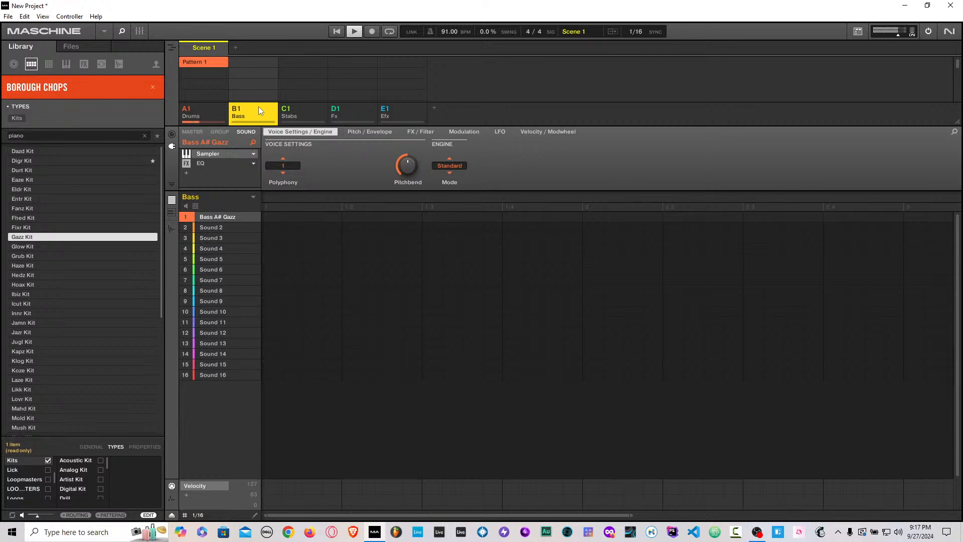
{"action": "key", "text": "F8"}
{"action": "key", "text": "F11"}
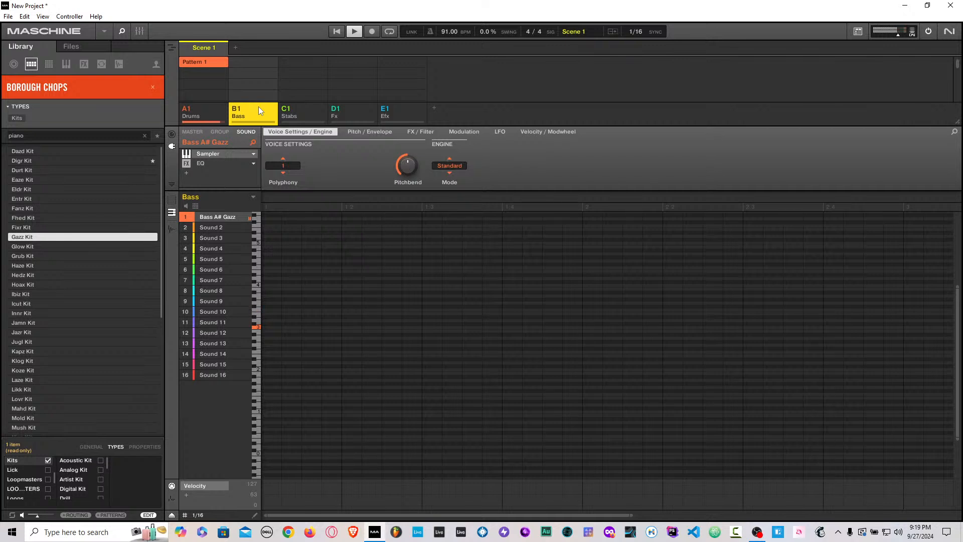
{"action": "key", "text": "space"}
Step: Double the Drums pattern to two bars and return to the Bass group
{"action": "left_click", "coordinate": [207, 108]}
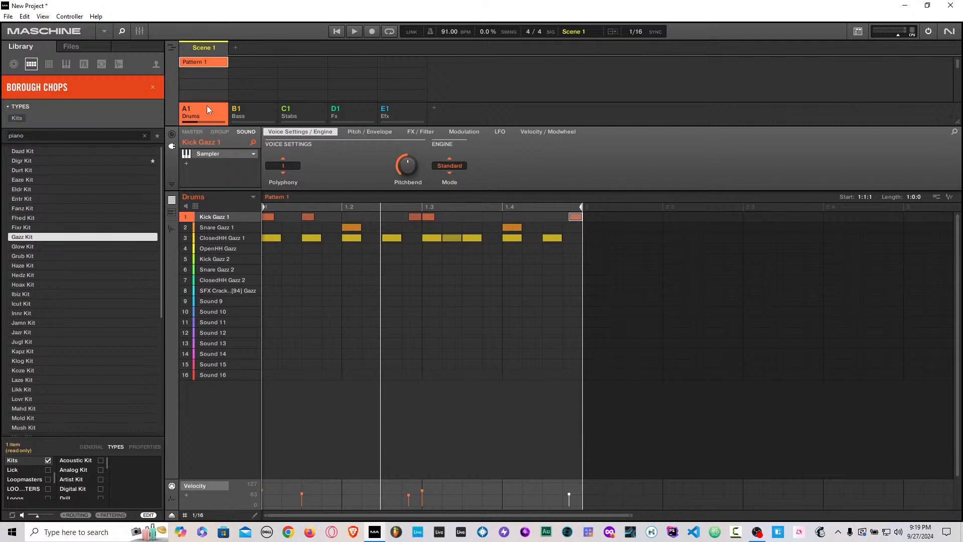
{"action": "key", "text": "ctrl+d"}
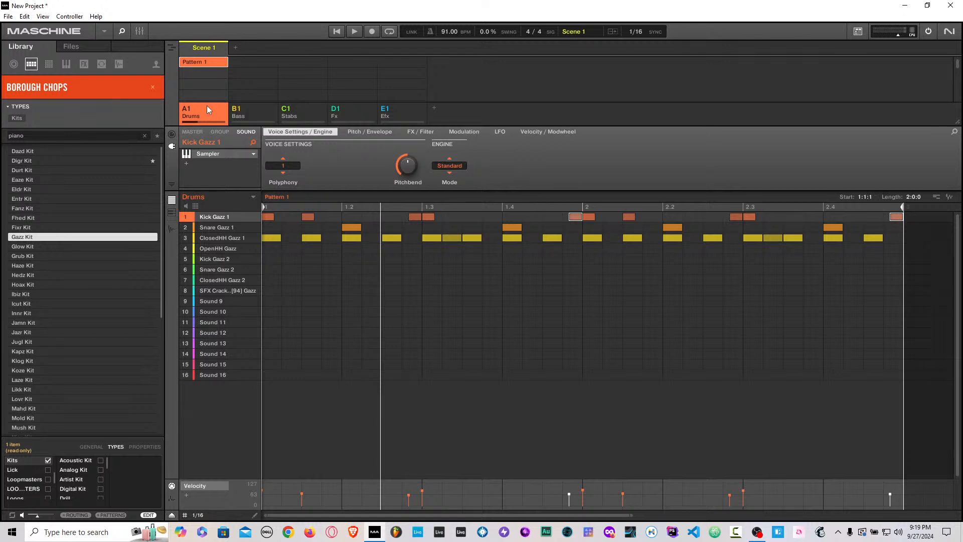
{"action": "key", "text": "Right"}
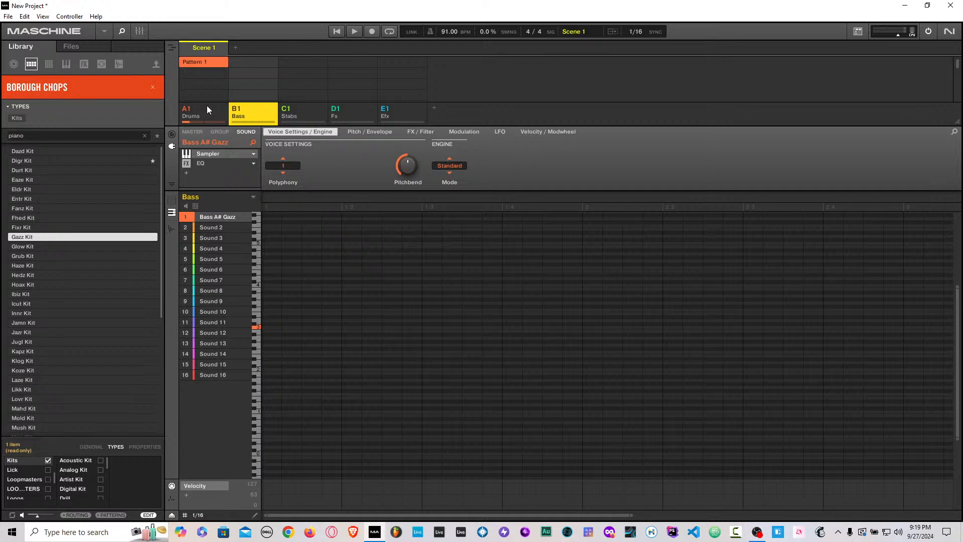
Step: Try recording a two-bar bass line with Bass A# Gazz and undo the take
{"action": "key", "text": "Insert"}
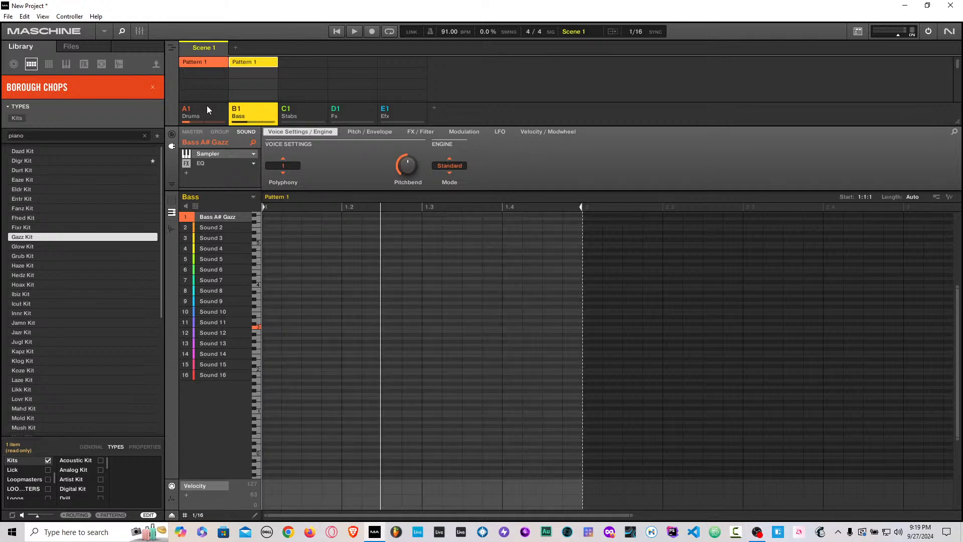
{"action": "key", "text": "ctrl+z"}
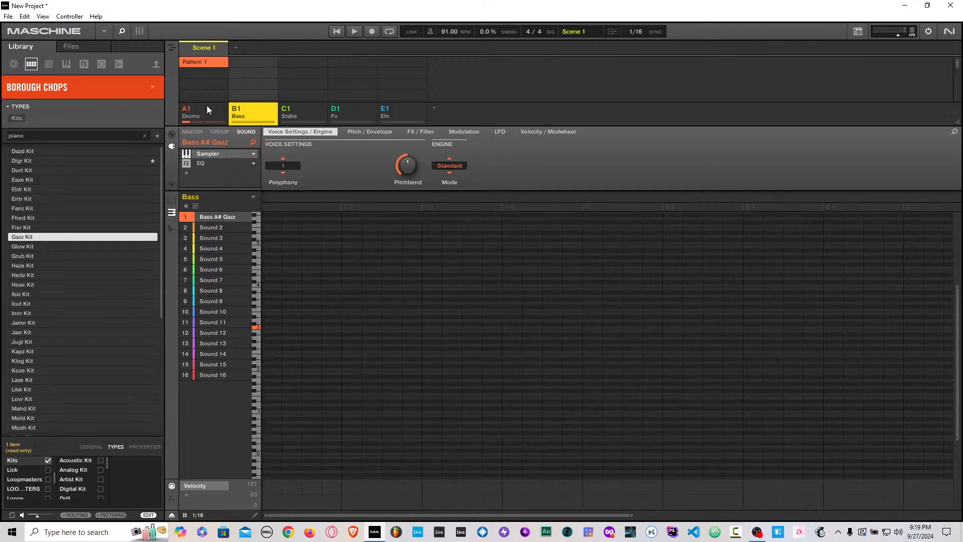
{"action": "key", "text": "r"}
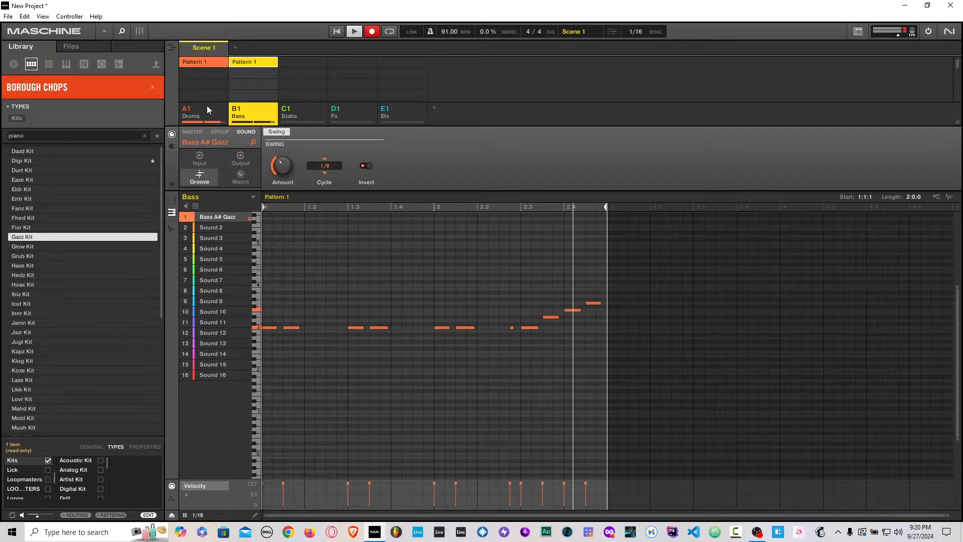
{"action": "key", "text": "space"}
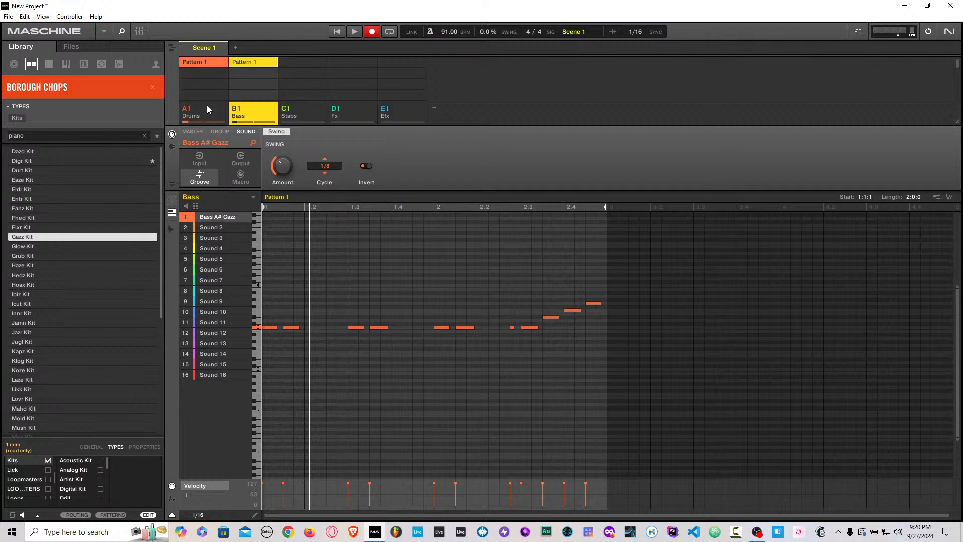
{"action": "key", "text": "ctrl+z"}
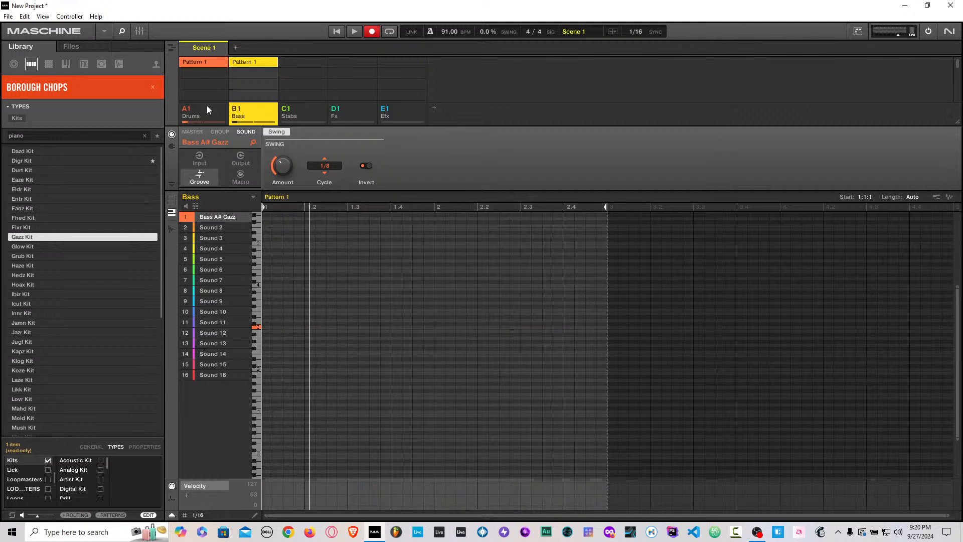
Step: Record a new two-bar bass line with Bass A# Gazz and set the sound's swing amount to 37%
{"action": "key", "text": "space"}
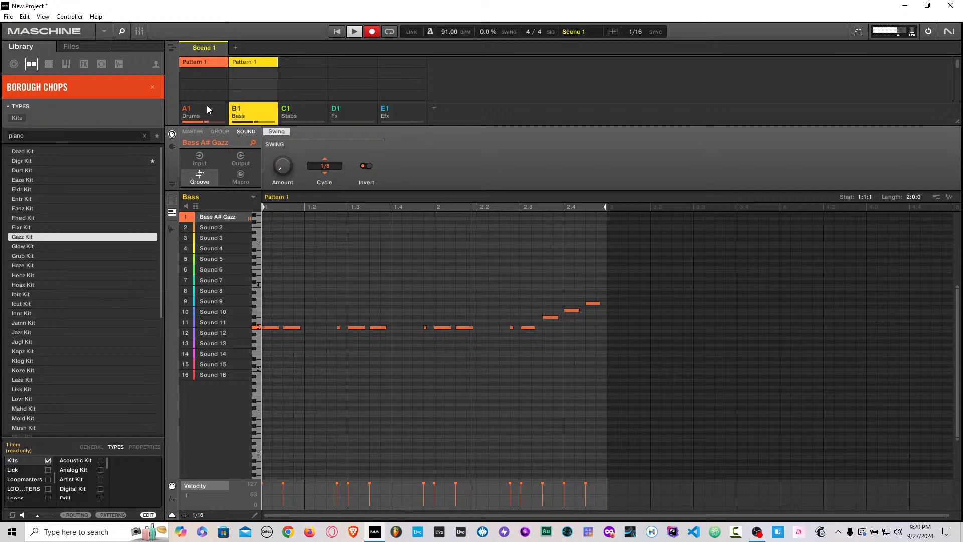
{"action": "key", "text": "r"}
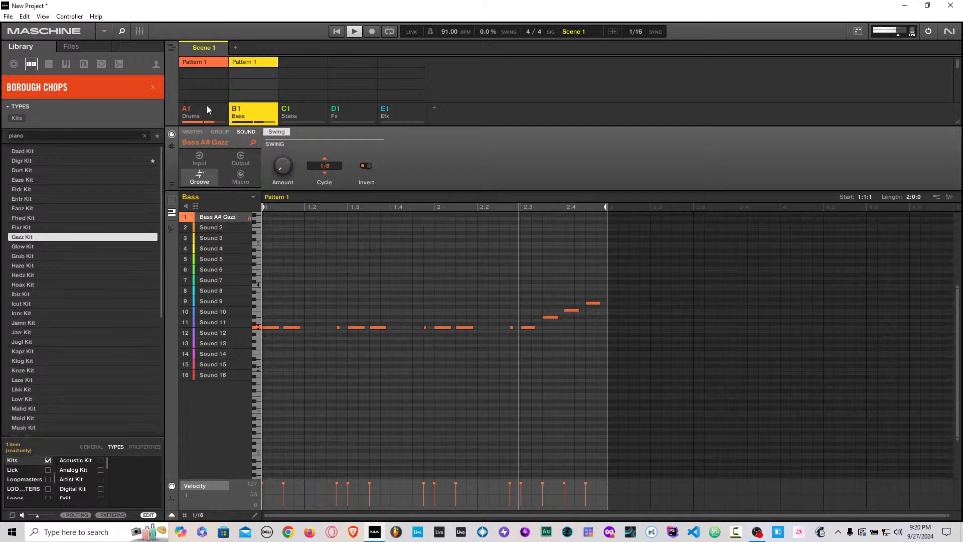
{"action": "key", "text": "s"}
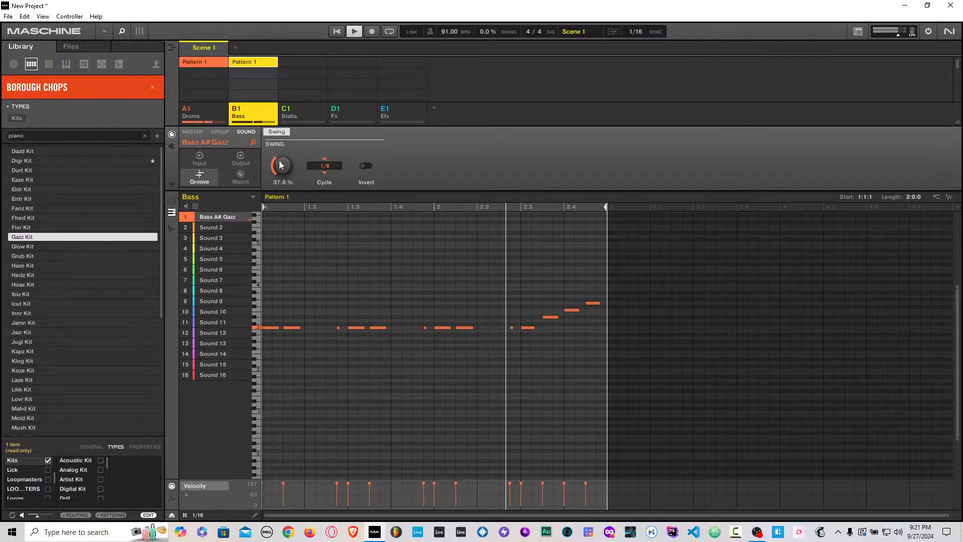
Step: Show the plug-in chains in the mixer and add the internal Compressor after the EQ on Bass A# Gazz
{"action": "left_click", "coordinate": [171, 145]}
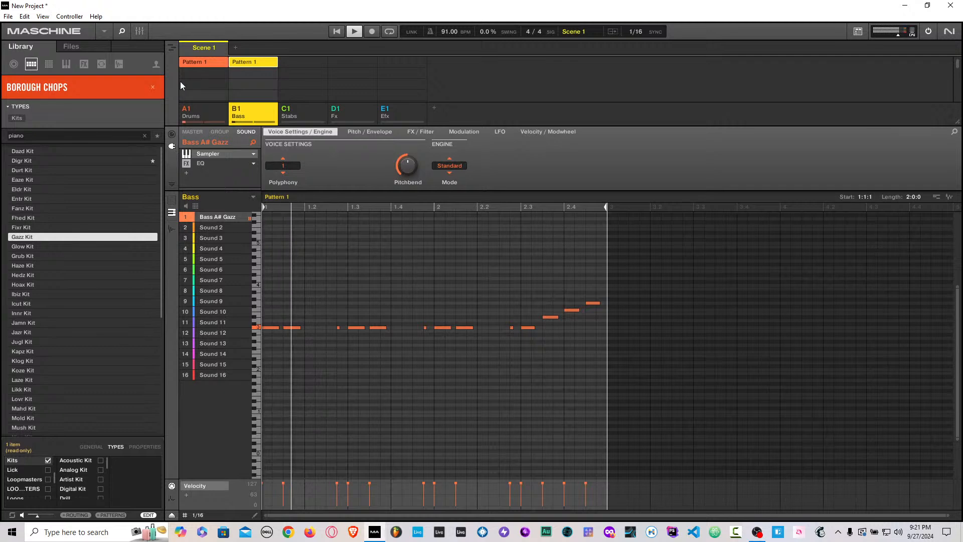
{"action": "left_click", "coordinate": [140, 32]}
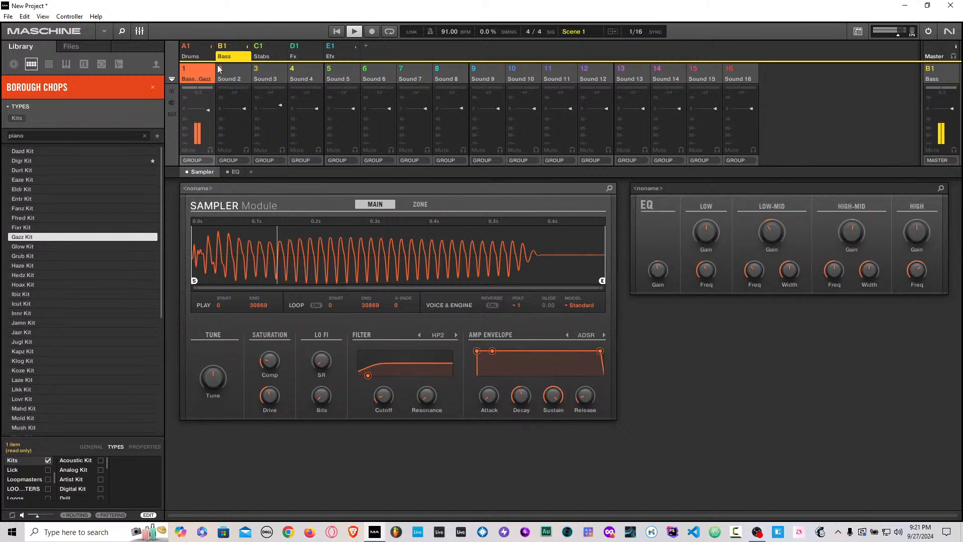
{"action": "left_click", "coordinate": [172, 102]}
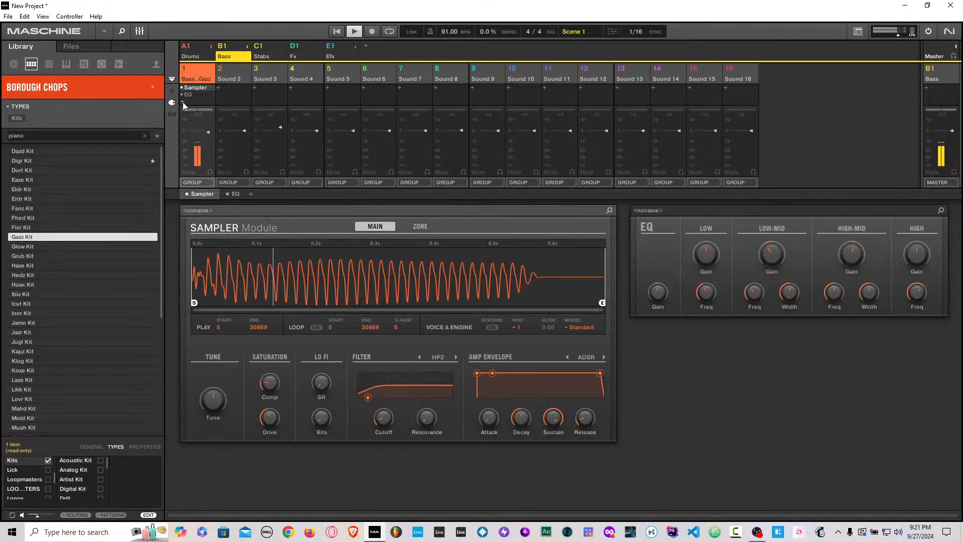
{"action": "left_click", "coordinate": [182, 102]}
{"action": "mouse_move", "coordinate": [207, 120]}
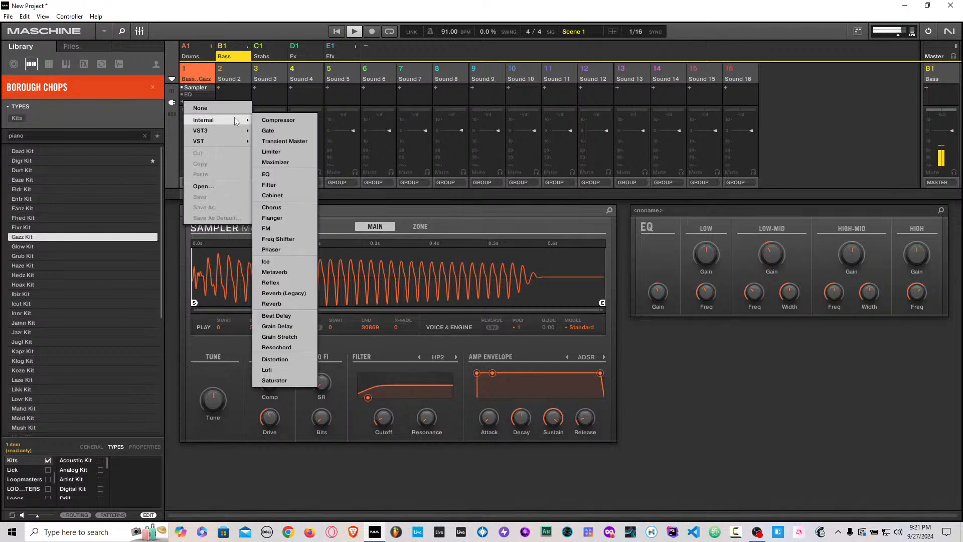
{"action": "left_click", "coordinate": [282, 121]}
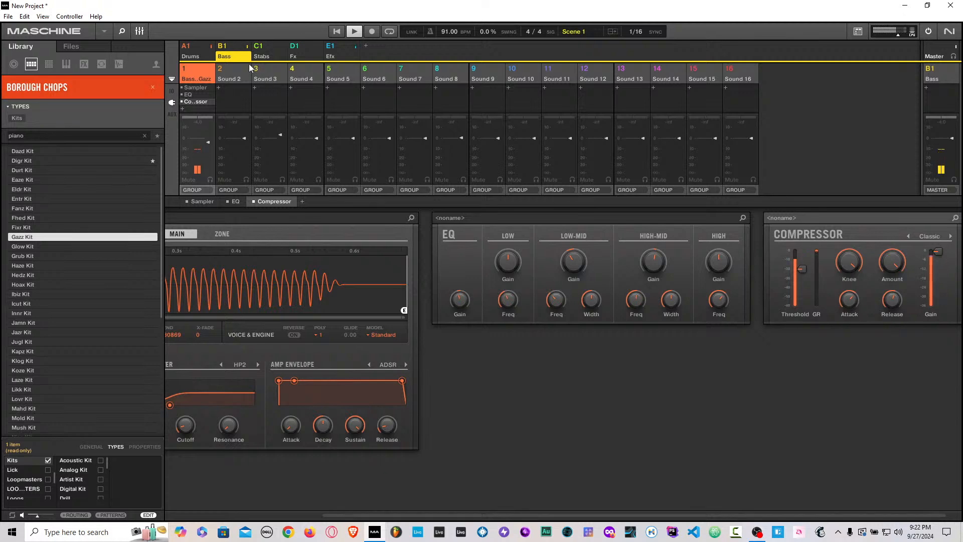
Step: Switch to the Stabs group in the mixer, audition its sounds and return to the group level
{"action": "key", "text": "Right"}
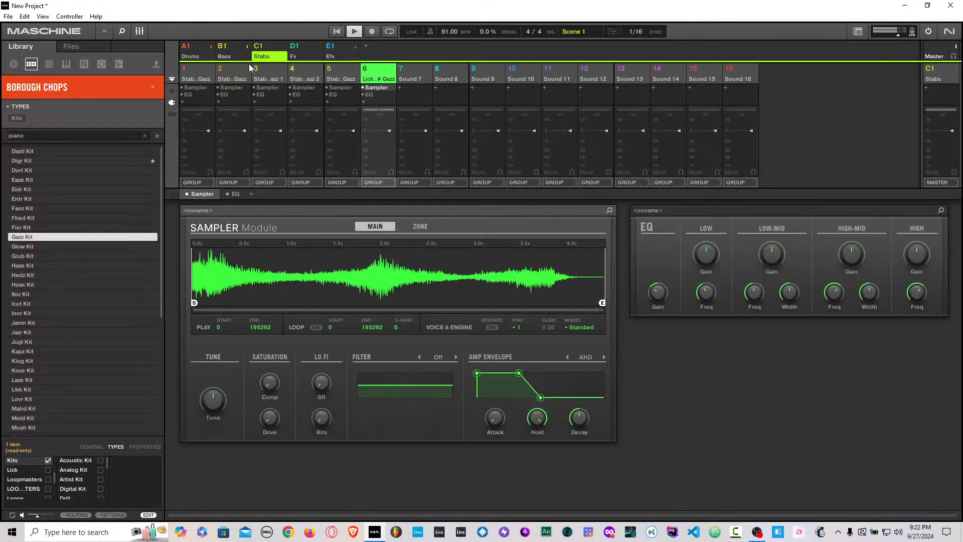
{"action": "key", "text": "z"}
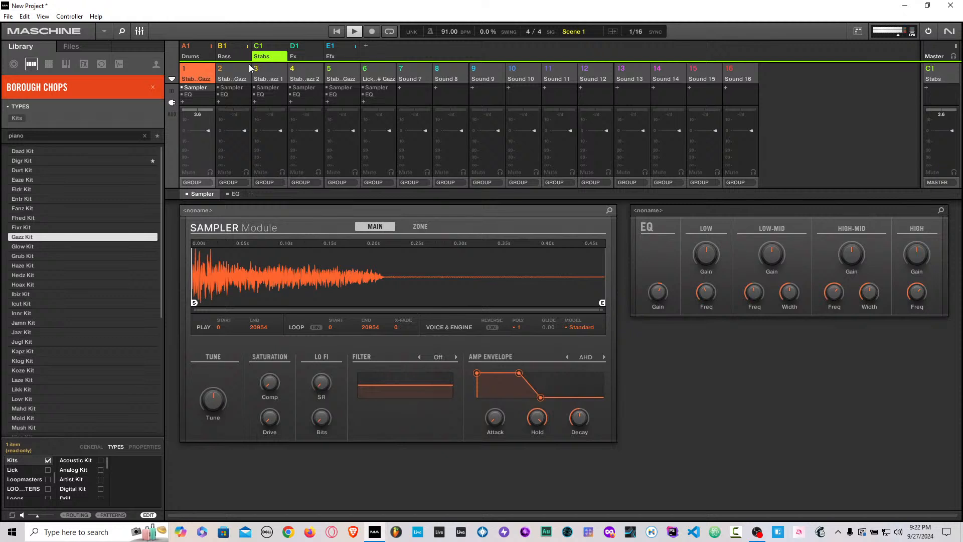
{"action": "key", "text": "Up"}
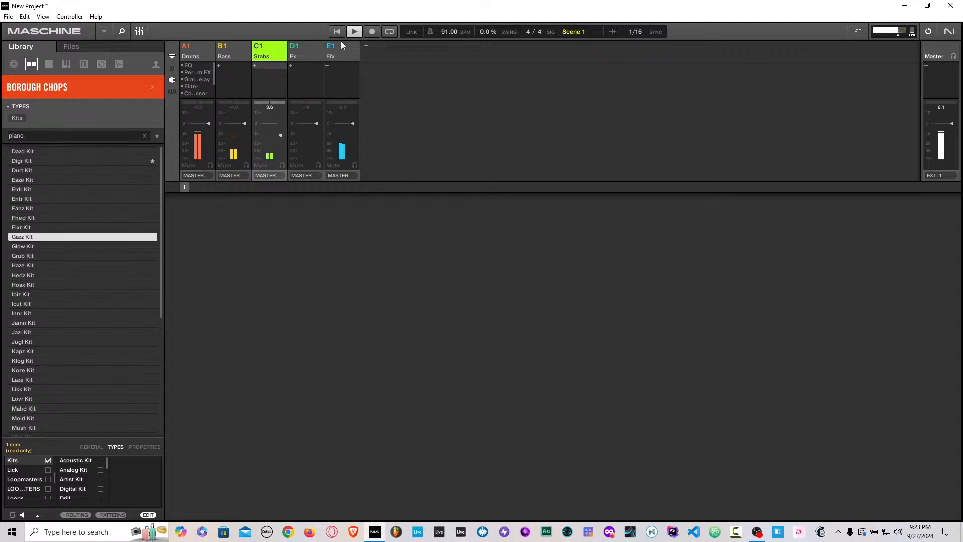
Step: Close the mixer, show the Stabs group's pad view and set the choke of sounds 6 and 5 to None
{"action": "left_click", "coordinate": [140, 32]}
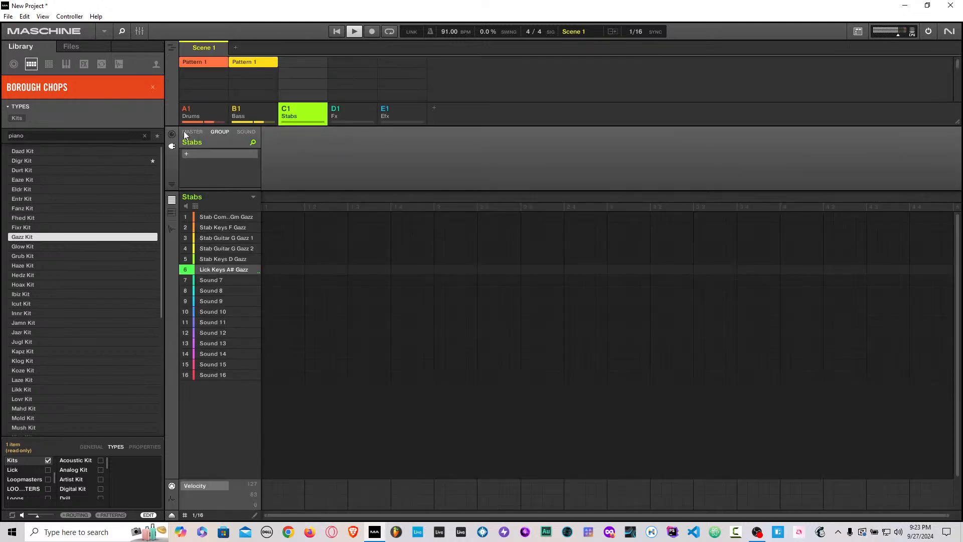
{"action": "left_click", "coordinate": [197, 206]}
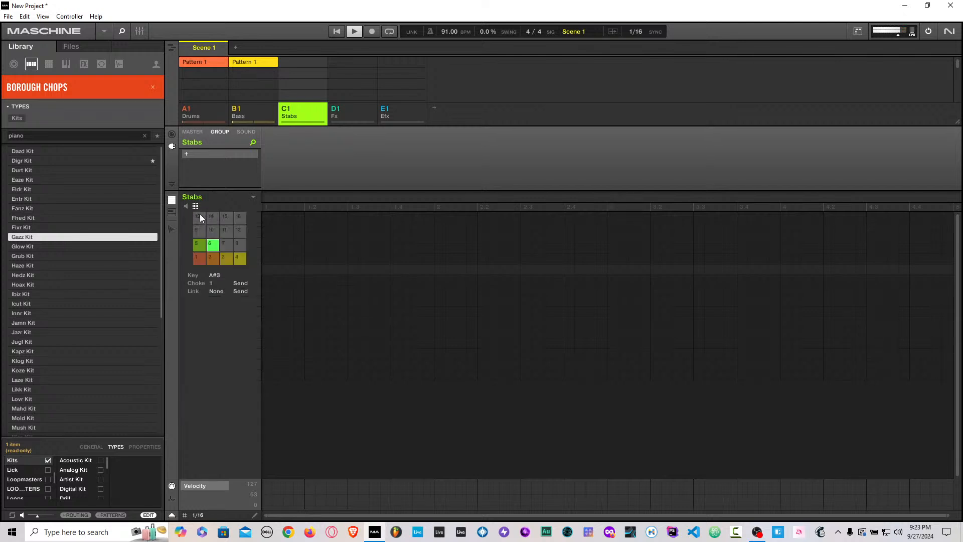
{"action": "left_click", "coordinate": [212, 284]}
{"action": "left_click", "coordinate": [228, 297]}
{"action": "left_click", "coordinate": [199, 250]}
{"action": "left_click", "coordinate": [212, 283]}
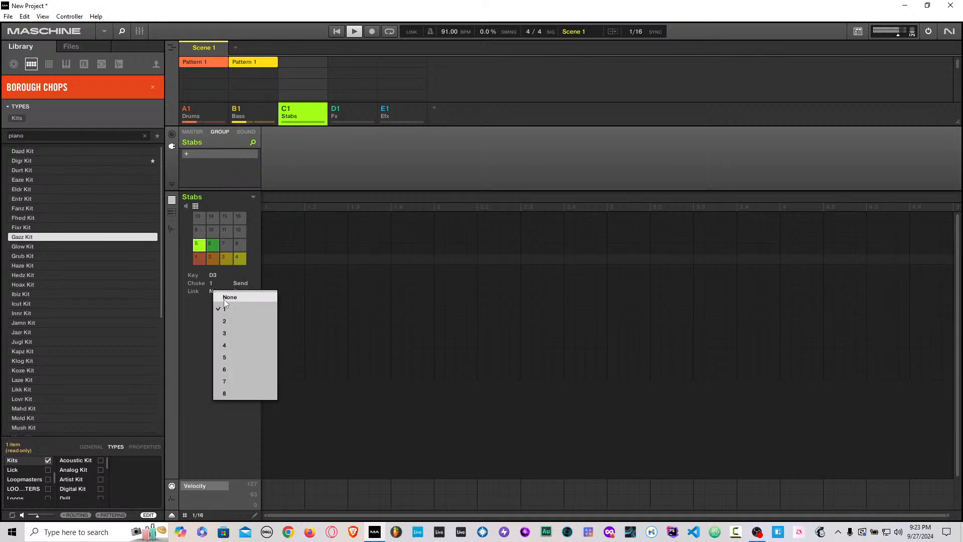
{"action": "left_click", "coordinate": [224, 298]}
Step: Set the choke of Stabs sounds 1, 2, 3 and 4 to None
{"action": "left_click", "coordinate": [199, 258]}
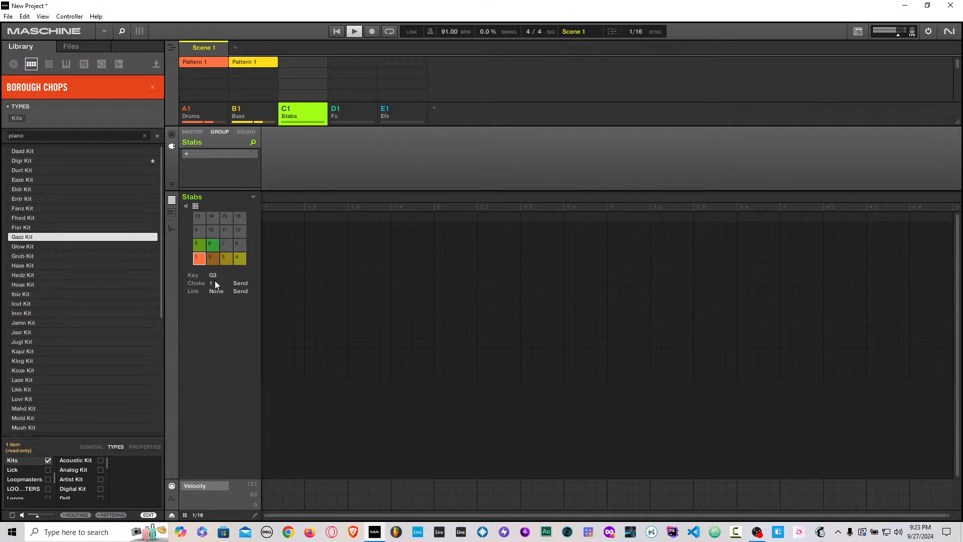
{"action": "left_click", "coordinate": [213, 283]}
{"action": "left_click", "coordinate": [224, 300]}
{"action": "left_click", "coordinate": [211, 258]}
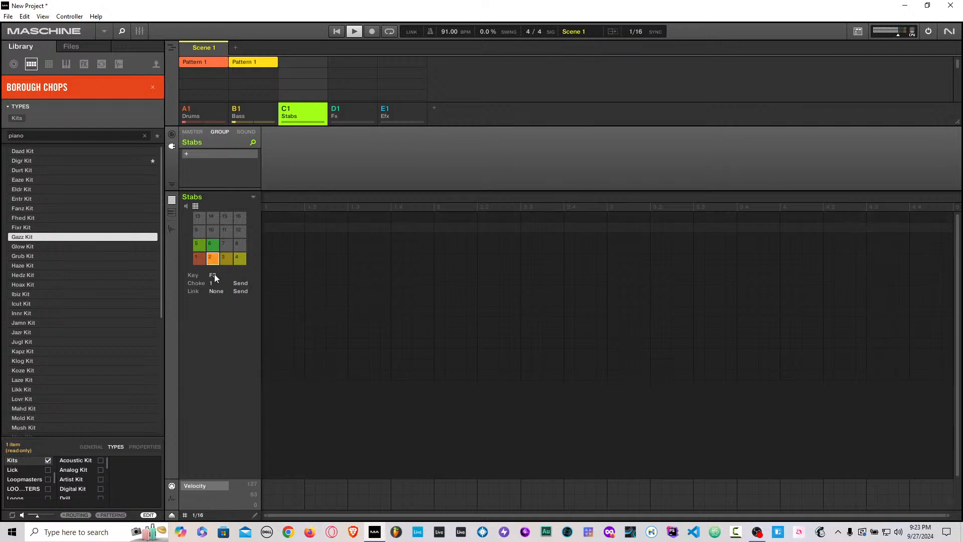
{"action": "left_click", "coordinate": [213, 283]}
{"action": "left_click", "coordinate": [224, 298]}
{"action": "left_click", "coordinate": [224, 260]}
{"action": "left_click", "coordinate": [213, 282]}
{"action": "left_click", "coordinate": [223, 297]}
{"action": "left_click", "coordinate": [221, 284]}
{"action": "left_click", "coordinate": [223, 298]}
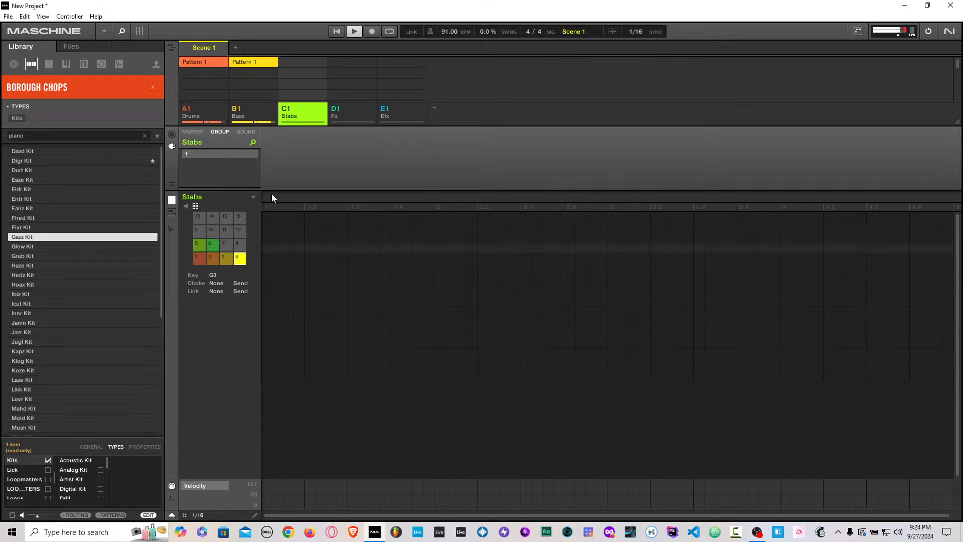
Step: Set the Stabs group's swing amount to 39% and record a two-bar pattern of five hits with its first sound
{"action": "left_click", "coordinate": [173, 134]}
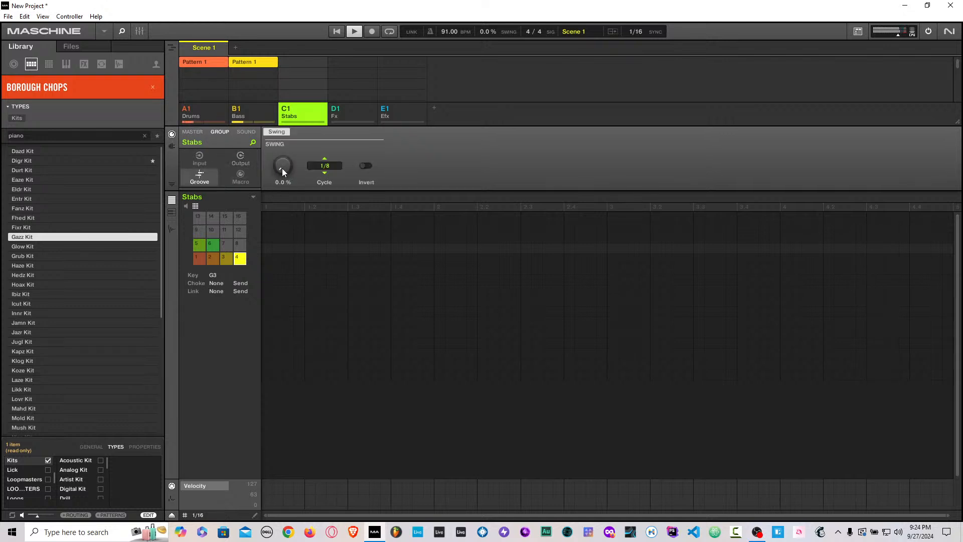
{"action": "left_click_drag", "start_coordinate": [282, 170], "coordinate": [283, 159]}
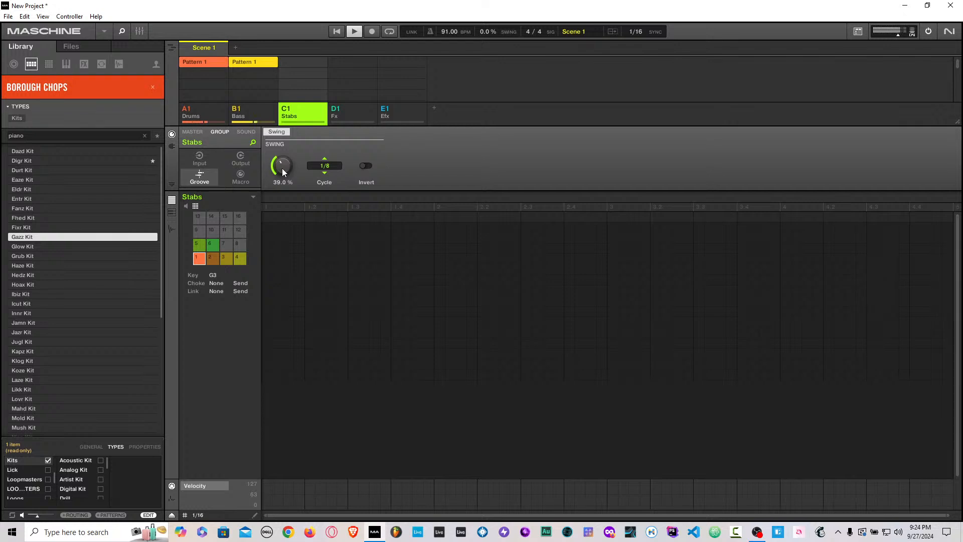
{"action": "key", "text": "space"}
{"action": "key", "text": "r"}
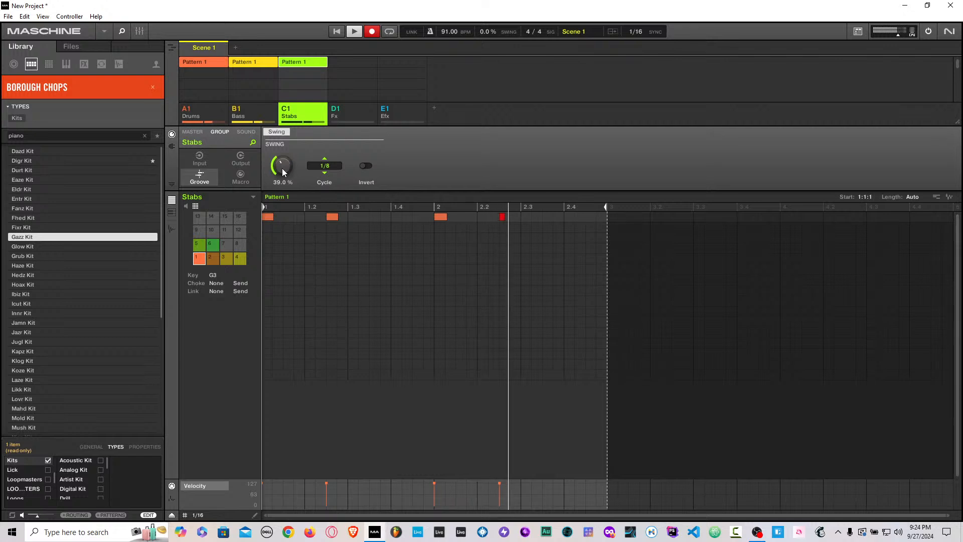
{"action": "key", "text": "r"}
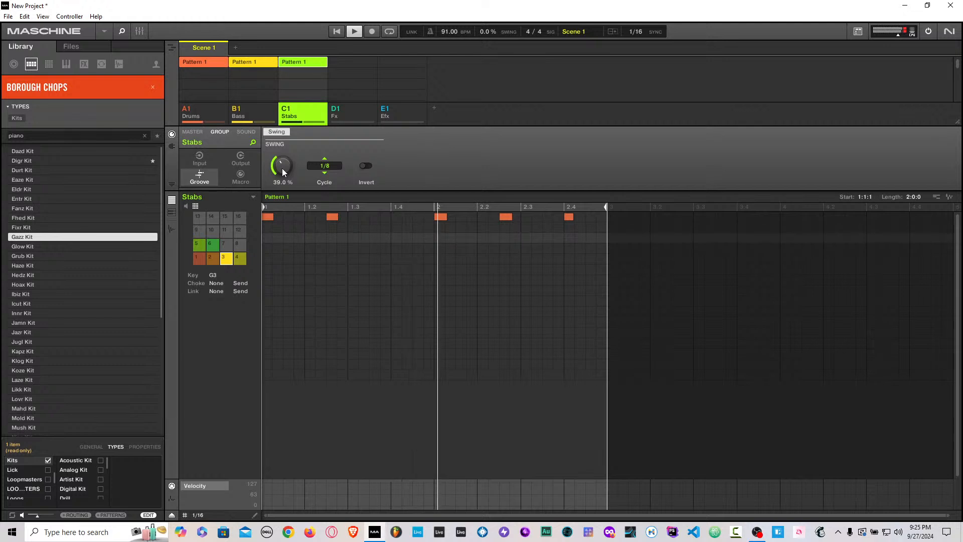
Step: Overdub Stab Guitar G Gazz 1 hits around beat 4 of both bars, adding an extra 1/16T hit in the first bar
{"action": "key", "text": "r"}
{"action": "key", "text": "x"}
{"action": "key", "text": "x"}
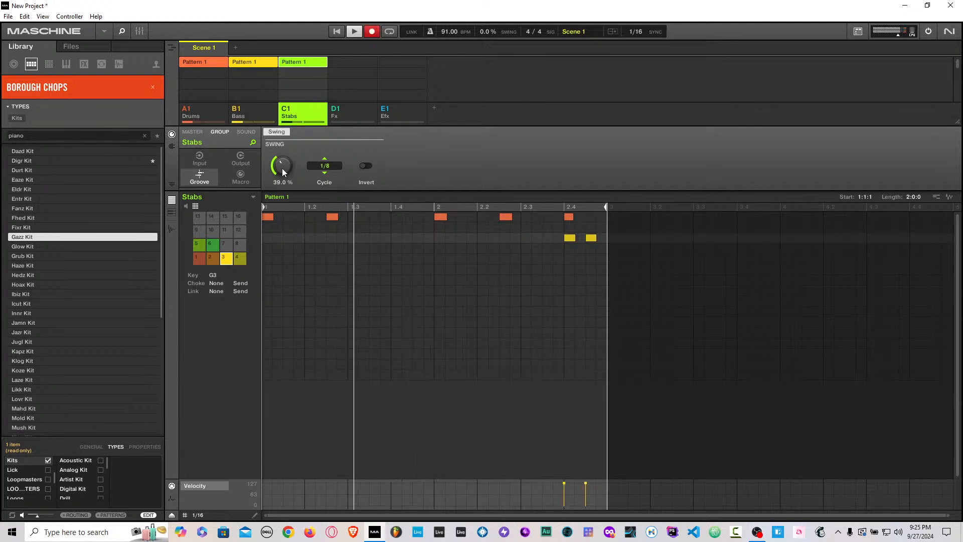
{"action": "key", "text": "x"}
{"action": "key", "text": "x"}
{"action": "key", "text": "r"}
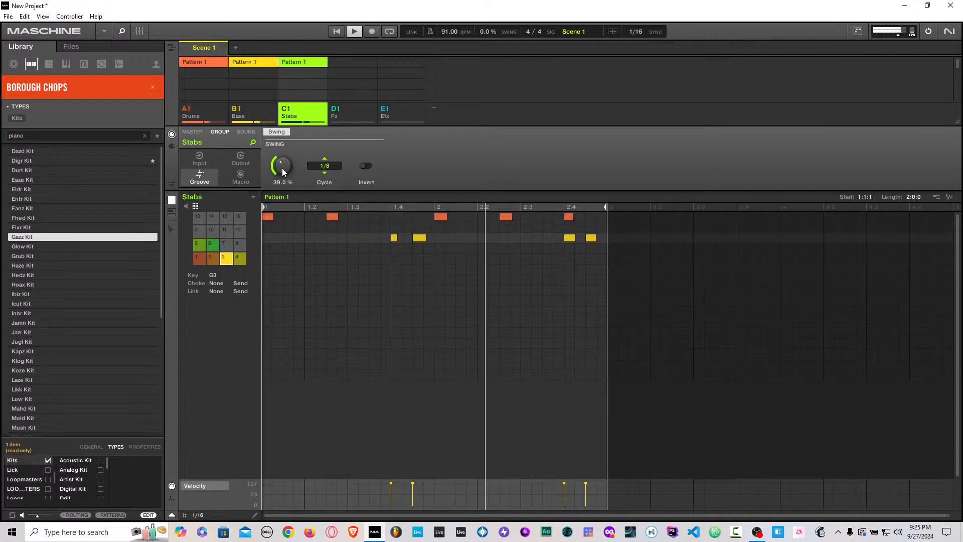
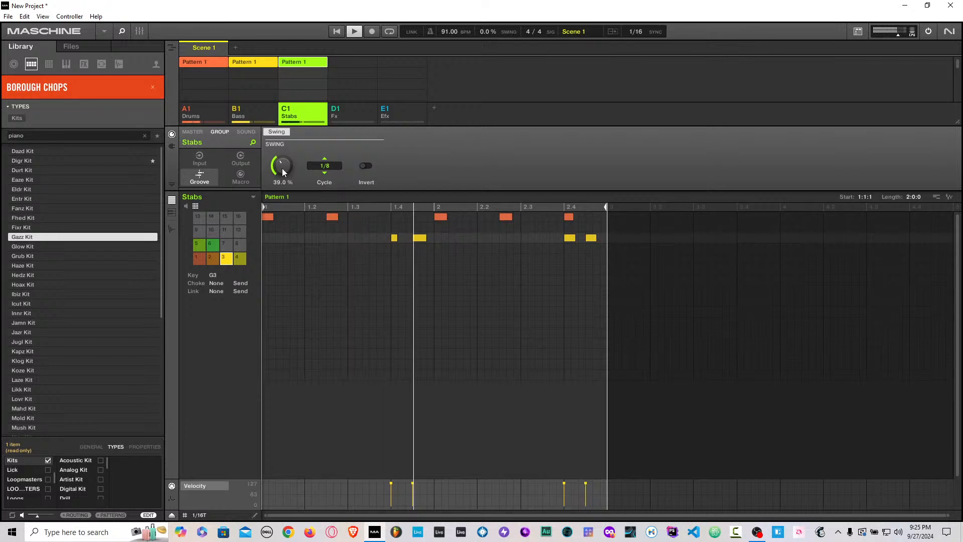
{"action": "key", "text": "r"}
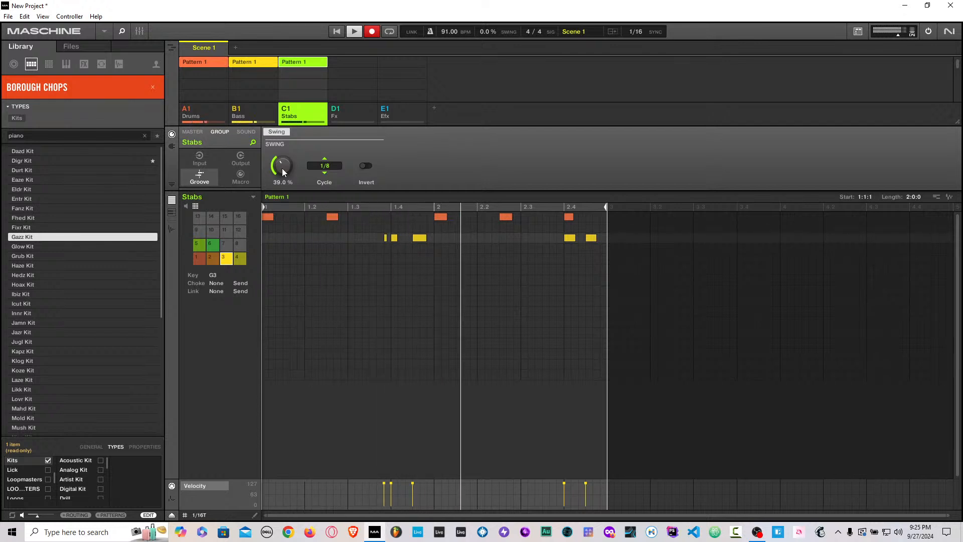
{"action": "key", "text": "r"}
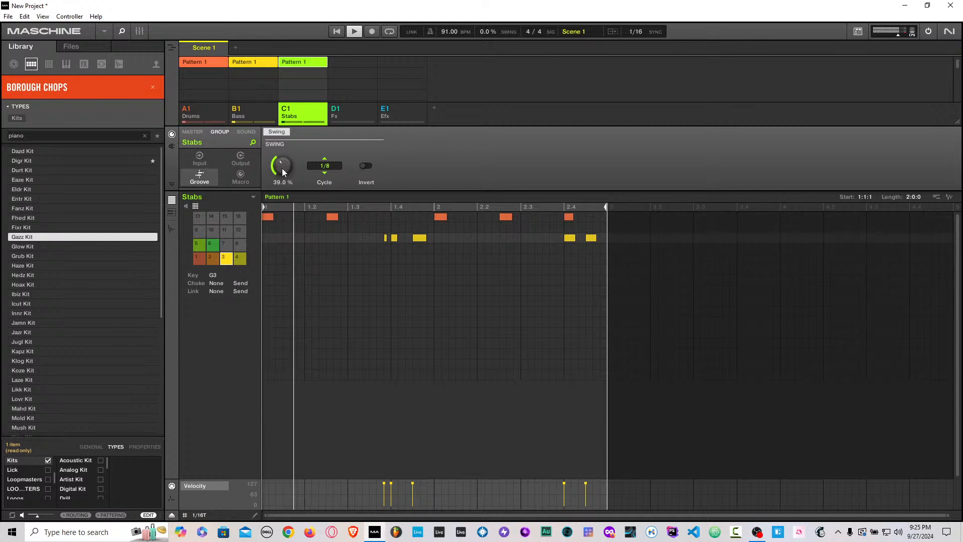
Step: Select the Fx group, stop playback and insert Scene 1 twice in a row in the song arrangement
{"action": "key", "text": "4"}
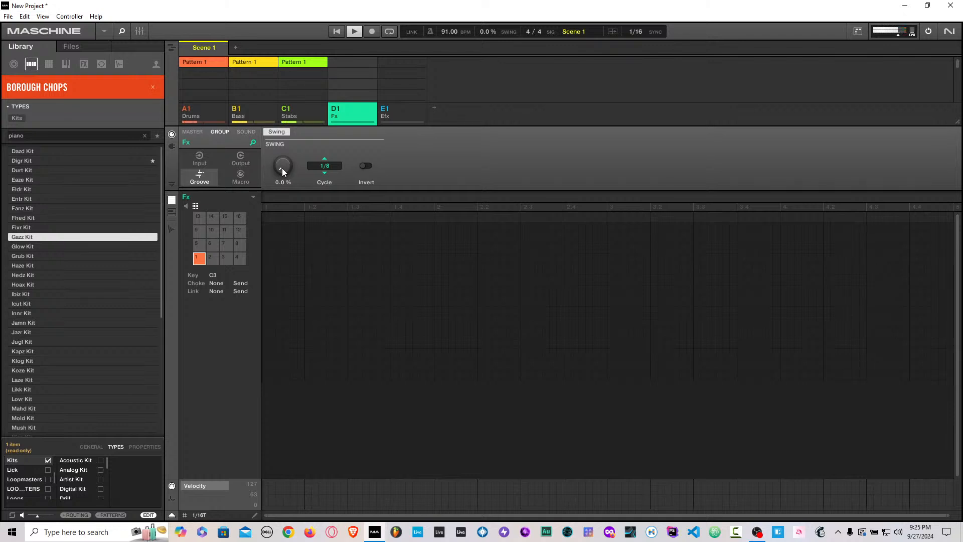
{"action": "key", "text": "space"}
{"action": "left_click", "coordinate": [175, 48]}
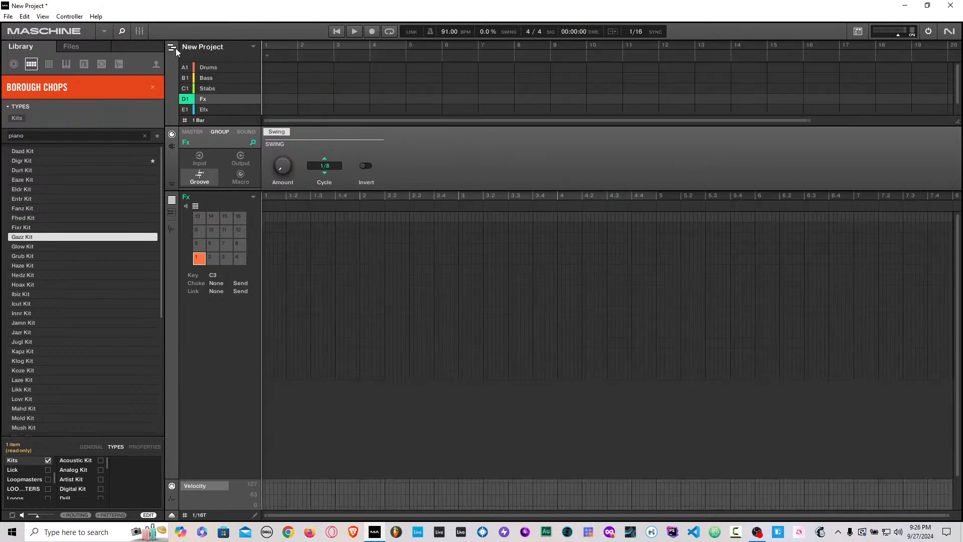
{"action": "right_click", "coordinate": [270, 59]}
{"action": "mouse_move", "coordinate": [305, 72]}
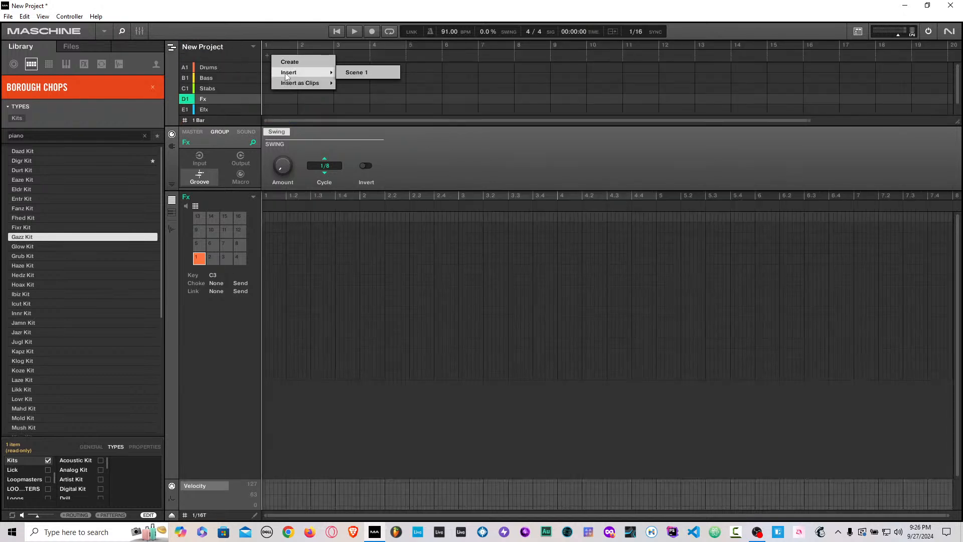
{"action": "left_click", "coordinate": [356, 73]}
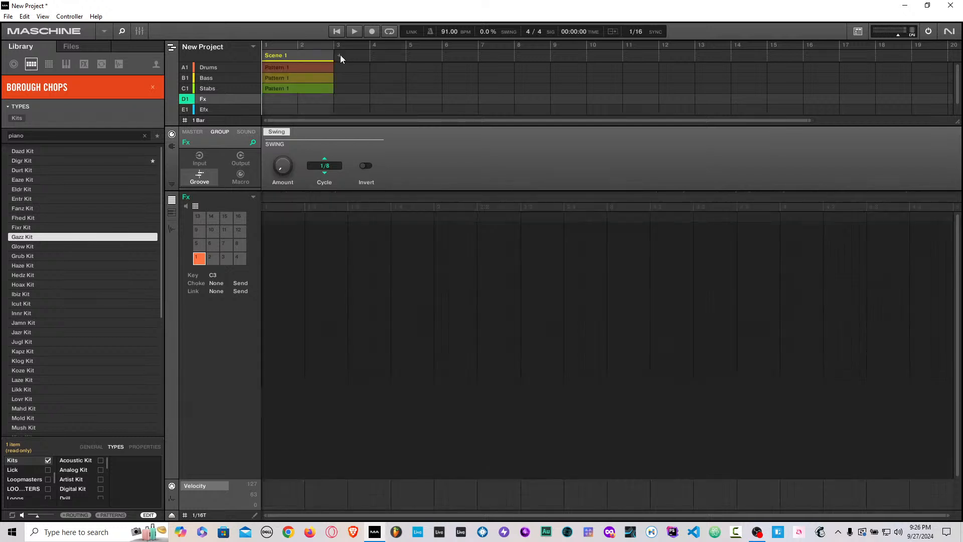
{"action": "right_click", "coordinate": [339, 55]}
{"action": "mouse_move", "coordinate": [355, 71]}
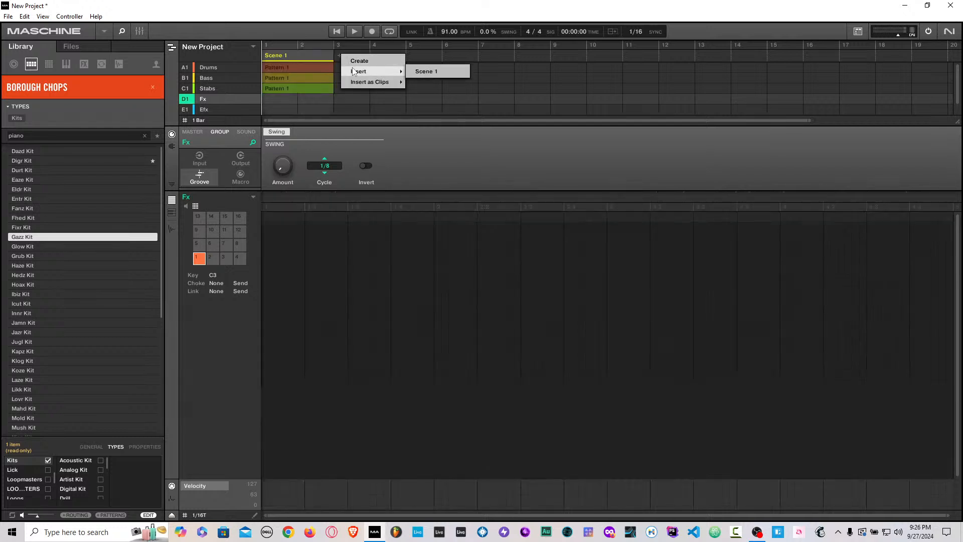
{"action": "left_click", "coordinate": [418, 72]}
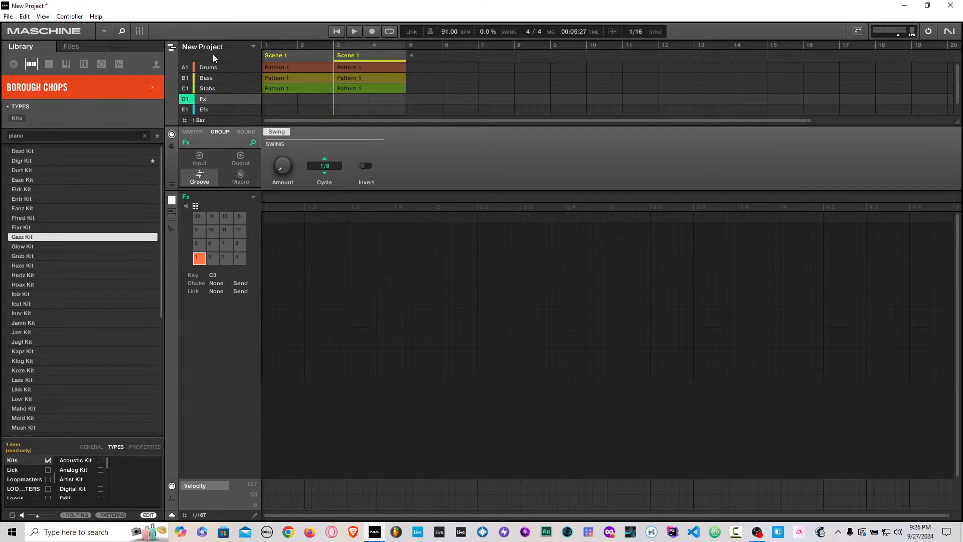
Step: Create Scene 2 in the ideas view and assign Pattern 1 of Drums, Bass and Stabs to it
{"action": "left_click", "coordinate": [172, 47]}
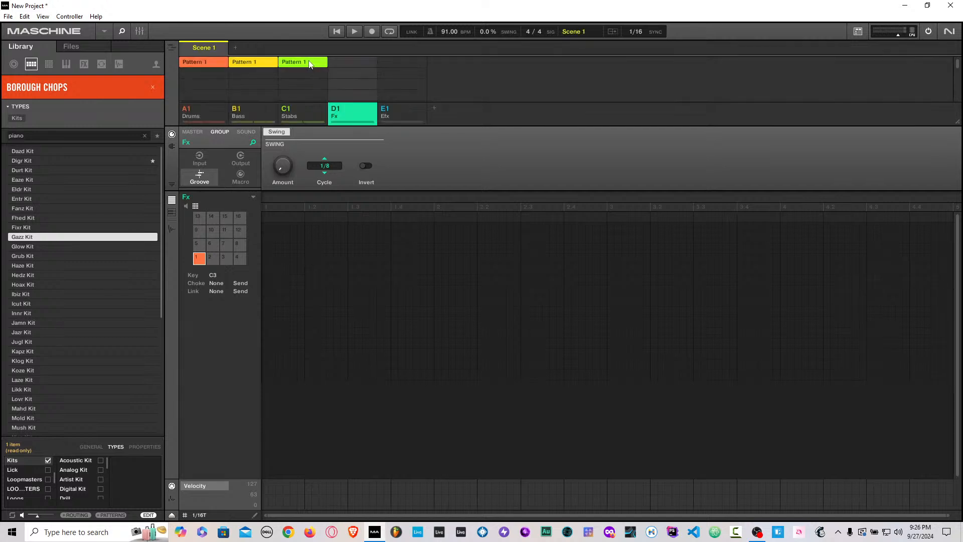
{"action": "left_click", "coordinate": [235, 48]}
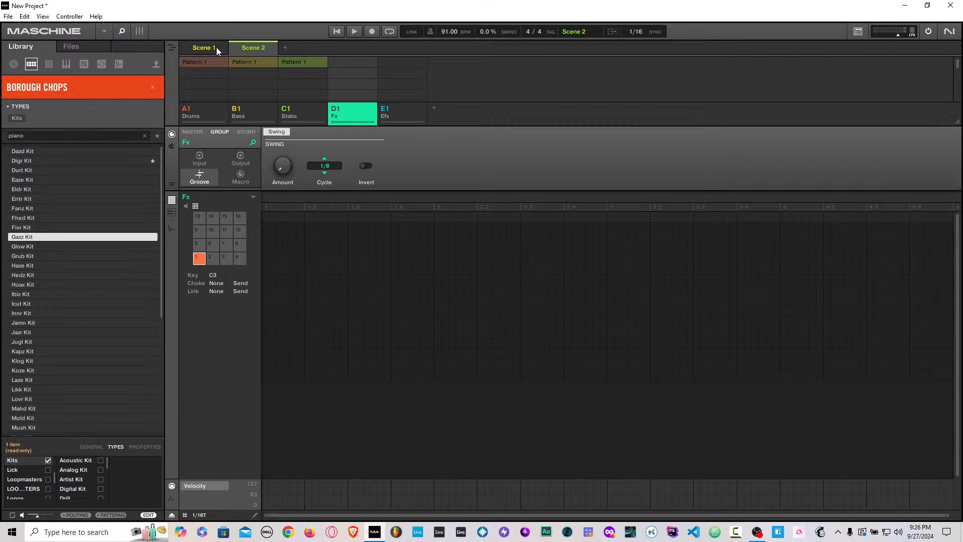
{"action": "left_click", "coordinate": [223, 60]}
{"action": "left_click", "coordinate": [257, 62]}
{"action": "left_click", "coordinate": [294, 62]}
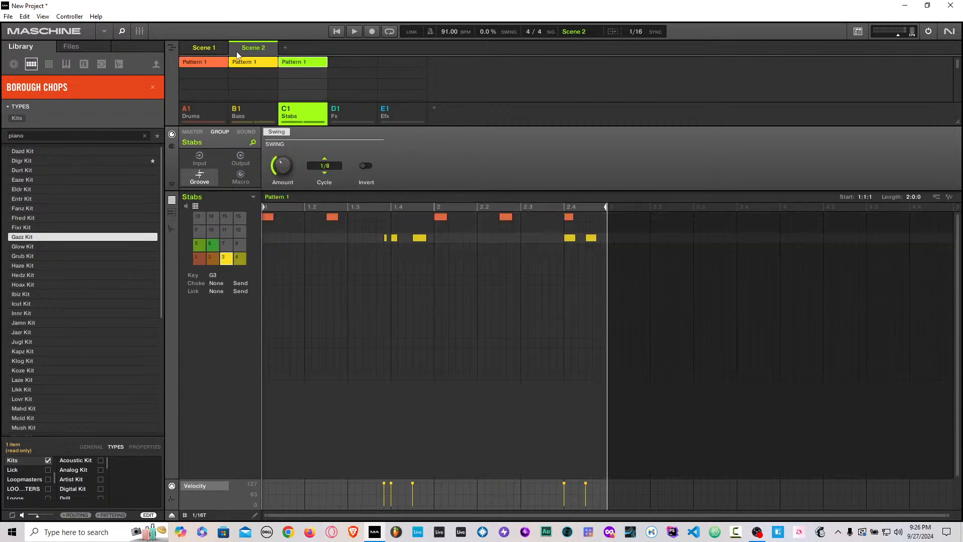
Step: Remove the Drums, Bass and Stabs patterns from Scene 1 and switch to Scene 2
{"action": "left_click", "coordinate": [209, 49]}
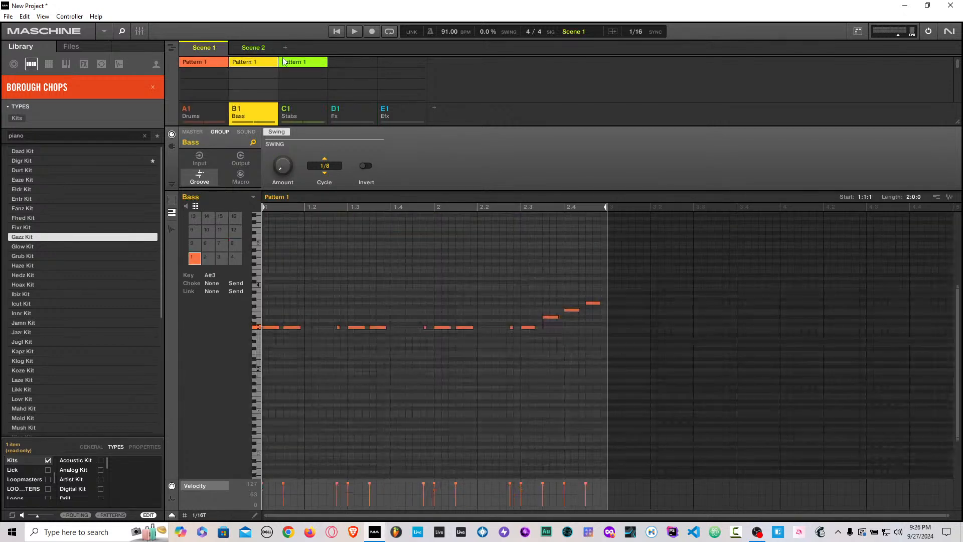
{"action": "left_click", "coordinate": [219, 64]}
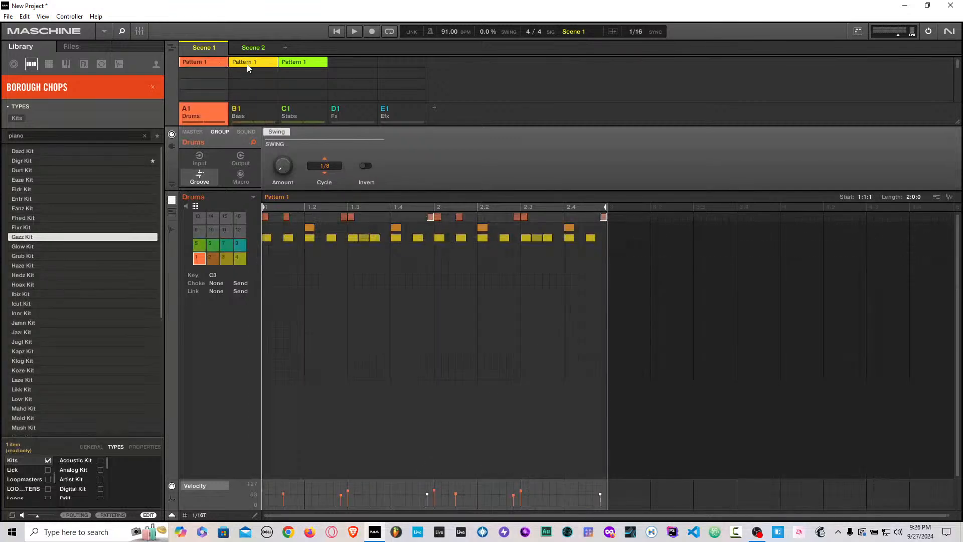
{"action": "left_click", "coordinate": [221, 62]}
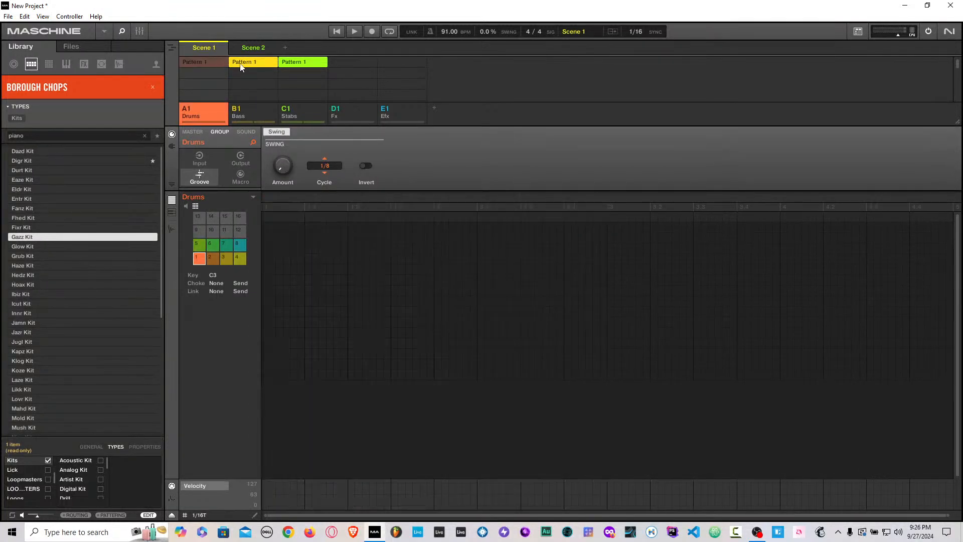
{"action": "left_click", "coordinate": [241, 64]}
{"action": "left_click", "coordinate": [240, 63]}
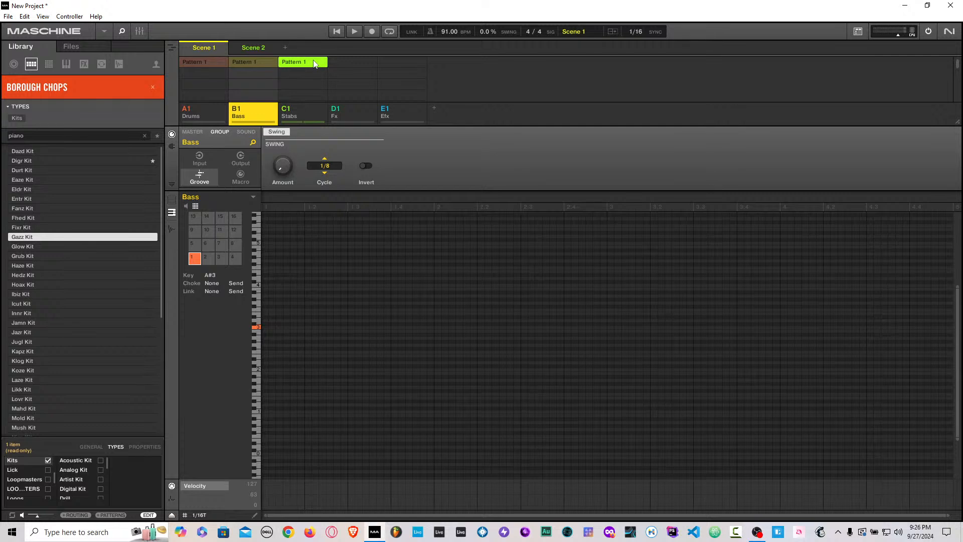
{"action": "left_click", "coordinate": [315, 64]}
{"action": "left_click", "coordinate": [315, 64]}
{"action": "left_click", "coordinate": [244, 51]}
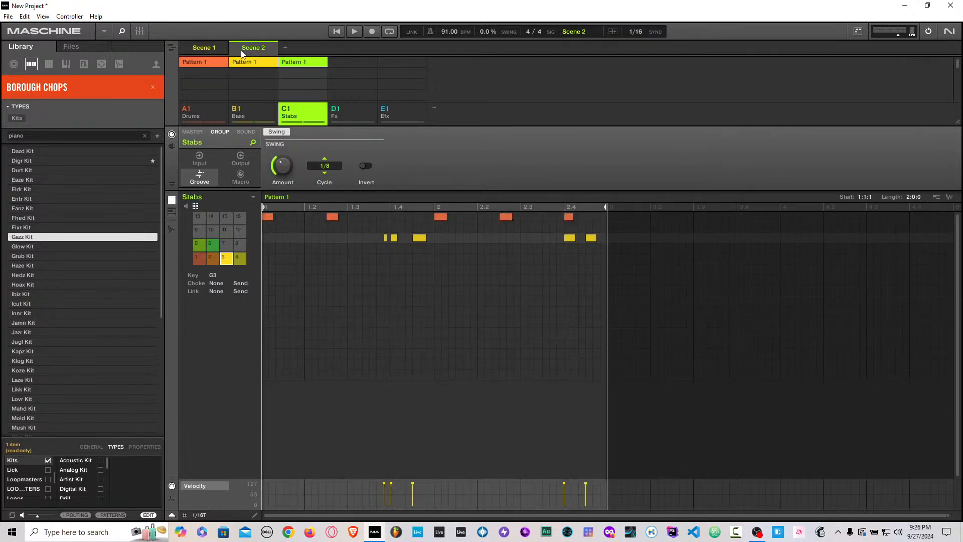
Step: Rename Scene 1 to Intro and Scene 2 to Main, and return to the song arrangement with Intro selected
{"action": "left_click", "coordinate": [209, 50]}
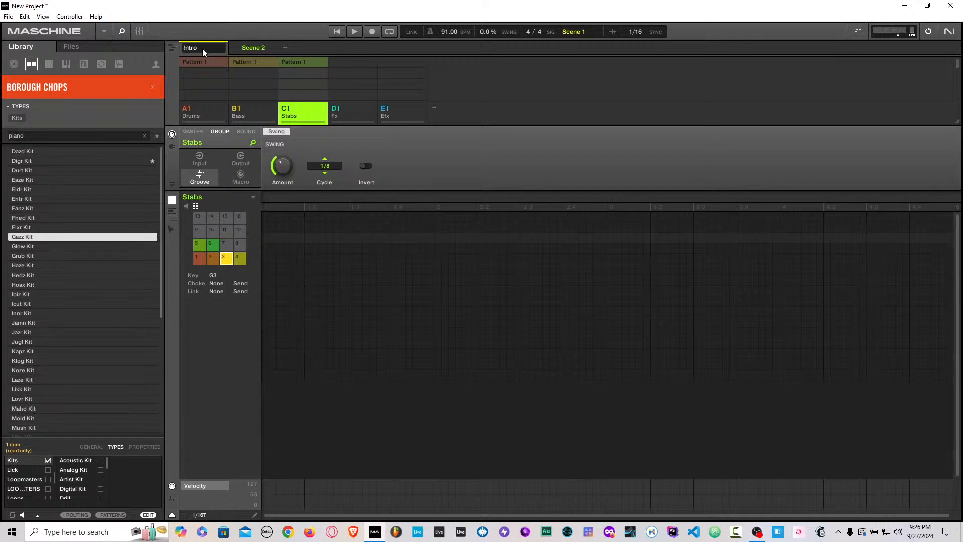
{"action": "key", "text": "Return"}
{"action": "left_click", "coordinate": [261, 51]}
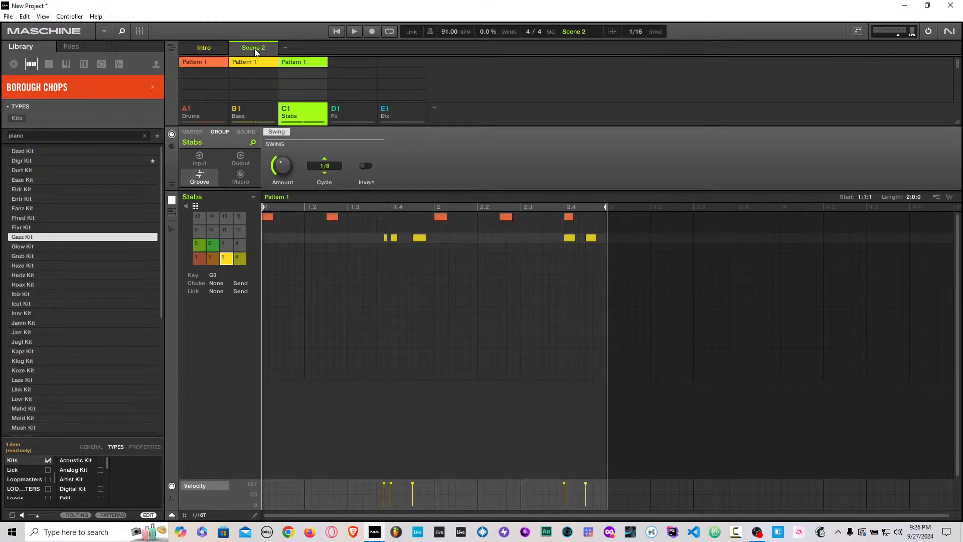
{"action": "double_click", "coordinate": [255, 51]}
{"action": "type", "text": "Main"}
{"action": "key", "text": "Return"}
{"action": "left_click", "coordinate": [219, 48]}
{"action": "left_click", "coordinate": [171, 47]}
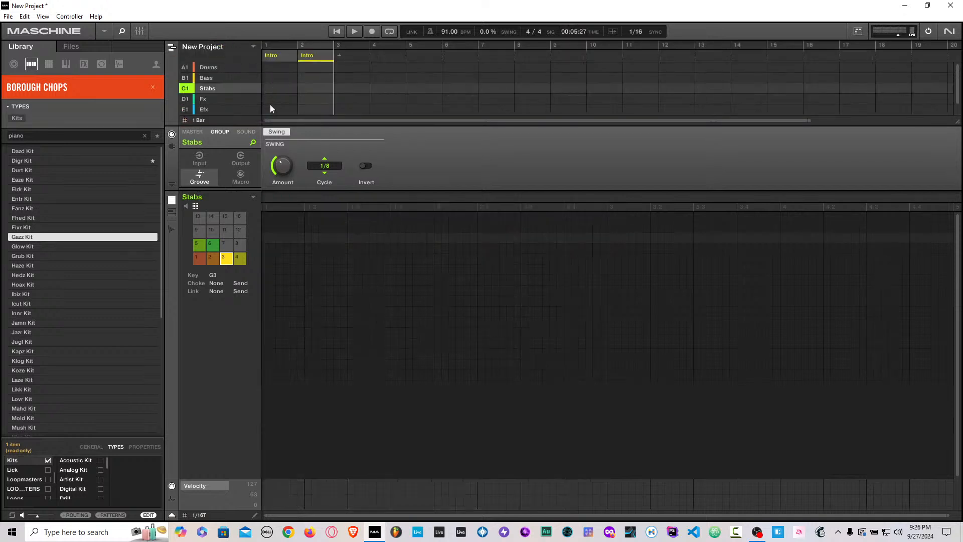
Step: Replace the second Intro section in the song arrangement with the Main scene
{"action": "right_click", "coordinate": [312, 59]}
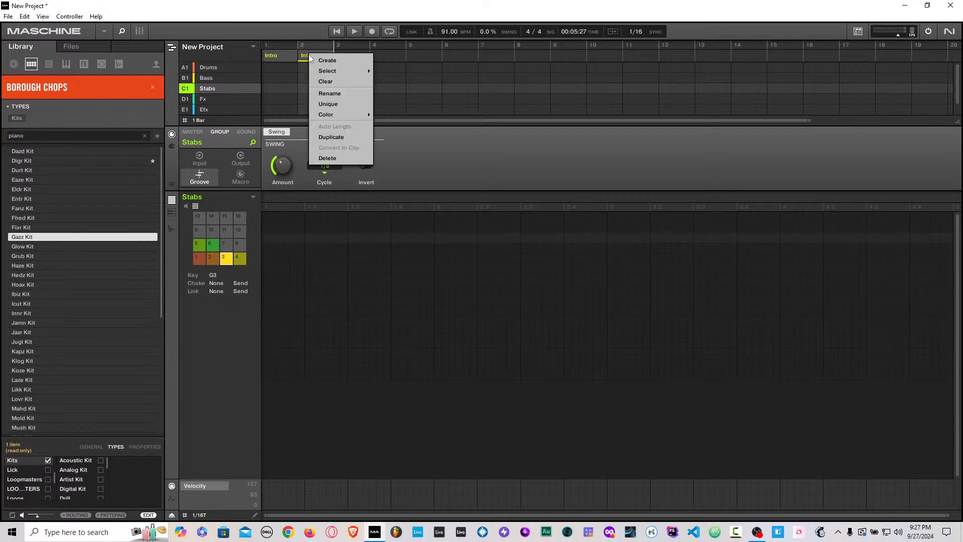
{"action": "mouse_move", "coordinate": [329, 74]}
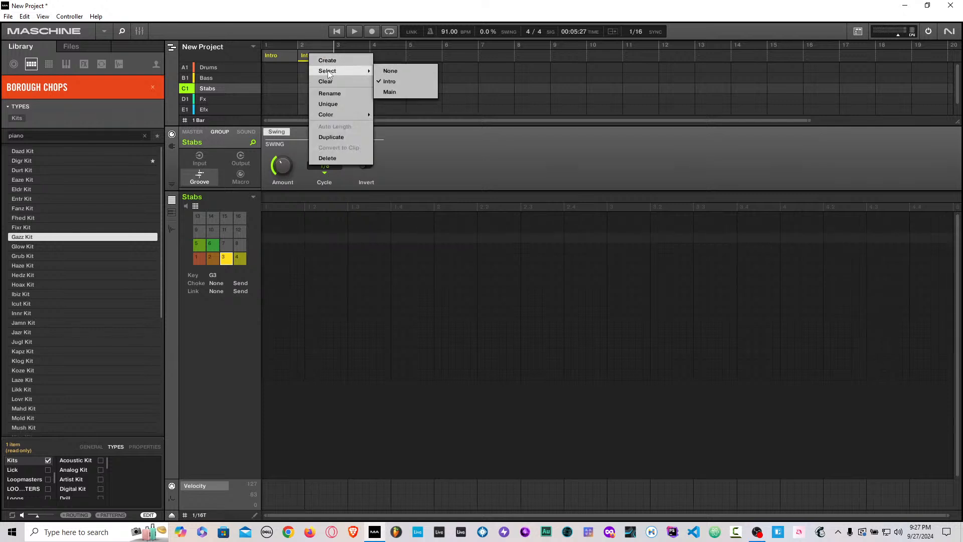
{"action": "left_click", "coordinate": [386, 91]}
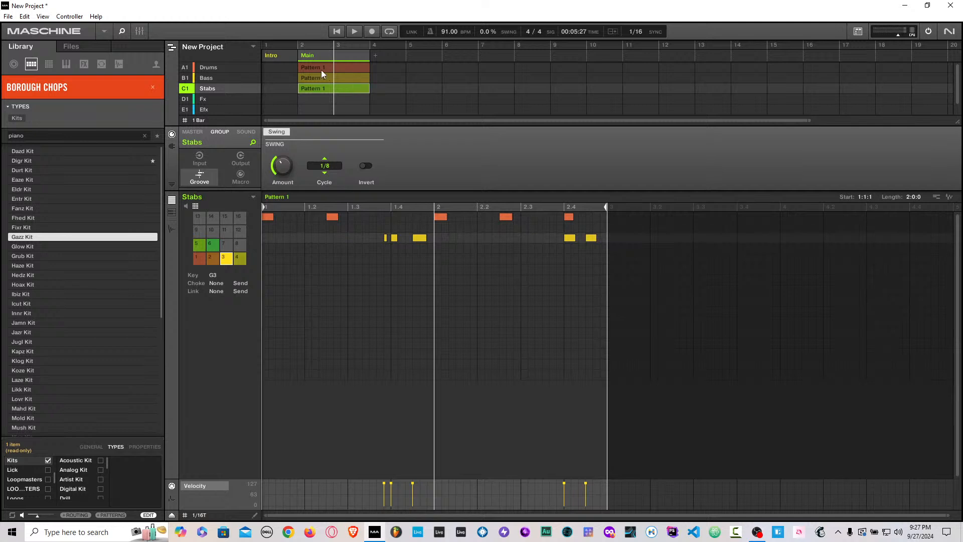
{"action": "mouse_move", "coordinate": [298, 59]}
{"action": "left_mouse_down"}
{"action": "mouse_move", "coordinate": [380, 57]}
{"action": "mouse_move", "coordinate": [299, 59]}
{"action": "left_mouse_up"}
Step: Create a one-bar Fx clip in the Intro with an SFX Gazz note at its start, and play the arrangement
{"action": "left_click", "coordinate": [266, 100]}
{"action": "left_click", "coordinate": [269, 103]}
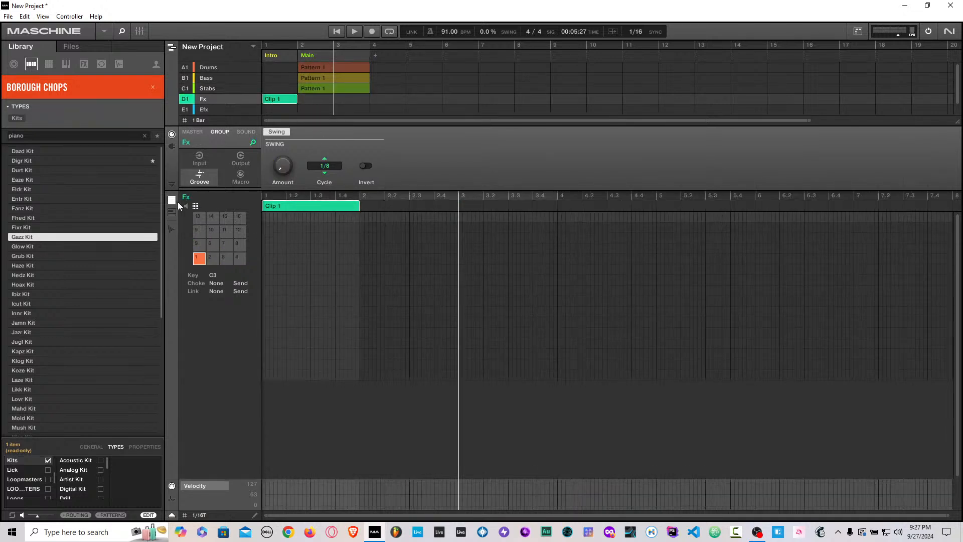
{"action": "left_click", "coordinate": [196, 206]}
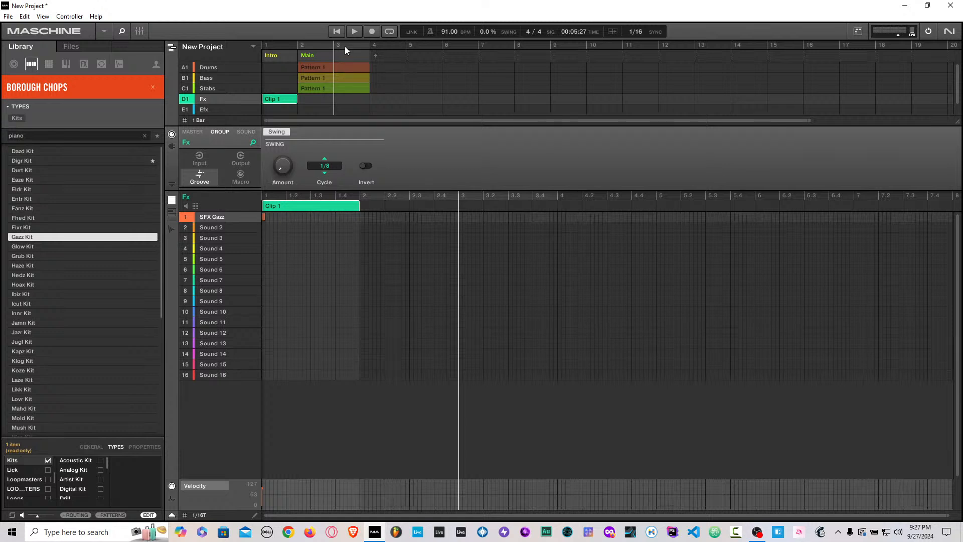
{"action": "key", "text": "space"}
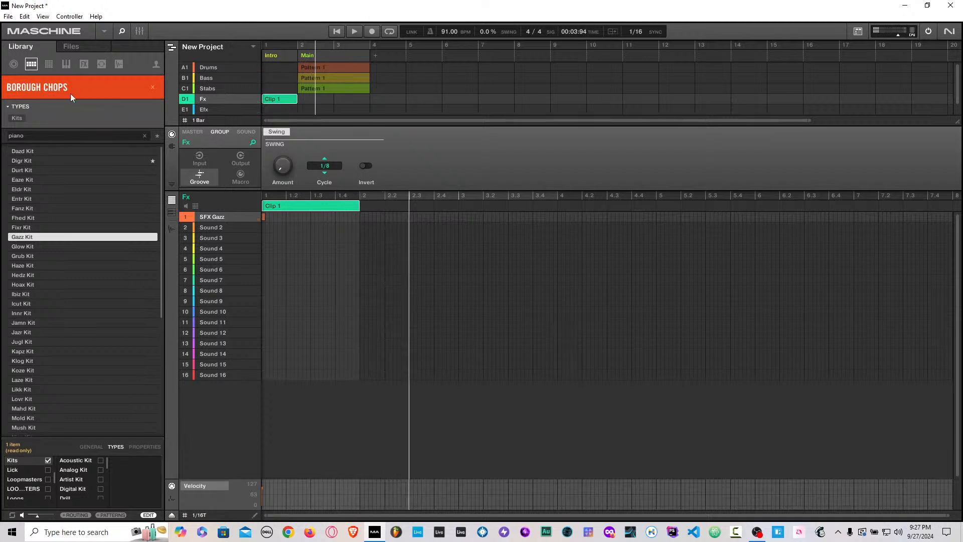
Step: Switch the library to one-shots, remove the Borough Chops filter and search for "hit"
{"action": "left_click", "coordinate": [118, 64]}
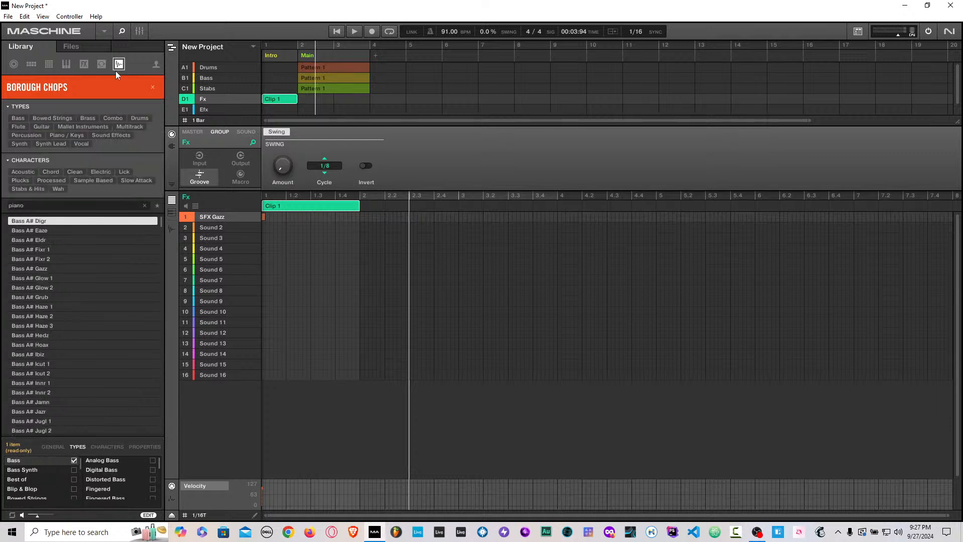
{"action": "left_click", "coordinate": [152, 89]}
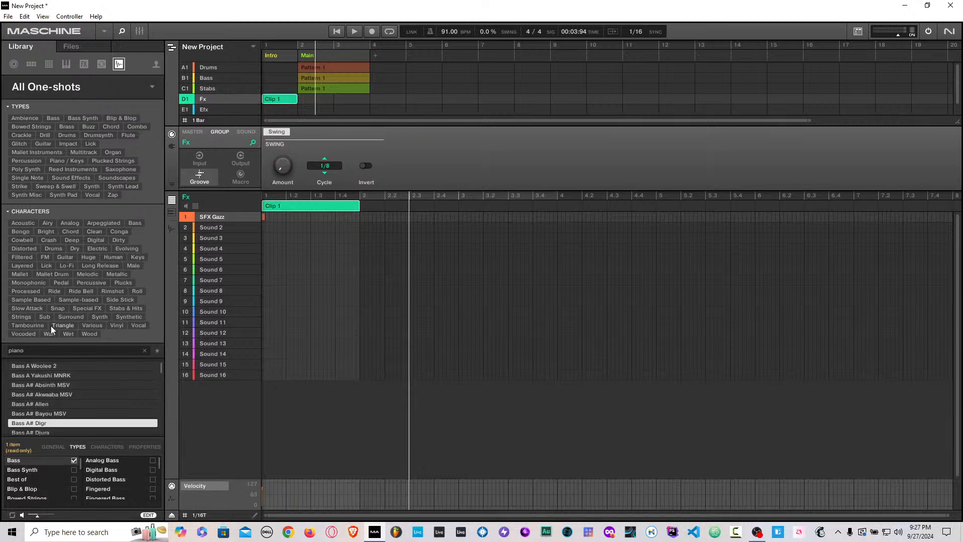
{"action": "key", "text": "BackSpace"}
{"action": "key", "text": "BackSpace"}
{"action": "key", "text": "BackSpace"}
{"action": "key", "text": "BackSpace"}
{"action": "key", "text": "BackSpace"}
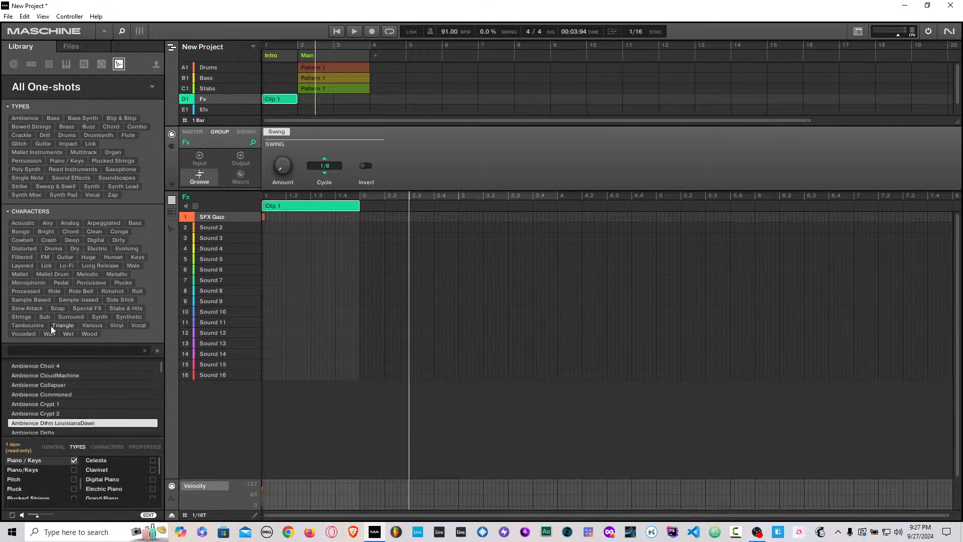
{"action": "type", "text": "hit"}
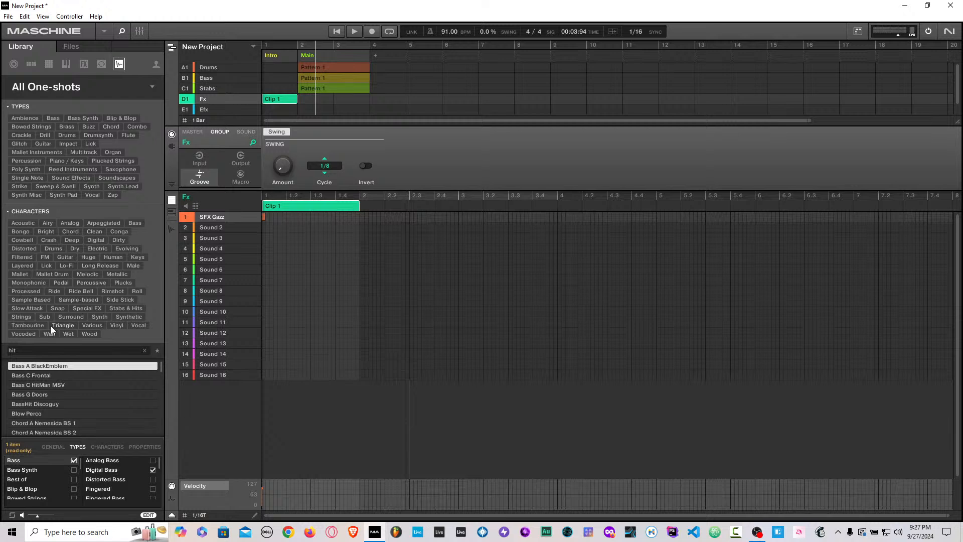
Step: Hide the tag editor and file information to enlarge the results, and audition the Hit C and Hit C# one-shots
{"action": "left_click", "coordinate": [56, 405]}
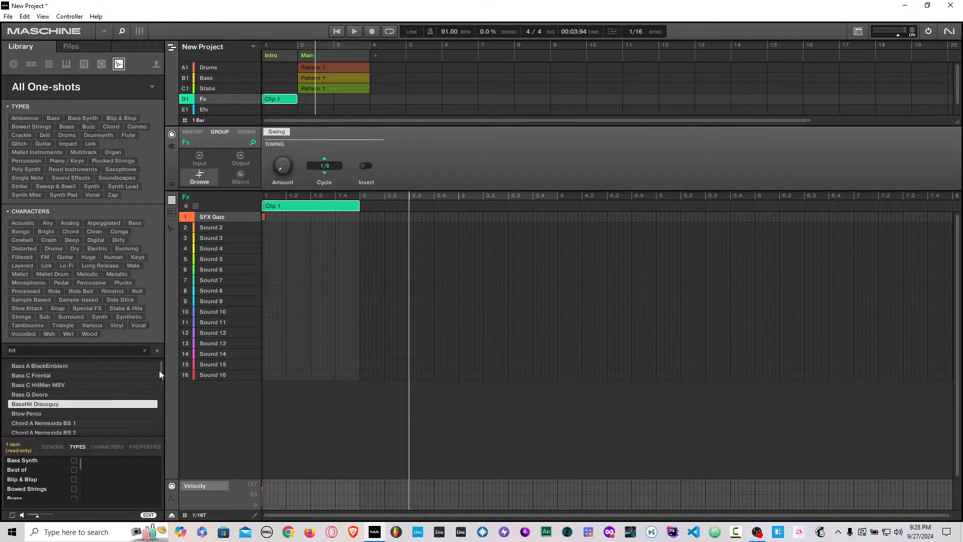
{"action": "left_click", "coordinate": [149, 515]}
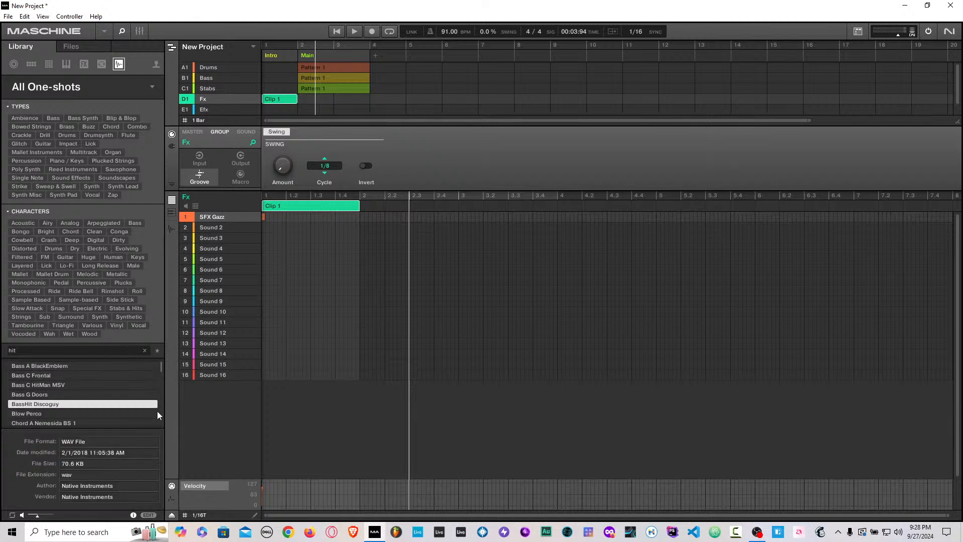
{"action": "left_click", "coordinate": [134, 514]}
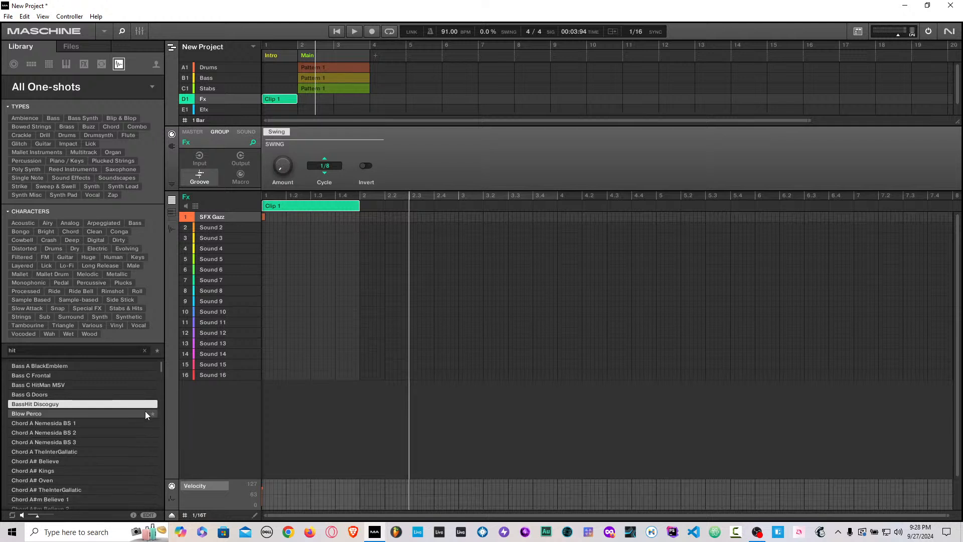
{"action": "left_click_drag", "start_coordinate": [161, 366], "coordinate": [161, 378]}
{"action": "left_click", "coordinate": [45, 411]}
{"action": "left_click", "coordinate": [44, 440]}
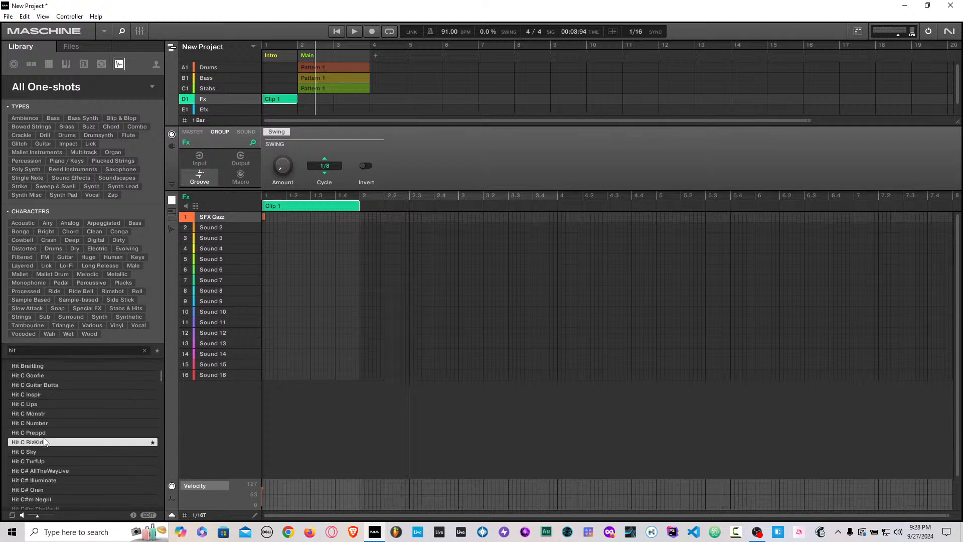
{"action": "left_click", "coordinate": [53, 433]}
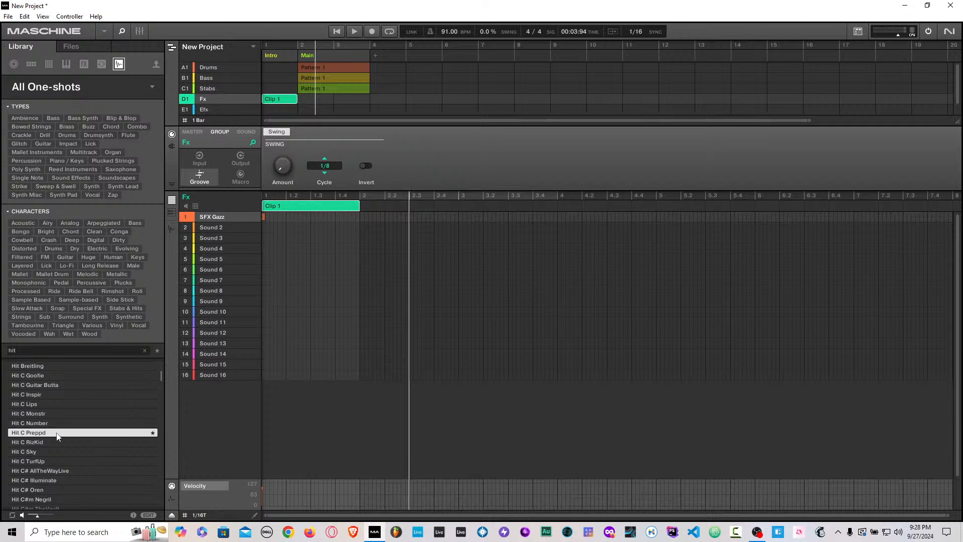
{"action": "left_click", "coordinate": [52, 461]}
{"action": "left_click", "coordinate": [69, 480]}
{"action": "scroll", "coordinate": [70, 479], "scroll_direction": "down", "scroll_amount": 2}
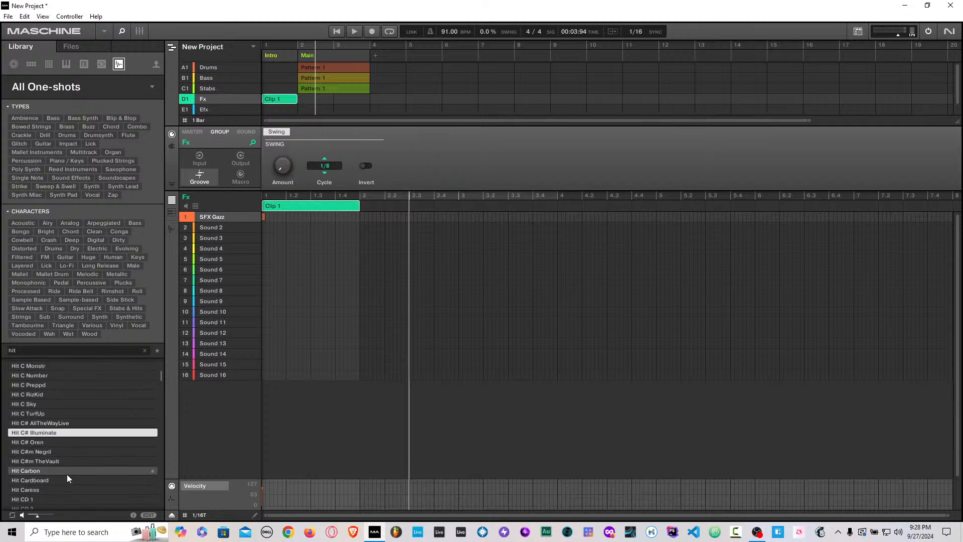
Step: Audition further hit one-shots between Hit Carbon and Hit Cookies
{"action": "left_click", "coordinate": [67, 474]}
{"action": "scroll", "coordinate": [67, 472], "scroll_direction": "down", "scroll_amount": 2}
{"action": "left_click", "coordinate": [67, 472]}
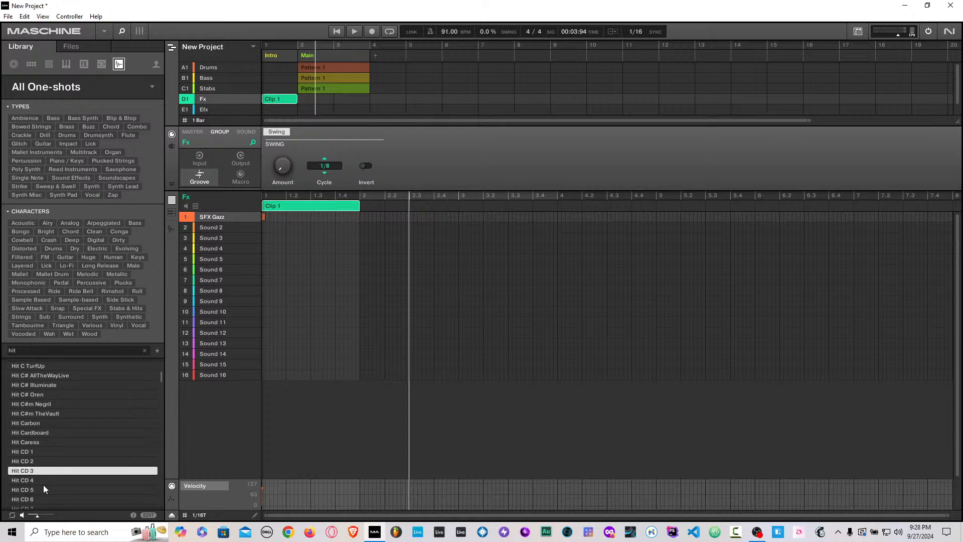
{"action": "scroll", "coordinate": [43, 483], "scroll_direction": "down", "scroll_amount": 3}
{"action": "left_click", "coordinate": [44, 480]}
{"action": "scroll", "coordinate": [60, 481], "scroll_direction": "down", "scroll_amount": 2}
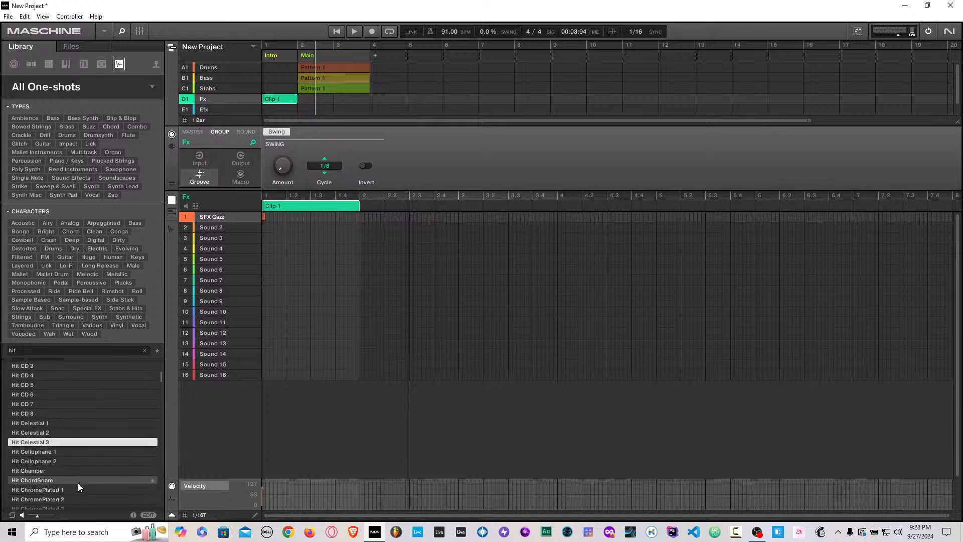
{"action": "left_click", "coordinate": [77, 482]}
{"action": "scroll", "coordinate": [79, 481], "scroll_direction": "down", "scroll_amount": 3}
{"action": "left_click", "coordinate": [76, 477]}
{"action": "scroll", "coordinate": [77, 475], "scroll_direction": "down", "scroll_amount": 2}
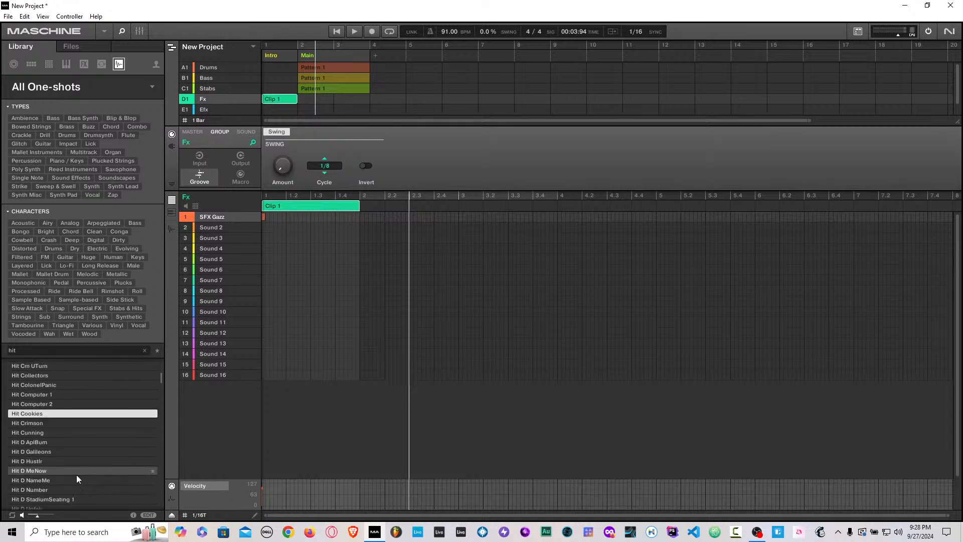
Step: Audition the Hit D one-shots and load Hit D NameMe onto Sound 2 of the Fx group
{"action": "left_click", "coordinate": [54, 452]}
{"action": "left_click", "coordinate": [54, 443]}
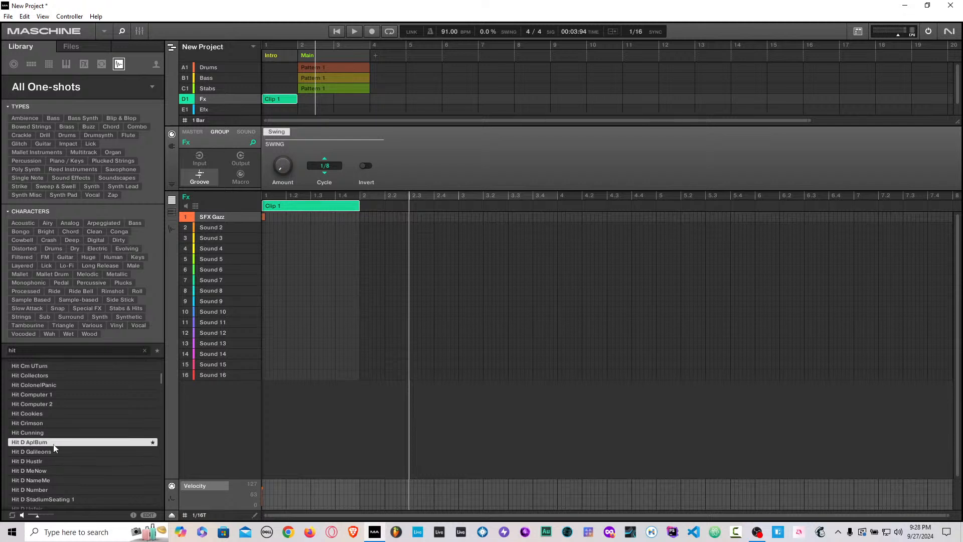
{"action": "left_click", "coordinate": [36, 433]}
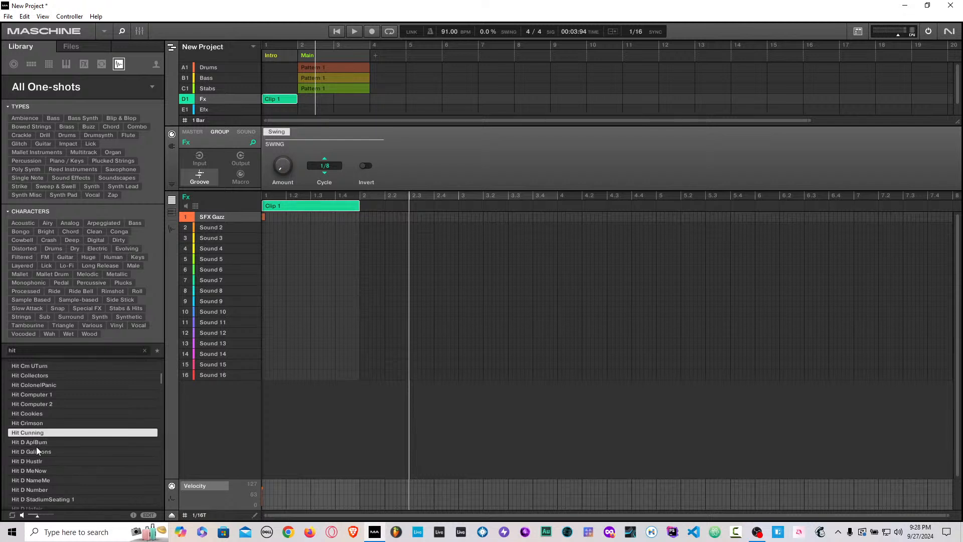
{"action": "left_click", "coordinate": [37, 452]}
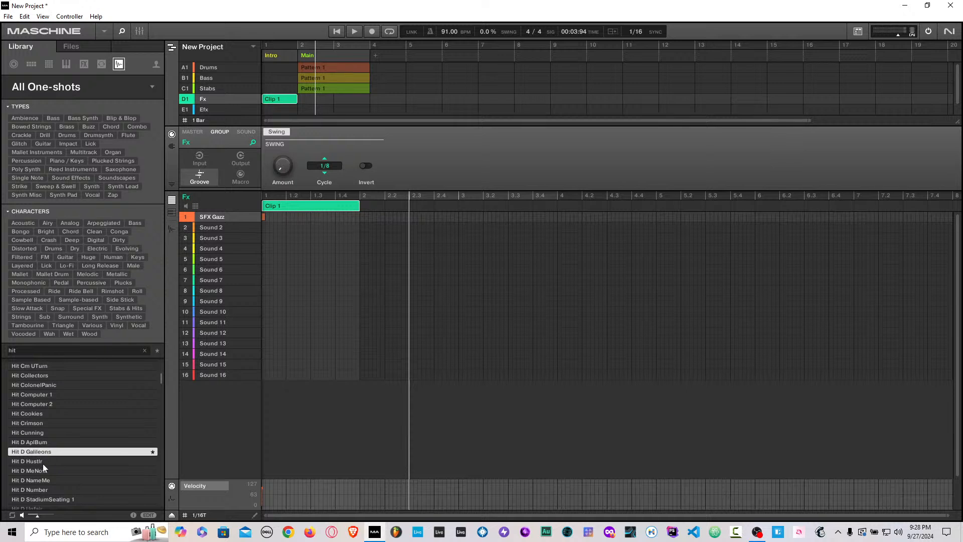
{"action": "left_click", "coordinate": [43, 462]}
{"action": "left_click", "coordinate": [45, 471]}
{"action": "scroll", "coordinate": [45, 479], "scroll_direction": "down", "scroll_amount": 3}
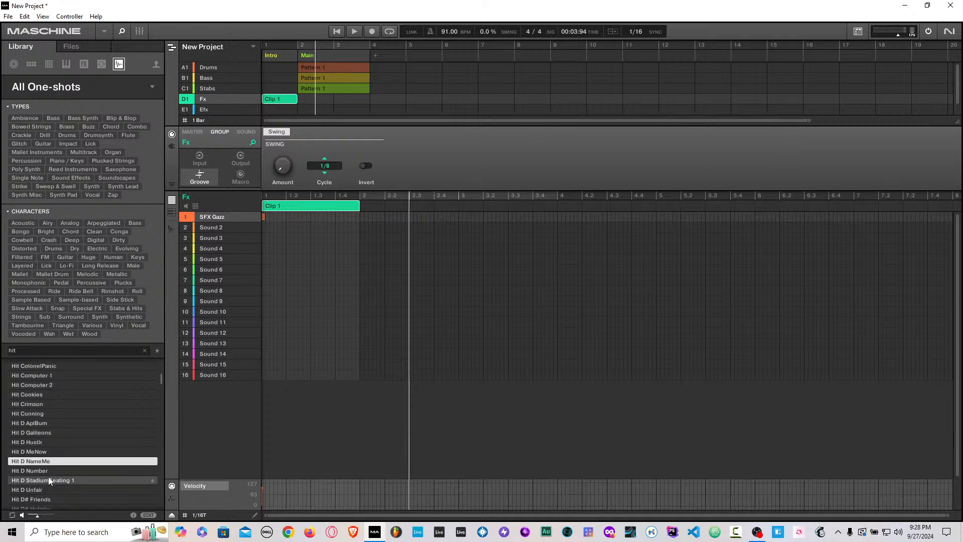
{"action": "left_click_drag", "start_coordinate": [47, 414], "coordinate": [204, 227]}
Step: Show the Fx group's pad view and assign pad 2 to choke group 1, keeping it on Send
{"action": "left_click", "coordinate": [195, 207]}
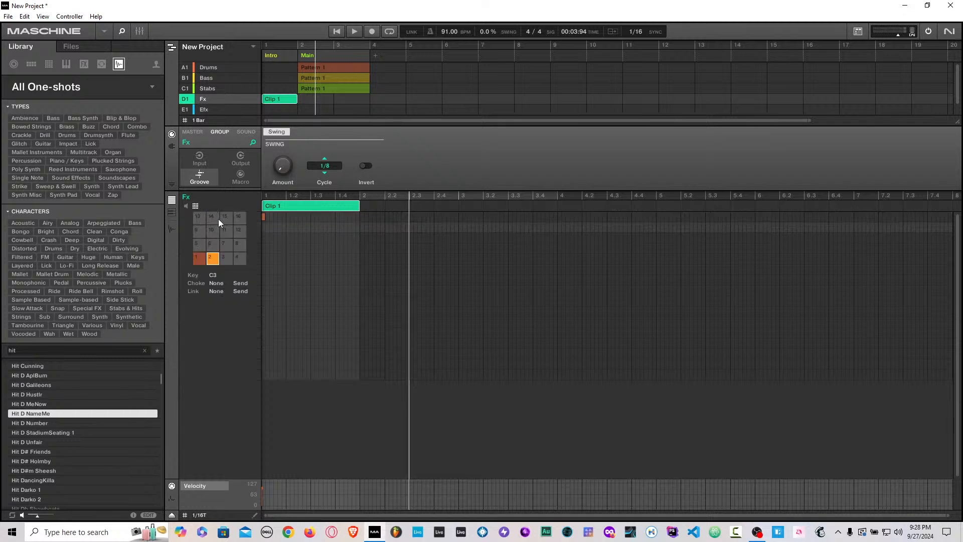
{"action": "left_click", "coordinate": [216, 284]}
{"action": "left_click", "coordinate": [221, 310]}
{"action": "left_click", "coordinate": [241, 292]}
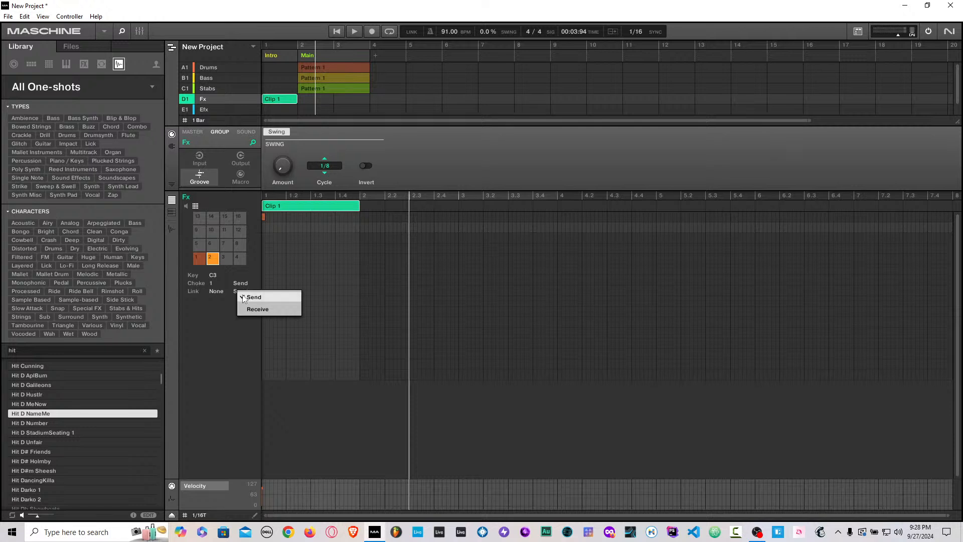
{"action": "left_click", "coordinate": [245, 298]}
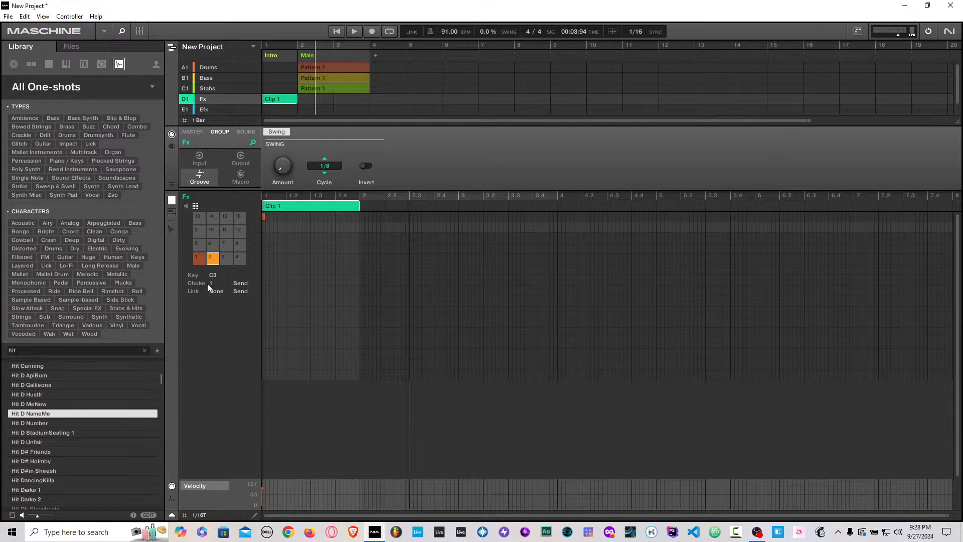
Step: Assign pad 1 of the Fx group to choke group 1 and set its choke mode to Receive
{"action": "left_click", "coordinate": [204, 260]}
{"action": "left_click", "coordinate": [216, 291]}
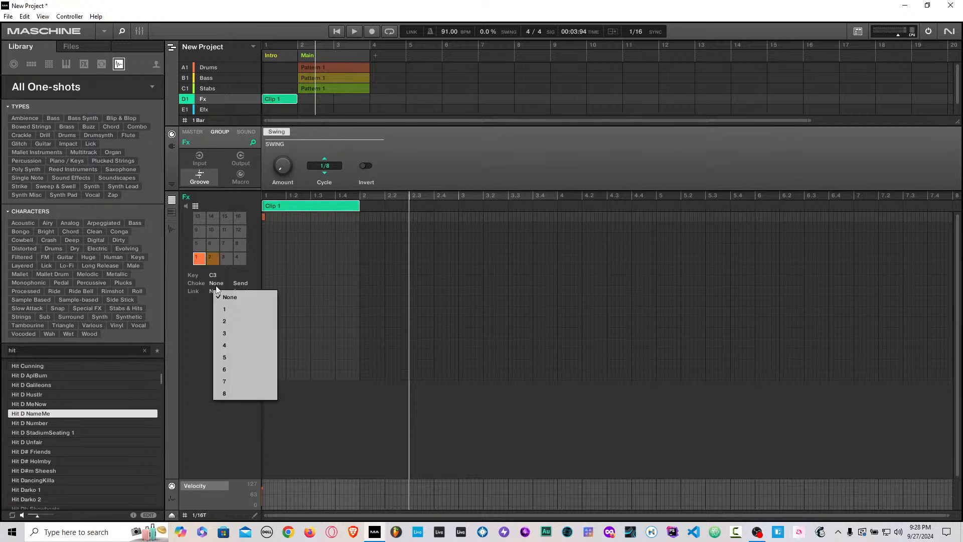
{"action": "left_click", "coordinate": [223, 307]}
{"action": "left_click", "coordinate": [243, 282]}
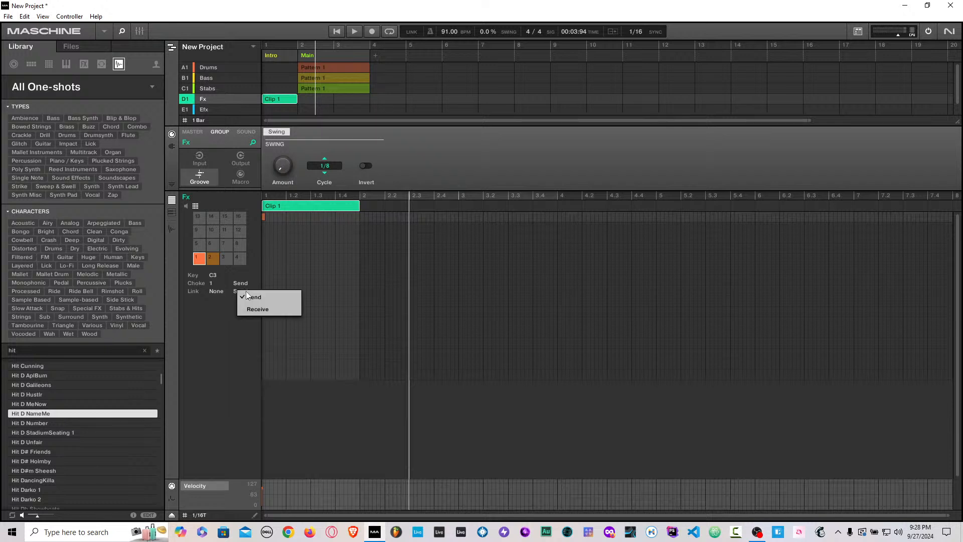
{"action": "left_click", "coordinate": [256, 309]}
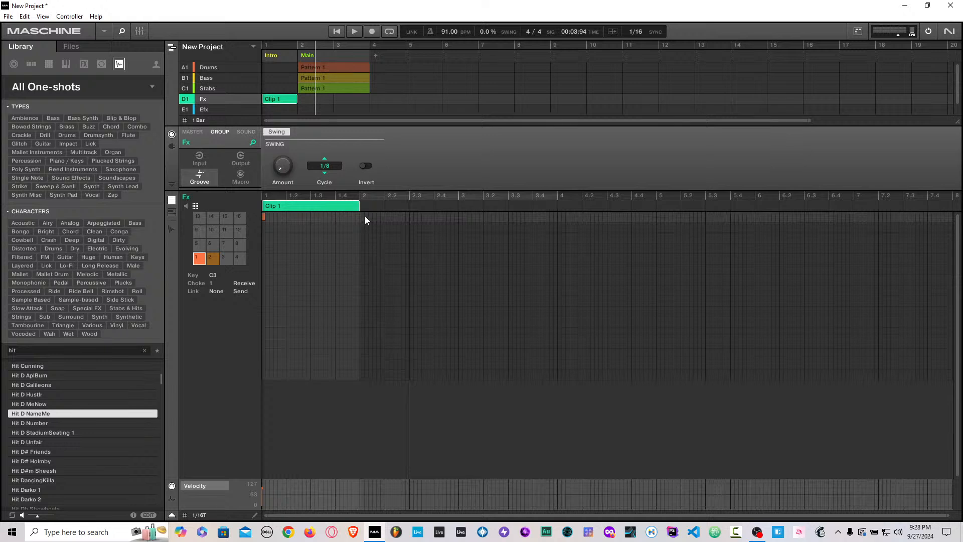
Step: Extend the Fx clip to two bars and add a Hit D NameMe note at the start of bar 2
{"action": "left_click_drag", "start_coordinate": [359, 210], "coordinate": [431, 210]}
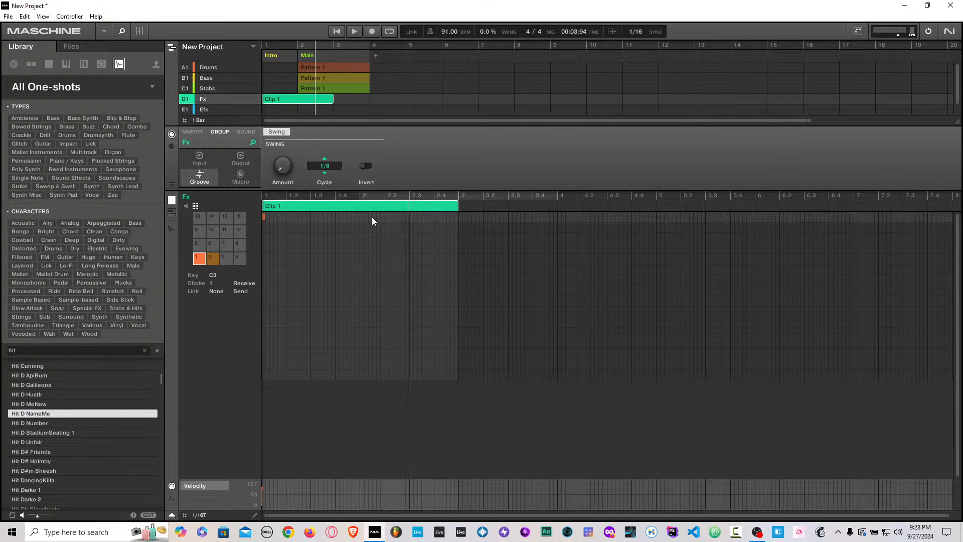
{"action": "left_click", "coordinate": [196, 206]}
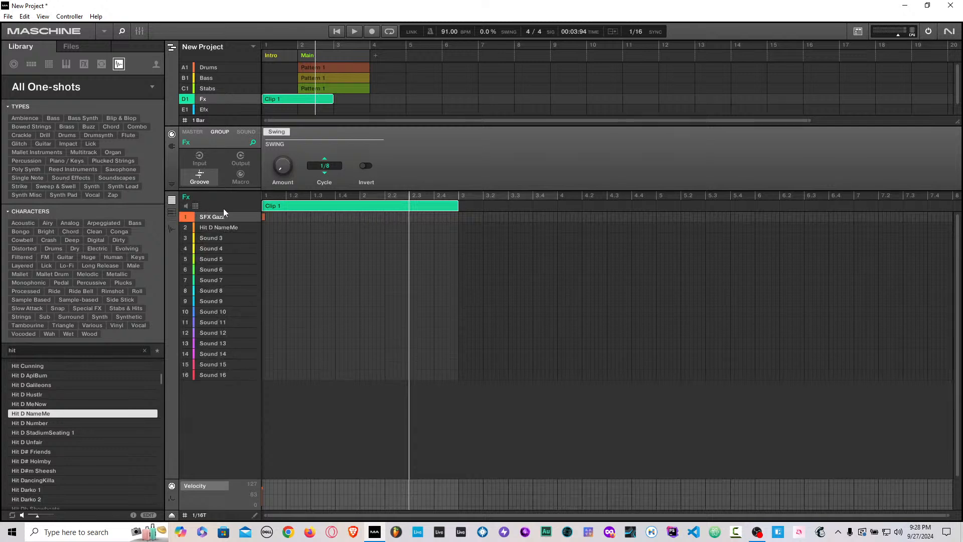
{"action": "left_click", "coordinate": [360, 228]}
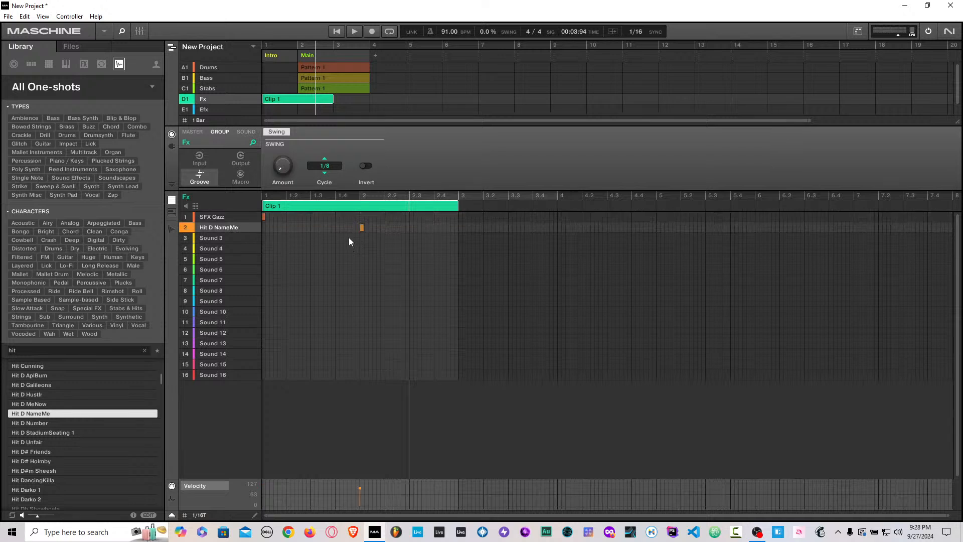
Step: Play the arrangement, and solo the Fx group to hear its clip on its own
{"action": "key", "text": "space"}
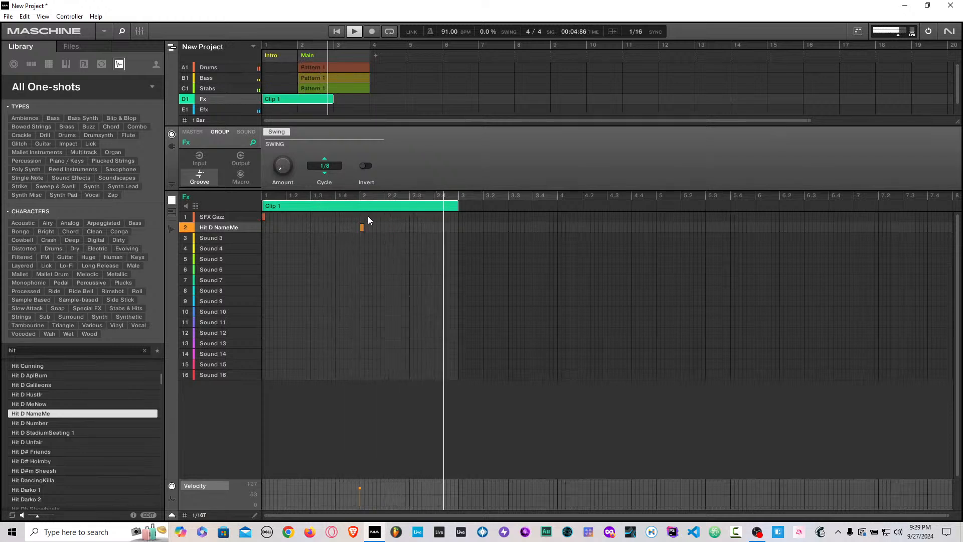
{"action": "key", "text": "space"}
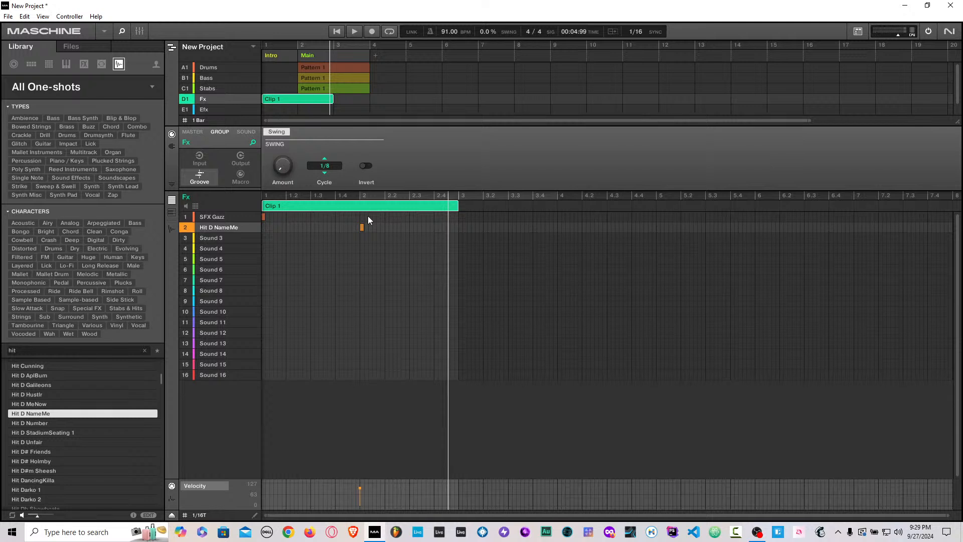
{"action": "key", "text": "s"}
{"action": "key", "text": "space"}
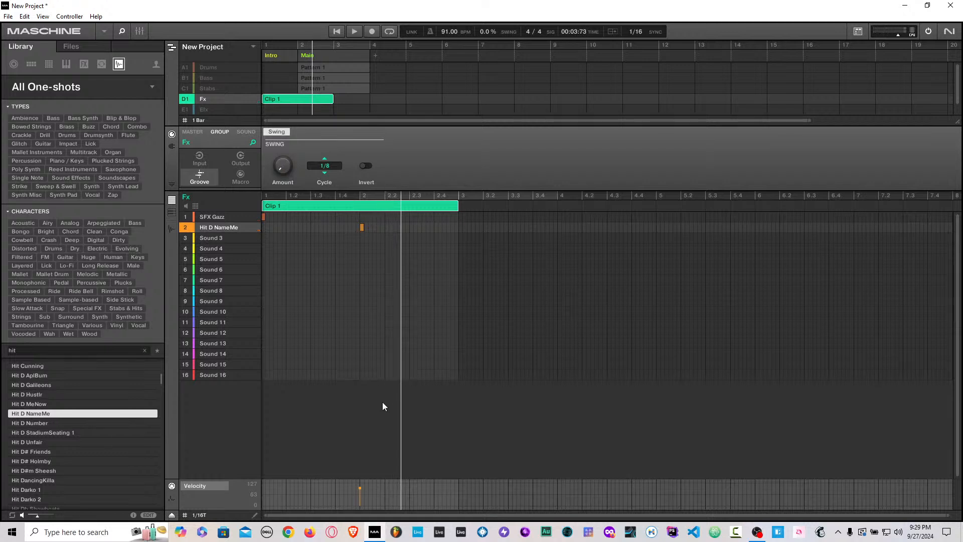
Step: Raise the velocity of the hit note at bar 2 to 127, play the arrangement, and unsolo the Fx group
{"action": "left_click_drag", "start_coordinate": [359, 493], "coordinate": [354, 485]}
{"action": "key", "text": "space"}
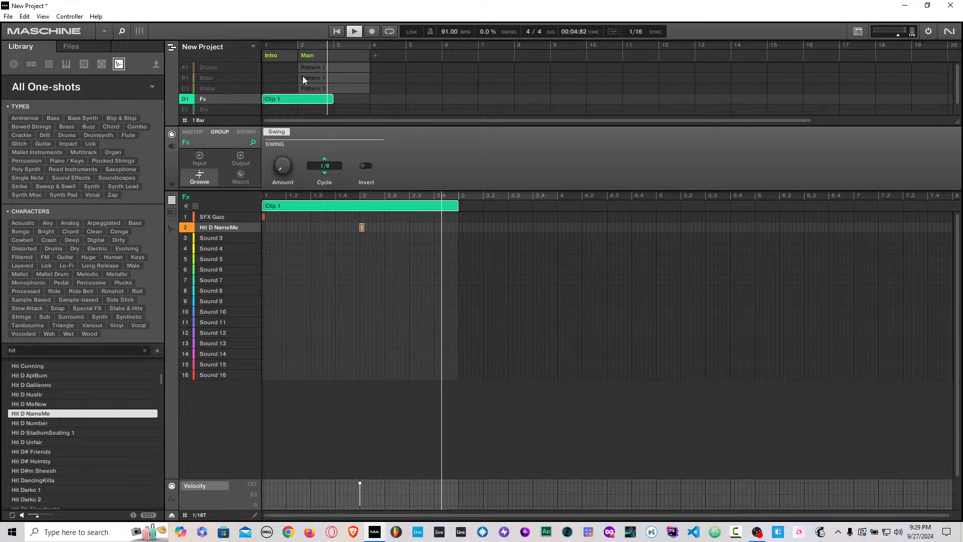
{"action": "right_click", "coordinate": [184, 98]}
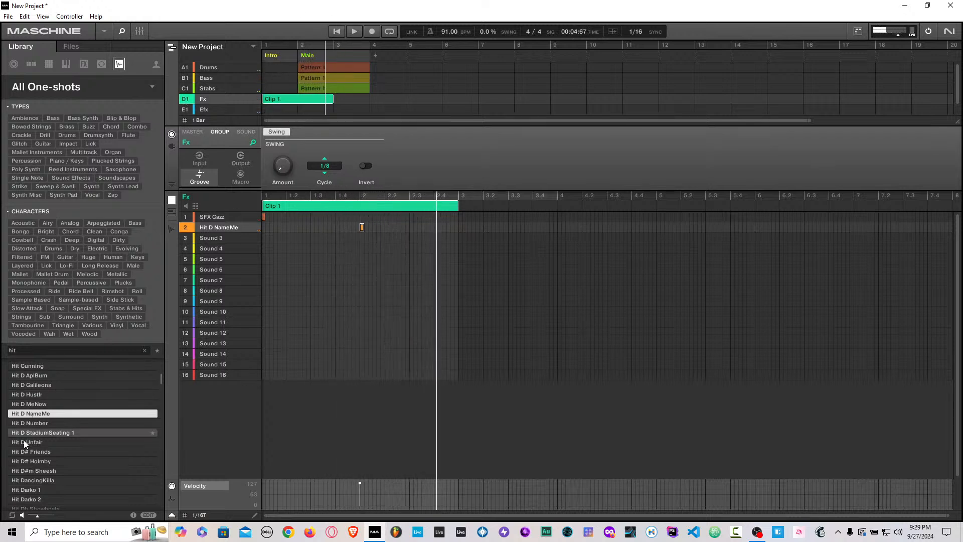
Step: Audition other hit one-shots in the library and load Hit D# Friends onto sound 2 of the Fx group
{"action": "left_click", "coordinate": [40, 452]}
{"action": "scroll", "coordinate": [60, 463], "scroll_direction": "down", "scroll_amount": 2}
{"action": "left_click", "coordinate": [59, 461]}
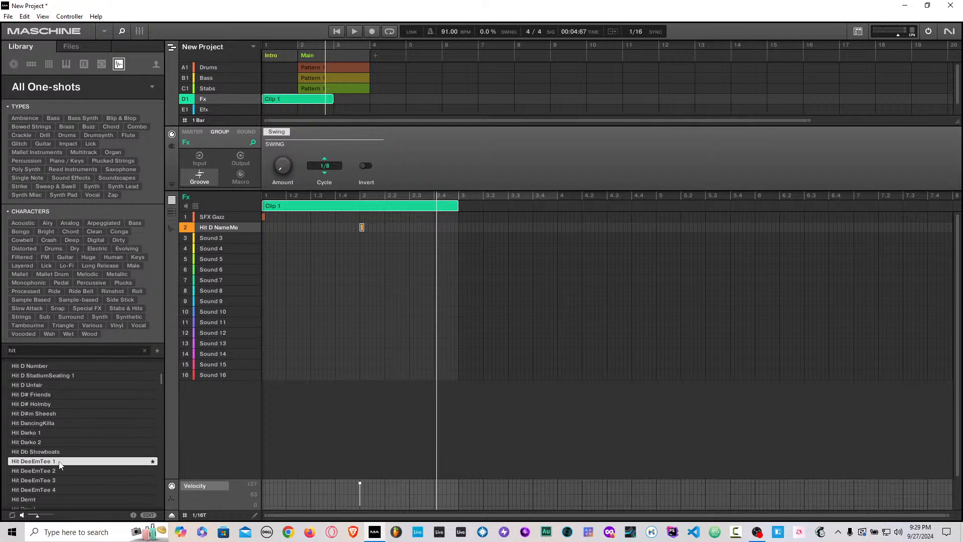
{"action": "left_click", "coordinate": [50, 471]}
{"action": "left_click_drag", "start_coordinate": [43, 394], "coordinate": [219, 226]}
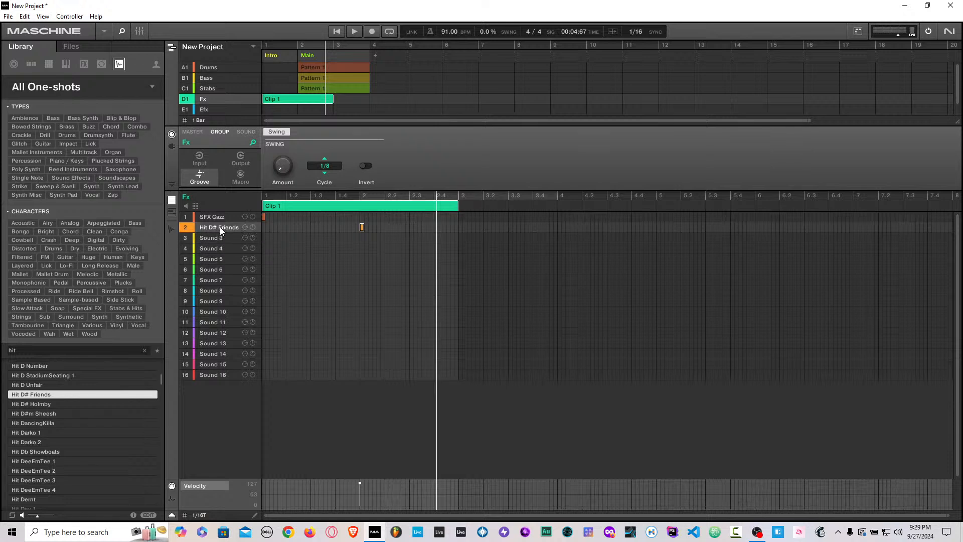
Step: During playback, delete the Hit D# Friends note at the start of bar 2 and enter it again at the default velocity
{"action": "left_click", "coordinate": [196, 207]}
{"action": "left_click", "coordinate": [197, 209]}
{"action": "key", "text": "space"}
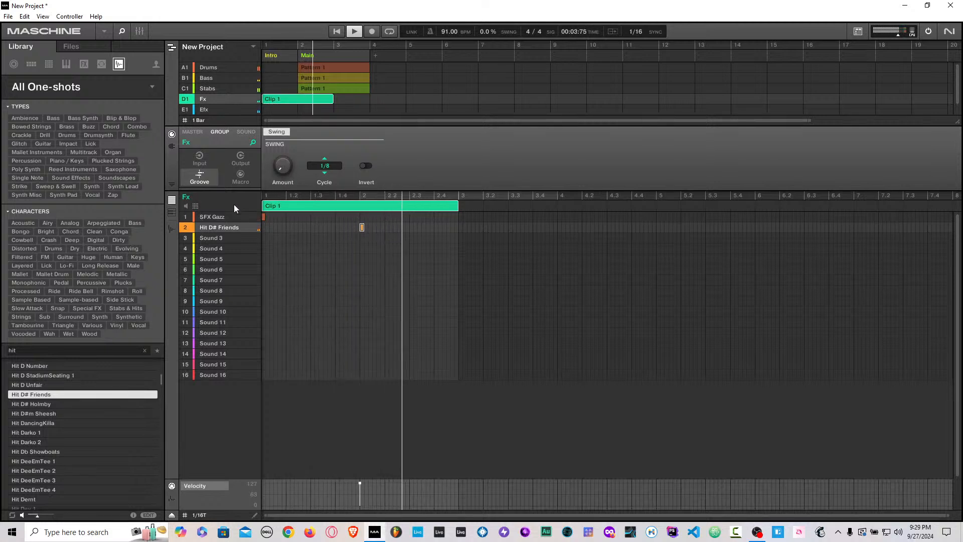
{"action": "mouse_move", "coordinate": [360, 485]}
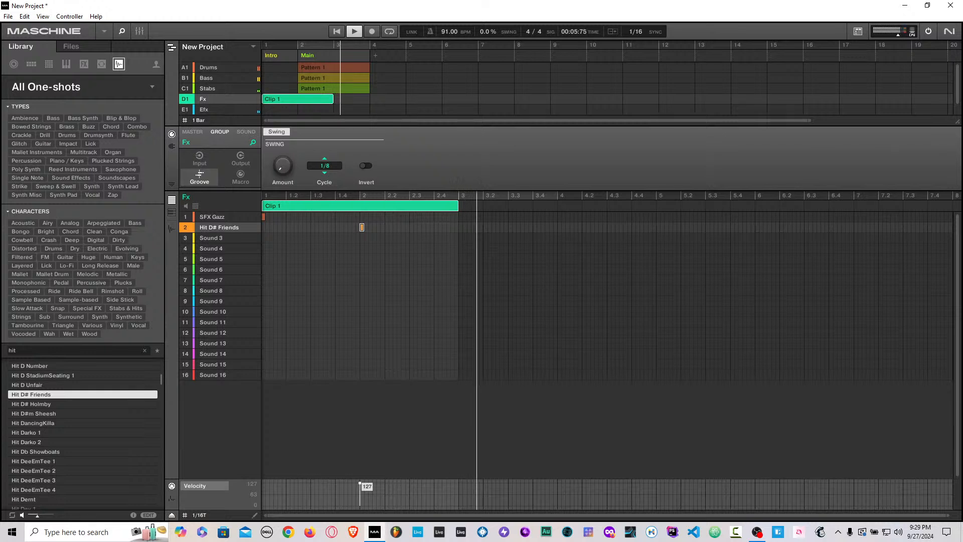
{"action": "double_click", "coordinate": [362, 227]}
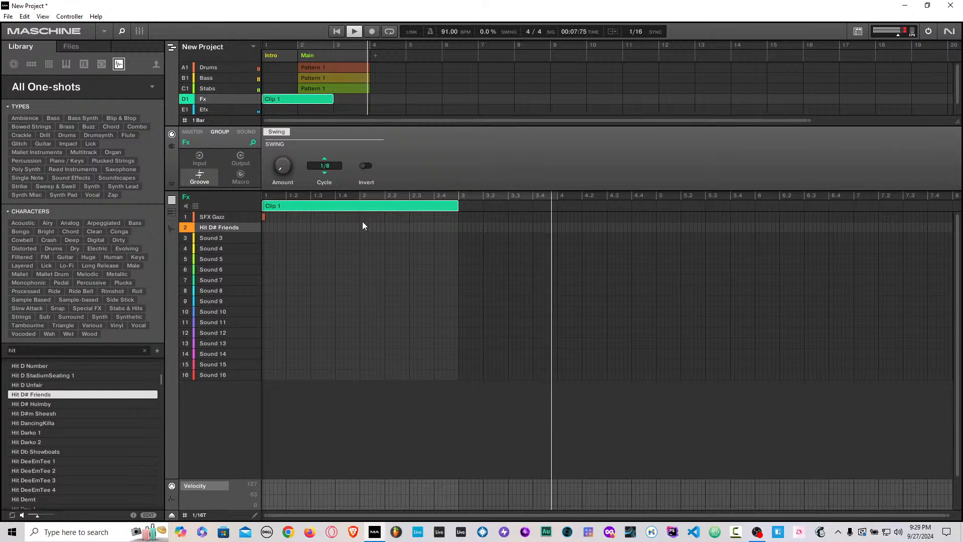
{"action": "left_click", "coordinate": [362, 227]}
{"action": "mouse_move", "coordinate": [360, 489]}
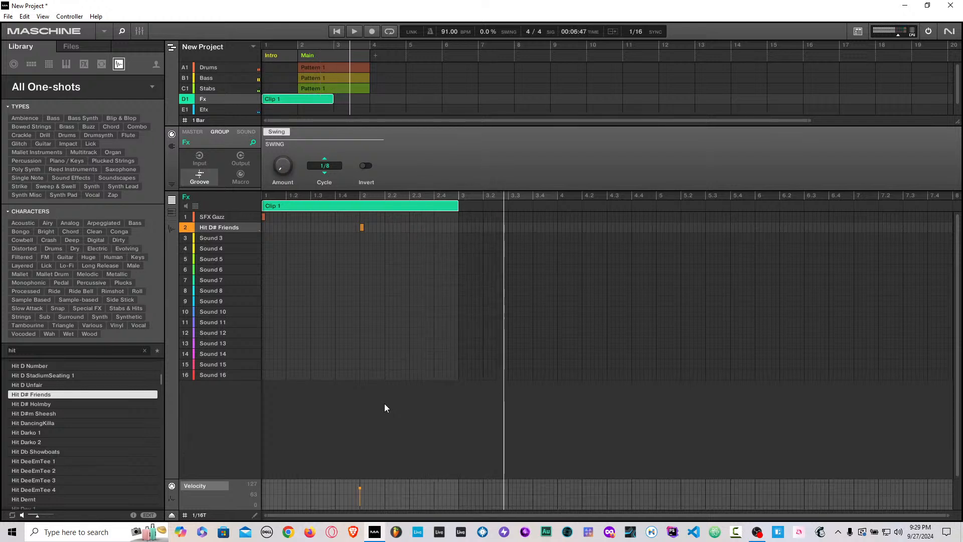
Step: Adjust the Tune setting in the Hit D# Friends sampler's pitch and envelope parameters, and play the arrangement
{"action": "key", "text": "2"}
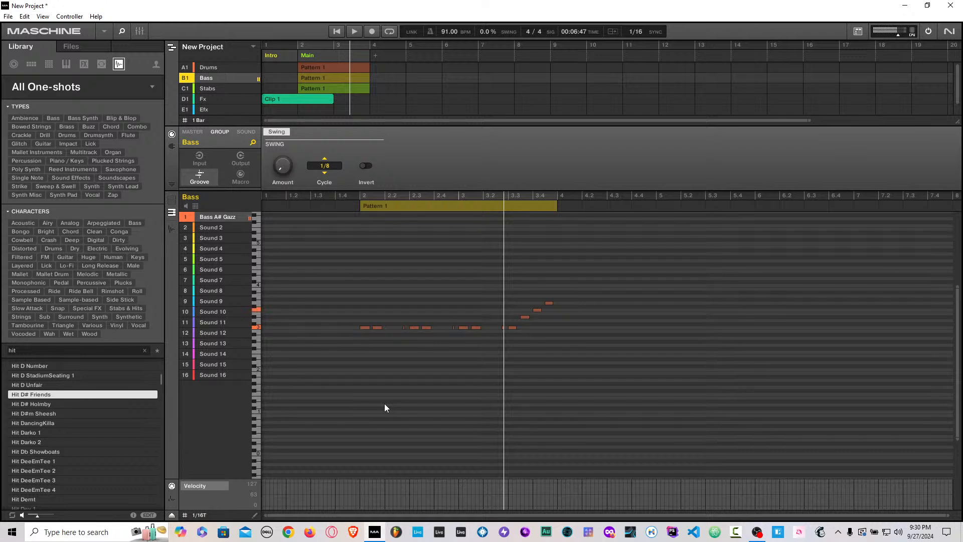
{"action": "left_click", "coordinate": [230, 102]}
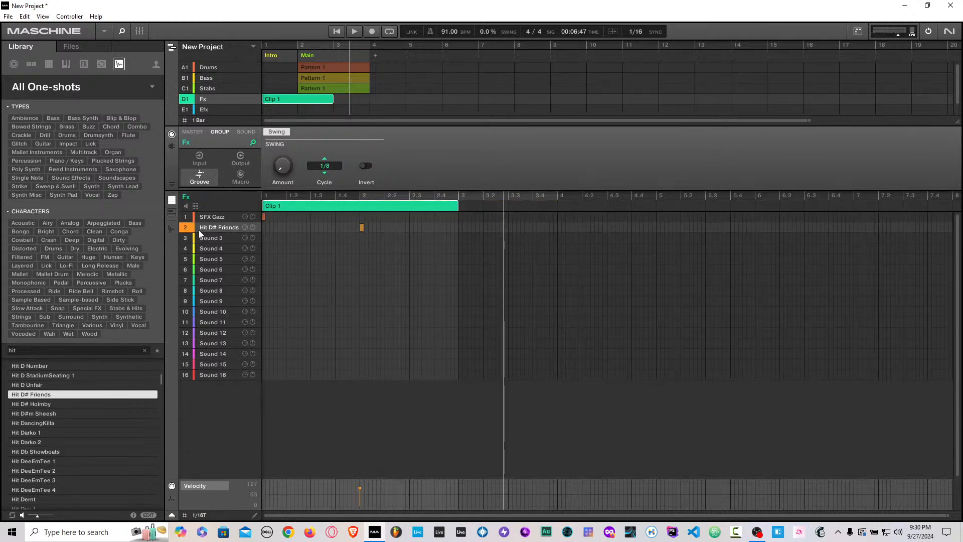
{"action": "left_click", "coordinate": [251, 131]}
{"action": "left_click", "coordinate": [172, 146]}
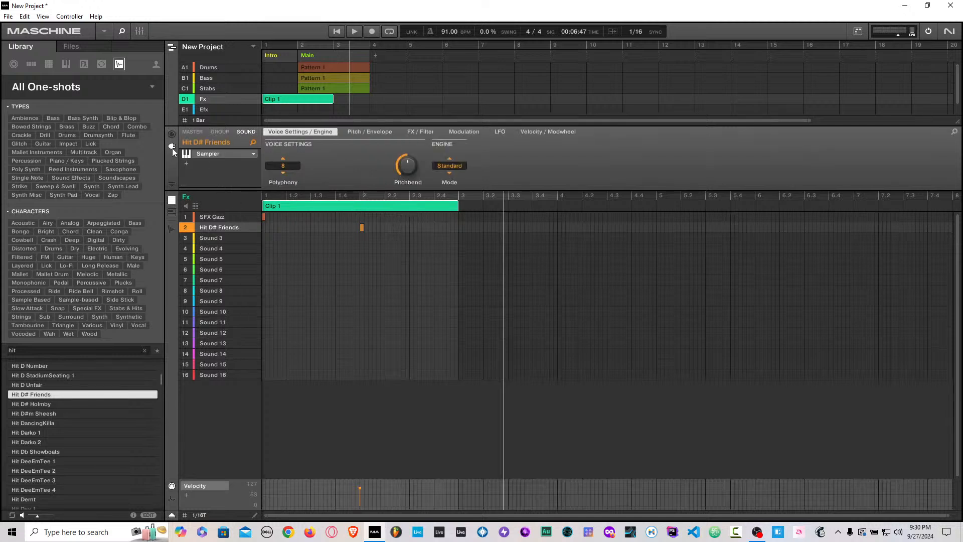
{"action": "left_click", "coordinate": [363, 133]}
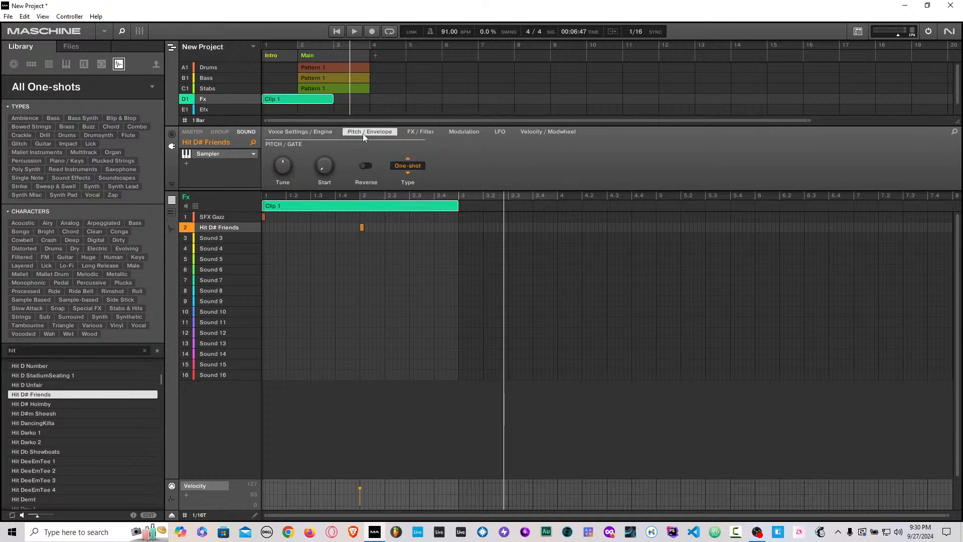
{"action": "left_click_drag", "start_coordinate": [281, 166], "coordinate": [282, 174]}
{"action": "key", "text": "space"}
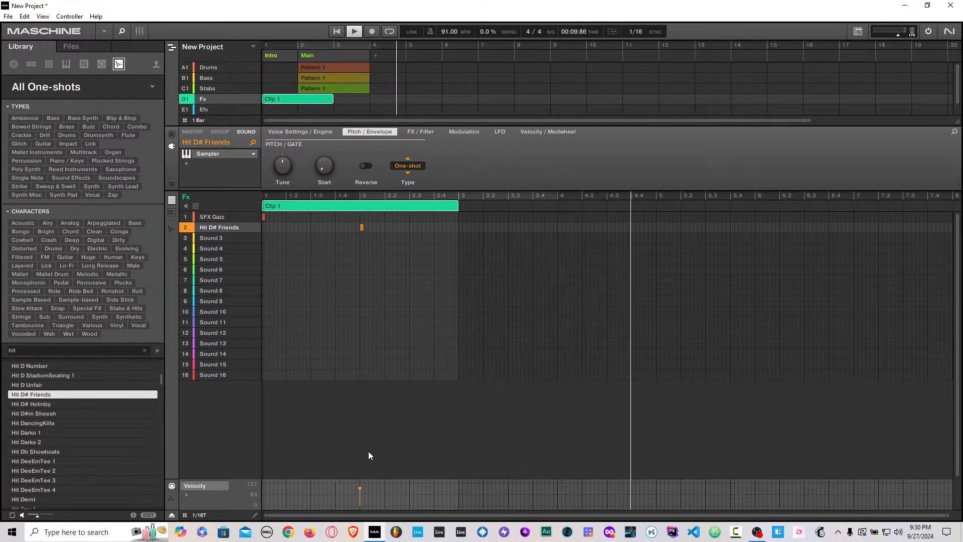
Step: Insert a second Main section after the first one, starting at bar 4 of the arrangement
{"action": "right_click", "coordinate": [373, 54]}
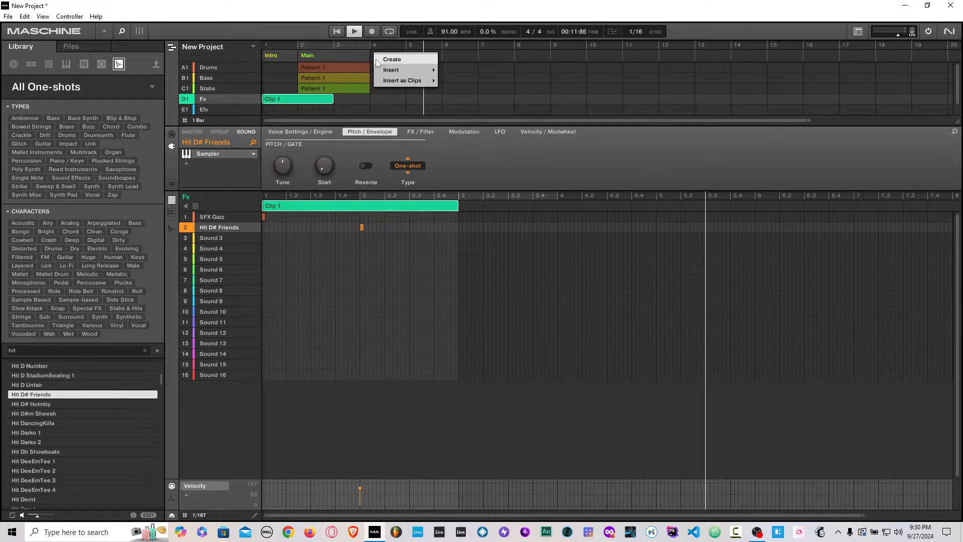
{"action": "mouse_move", "coordinate": [412, 70]}
{"action": "left_click", "coordinate": [455, 81]}
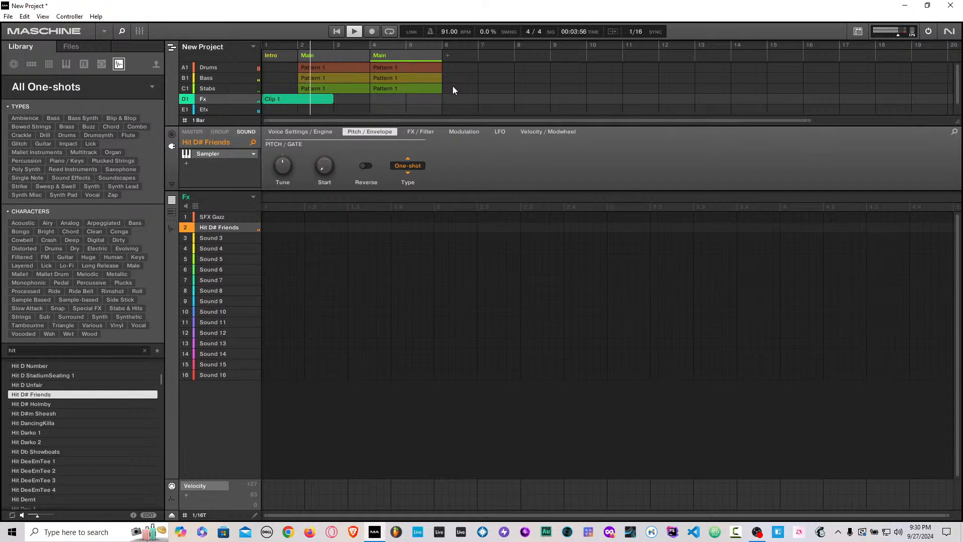
Step: Play the arrangement and lower the project tempo to 89 BPM
{"action": "key", "text": "space"}
{"action": "key", "text": "ctrl+shift+space"}
{"action": "left_click_drag", "start_coordinate": [445, 32], "coordinate": [445, 38]}
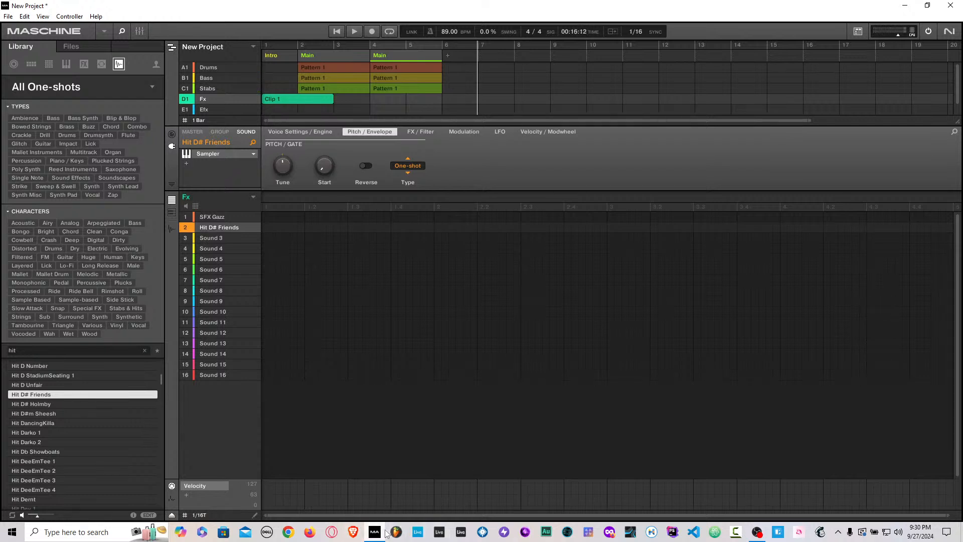
{"action": "left_click", "coordinate": [757, 532]}
Step: Show the Ideas view and toggle the Drums and Stabs patterns on and off in the Intro scene
{"action": "left_click", "coordinate": [172, 49]}
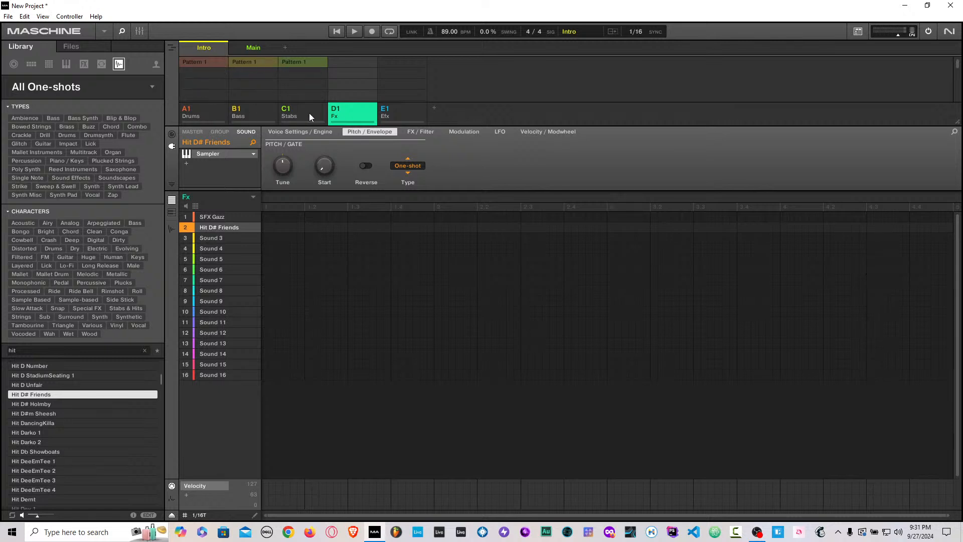
{"action": "left_click", "coordinate": [212, 61]}
{"action": "left_click", "coordinate": [302, 63]}
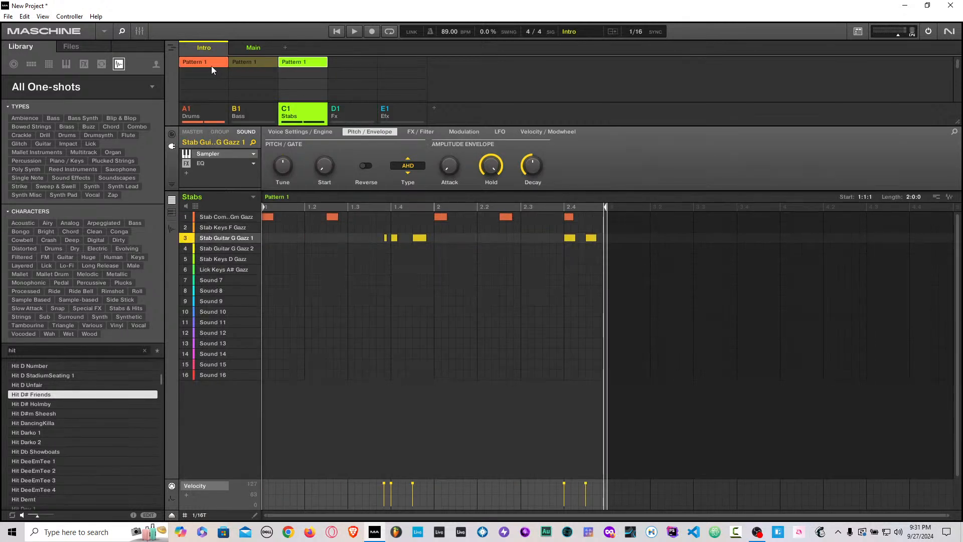
{"action": "left_click", "coordinate": [288, 63]}
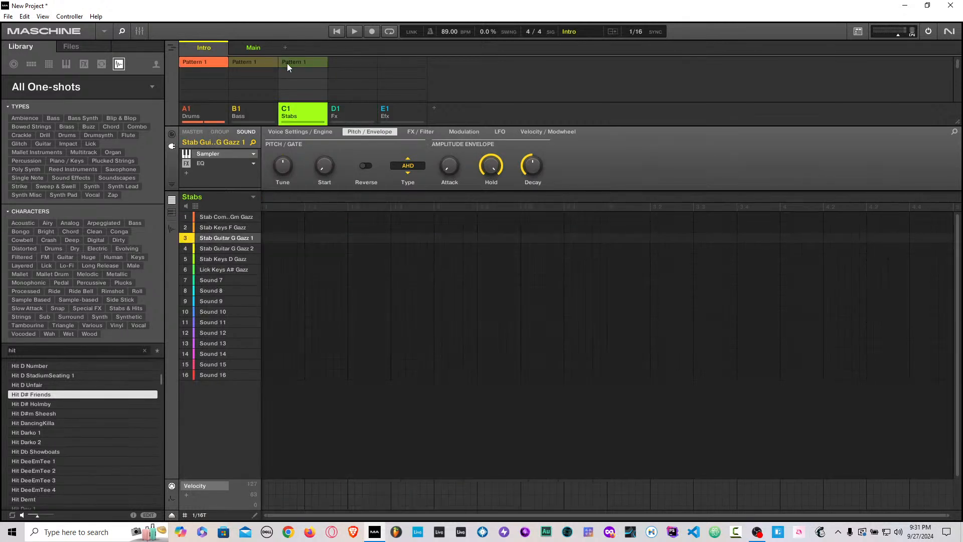
{"action": "left_click", "coordinate": [215, 65]}
{"action": "left_click", "coordinate": [218, 65]}
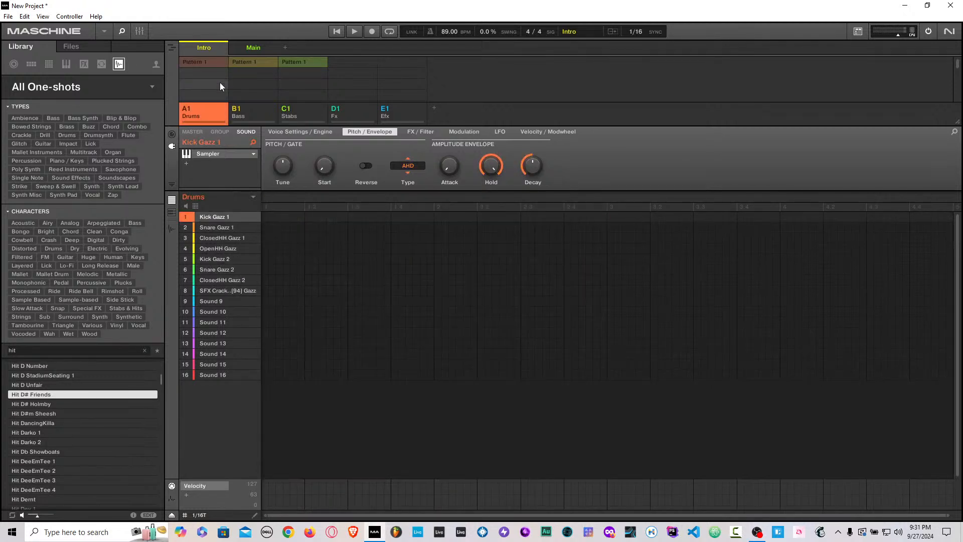
Step: Color the Drums group's Pattern 1 green
{"action": "right_click", "coordinate": [200, 61]}
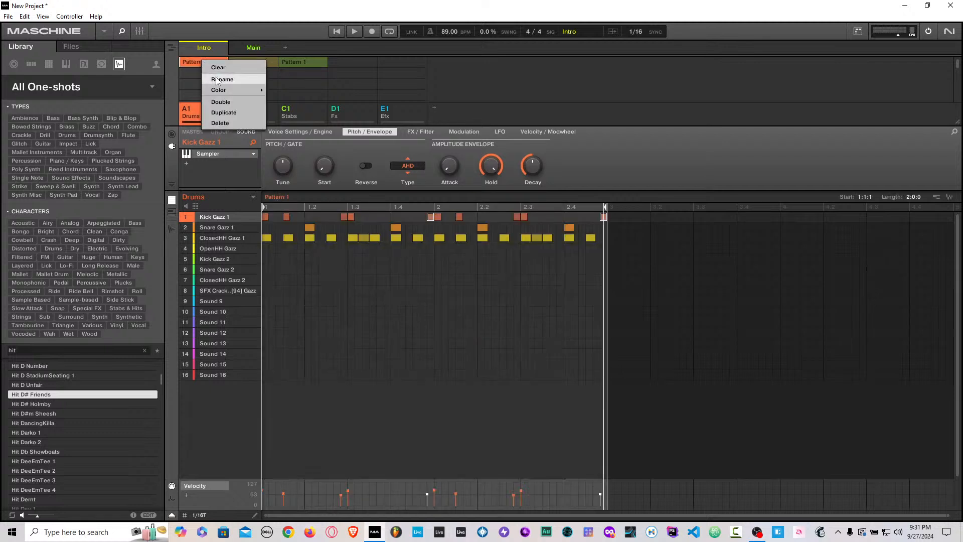
{"action": "mouse_move", "coordinate": [218, 89]}
{"action": "left_click", "coordinate": [310, 113]}
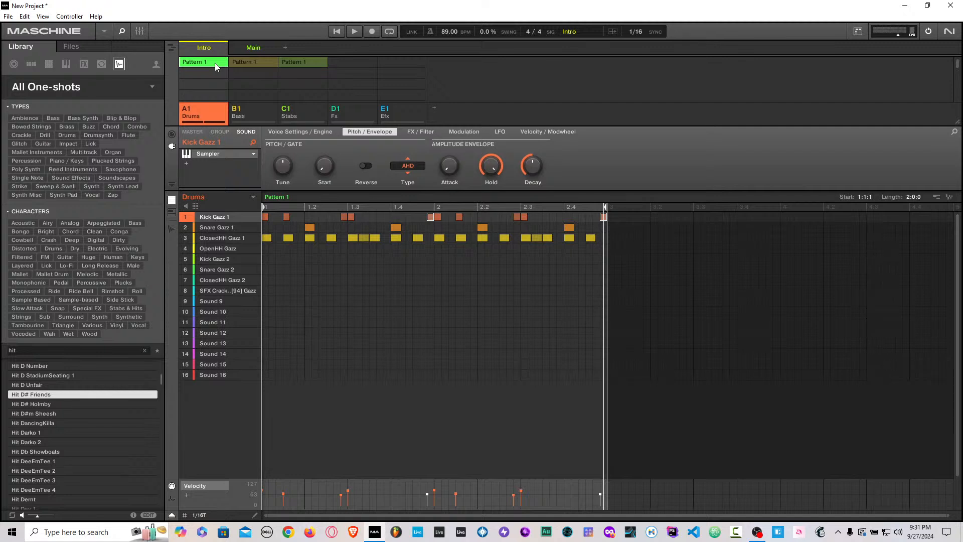
Step: Activate the Bass and Stabs patterns in the Intro scene, and color the Stabs pattern blue
{"action": "left_click", "coordinate": [252, 60]}
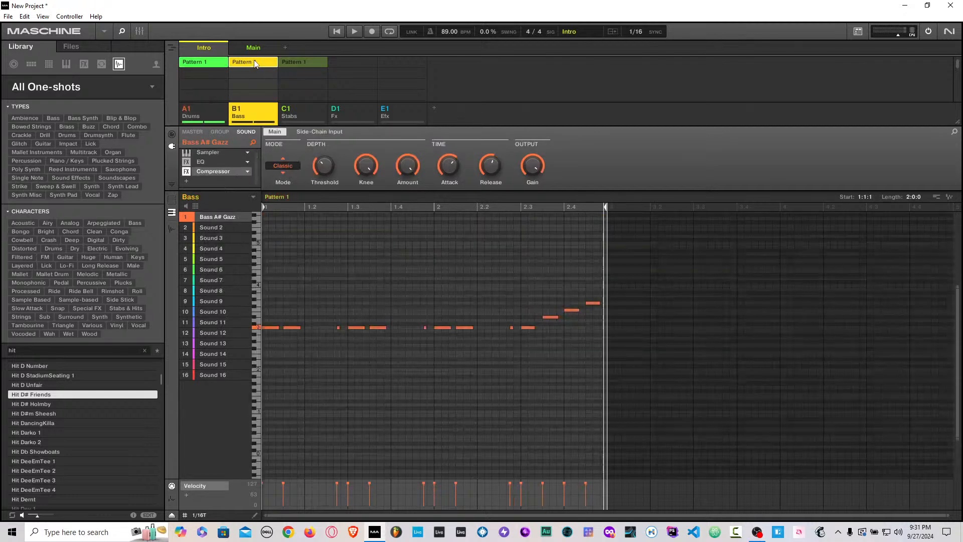
{"action": "left_click", "coordinate": [292, 62]}
{"action": "right_click", "coordinate": [292, 63]}
{"action": "mouse_move", "coordinate": [331, 89]}
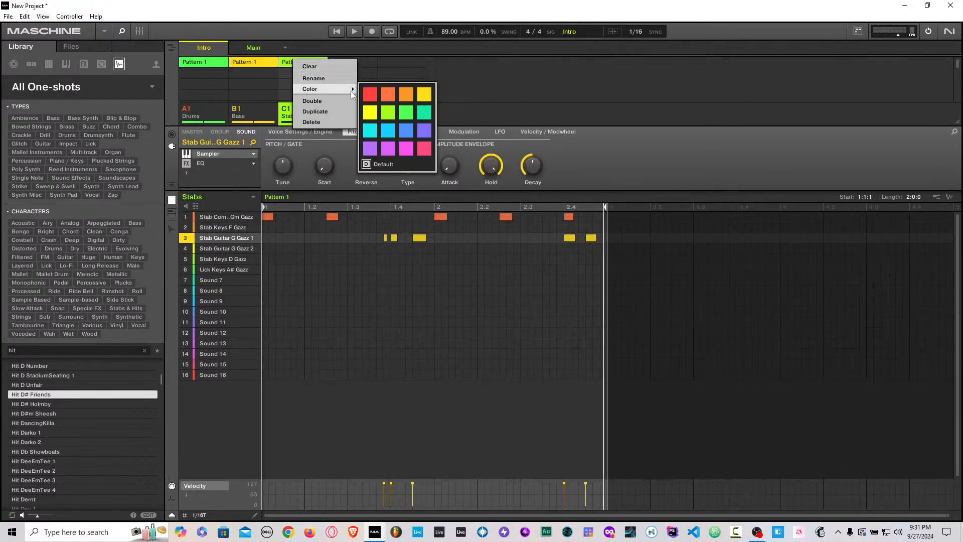
{"action": "left_click", "coordinate": [406, 130]}
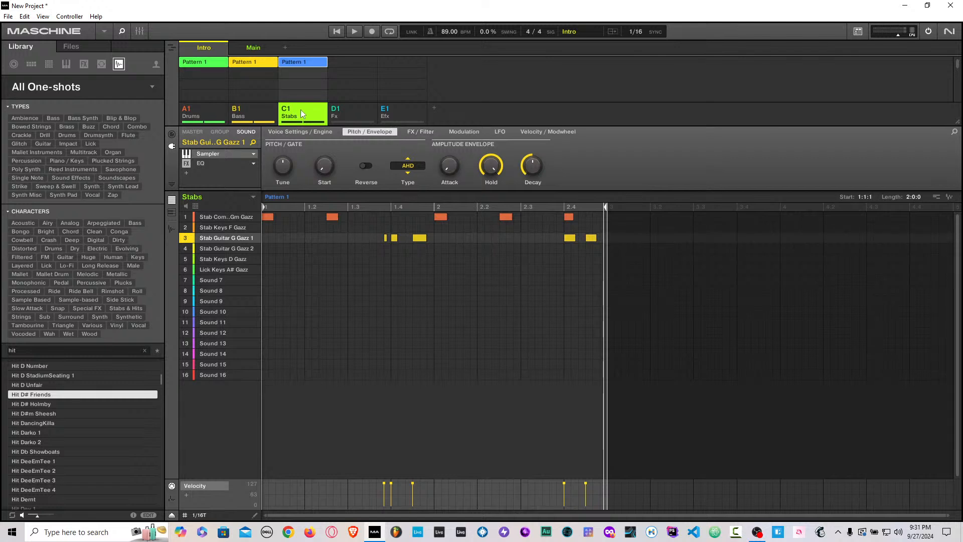
Step: Remove the Drums, Bass and Stabs patterns from the Intro scene
{"action": "left_click", "coordinate": [204, 63]}
{"action": "left_click", "coordinate": [244, 62]}
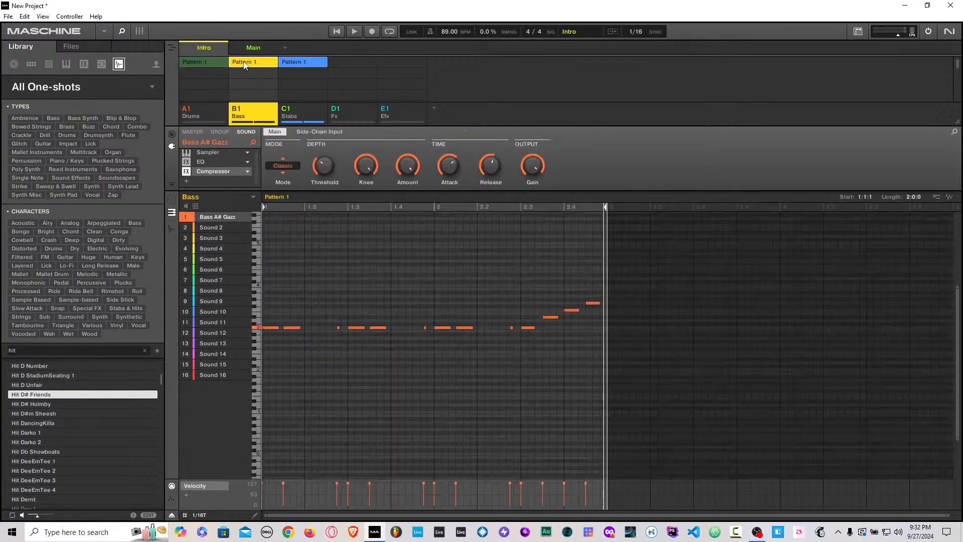
{"action": "left_click", "coordinate": [289, 63]}
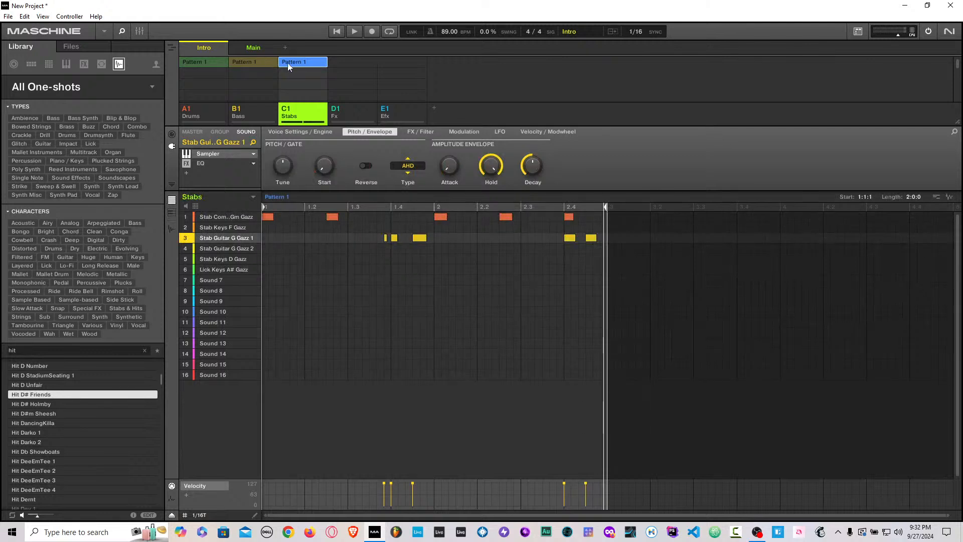
{"action": "left_click", "coordinate": [295, 64]}
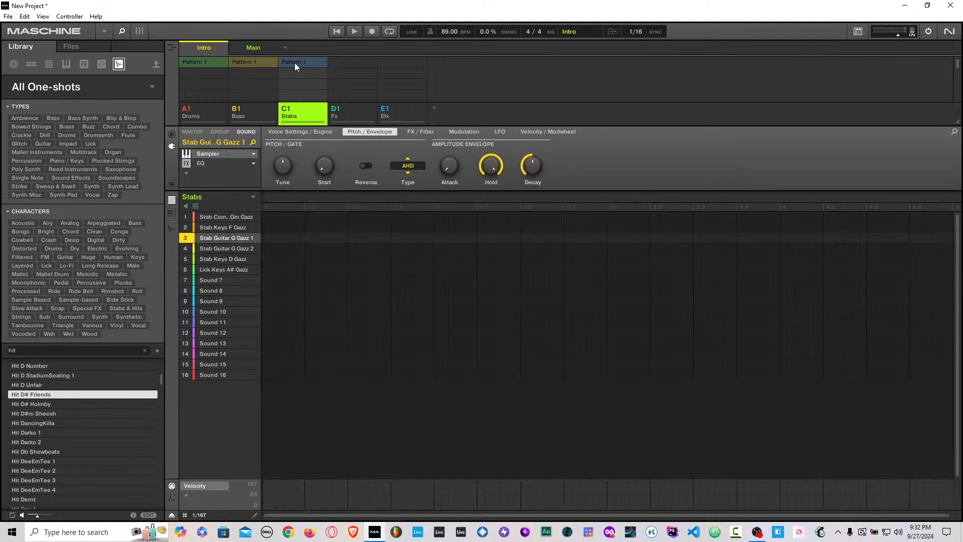
Step: Return to the arrangement timeline and select the Fx group's Clip 1
{"action": "left_click", "coordinate": [173, 50]}
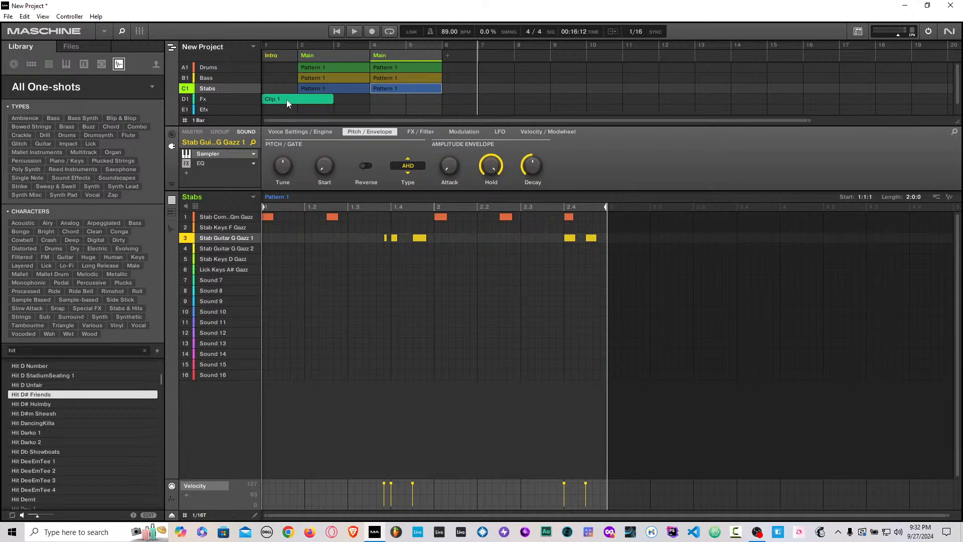
{"action": "mouse_move", "coordinate": [287, 99]}
{"action": "left_mouse_down"}
{"action": "mouse_move", "coordinate": [316, 99]}
{"action": "mouse_move", "coordinate": [286, 104]}
{"action": "left_mouse_up"}
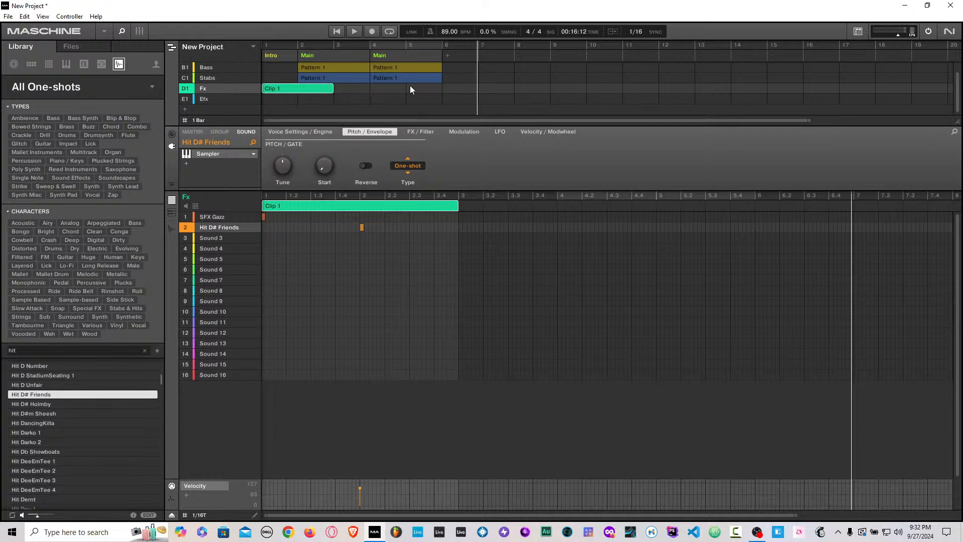
{"action": "mouse_move", "coordinate": [310, 90]}
{"action": "left_mouse_down"}
{"action": "mouse_move", "coordinate": [414, 83]}
{"action": "mouse_move", "coordinate": [312, 99]}
{"action": "left_mouse_up"}
Step: Open the Main scene in the Ideas view and double the Drums group's Pattern 1 to four bars
{"action": "left_click", "coordinate": [310, 56]}
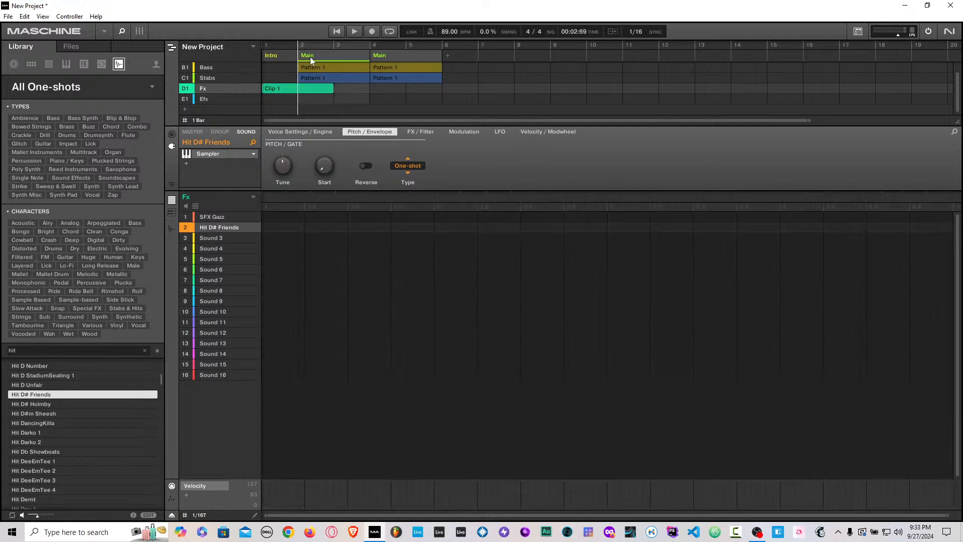
{"action": "left_click", "coordinate": [173, 50]}
{"action": "left_click", "coordinate": [252, 52]}
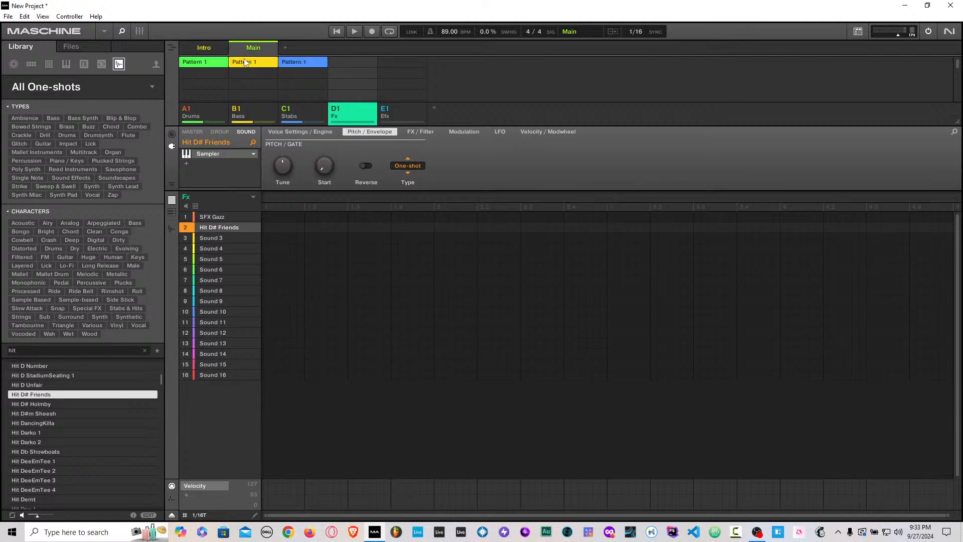
{"action": "left_click", "coordinate": [215, 64]}
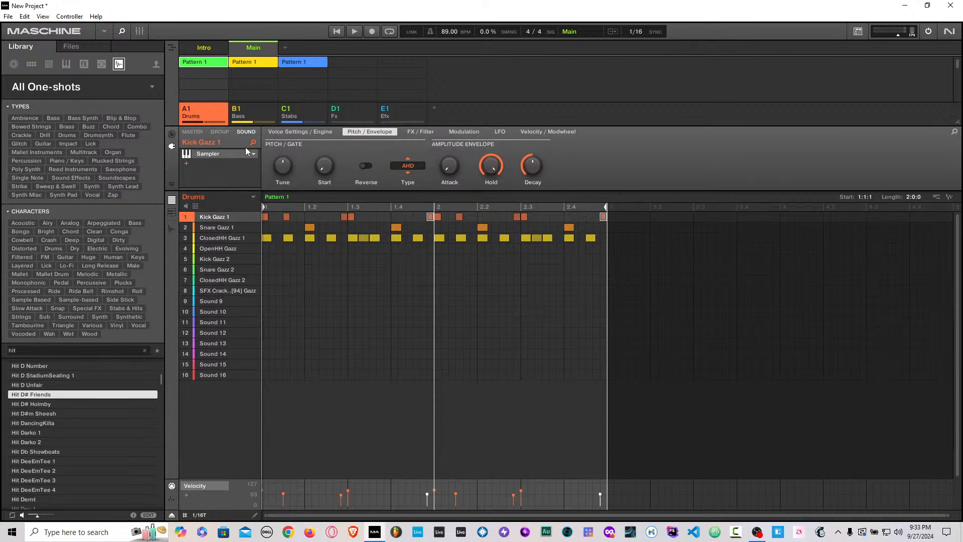
{"action": "right_click", "coordinate": [209, 66]}
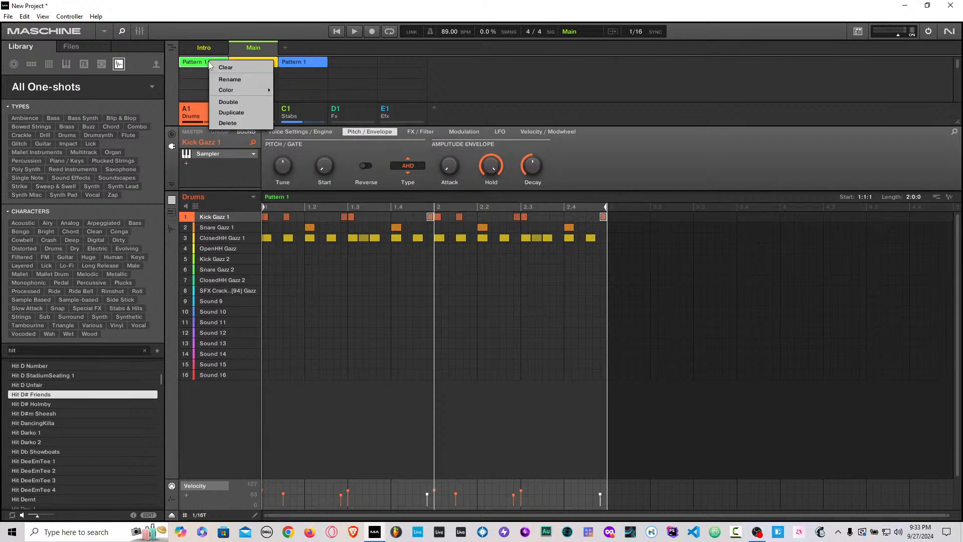
{"action": "left_click", "coordinate": [228, 102]}
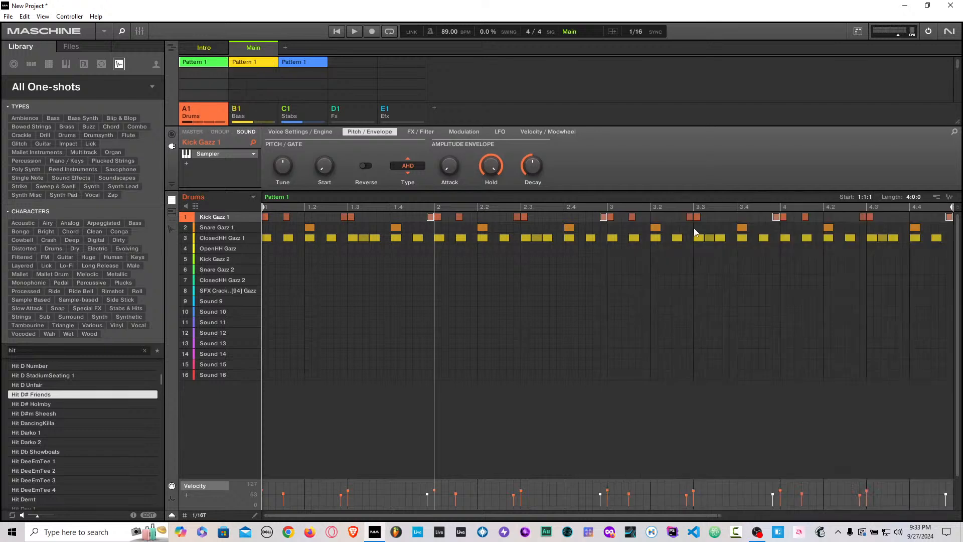
Step: Double the Drums group's Pattern 1 to eight bars in the Main scene and return to the arrangement timeline
{"action": "right_click", "coordinate": [209, 61]}
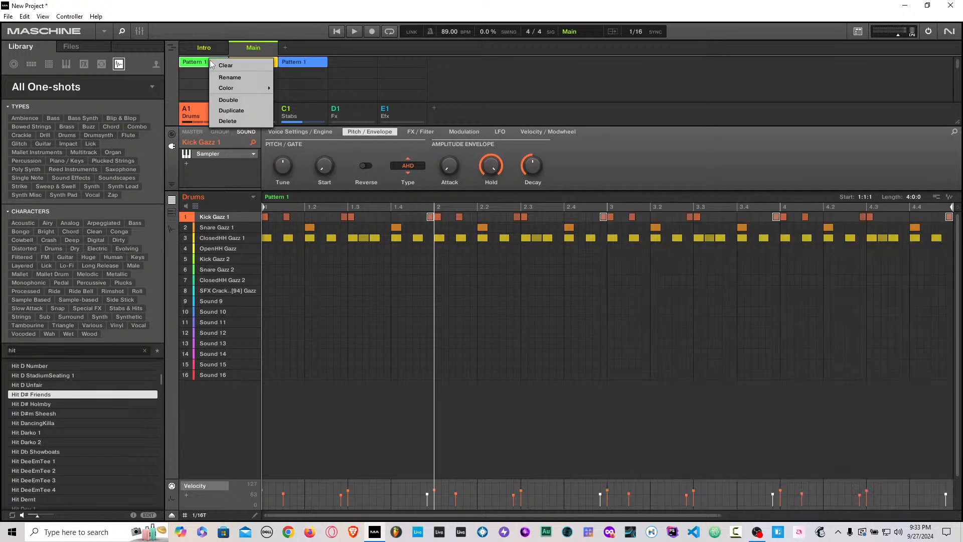
{"action": "left_click", "coordinate": [228, 100]}
{"action": "left_click", "coordinate": [172, 48]}
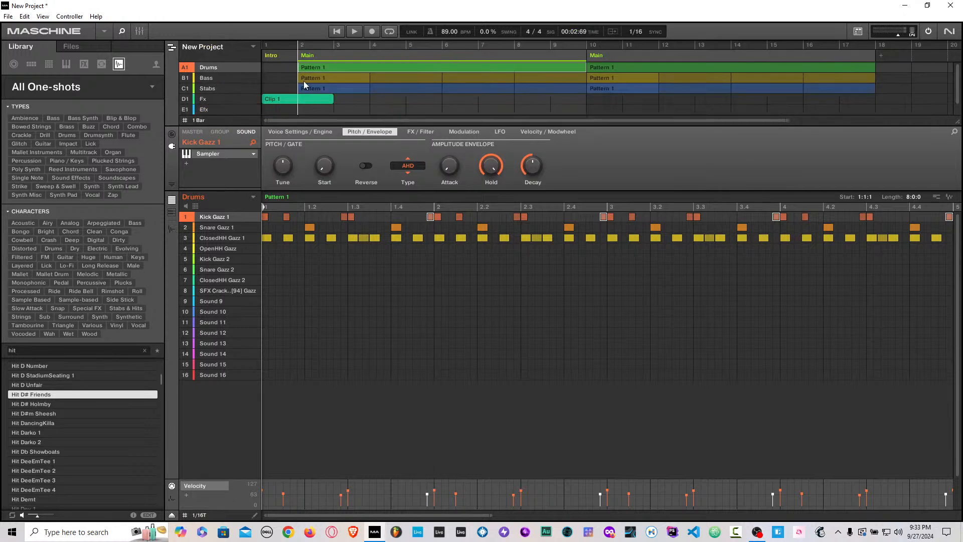
Step: Try to double the Drums group's Pattern 1 again to 16 bars, and undo that doubling
{"action": "left_click", "coordinate": [173, 46]}
{"action": "right_click", "coordinate": [203, 63]}
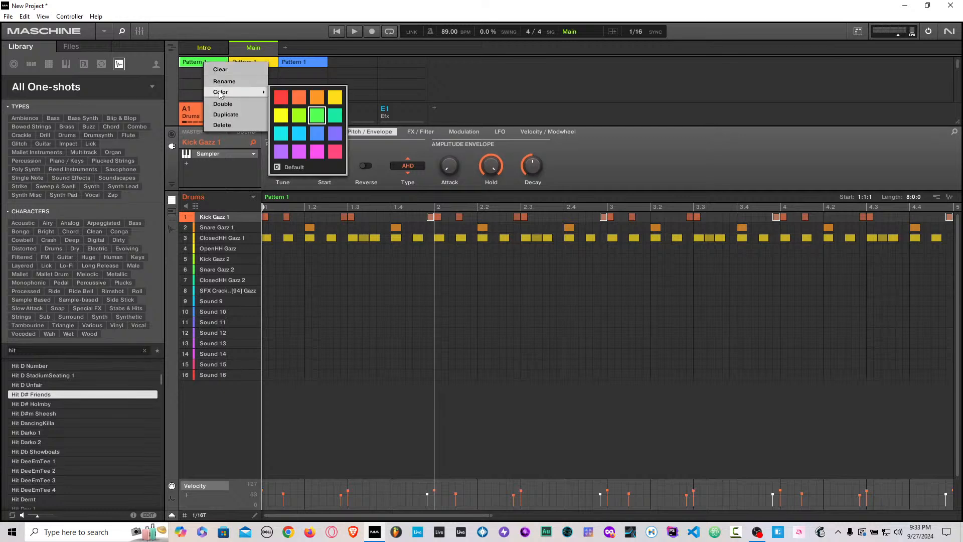
{"action": "left_click", "coordinate": [220, 104]}
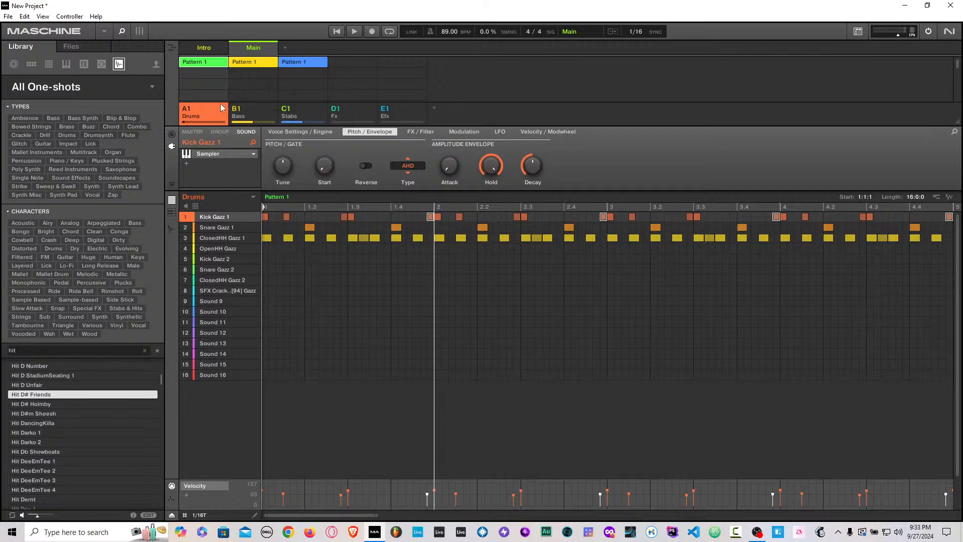
{"action": "left_click", "coordinate": [140, 31]}
{"action": "left_click", "coordinate": [140, 31]}
{"action": "left_click", "coordinate": [170, 47]}
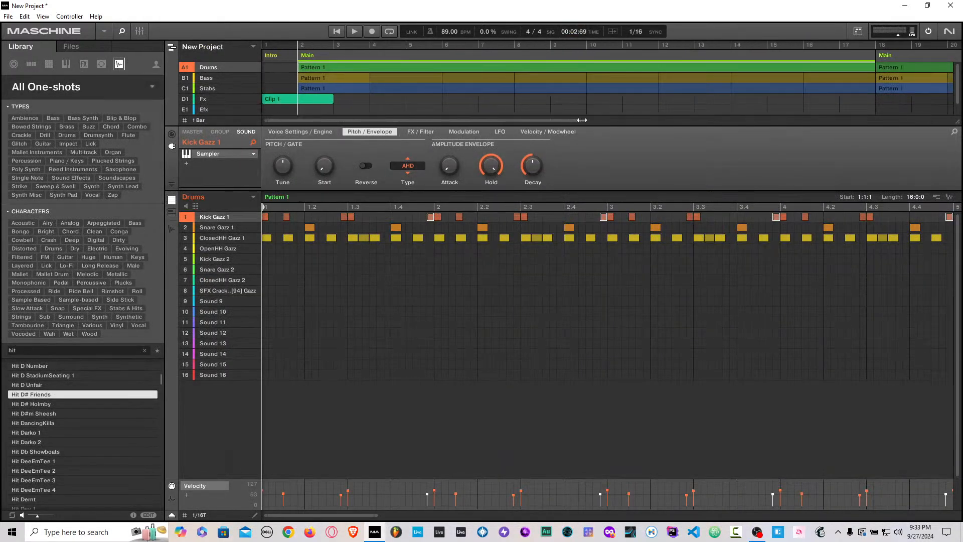
{"action": "left_click_drag", "start_coordinate": [582, 120], "coordinate": [750, 121]}
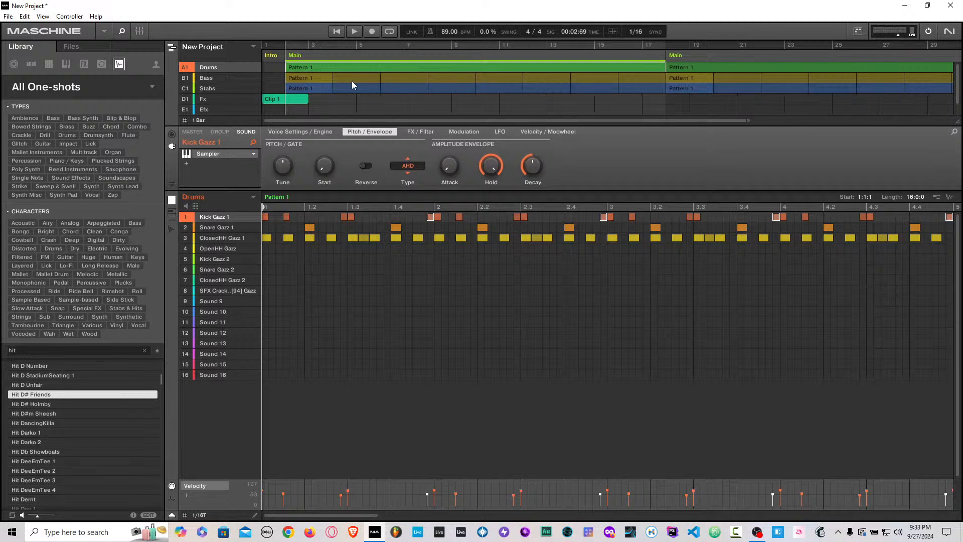
{"action": "left_click", "coordinate": [24, 16]}
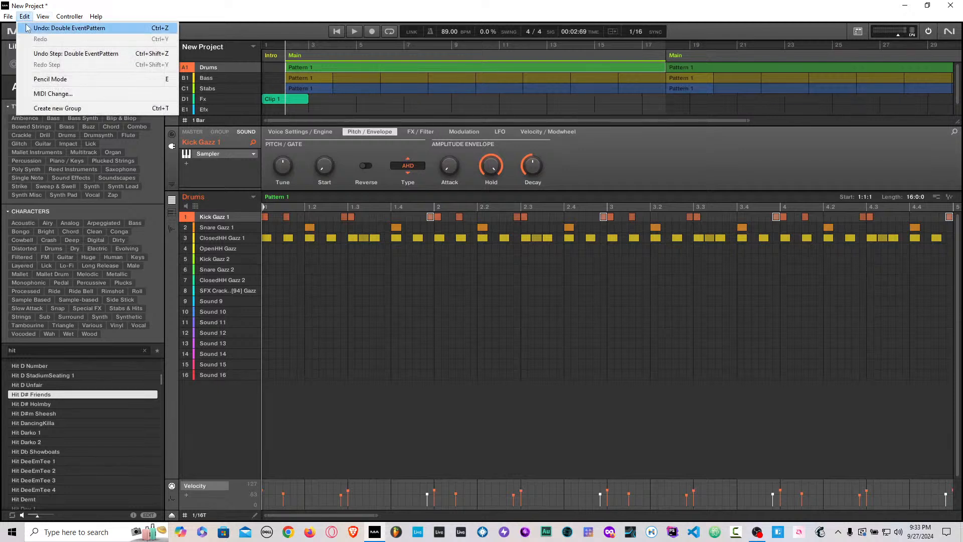
{"action": "left_click", "coordinate": [30, 28]}
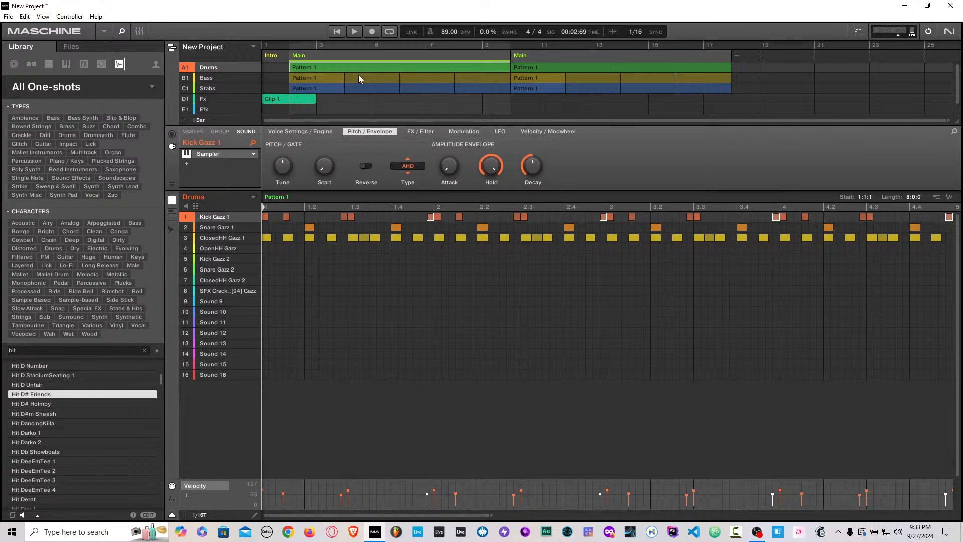
Step: Open the Drums pattern of the first Main section and show all eight of its bars in the pattern editor
{"action": "left_click", "coordinate": [470, 102]}
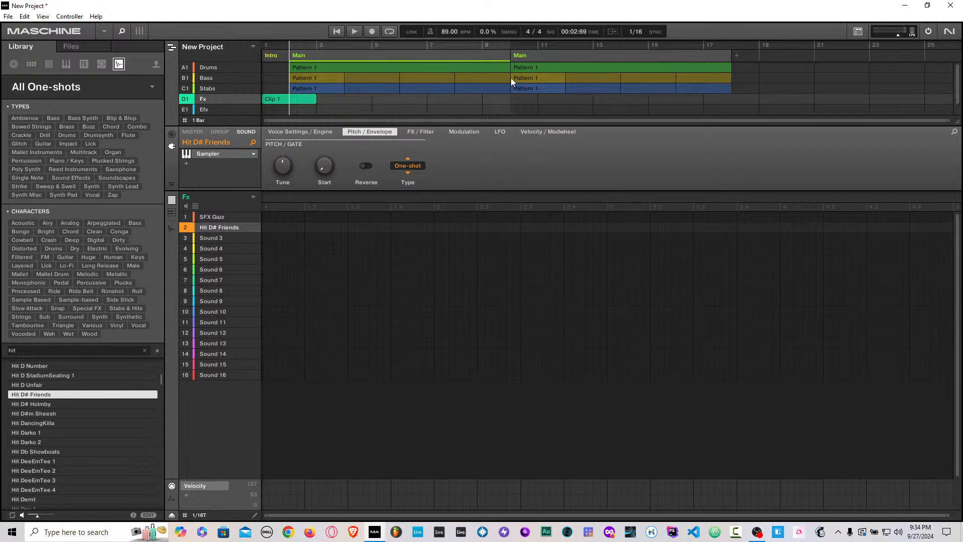
{"action": "left_click", "coordinate": [330, 70]}
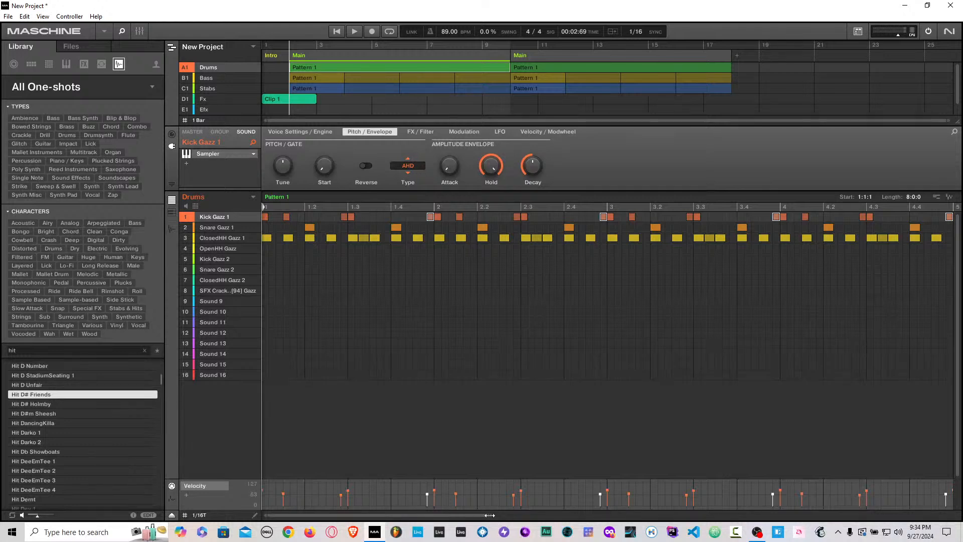
{"action": "left_click_drag", "start_coordinate": [495, 517], "coordinate": [861, 479]}
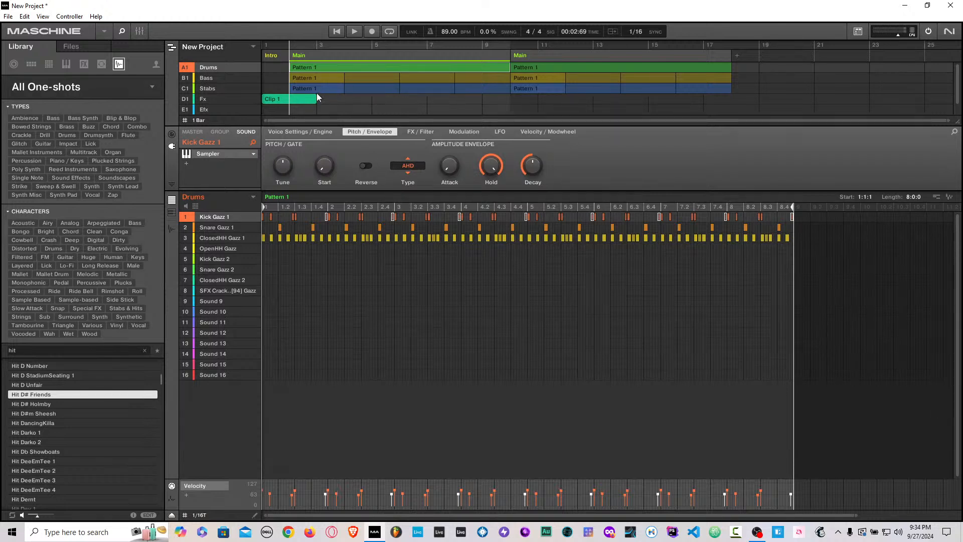
Step: Select the Fx group's Clip 1 and set the arrangement grid to 1/16
{"action": "left_click", "coordinate": [297, 100]}
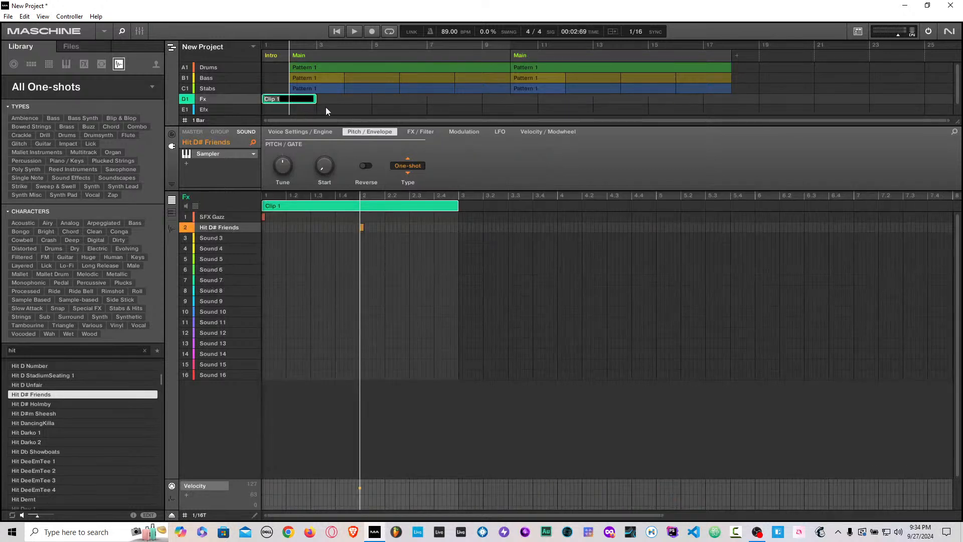
{"action": "key", "text": "Return"}
{"action": "left_click", "coordinate": [199, 121]}
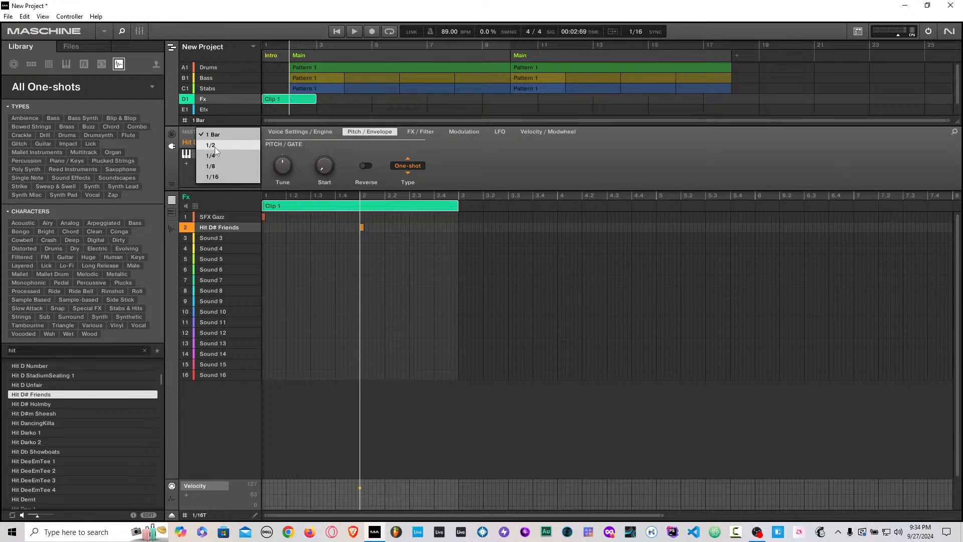
{"action": "left_click", "coordinate": [215, 177]}
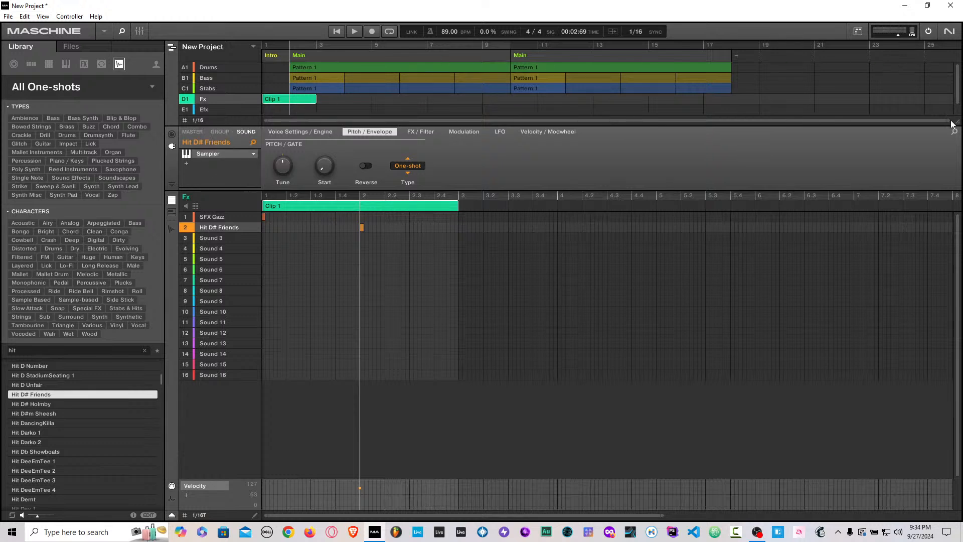
Step: Try shifting the Fx group's Clip 1 about a beat later in fine grid steps, and move it back to bar 1
{"action": "left_click_drag", "start_coordinate": [947, 120], "coordinate": [466, 131]}
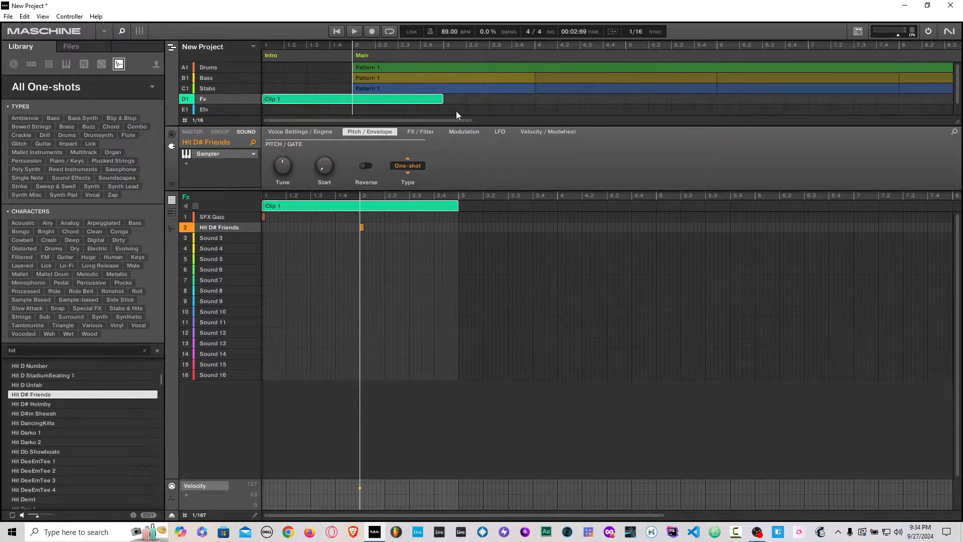
{"action": "left_click_drag", "start_coordinate": [336, 102], "coordinate": [361, 101]}
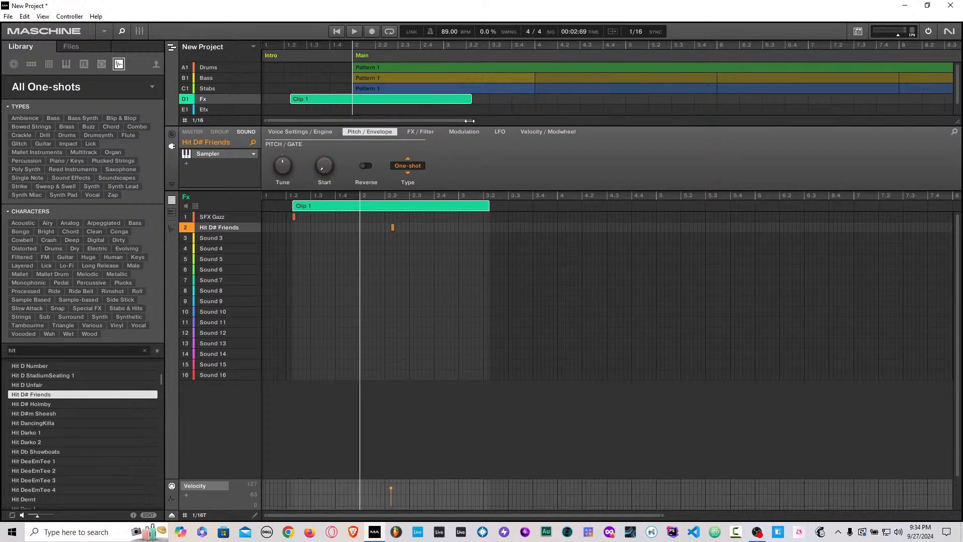
{"action": "left_click_drag", "start_coordinate": [469, 121], "coordinate": [357, 102]}
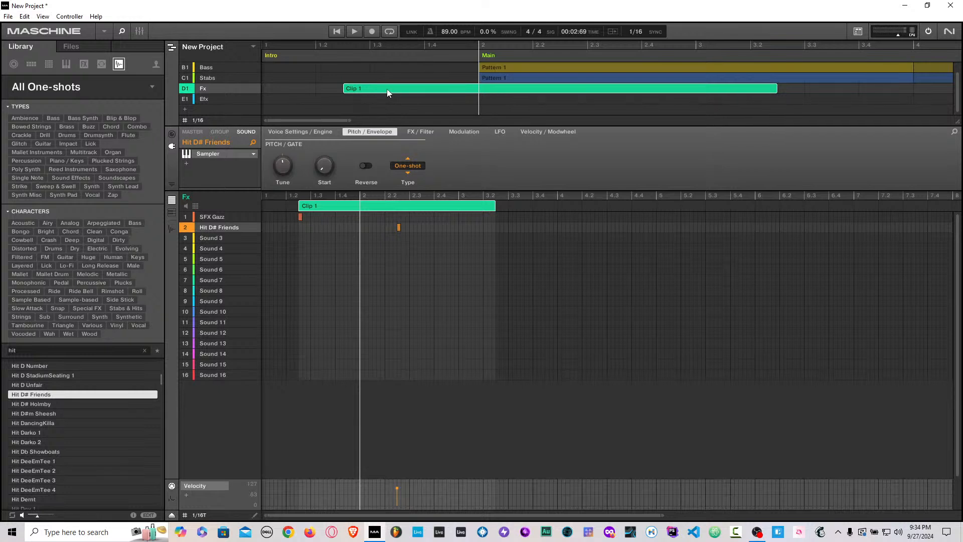
{"action": "left_click_drag", "start_coordinate": [356, 92], "coordinate": [281, 102]}
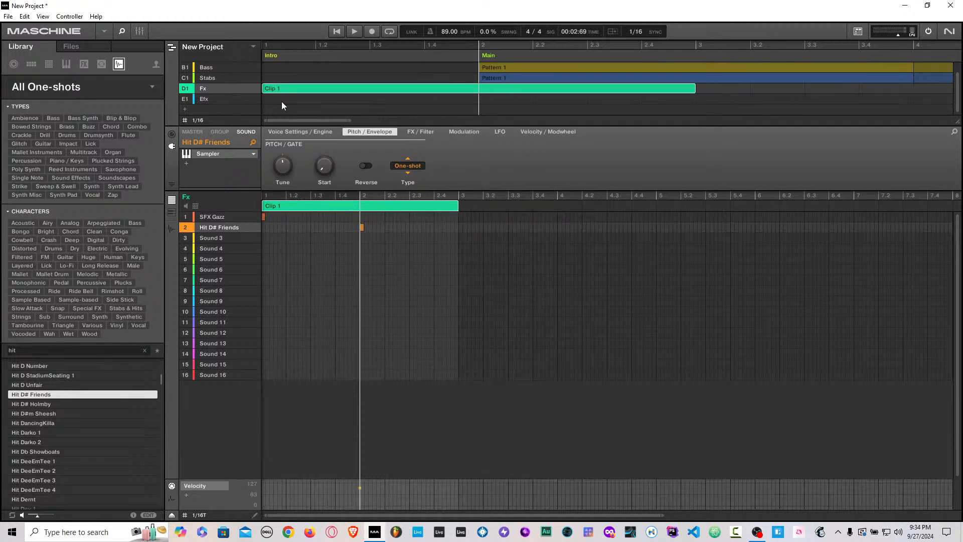
{"action": "left_click_drag", "start_coordinate": [346, 122], "coordinate": [732, 96]}
{"action": "scroll", "coordinate": [653, 102], "scroll_direction": "up", "scroll_amount": 1}
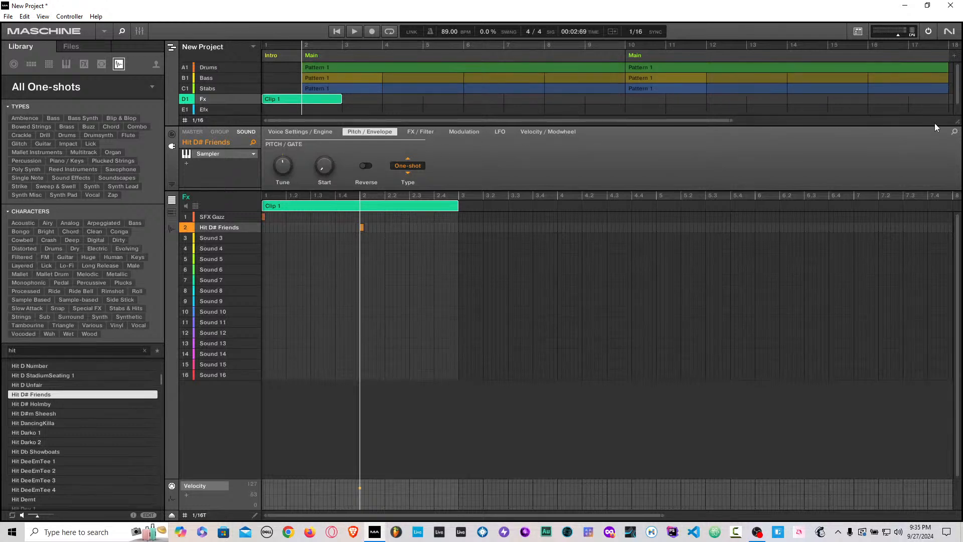
Step: Make the arrangement area taller and rename the Fx group's Clip 1 as Riser
{"action": "left_click_drag", "start_coordinate": [956, 122], "coordinate": [956, 148]}
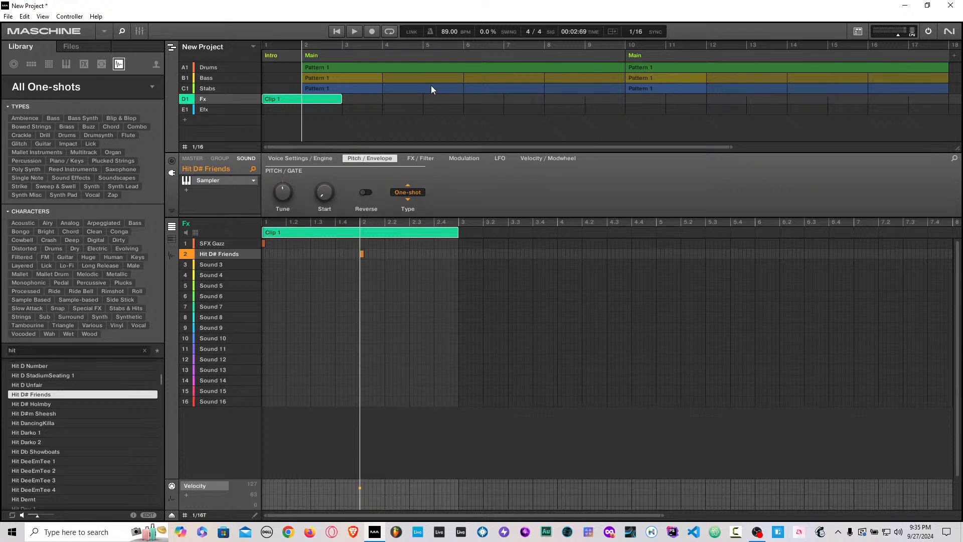
{"action": "double_click", "coordinate": [275, 102]}
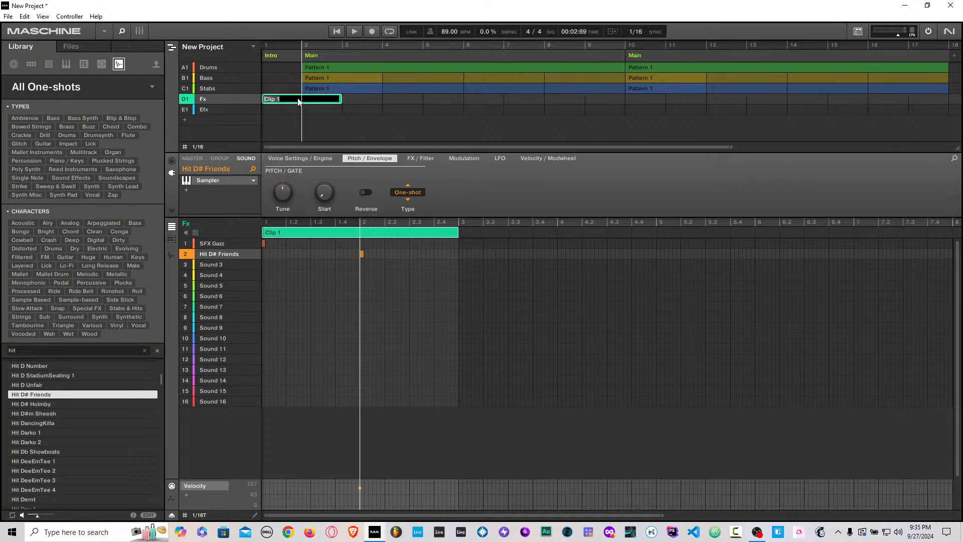
{"action": "type", "text": "R"}
{"action": "key", "text": "BackSpace"}
{"action": "key", "text": "BackSpace"}
{"action": "type", "text": "i"}
{"action": "key", "text": "Return"}
Step: Play the arrangement from the start through the Intro into the Main section, and stop playback
{"action": "left_click", "coordinate": [336, 32]}
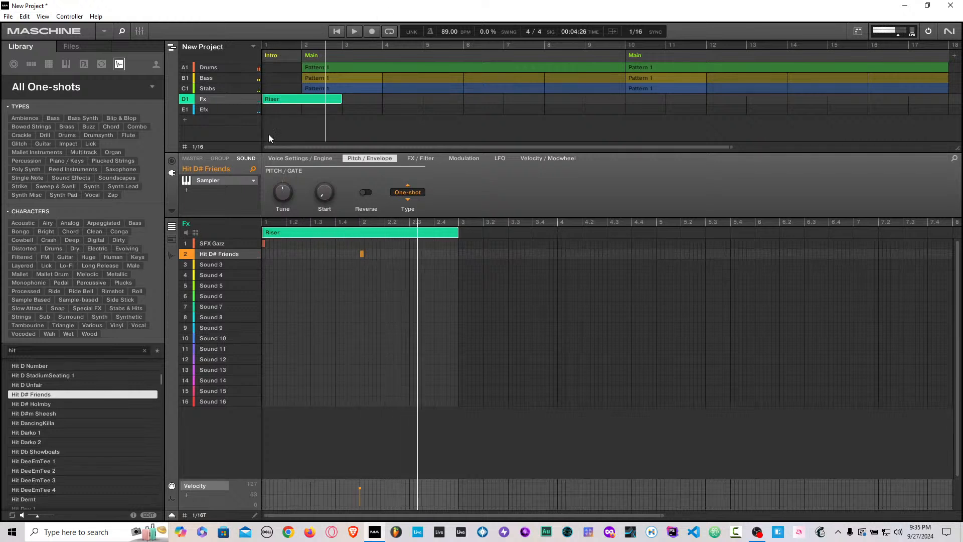
{"action": "key", "text": "space"}
Step: Examine the choke and link settings of the SFX Gazz and Hit D# Friends sounds in the pad view
{"action": "left_click", "coordinate": [196, 233]}
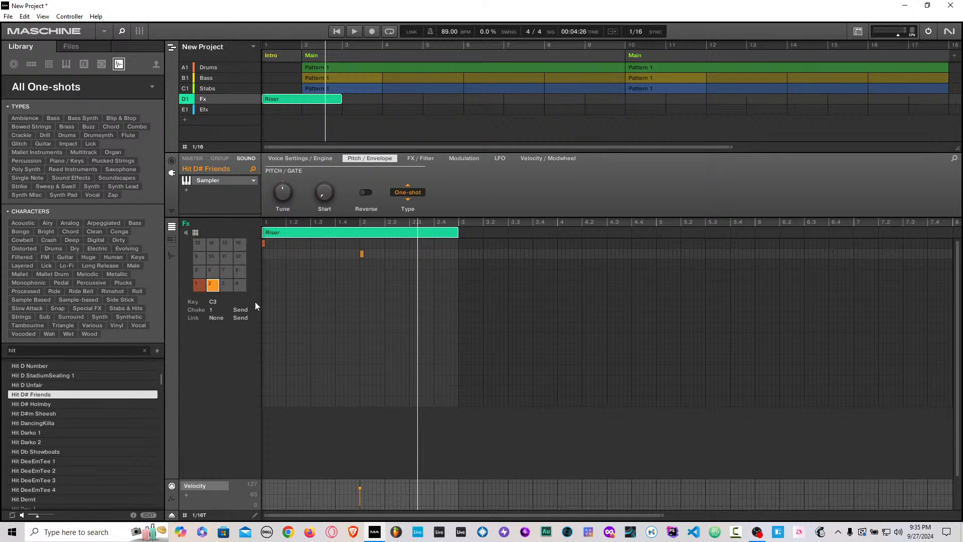
{"action": "left_click", "coordinate": [195, 286]}
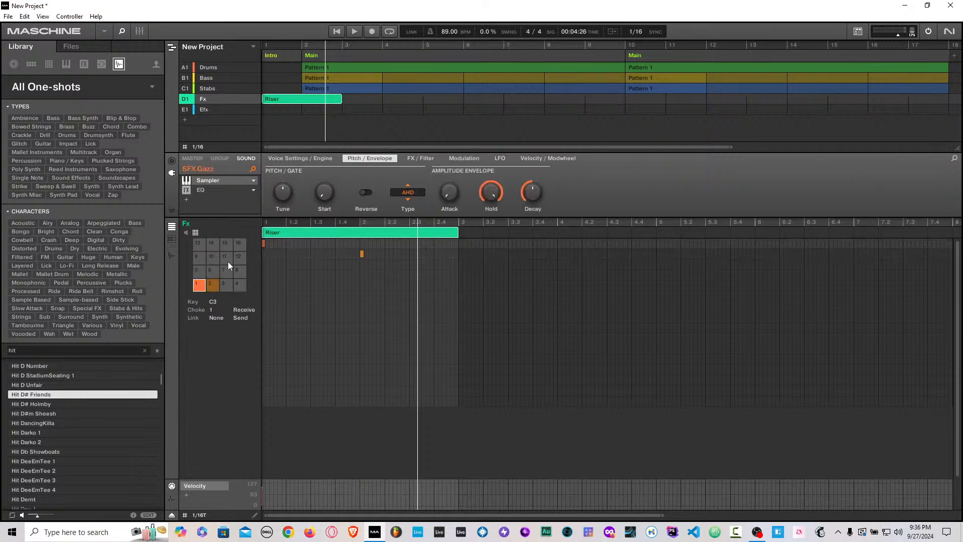
{"action": "left_click", "coordinate": [214, 288]}
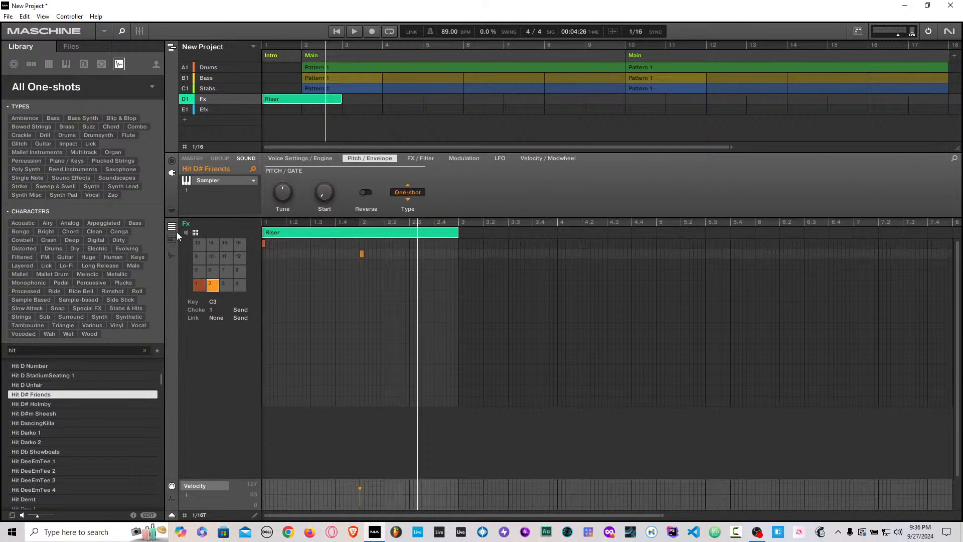
{"action": "left_click", "coordinate": [195, 232]}
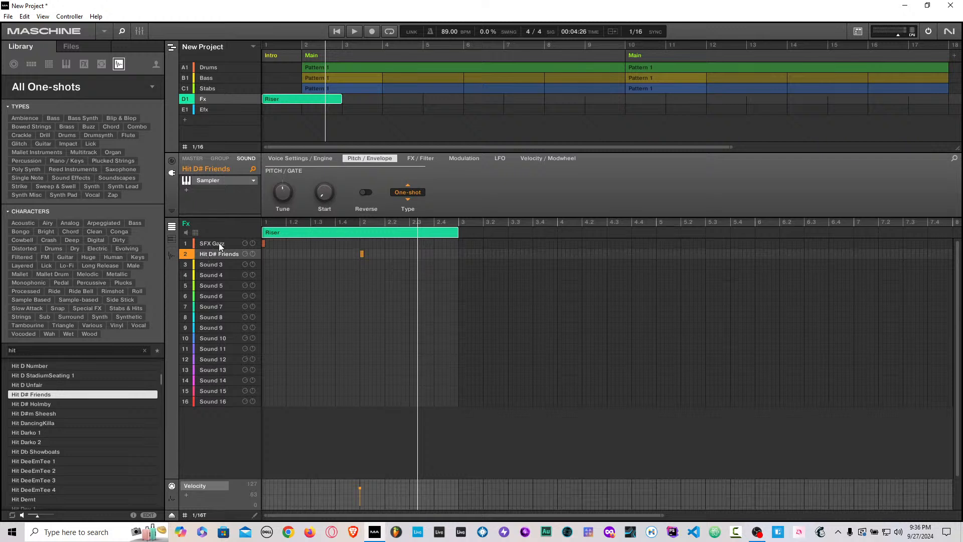
Step: Audition the Fx group's Riser clip in solo from the start, and restore the other groups
{"action": "left_click", "coordinate": [220, 243]}
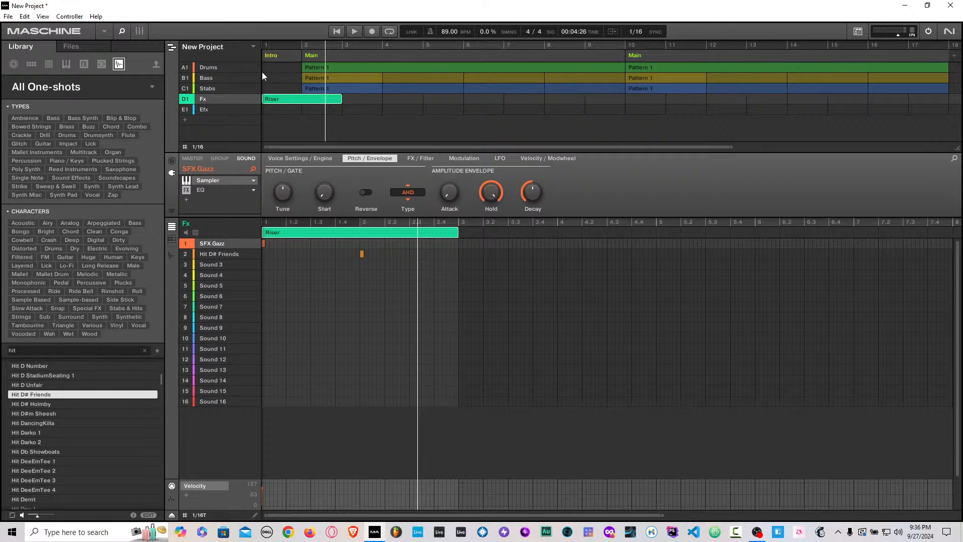
{"action": "right_click", "coordinate": [189, 98]}
{"action": "left_click", "coordinate": [337, 33]}
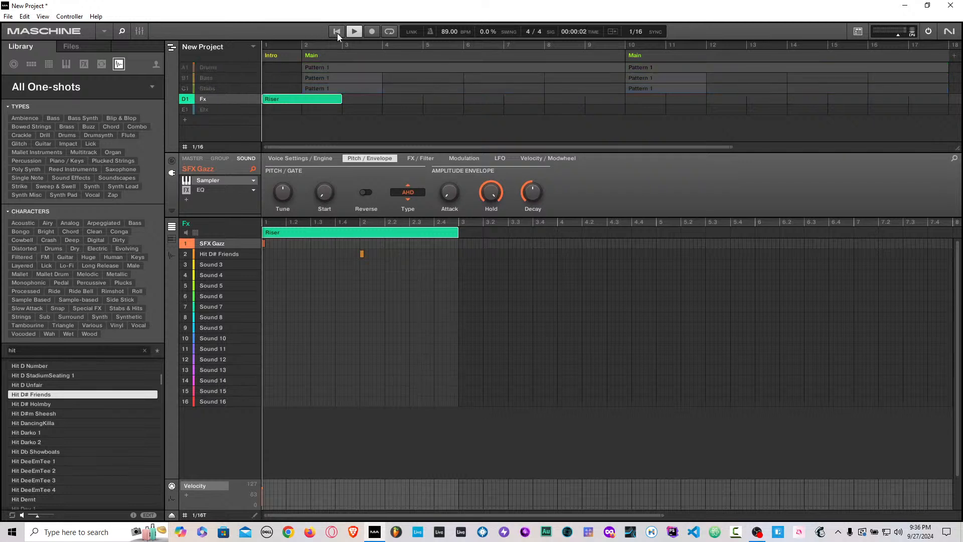
{"action": "left_click", "coordinate": [239, 253]}
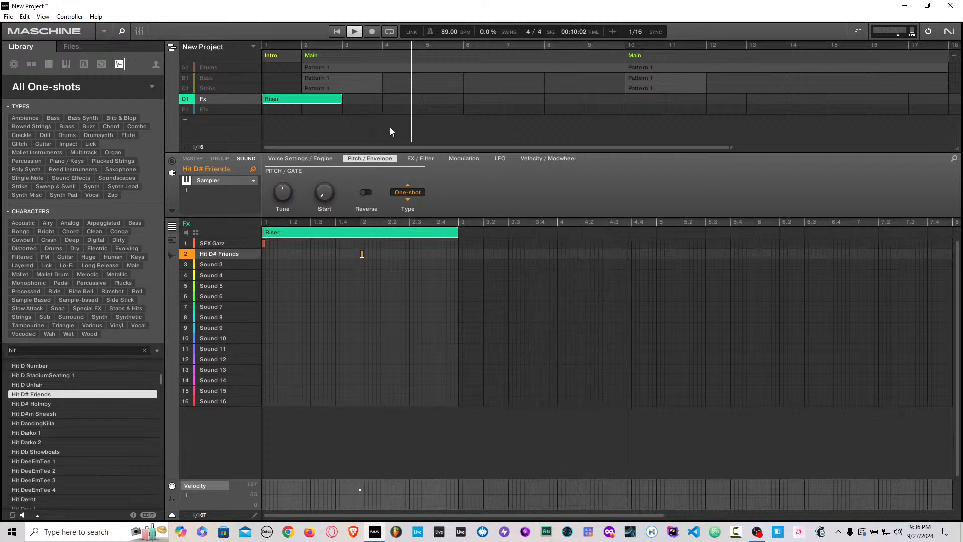
{"action": "left_click", "coordinate": [354, 31]}
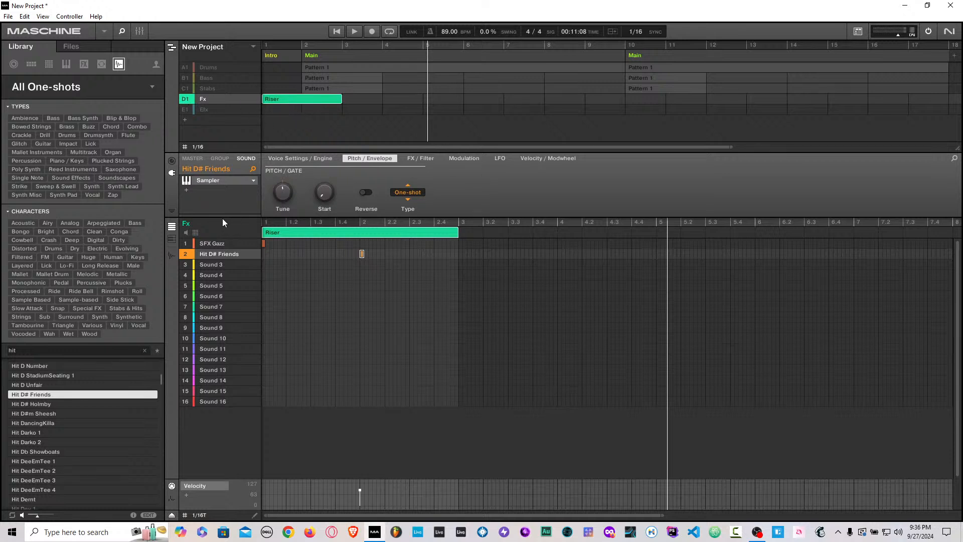
{"action": "left_click", "coordinate": [181, 99]}
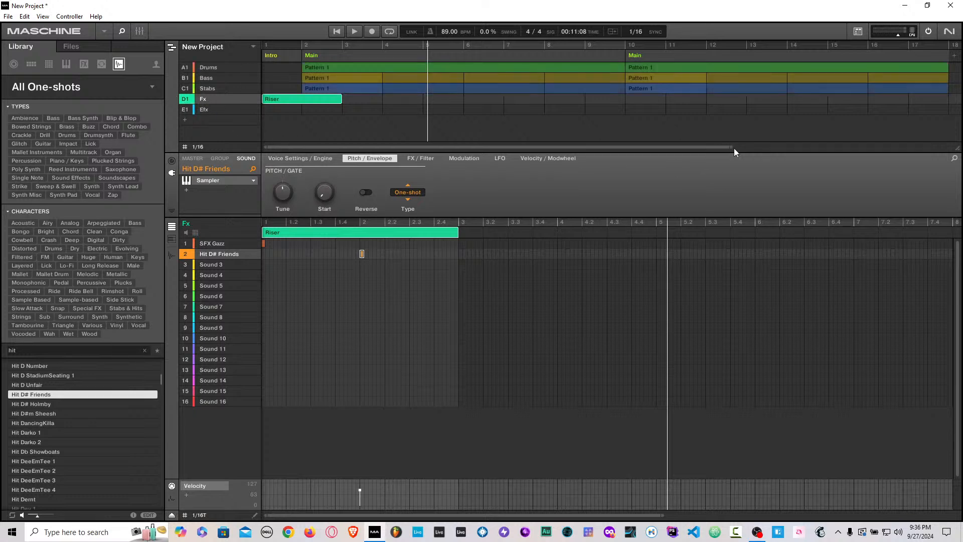
Step: Delete the second Main section from the arrangement, starting at bar 10
{"action": "left_click_drag", "start_coordinate": [732, 147], "coordinate": [958, 128]}
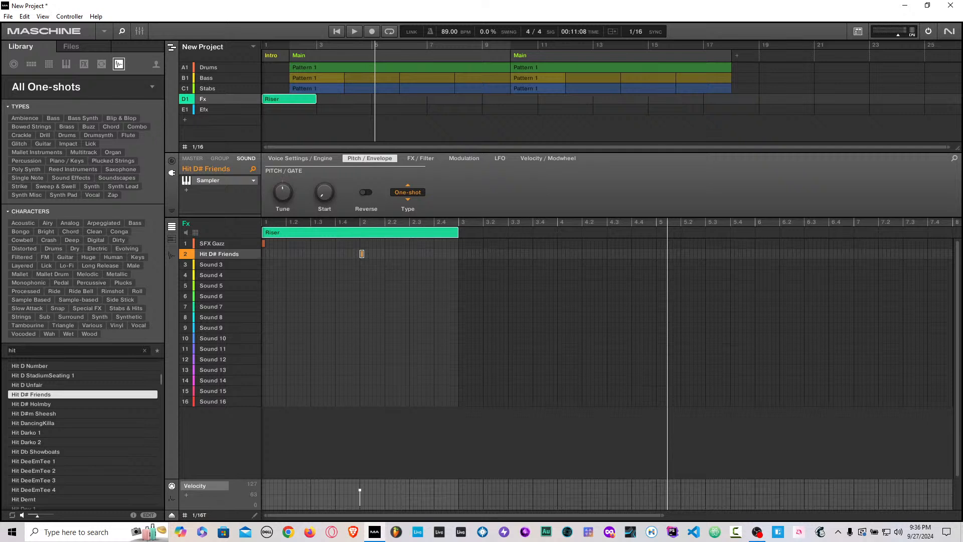
{"action": "left_click", "coordinate": [517, 55]}
{"action": "right_click", "coordinate": [516, 55]}
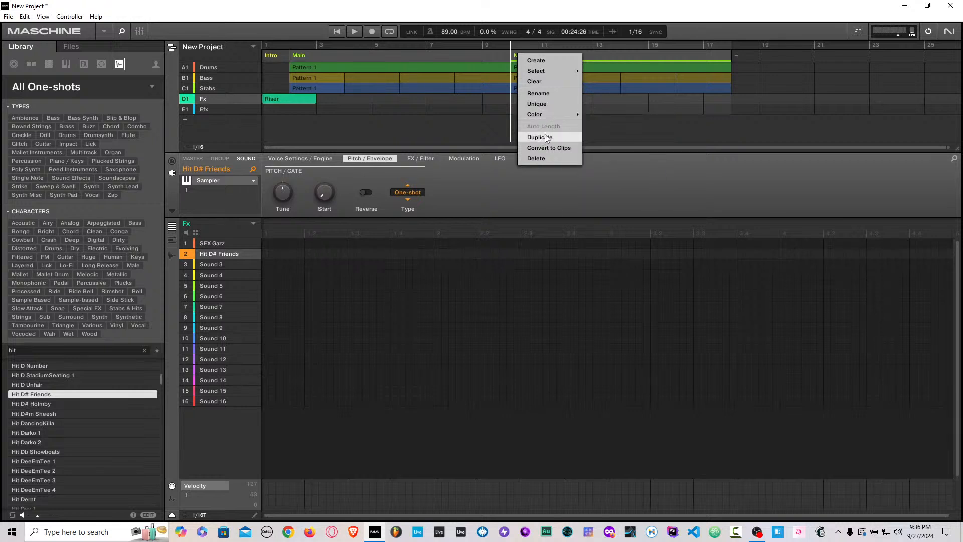
{"action": "left_click", "coordinate": [631, 51]}
{"action": "right_click", "coordinate": [542, 54]}
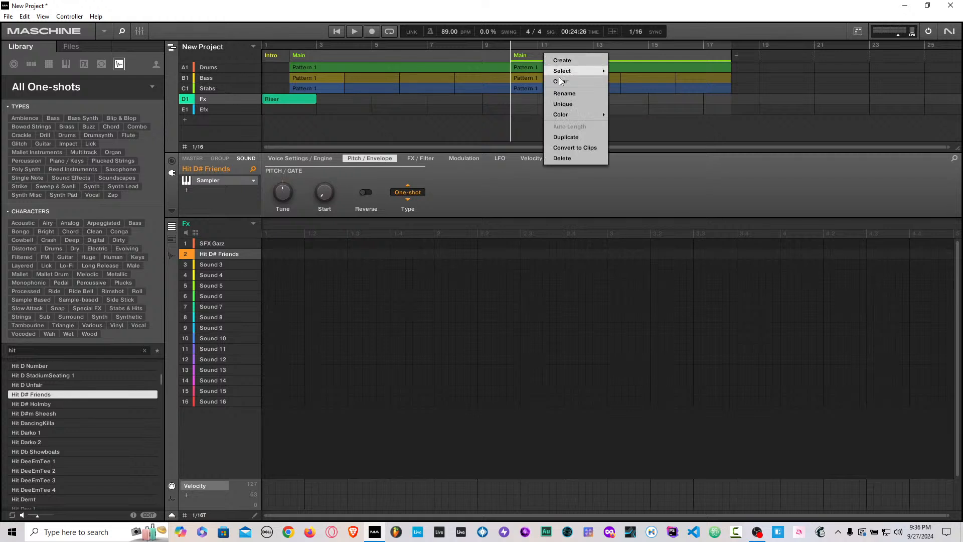
{"action": "left_click", "coordinate": [561, 157]}
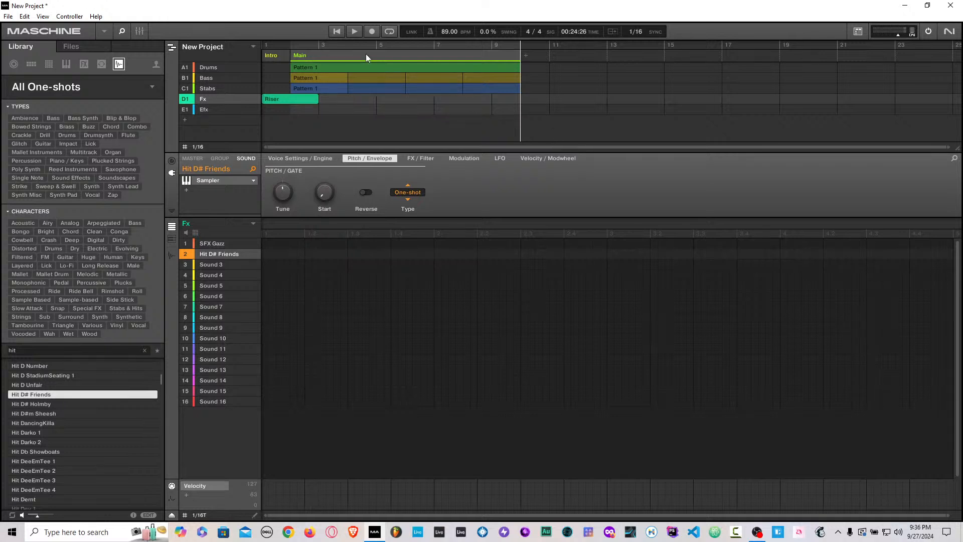
Step: Examine the default preferences for duplicating scenes and sections, keeping the Duplicate option at Scene and Patterns
{"action": "right_click", "coordinate": [299, 54]}
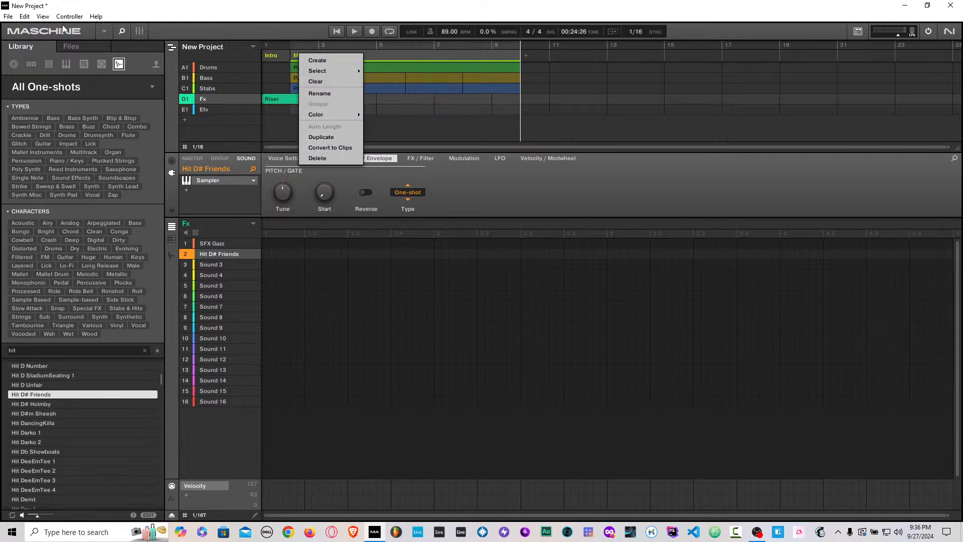
{"action": "left_click", "coordinate": [14, 19]}
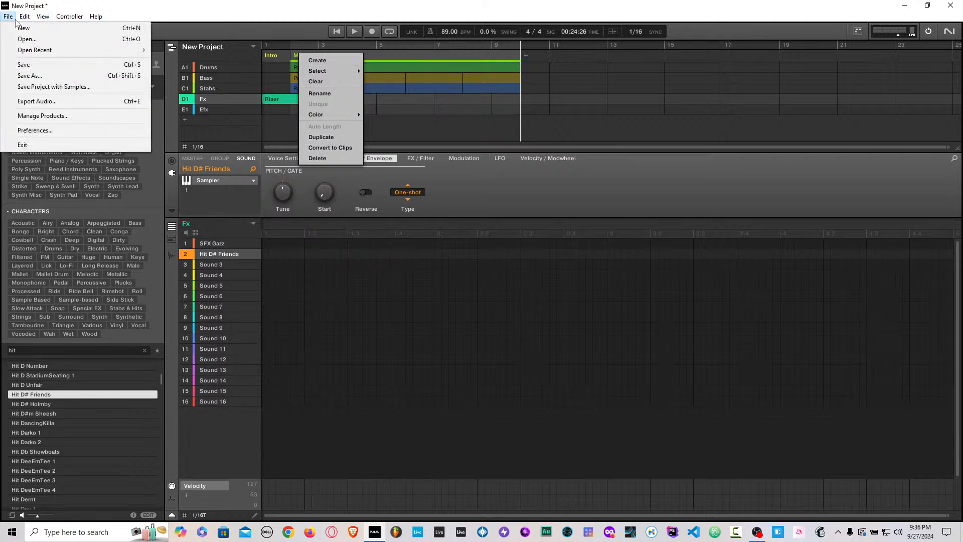
{"action": "left_click", "coordinate": [53, 130]}
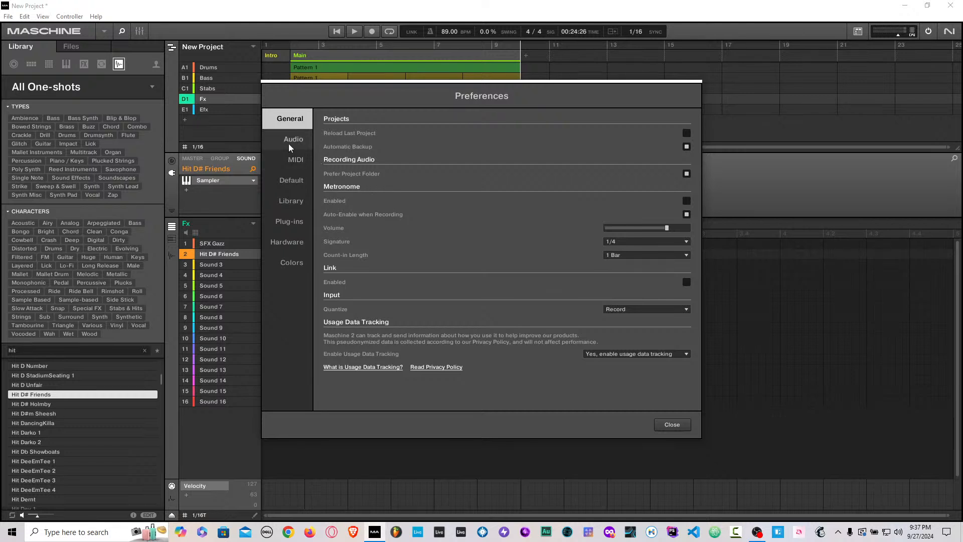
{"action": "left_click", "coordinate": [297, 185]}
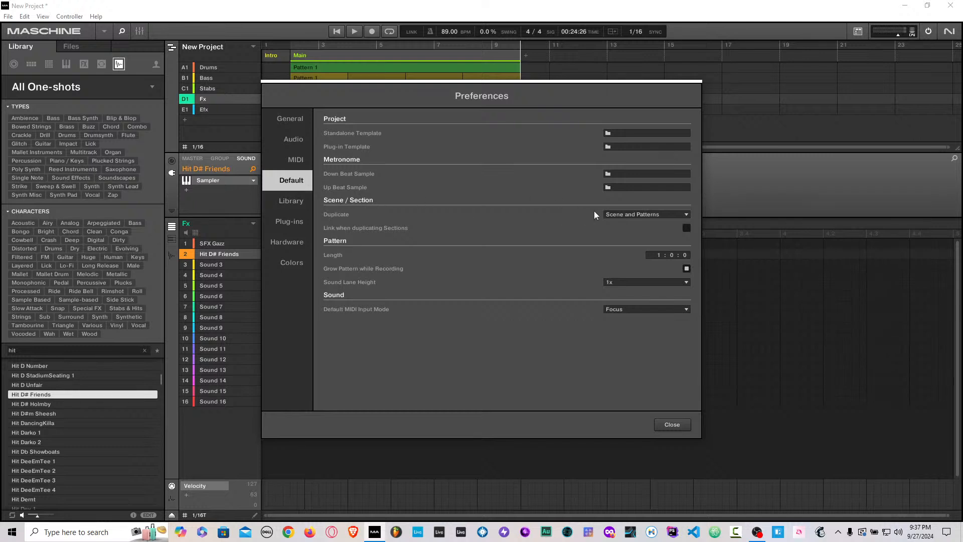
{"action": "left_click", "coordinate": [617, 215]}
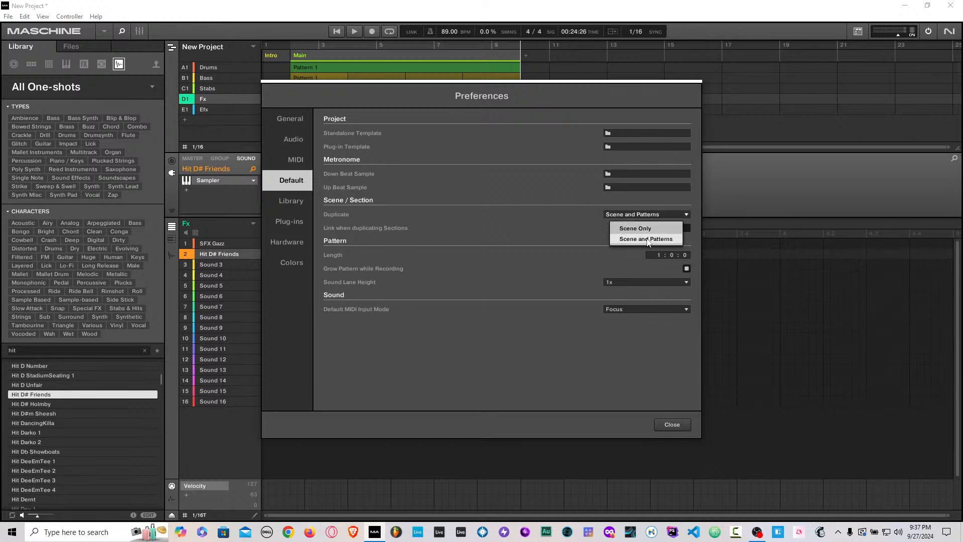
{"action": "left_click", "coordinate": [625, 240]}
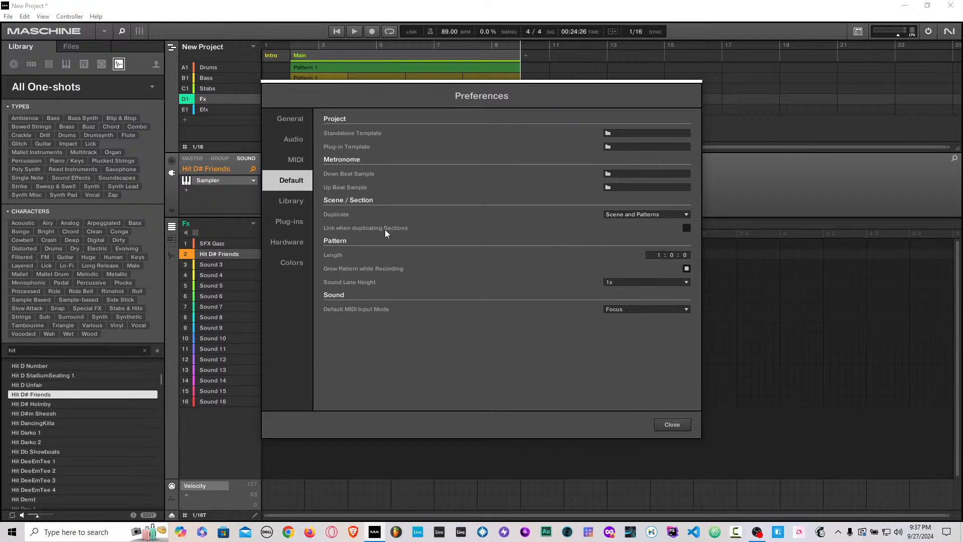
{"action": "left_click", "coordinate": [633, 213]}
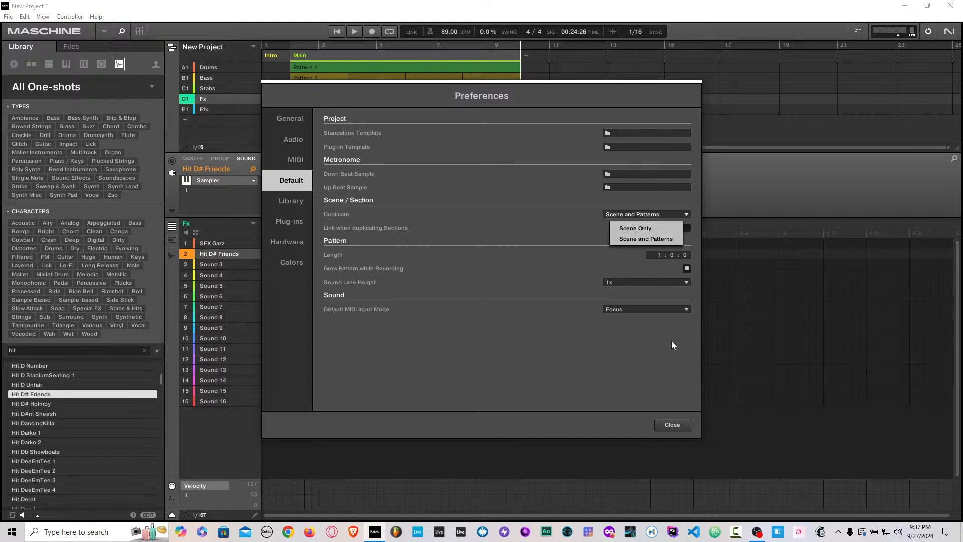
{"action": "left_click", "coordinate": [667, 427]}
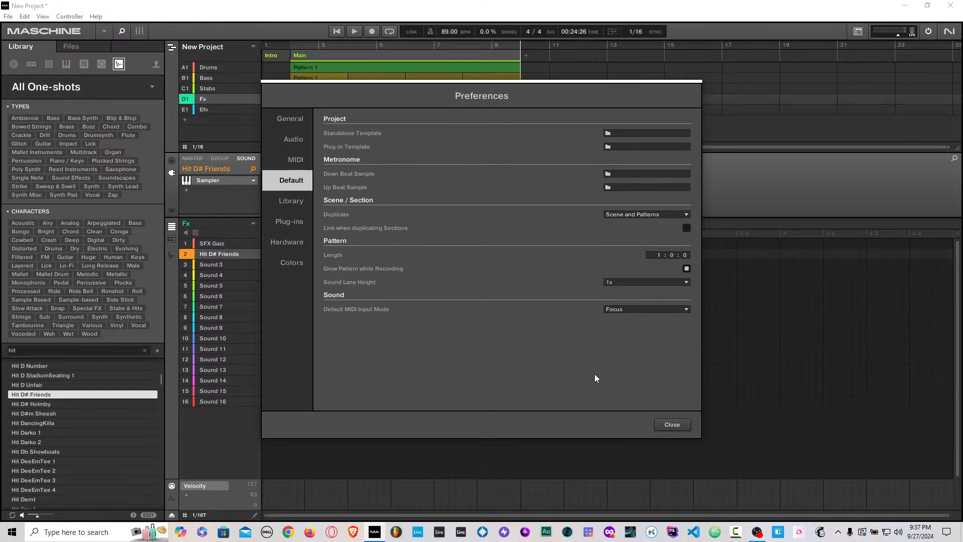
{"action": "left_click", "coordinate": [672, 424]}
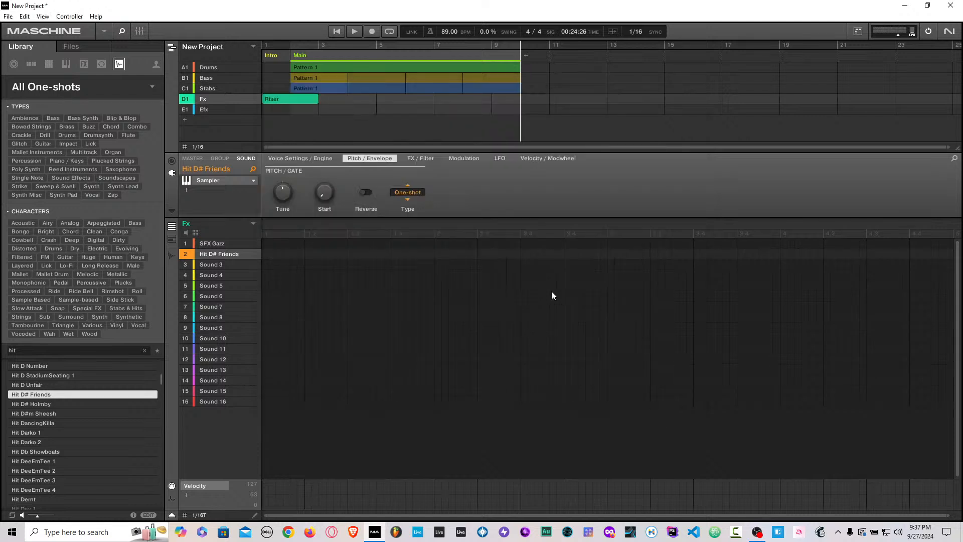
Step: Duplicate the Main section with its patterns, and delete the copied Riser pattern from the Fx group at bar 10
{"action": "right_click", "coordinate": [330, 51]}
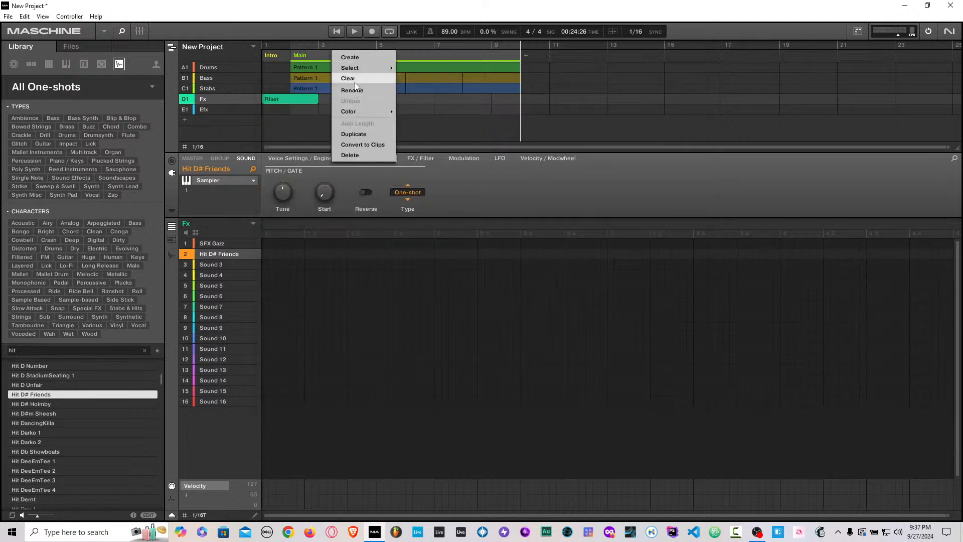
{"action": "left_click", "coordinate": [380, 134]}
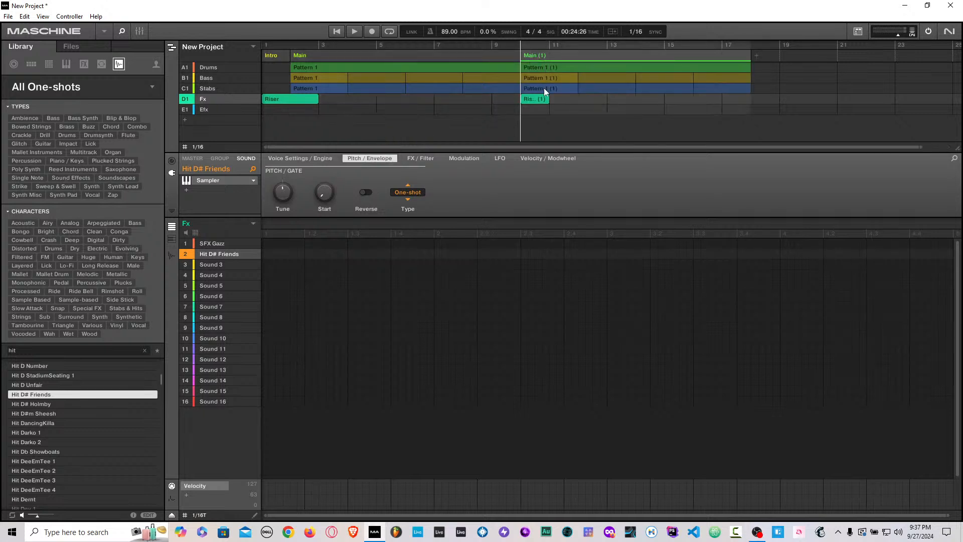
{"action": "right_click", "coordinate": [539, 101]}
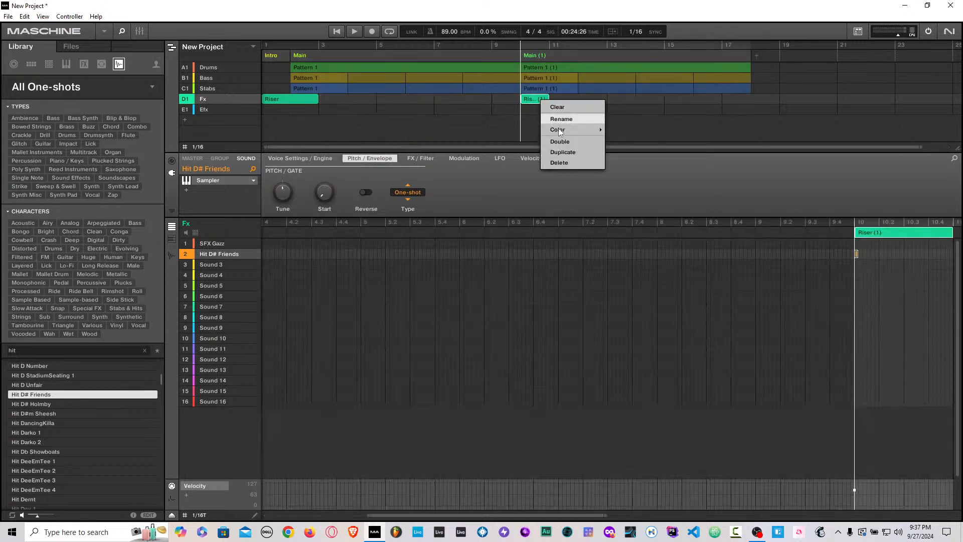
{"action": "left_click", "coordinate": [570, 161]}
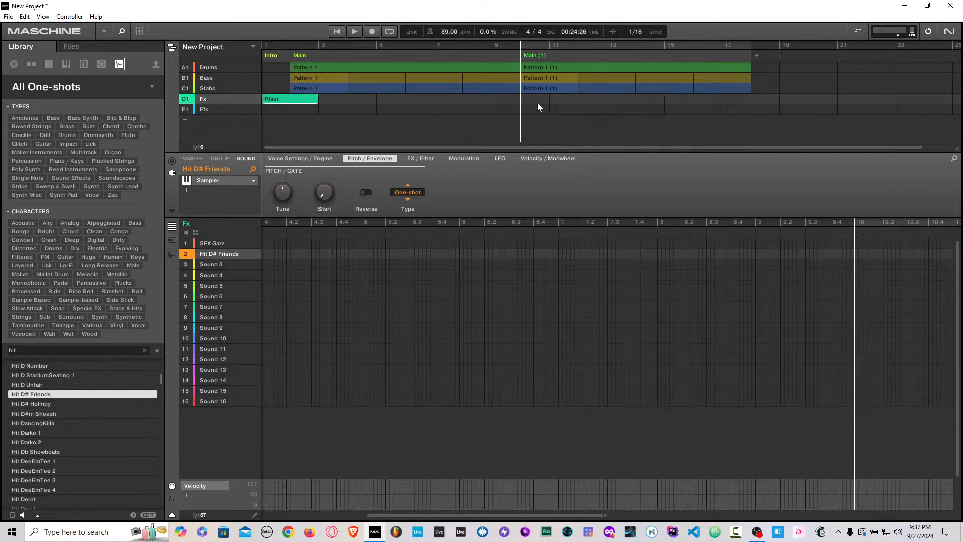
{"action": "left_click", "coordinate": [544, 67]}
{"action": "right_click", "coordinate": [544, 67]}
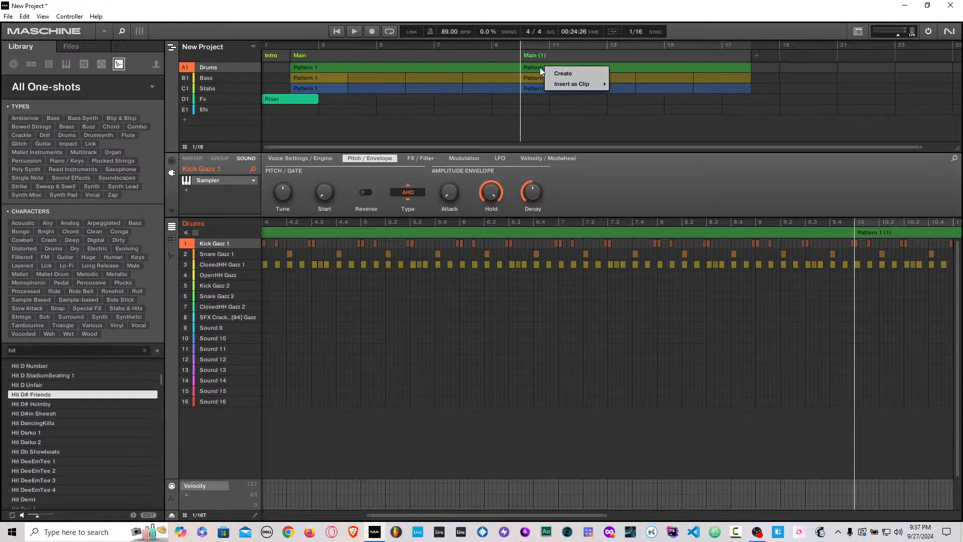
{"action": "left_click", "coordinate": [562, 74]}
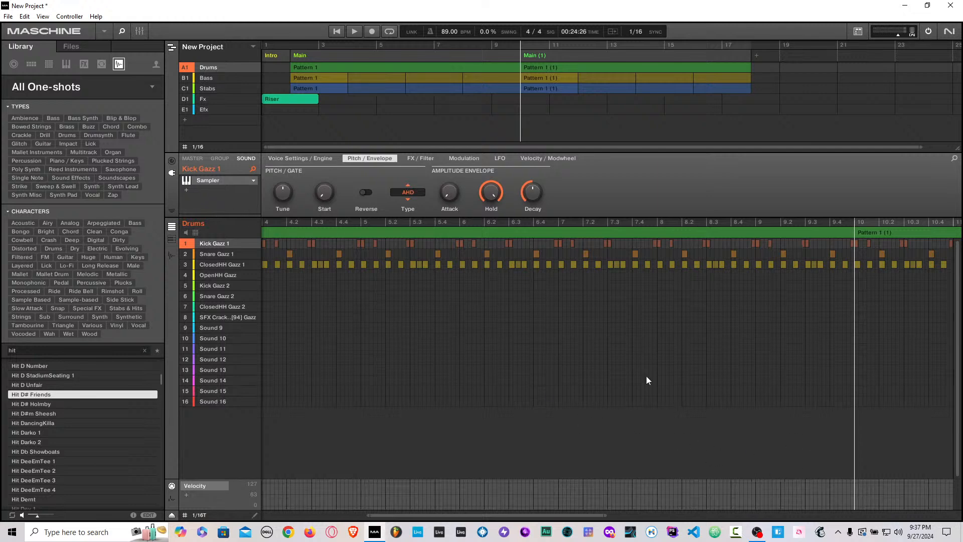
{"action": "left_click", "coordinate": [575, 111]}
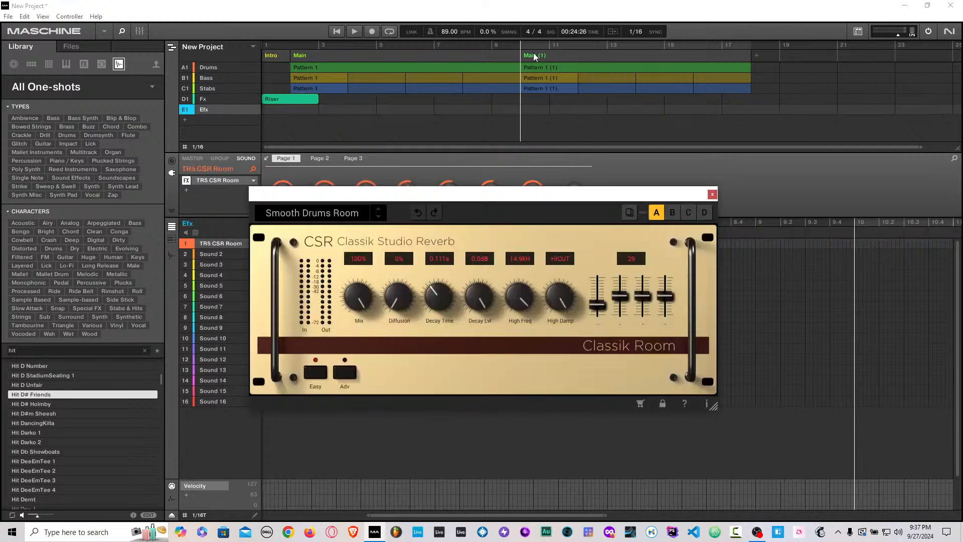
Step: Rename both the duplicated section and its Drums pattern to Verse 1A
{"action": "left_click", "coordinate": [543, 68]}
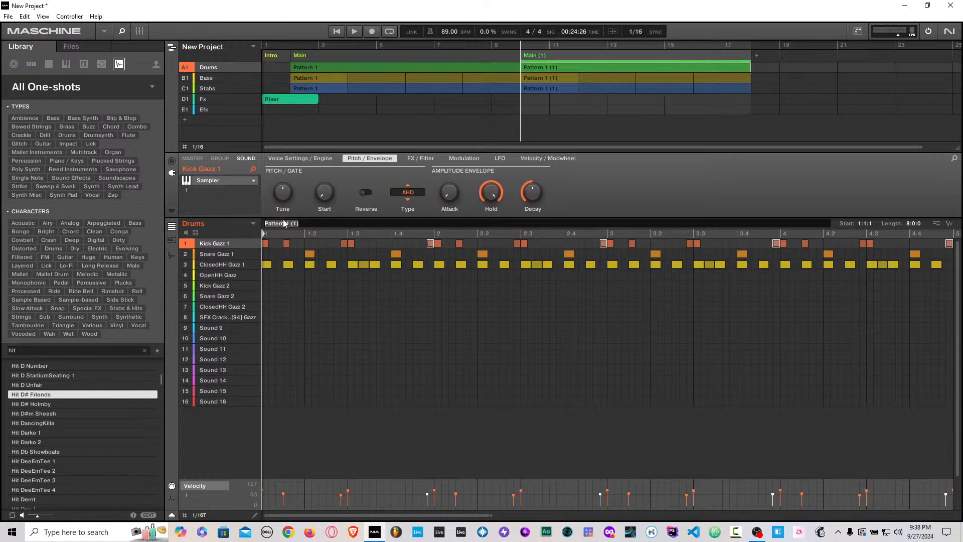
{"action": "type", "text": "Verse"}
{"action": "key", "text": "Return"}
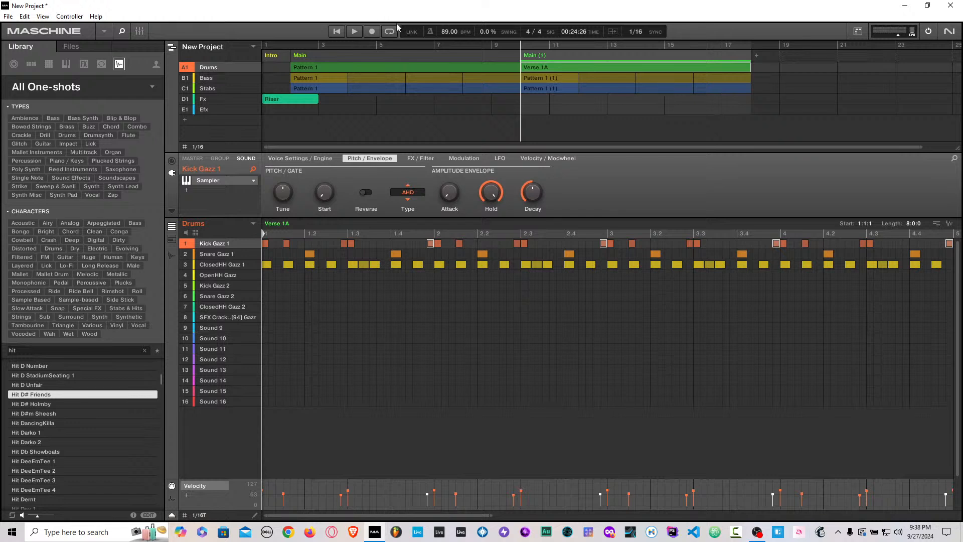
{"action": "double_click", "coordinate": [532, 58]}
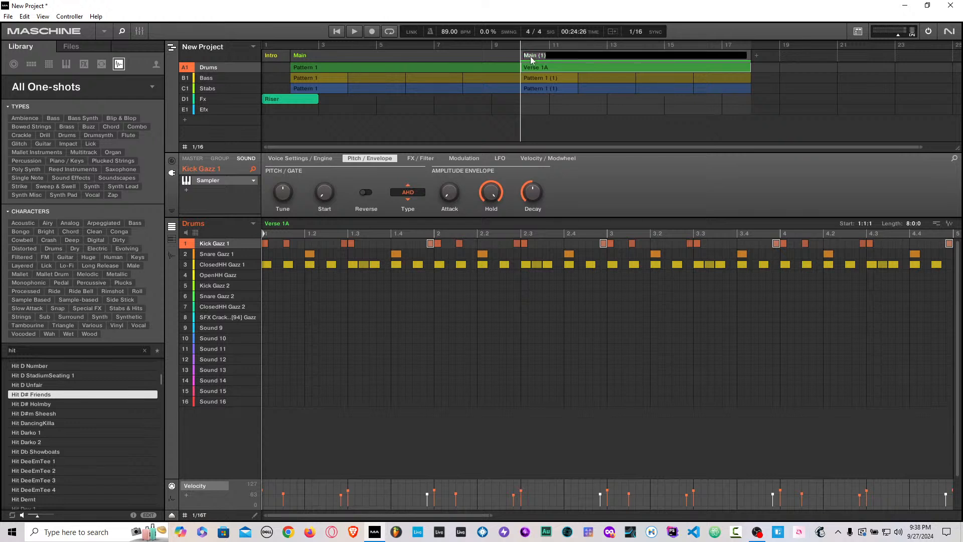
{"action": "type", "text": "Verse 1A"}
{"action": "key", "text": "Return"}
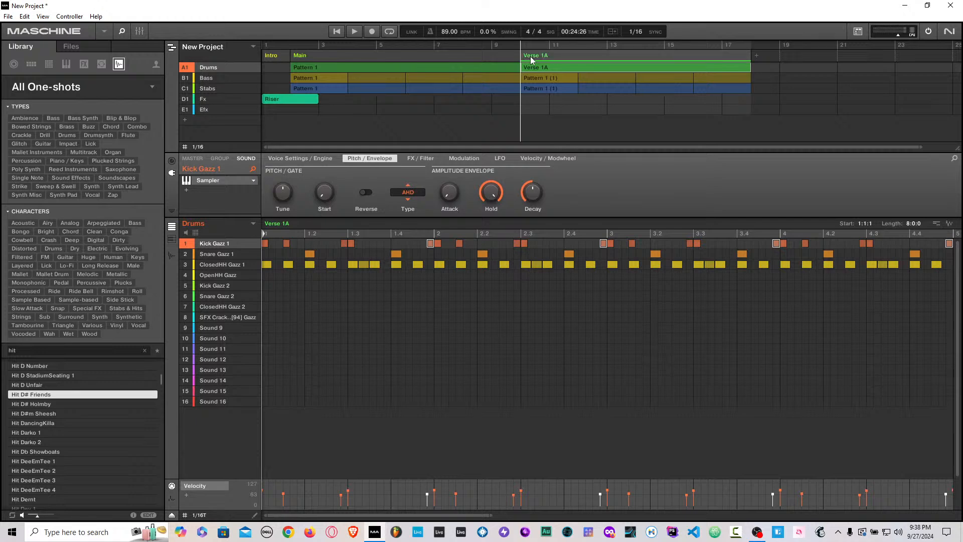
Step: Change the color of the Bass pattern in the Verse 1A section to cyan
{"action": "left_click", "coordinate": [546, 80]}
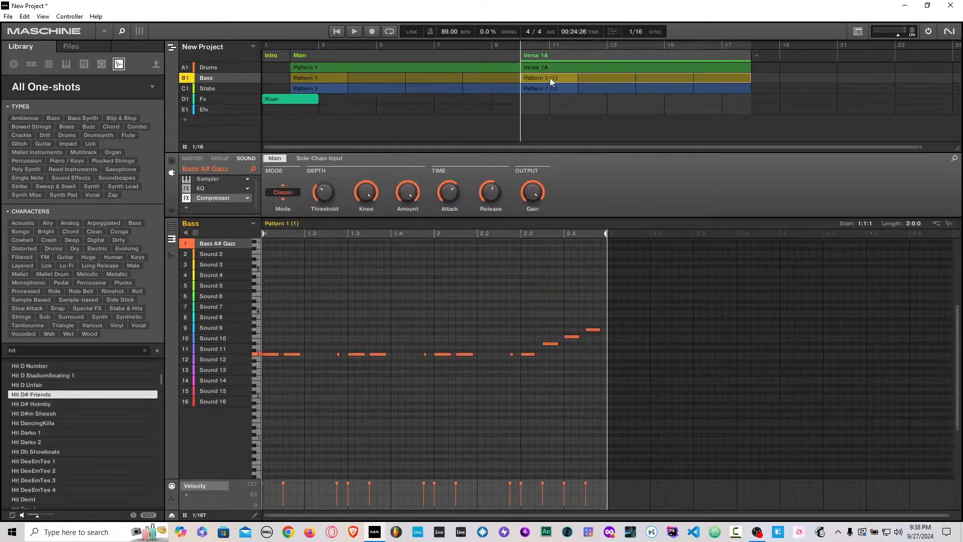
{"action": "right_click", "coordinate": [550, 77]}
{"action": "mouse_move", "coordinate": [586, 130]}
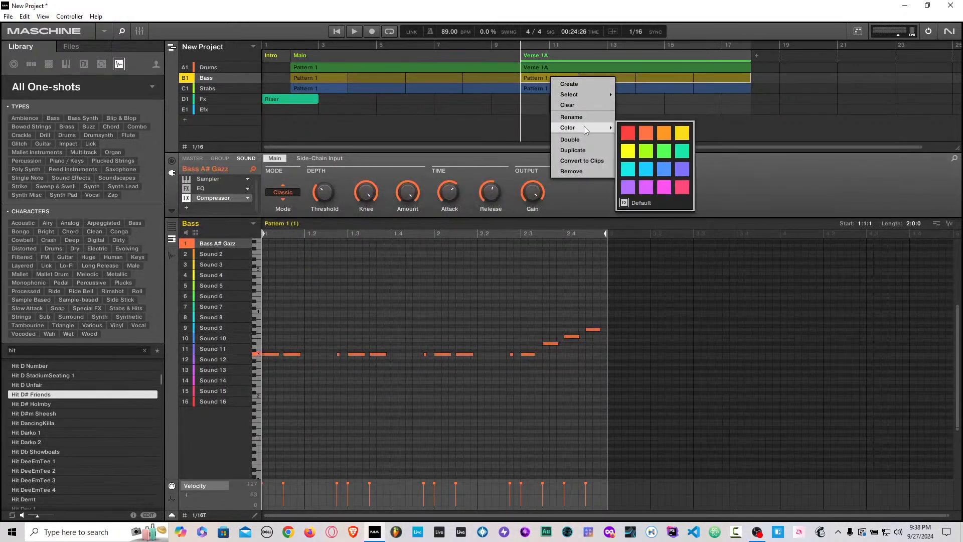
{"action": "left_click", "coordinate": [664, 151]}
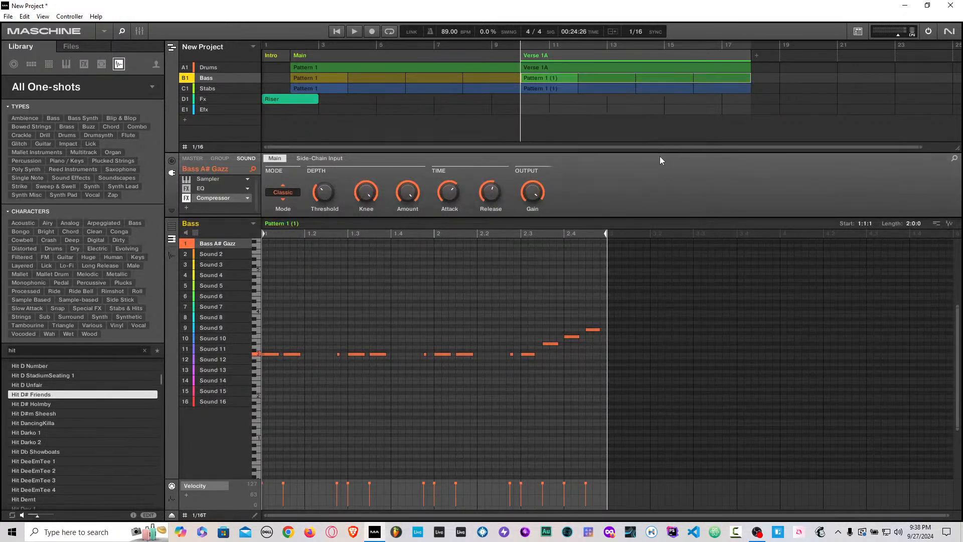
{"action": "right_click", "coordinate": [561, 79]}
{"action": "mouse_move", "coordinate": [589, 127]}
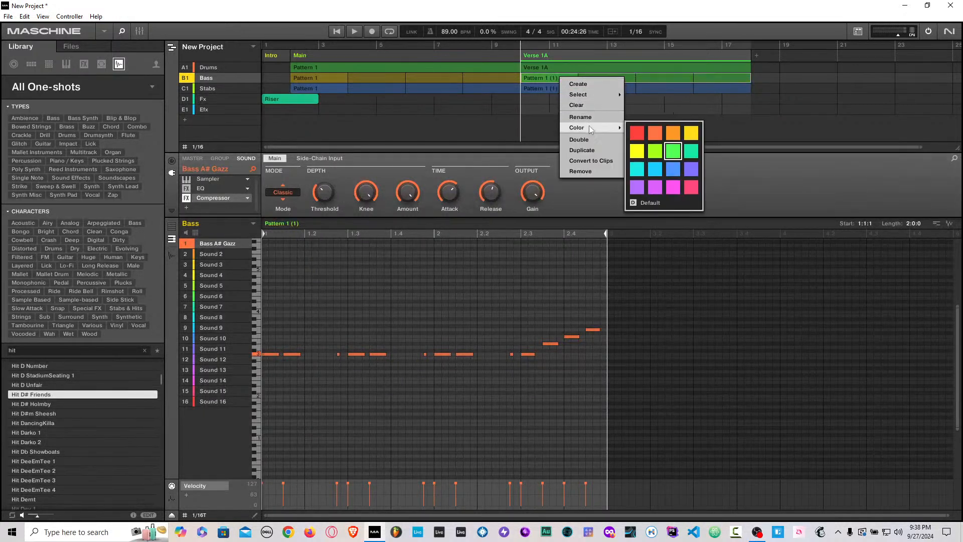
{"action": "left_click", "coordinate": [654, 169]}
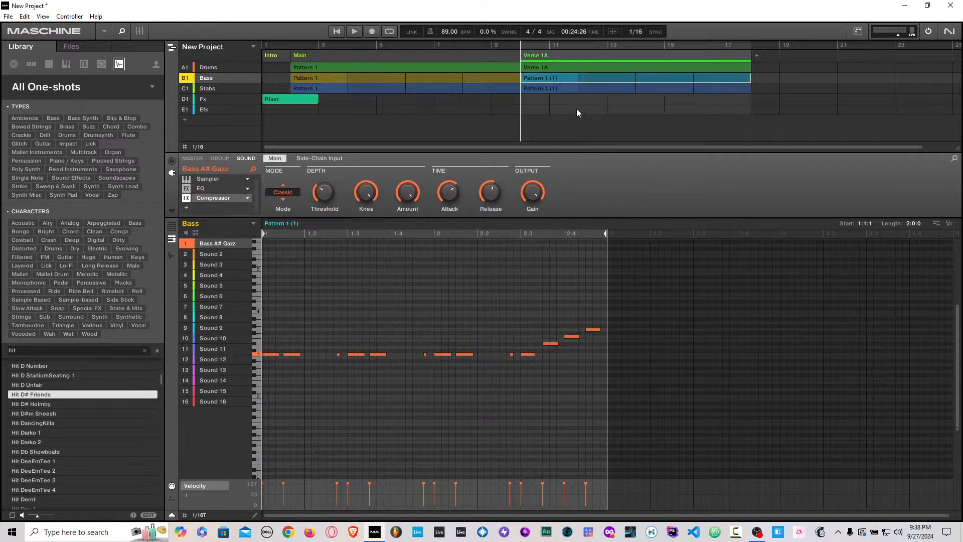
Step: Rename the Bass pattern in the Verse 1A section to Verse 1A Bass
{"action": "left_click", "coordinate": [540, 89]}
{"action": "left_click", "coordinate": [535, 74]}
{"action": "double_click", "coordinate": [532, 77]}
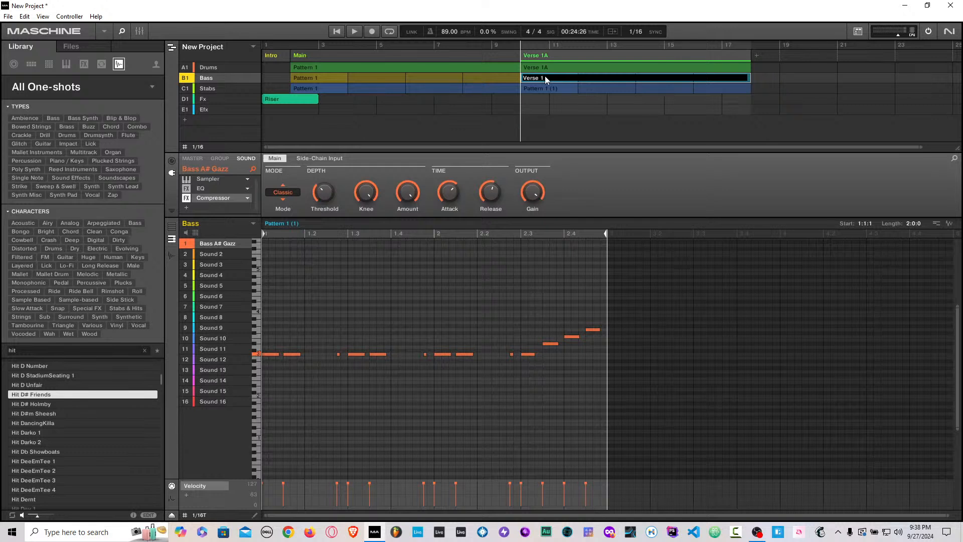
{"action": "type", "text": "Bass"}
{"action": "key", "text": "Return"}
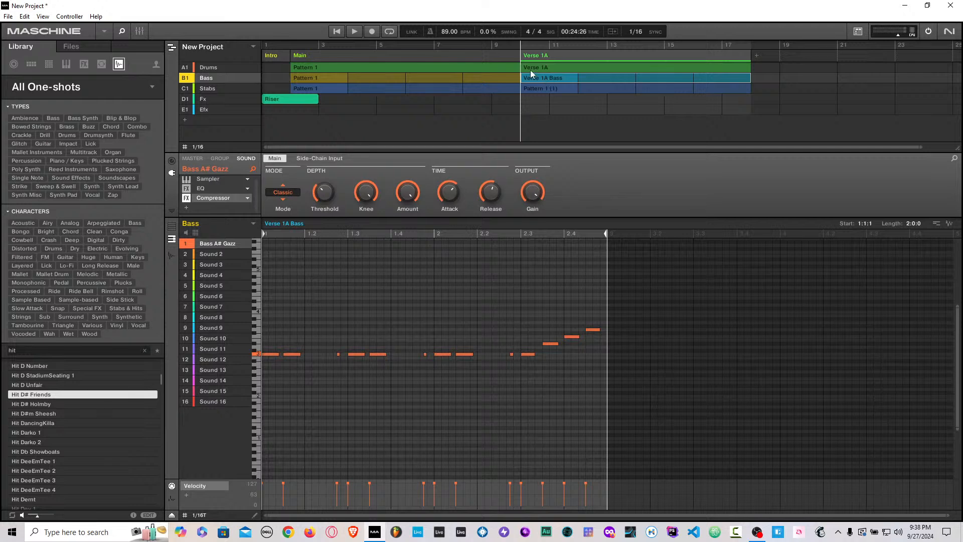
Step: Rename the Stabs pattern in the Verse 1A section to V1A - Stabs
{"action": "left_click", "coordinate": [542, 89]}
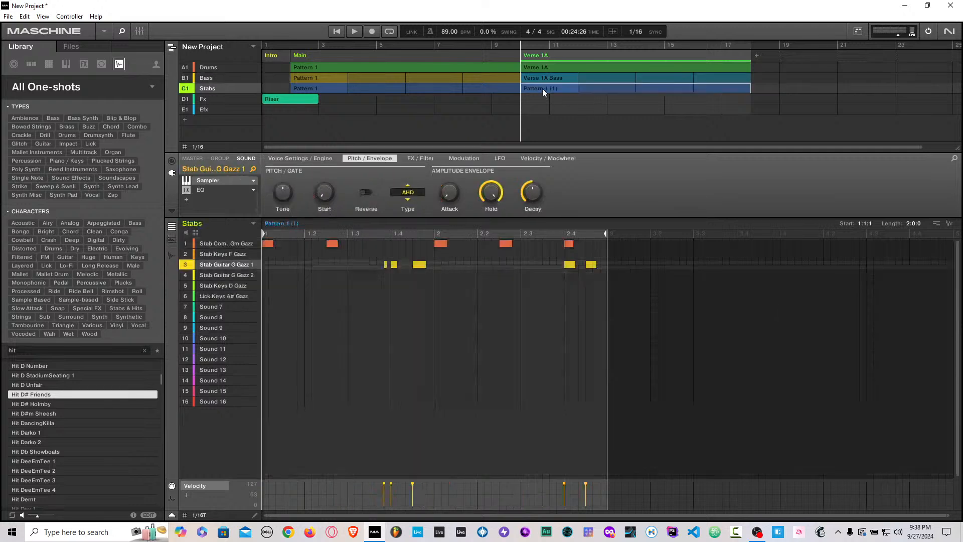
{"action": "double_click", "coordinate": [542, 88]}
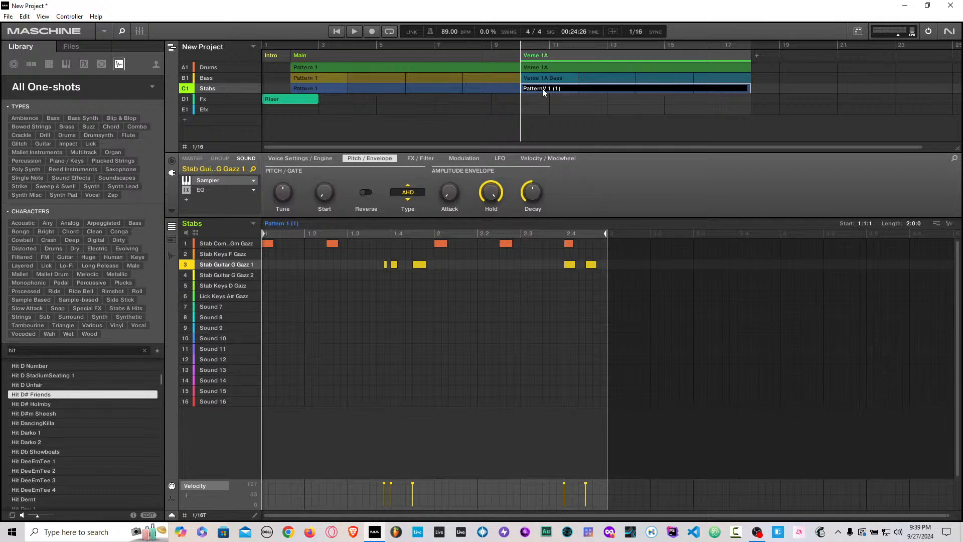
{"action": "left_click_drag", "start_coordinate": [564, 88], "coordinate": [475, 92]}
{"action": "key", "text": "BackSpace"}
{"action": "type", "text": "V1"}
{"action": "type", "text": "A - Sta"}
{"action": "type", "text": "ns"}
{"action": "key", "text": "Return"}
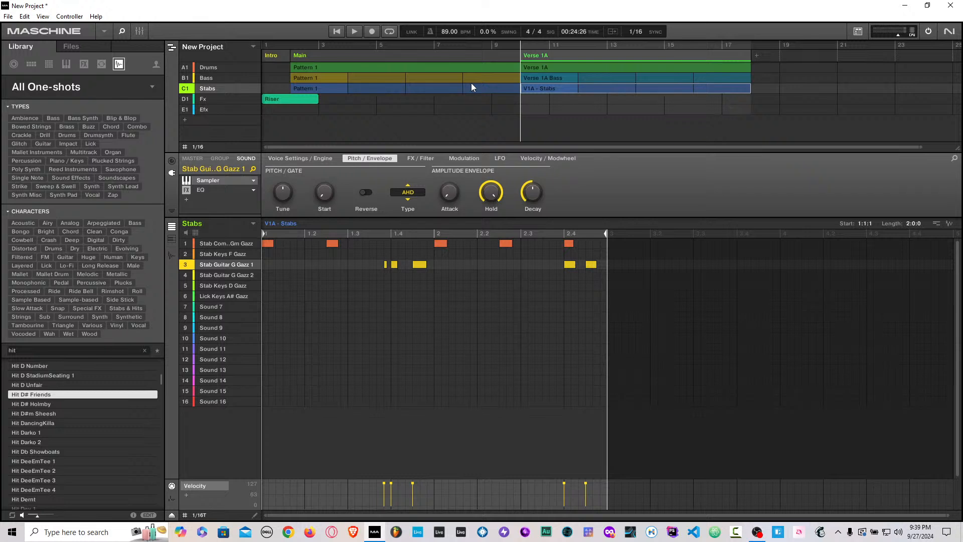
Step: Delete the kick and closed hi-hat notes around the start of bar 5 in the Verse 1A Drums pattern and compare it with Main's
{"action": "left_click", "coordinate": [544, 67]}
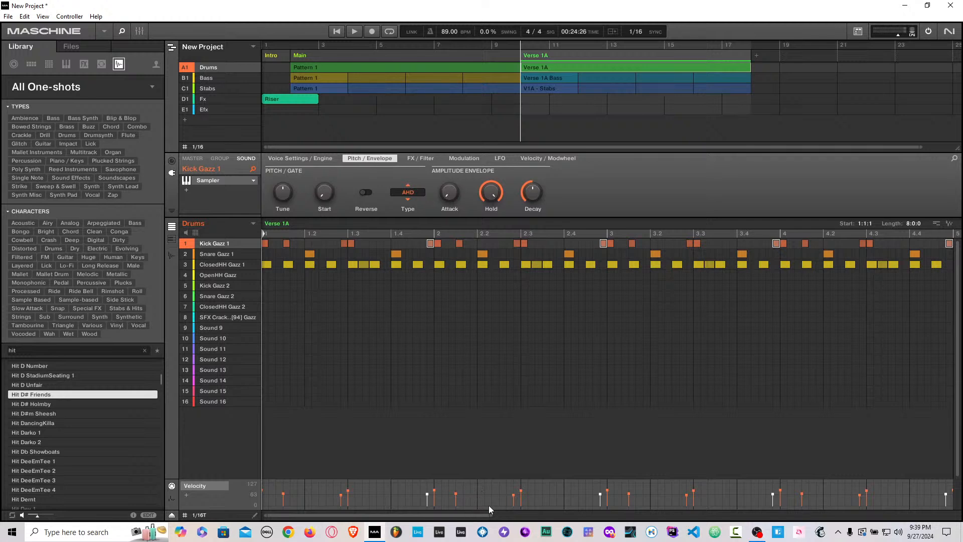
{"action": "left_click_drag", "start_coordinate": [493, 516], "coordinate": [922, 516]}
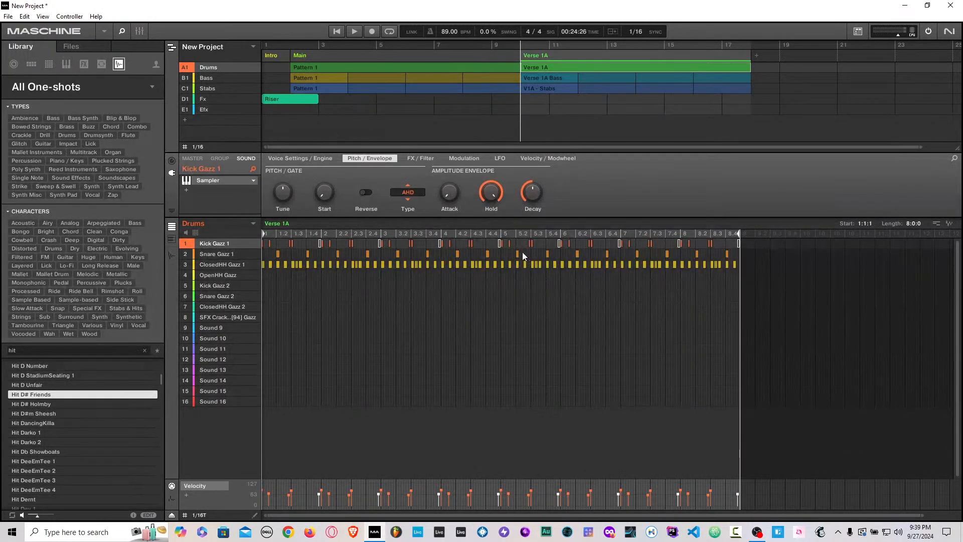
{"action": "left_click", "coordinate": [518, 264]}
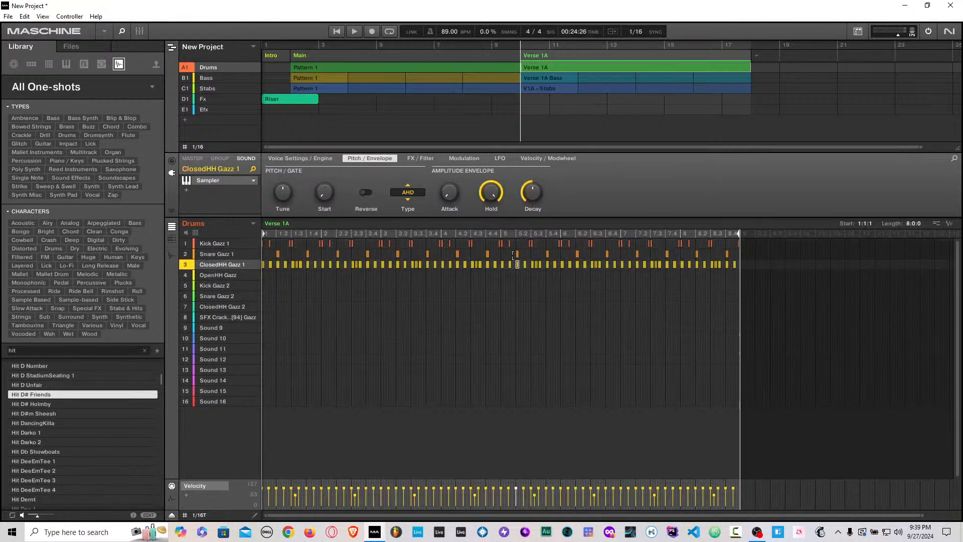
{"action": "left_click_drag", "start_coordinate": [515, 263], "coordinate": [502, 251]}
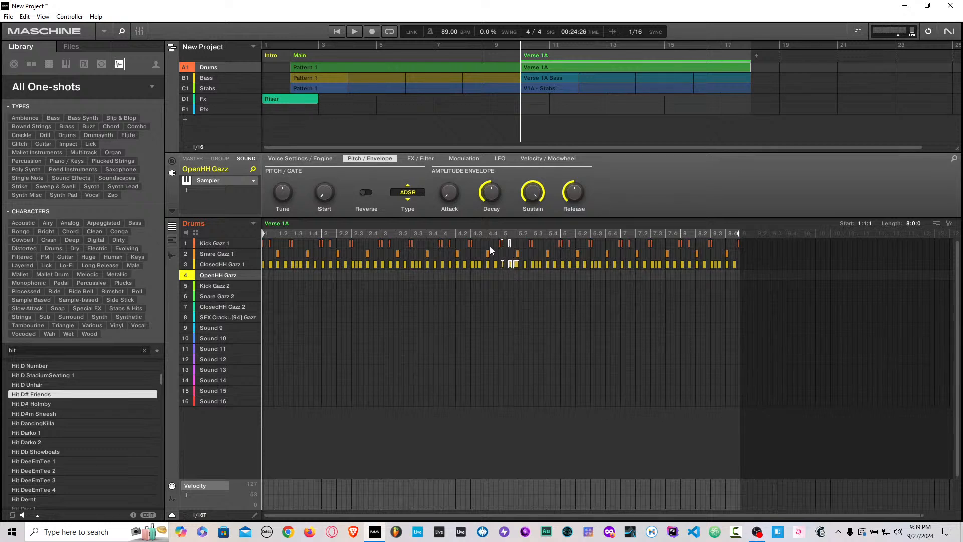
{"action": "left_click", "coordinate": [504, 68]}
{"action": "left_click", "coordinate": [564, 296]}
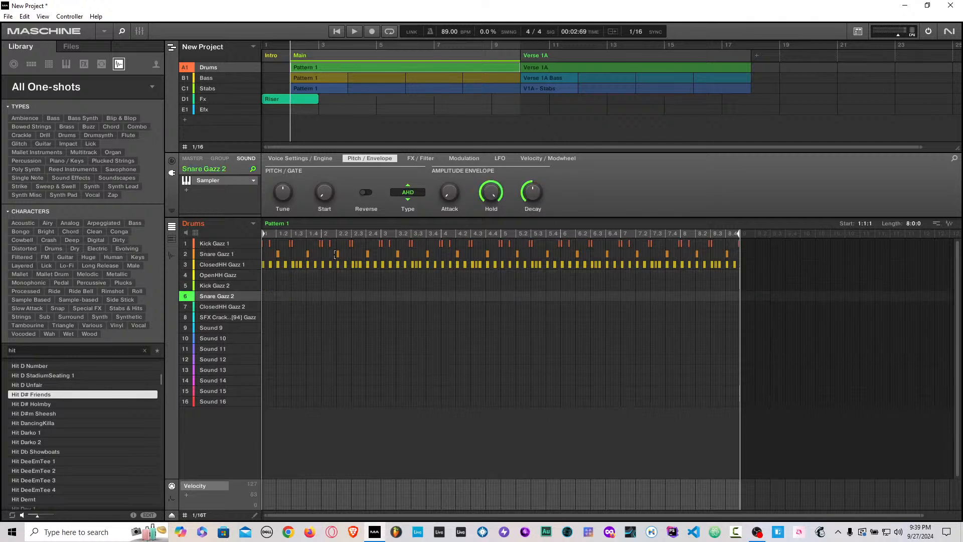
{"action": "left_click", "coordinate": [549, 69]}
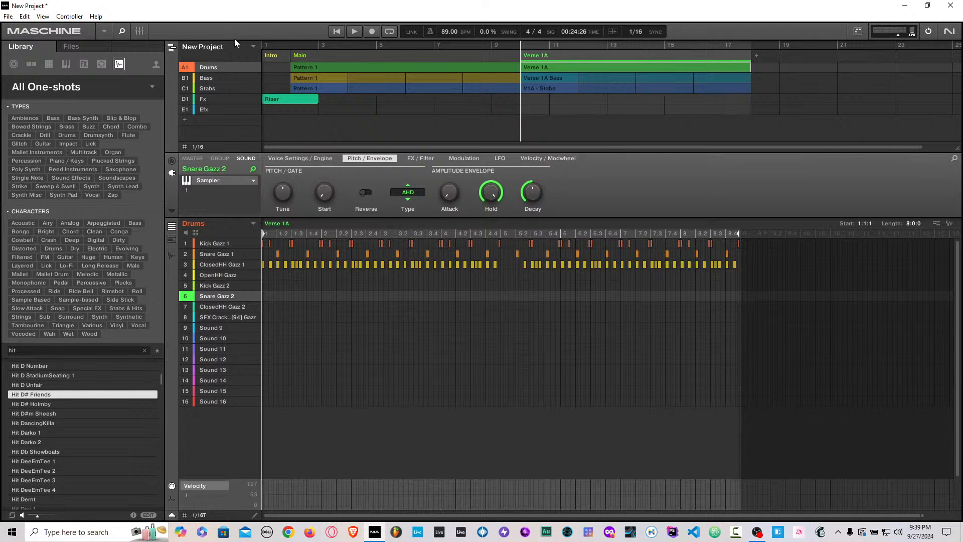
Step: Duplicate the Verse 1A section in the ideas view and rename the copy to Verse 1B
{"action": "left_click", "coordinate": [172, 50]}
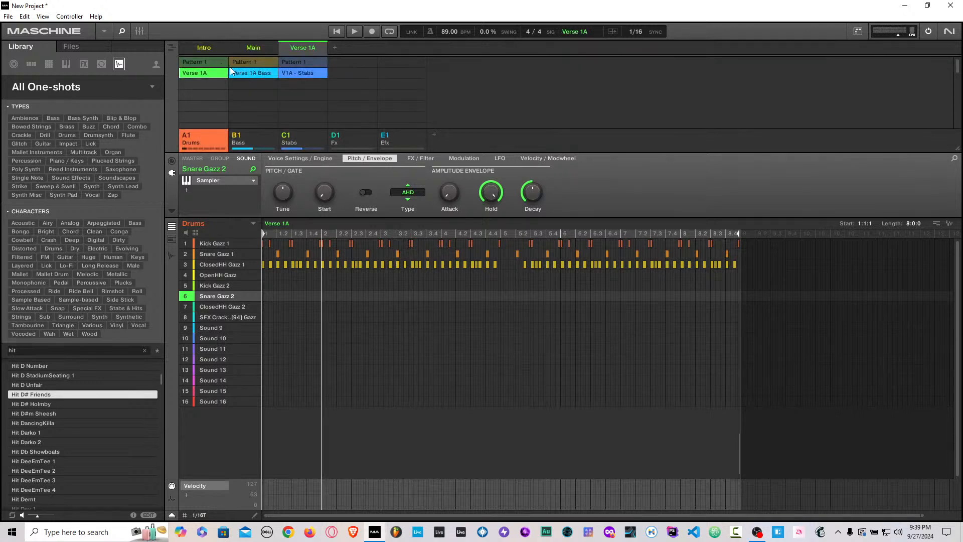
{"action": "right_click", "coordinate": [296, 47]}
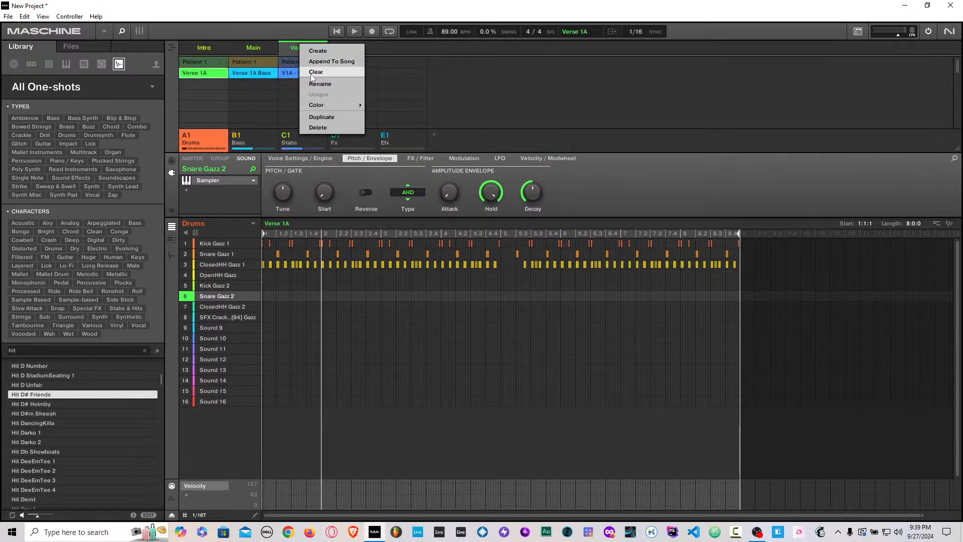
{"action": "left_click", "coordinate": [339, 116]}
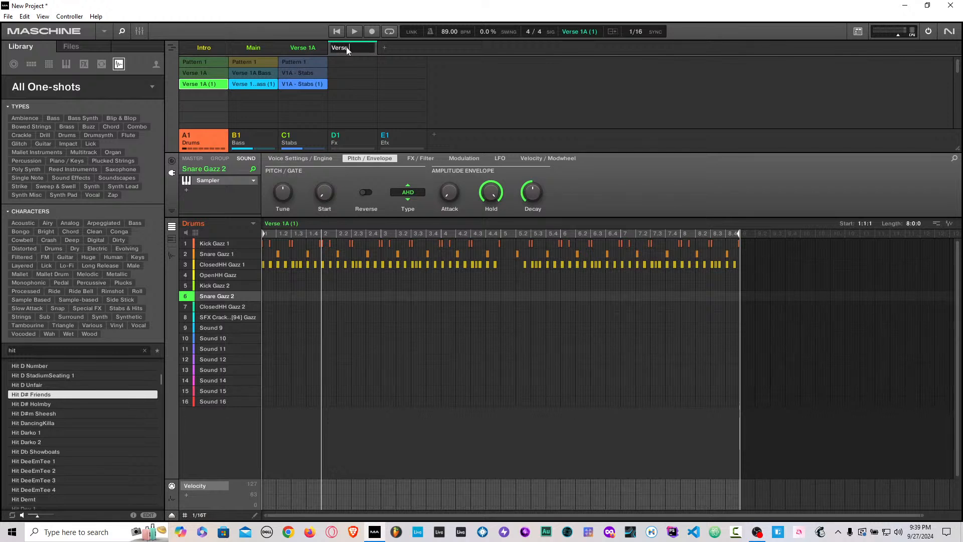
{"action": "type", "text": "B"}
{"action": "key", "text": "Return"}
{"action": "right_click", "coordinate": [357, 48]}
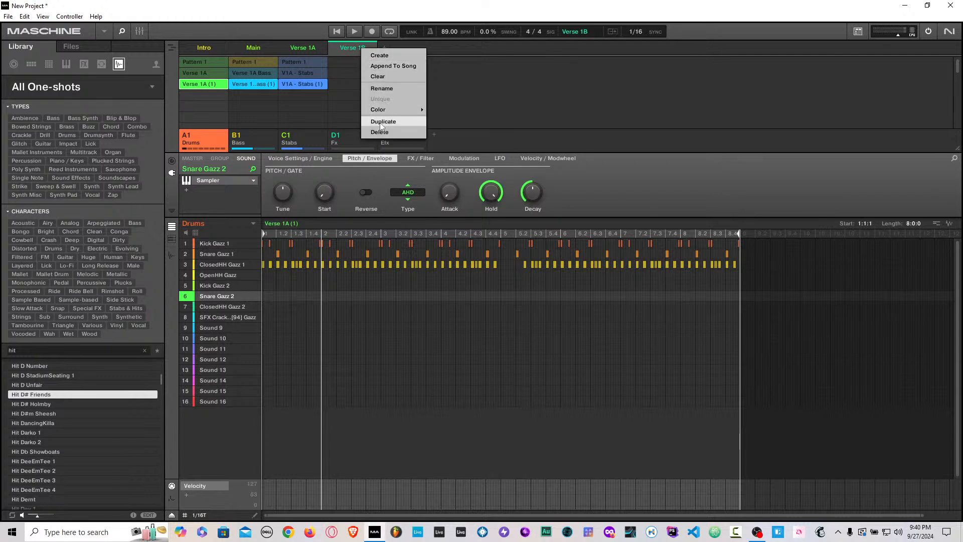
{"action": "left_click", "coordinate": [347, 50]}
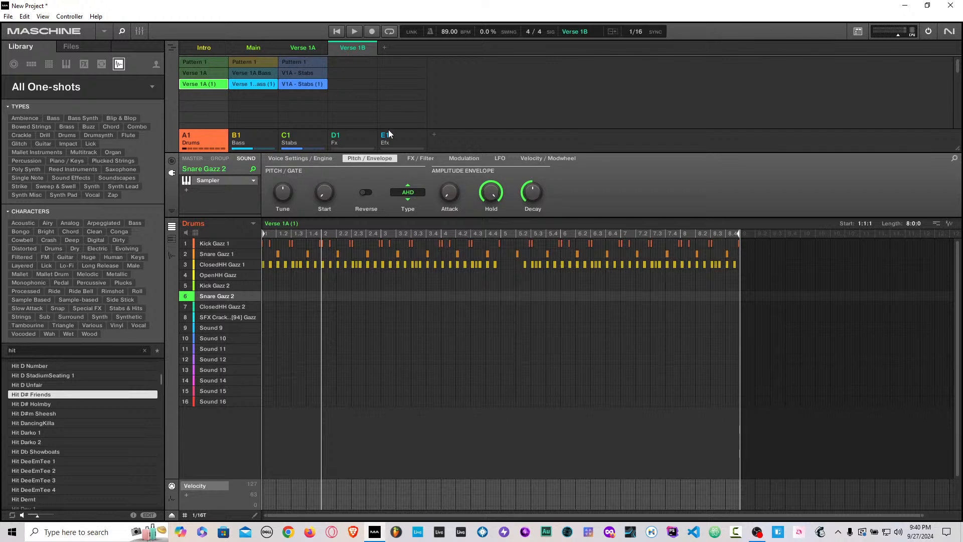
Step: Examine the parameter pages of the Efx group's TR5 CSR Room reverb with its plug-in window closed
{"action": "left_click", "coordinate": [401, 135]}
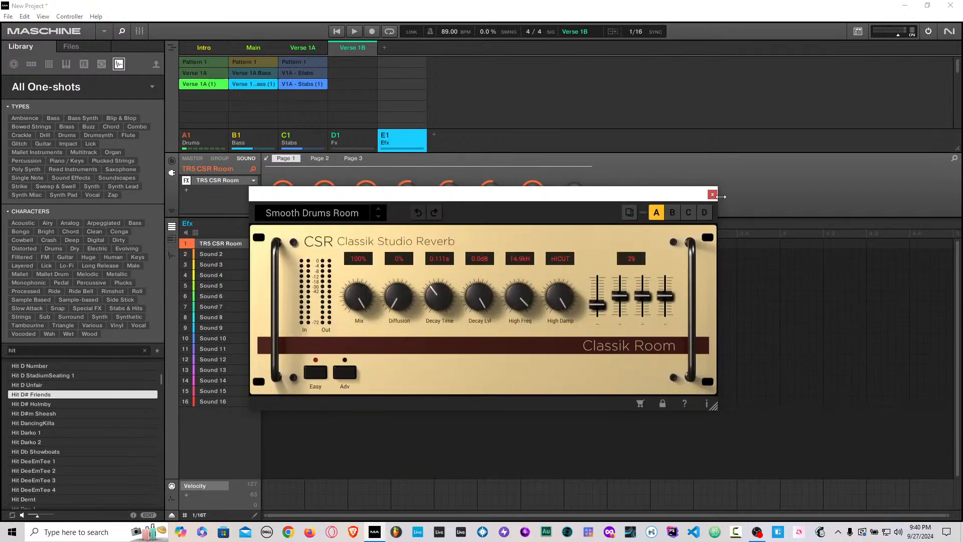
{"action": "left_click", "coordinate": [712, 195]}
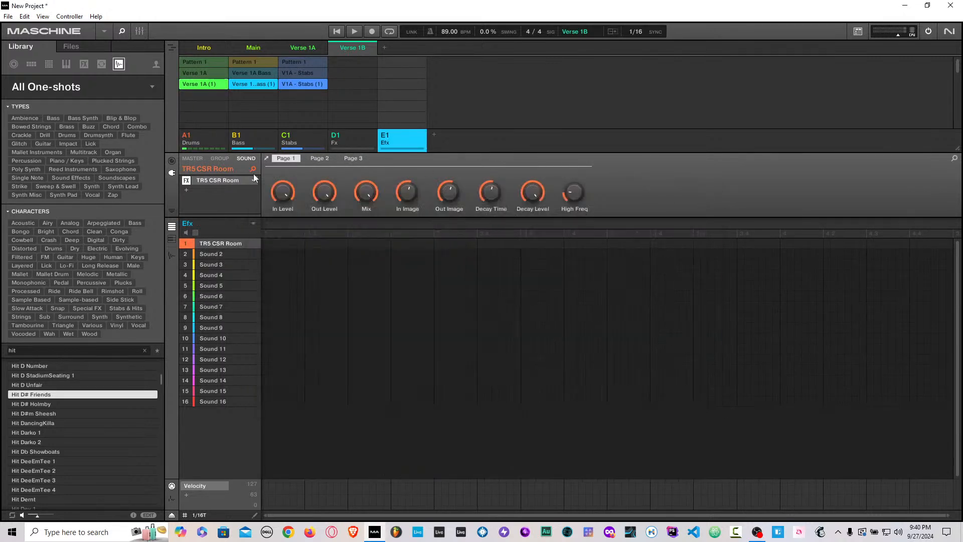
{"action": "left_click", "coordinate": [317, 158]}
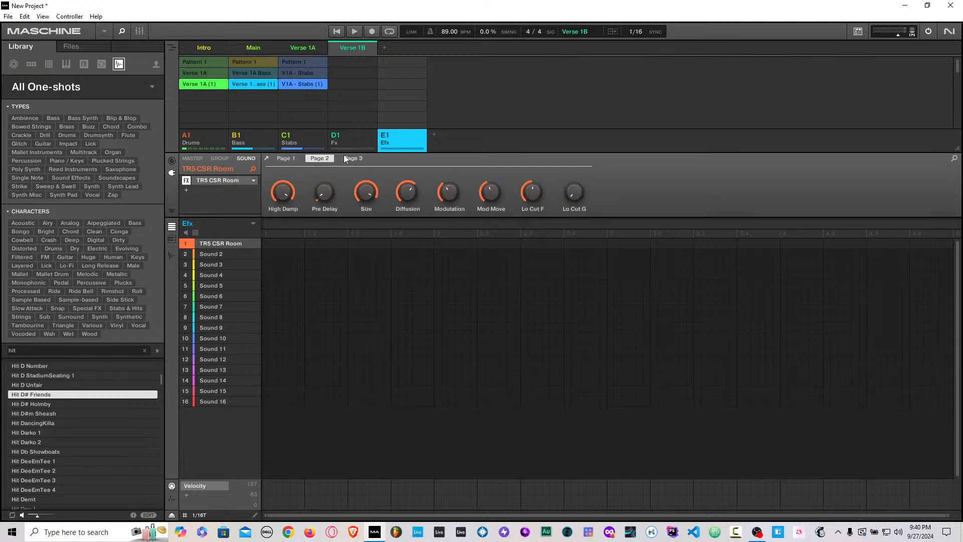
{"action": "left_click", "coordinate": [347, 157]}
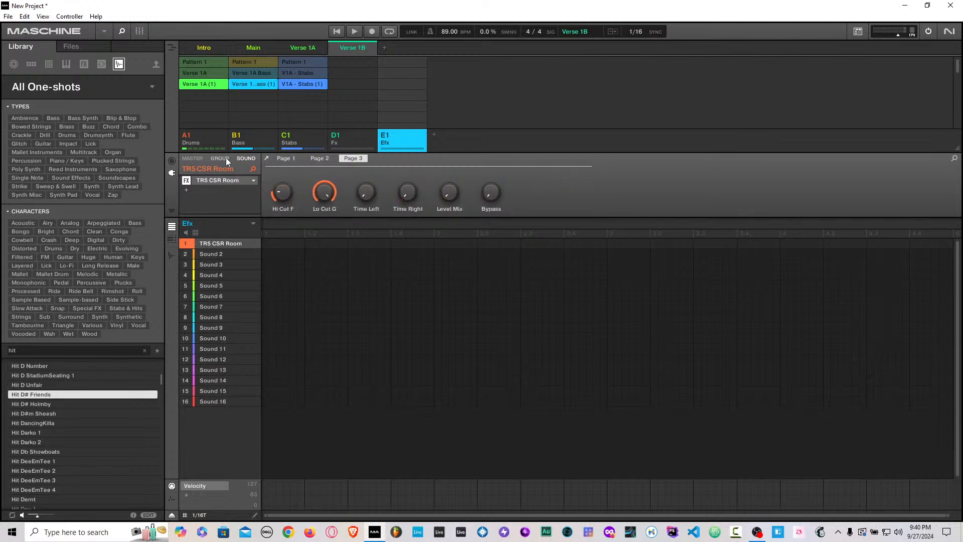
Step: Show the sound-level groove swing settings of ClosedHH Gazz 1 in the Drums group
{"action": "left_click", "coordinate": [172, 160]}
{"action": "left_click", "coordinate": [207, 141]}
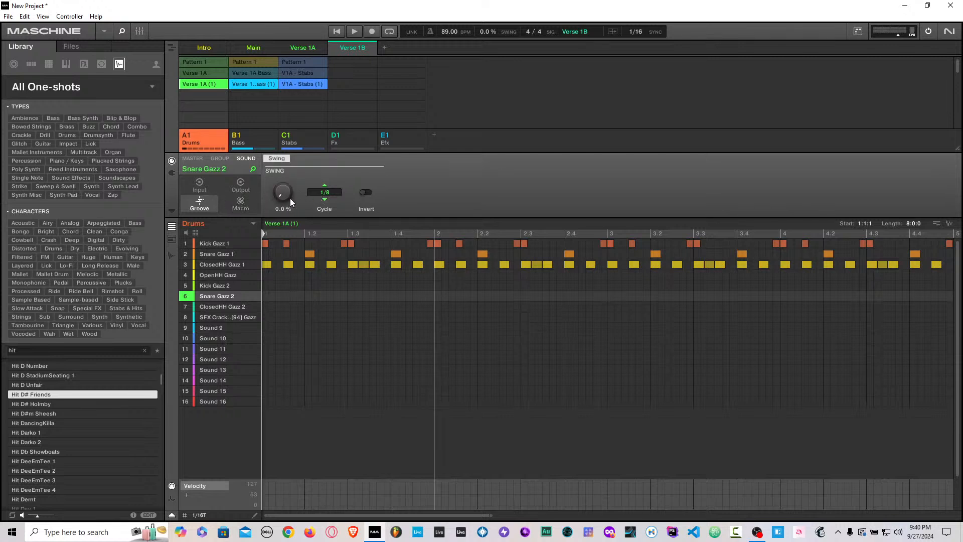
{"action": "left_click", "coordinate": [212, 265]}
{"action": "left_click", "coordinate": [219, 158]}
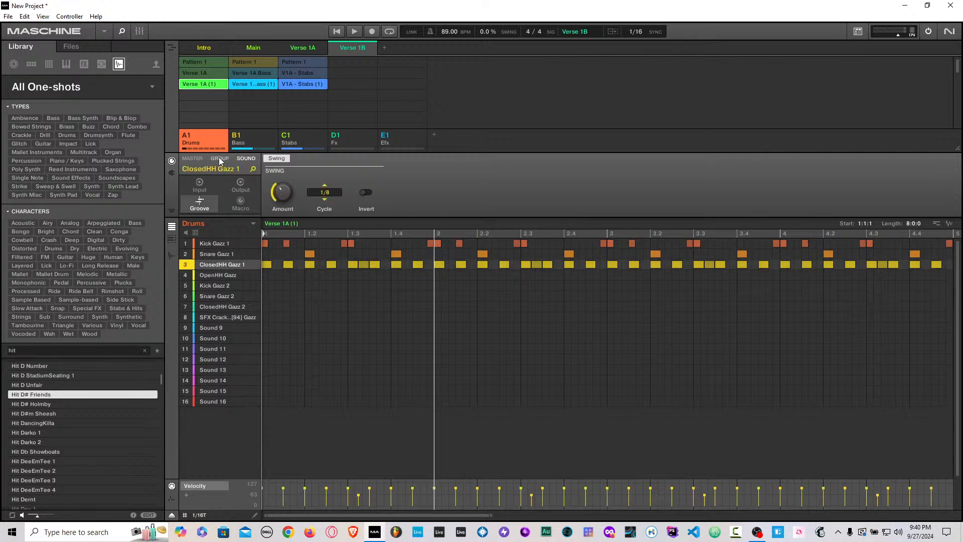
{"action": "left_click", "coordinate": [250, 159]}
Step: Play Verse 1B with the Drums group soloed and audition ClosedHH Gazz 1 at 0% swing and with swing raised
{"action": "left_click", "coordinate": [336, 31]}
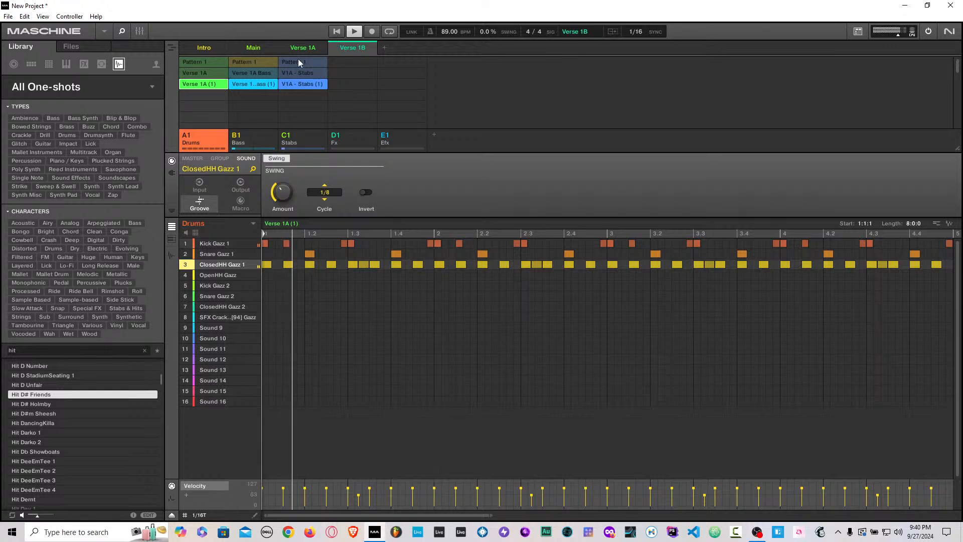
{"action": "right_click", "coordinate": [184, 136]}
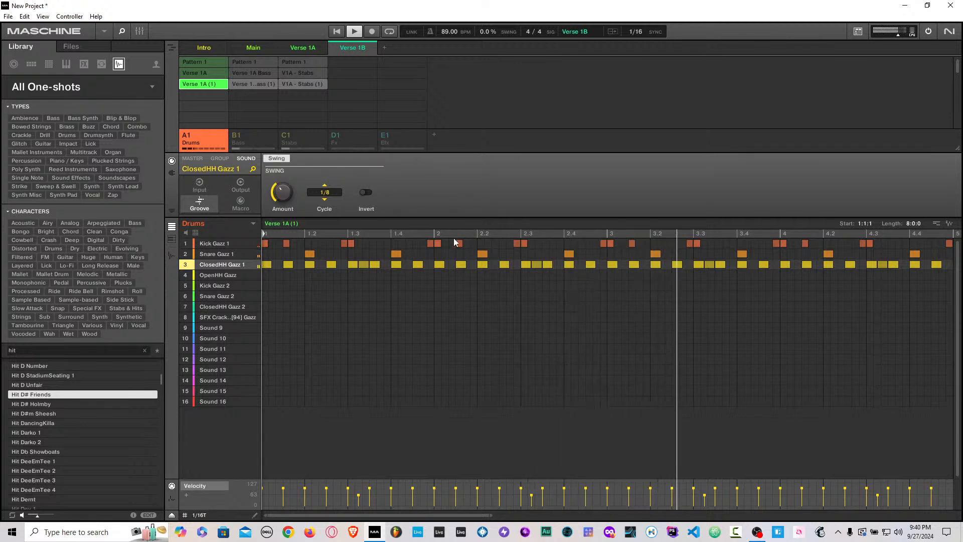
{"action": "mouse_move", "coordinate": [284, 200]}
{"action": "left_click_drag", "start_coordinate": [284, 200], "coordinate": [285, 239]}
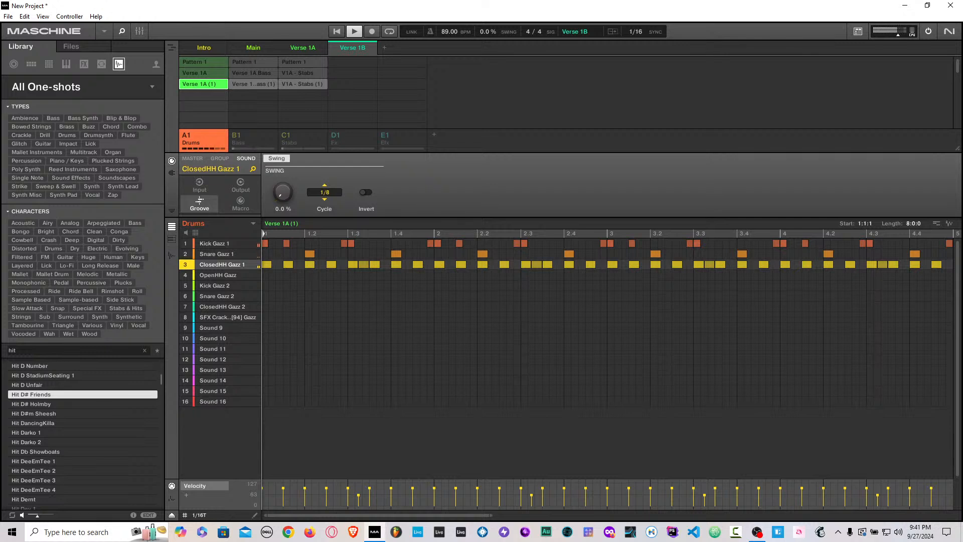
{"action": "left_click_drag", "start_coordinate": [283, 192], "coordinate": [287, 187]}
{"action": "left_click_drag", "start_coordinate": [289, 201], "coordinate": [289, 225]}
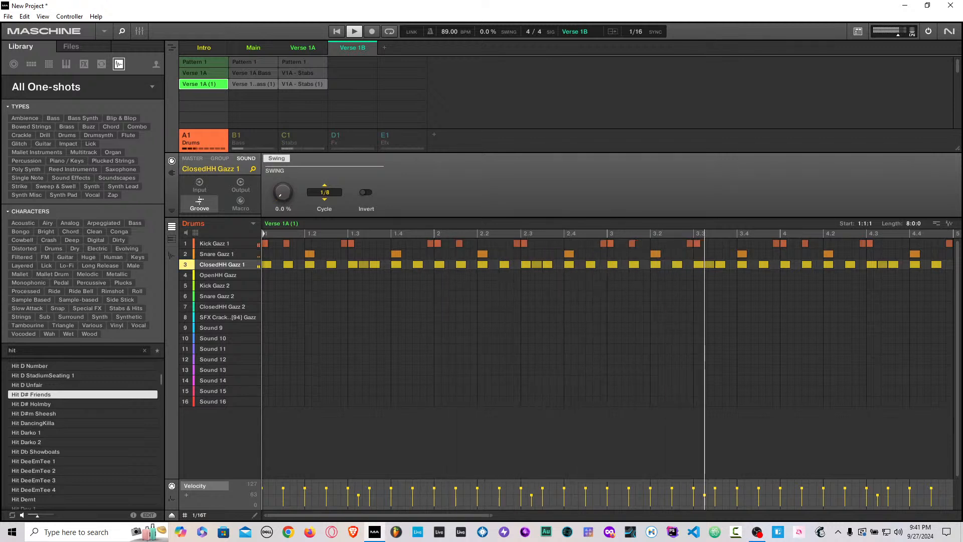
{"action": "left_click_drag", "start_coordinate": [288, 200], "coordinate": [289, 154]}
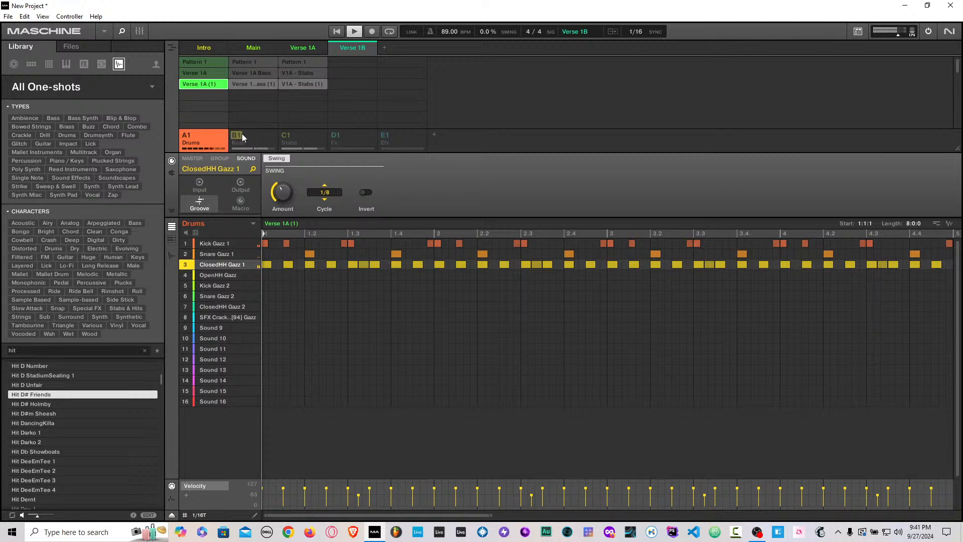
Step: Compare the swing settings of the selected sounds in the Bass, Stabs and Fx groups with those in the Drums group
{"action": "left_click", "coordinate": [260, 140]}
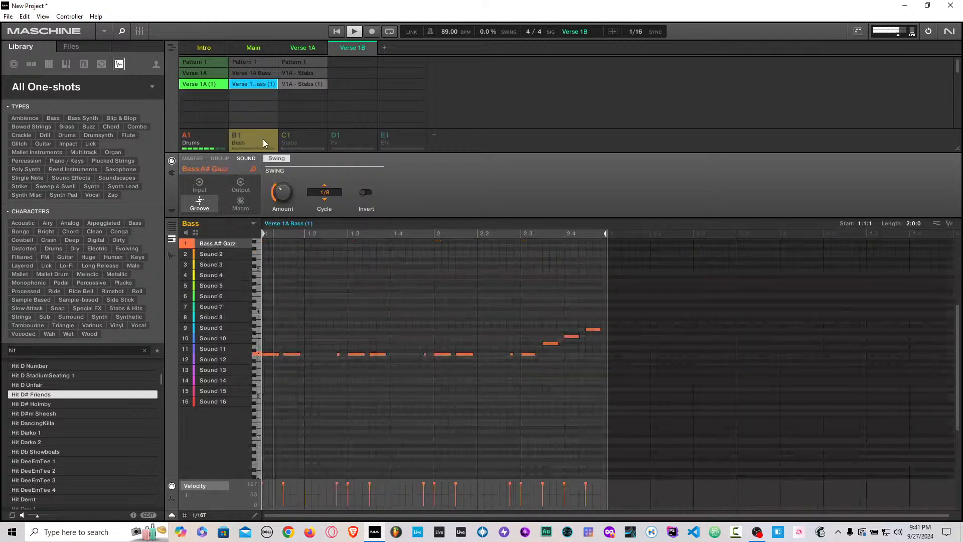
{"action": "left_click", "coordinate": [218, 136]}
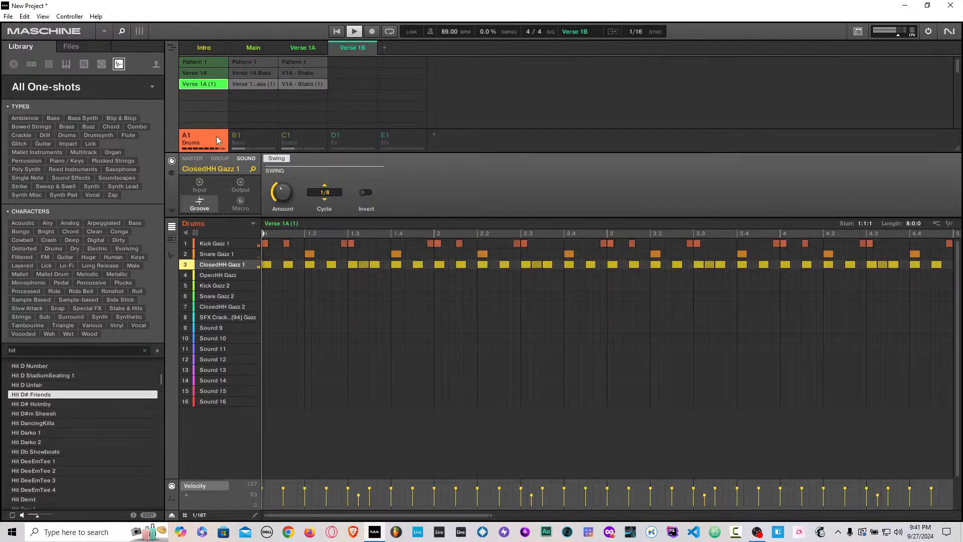
{"action": "left_click", "coordinate": [258, 134]}
{"action": "left_click", "coordinate": [299, 132]}
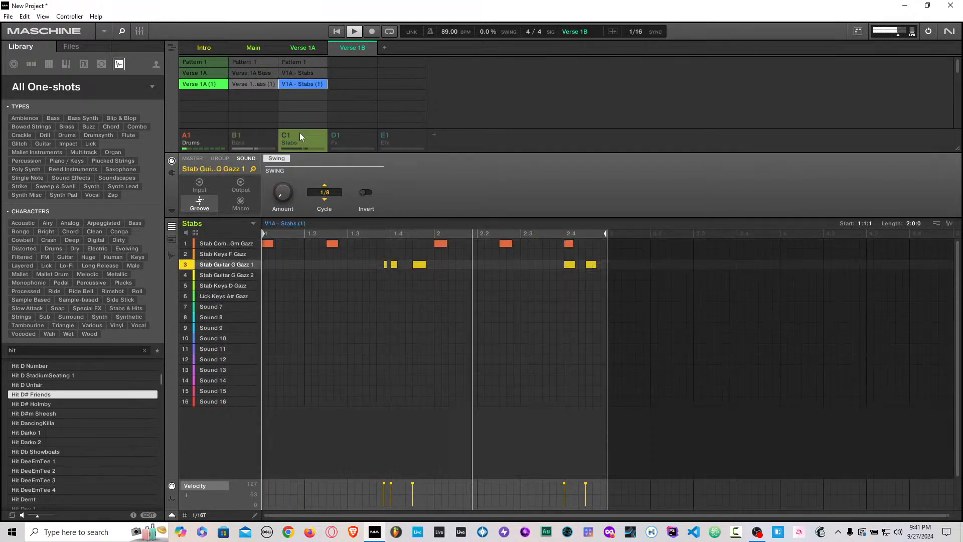
{"action": "left_click", "coordinate": [351, 136]}
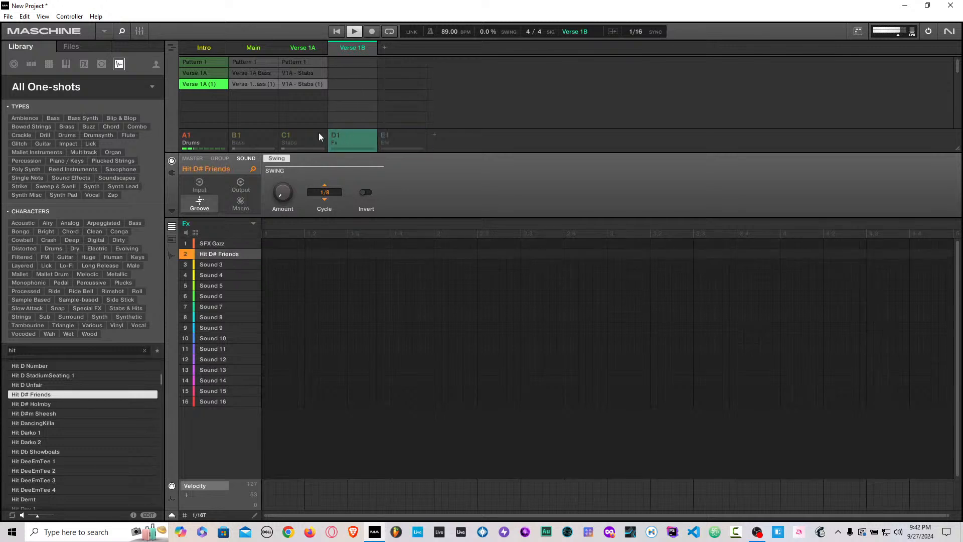
{"action": "left_click", "coordinate": [306, 135]}
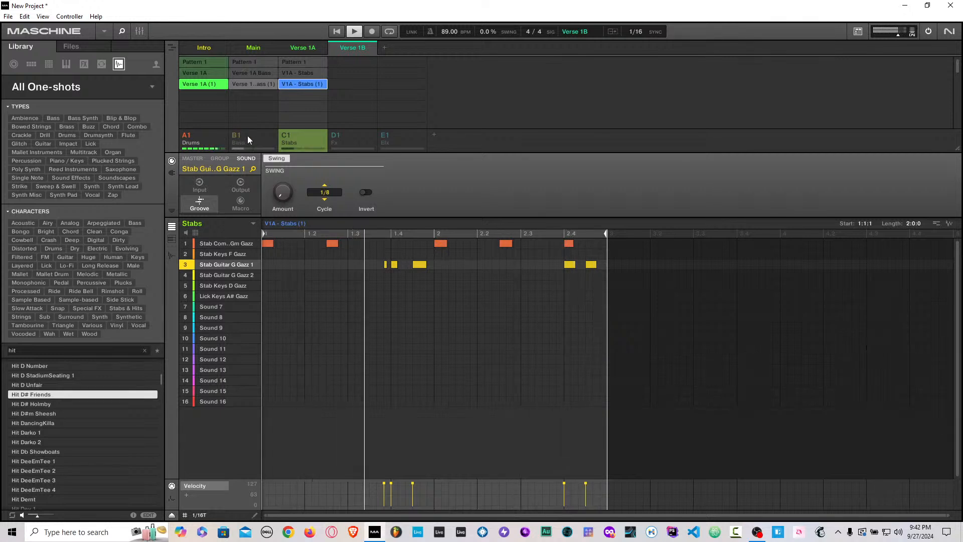
{"action": "left_click", "coordinate": [215, 133]}
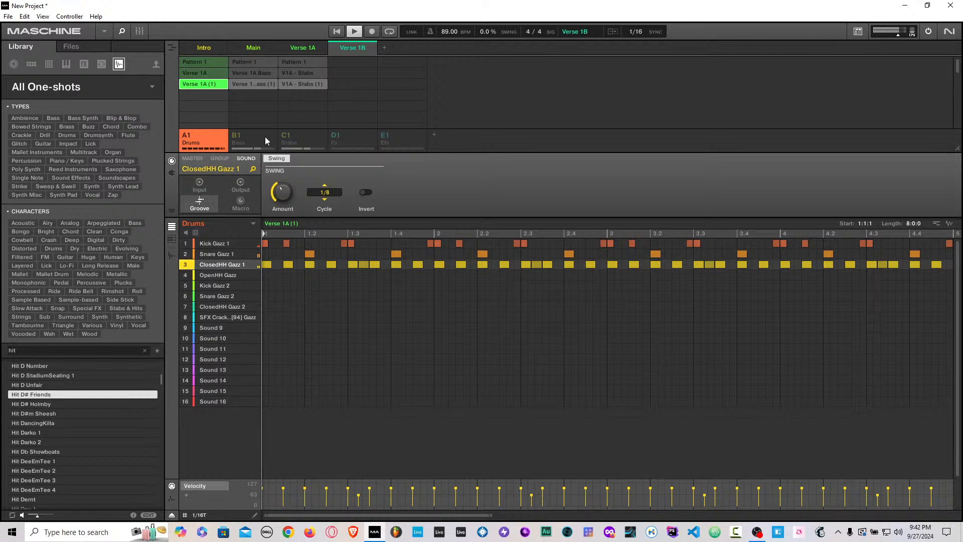